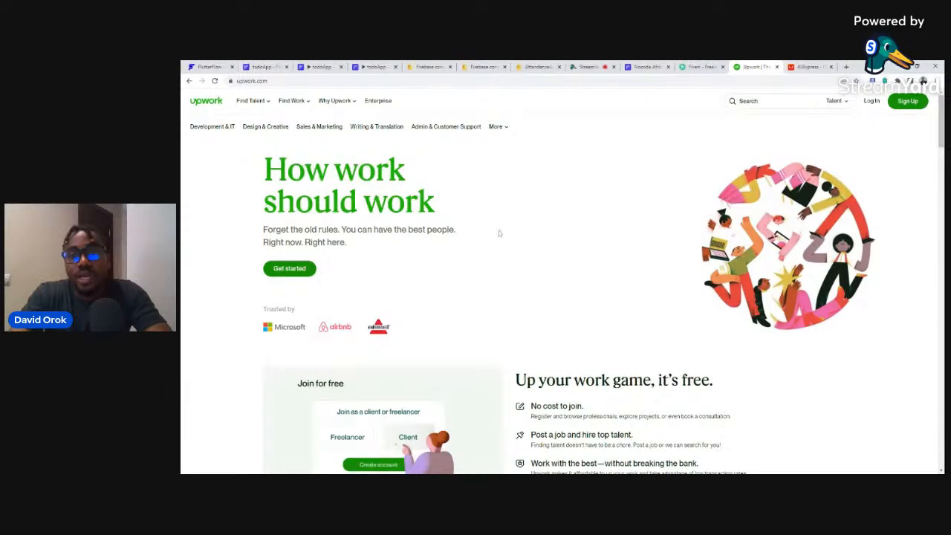
Review the Upwork Talent search category choices, then move to the AliExpress homepage tab.
mouse_move(322, 105)
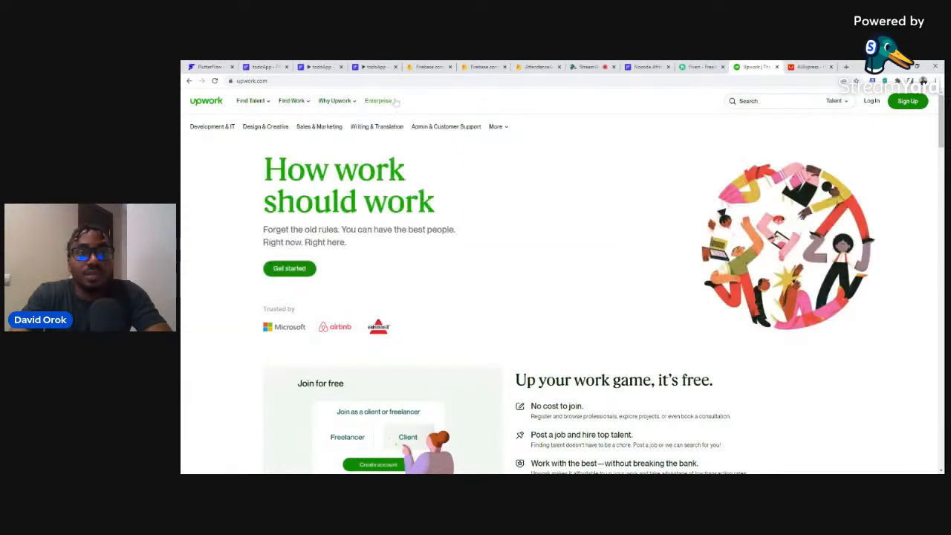
left_click(845, 102)
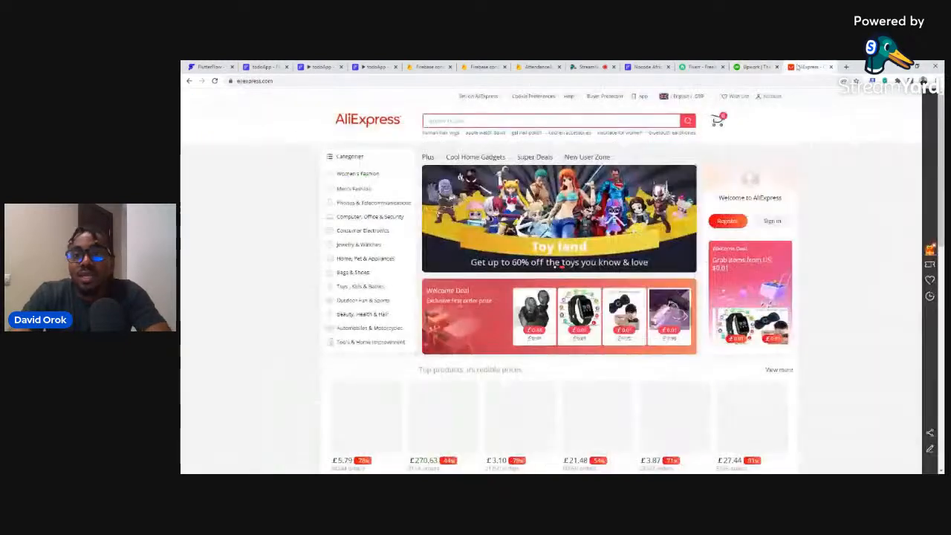
left_click(809, 67)
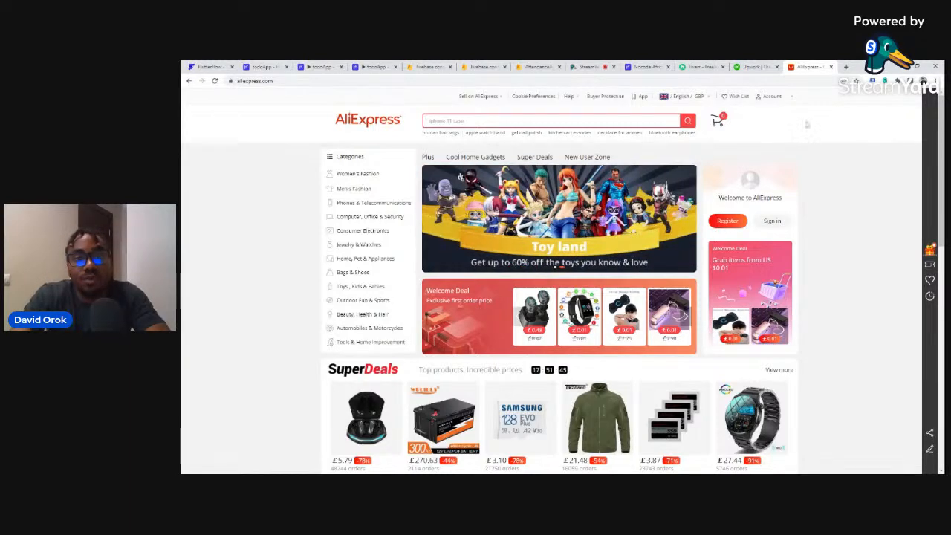
scroll(809, 126, "down", 5)
scroll(599, 225, "down", 2)
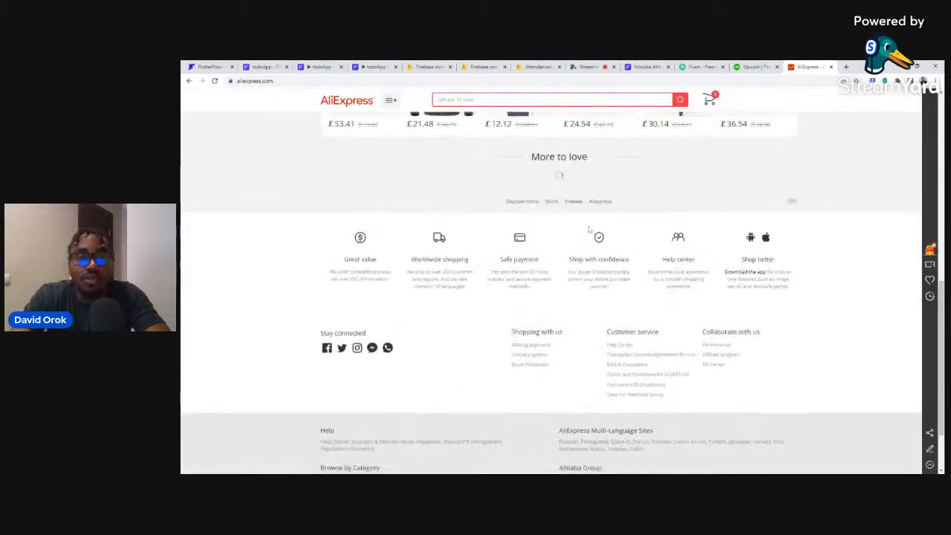
scroll(598, 224, "up", 3)
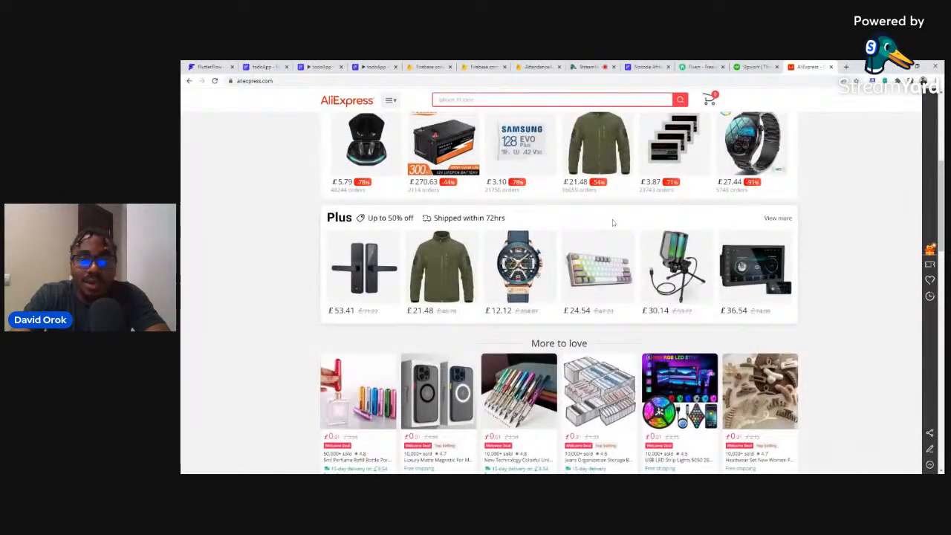
scroll(610, 223, "up", 4)
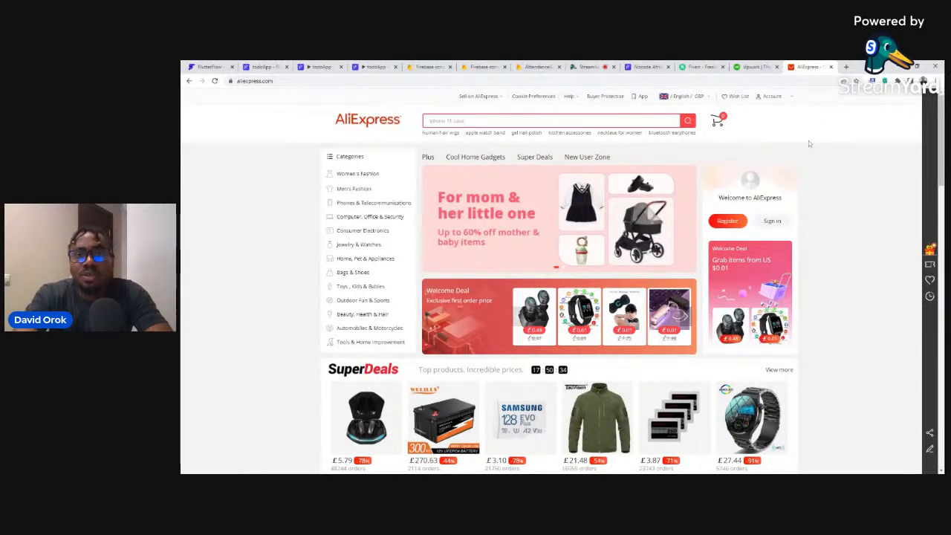
Load whimsical.com in a new tab and open the 'multi-vendor set up' board from My Files.
left_click(845, 67)
type("whimsical.com")
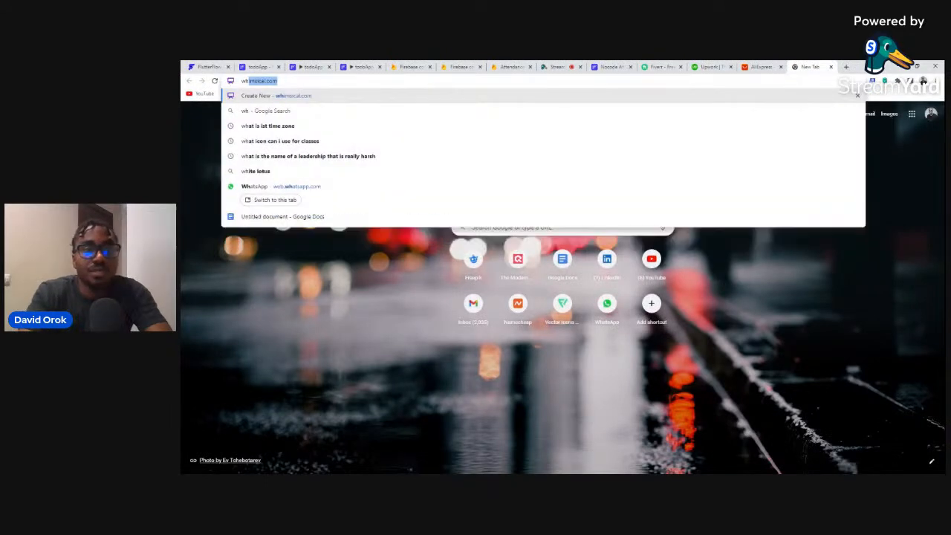
key("Return")
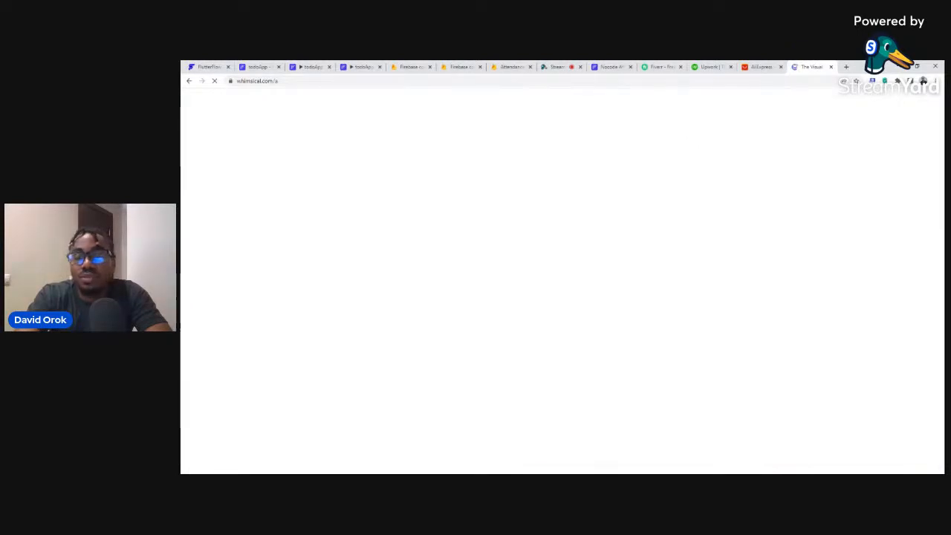
left_click(765, 66)
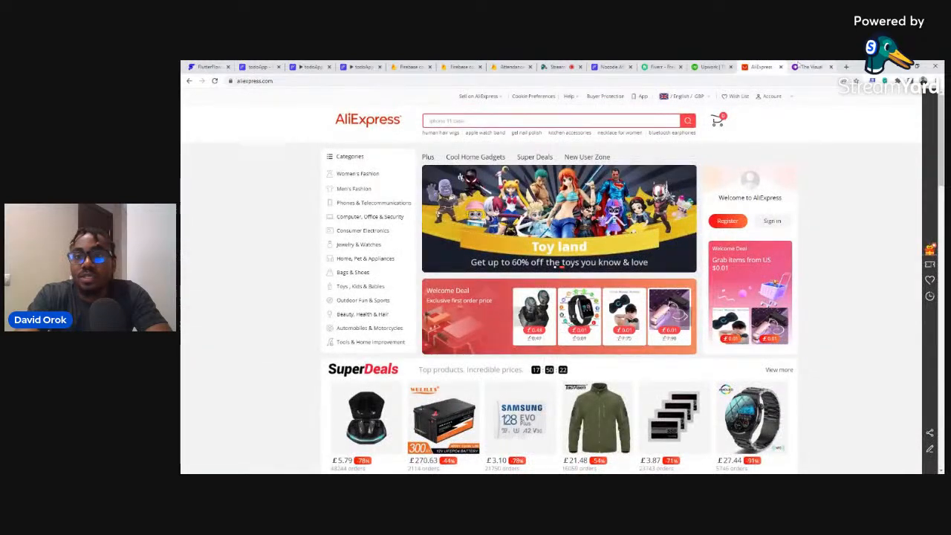
left_click(799, 67)
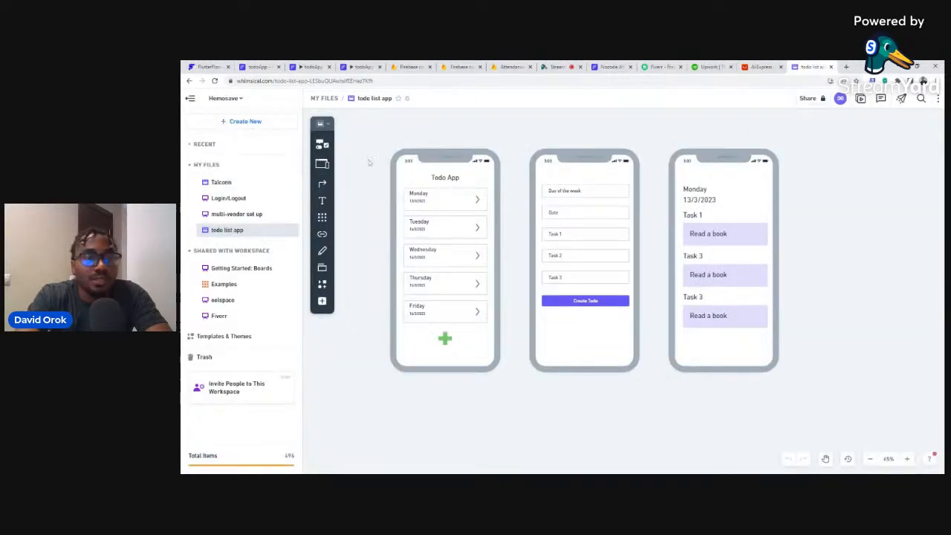
left_click(232, 215)
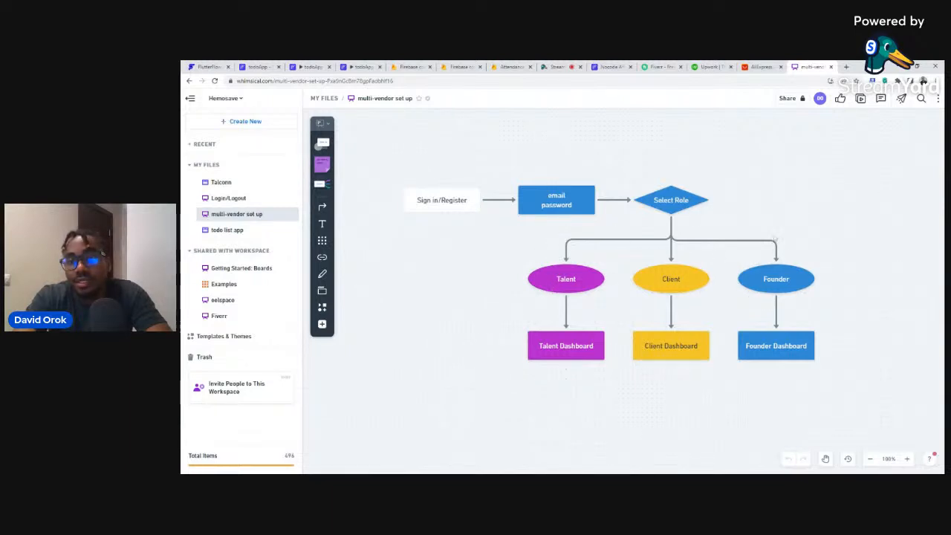
Delete the Founder ellipse and shift the Client ellipse and Client Dashboard box onto the right branch.
left_click(772, 281)
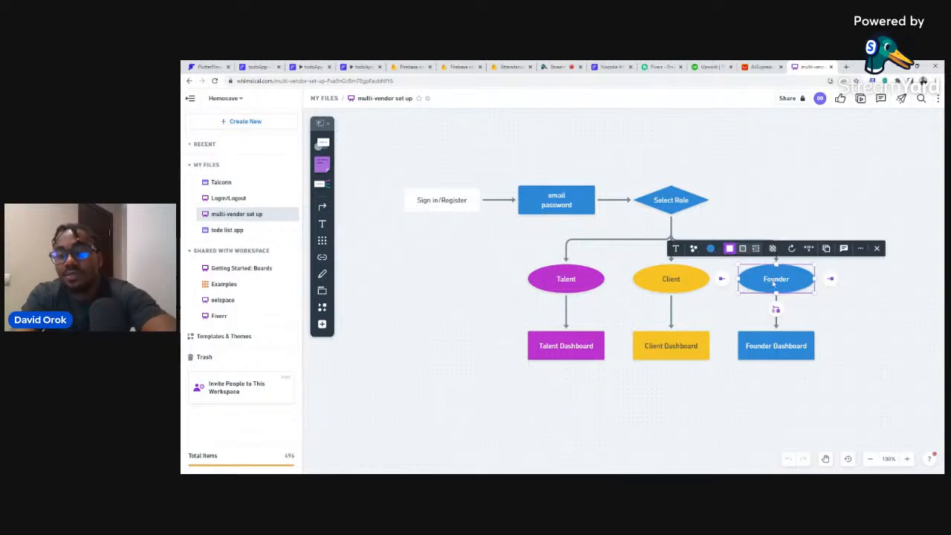
key("Delete")
key("Delete")
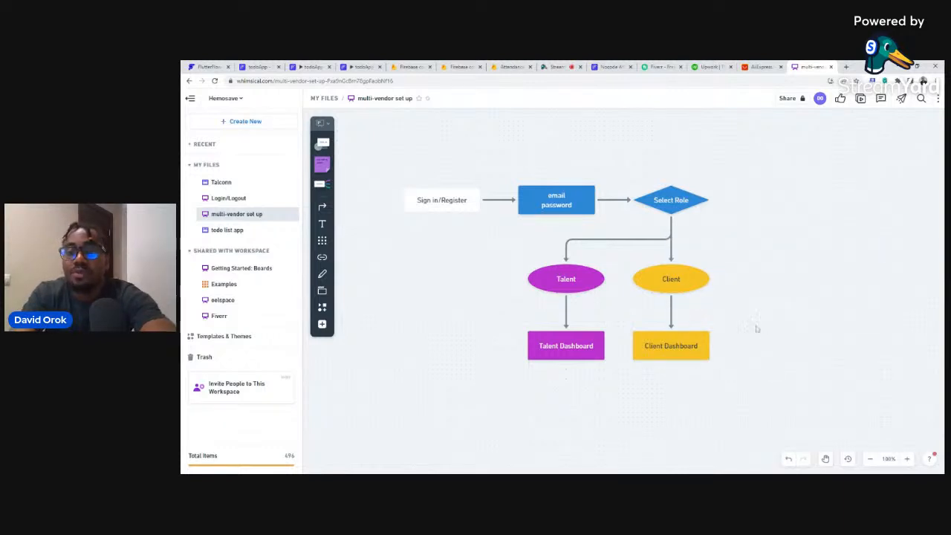
left_click_drag(677, 277, 781, 273)
left_click_drag(690, 347, 781, 345)
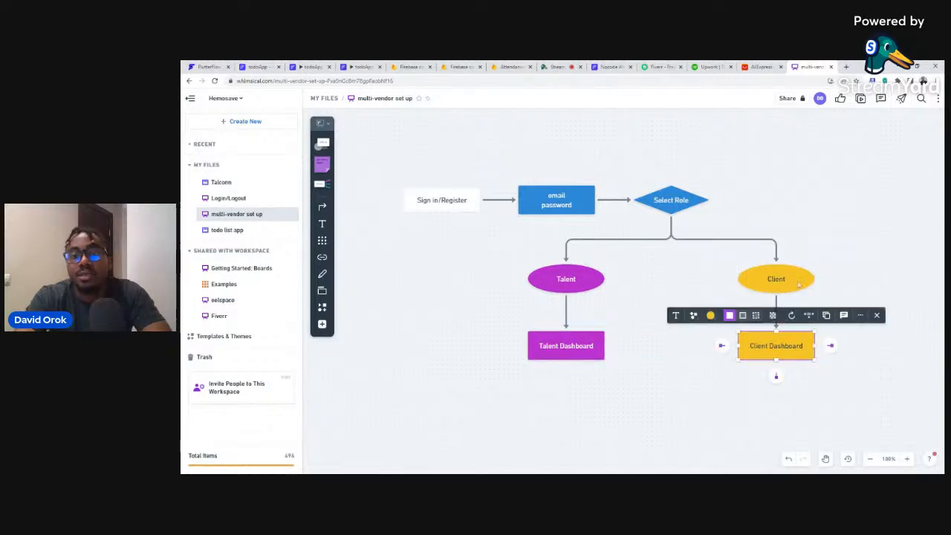
left_click(802, 191)
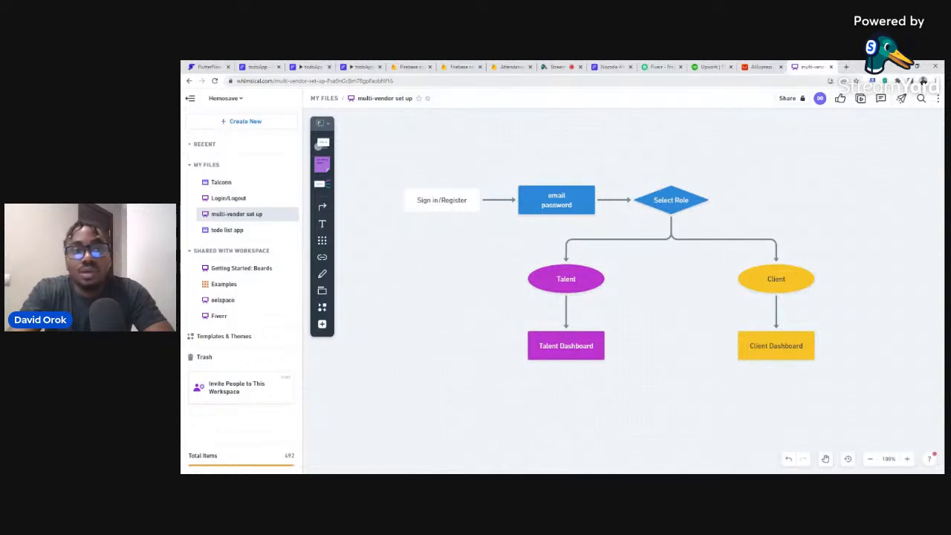
Close the three todoApp tabs and sign in on the FlutterFlow site to reach the Projects dashboard.
left_click(329, 67)
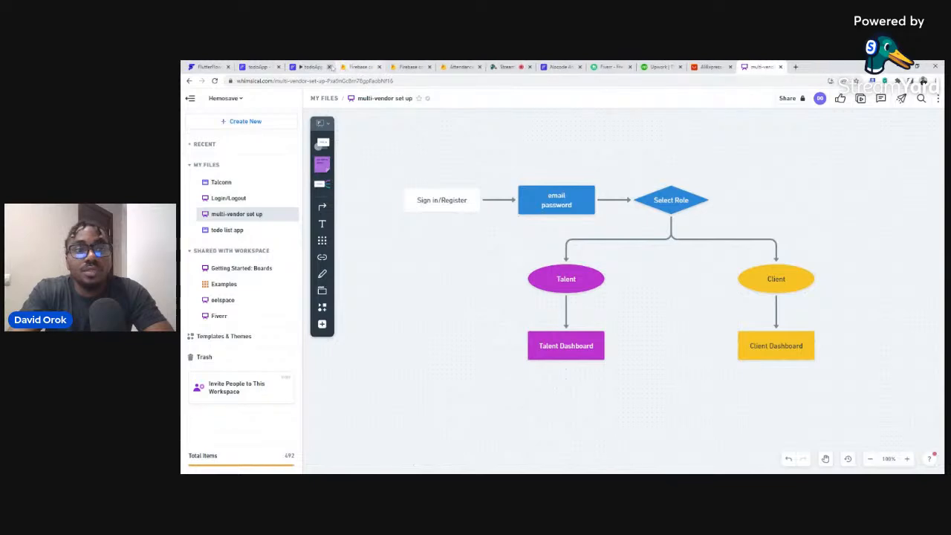
left_click(330, 67)
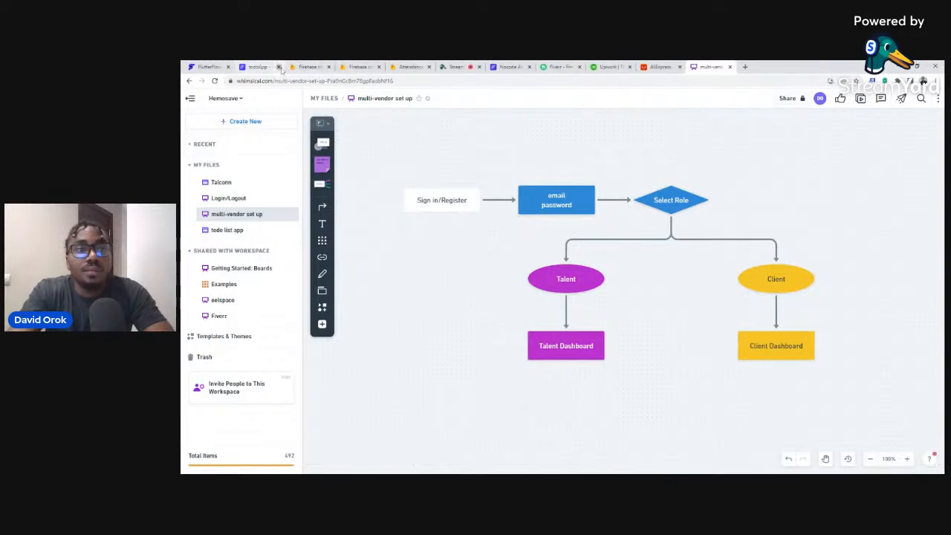
left_click(279, 67)
left_click(208, 67)
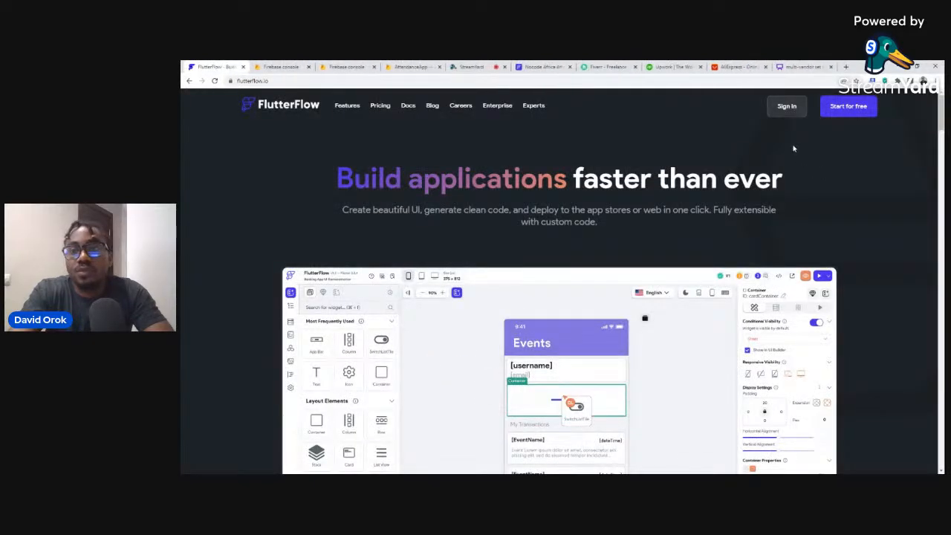
left_click(788, 106)
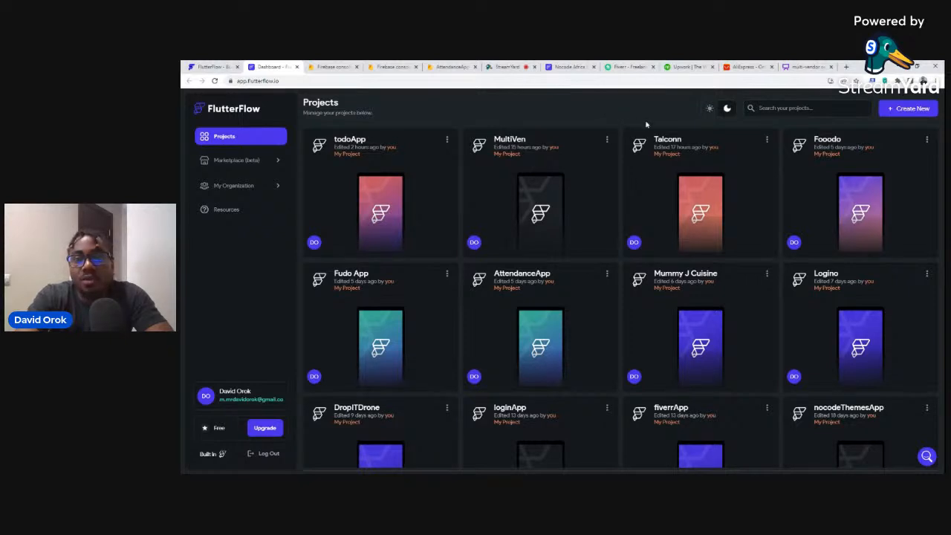
Create a blank project, replacing the name 'marketApp' with 'MultiMart'.
left_click(911, 108)
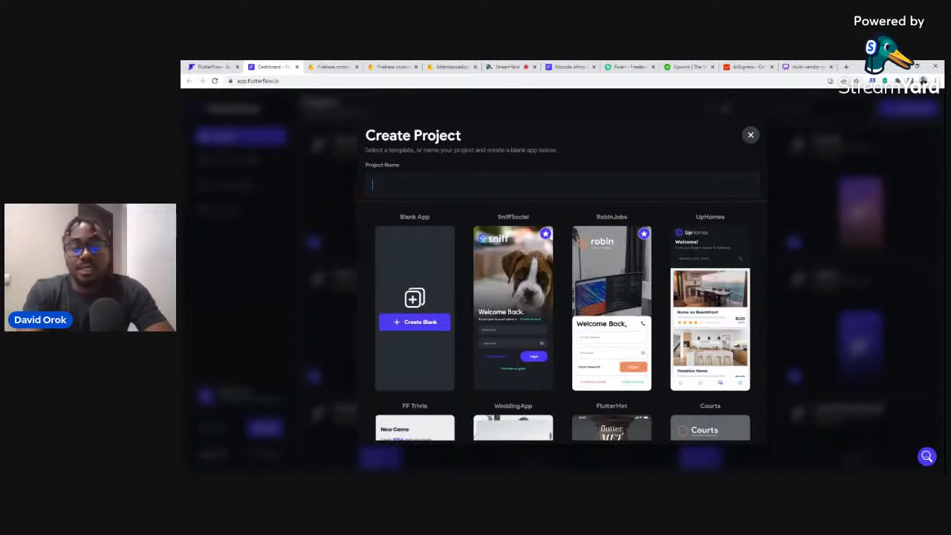
type("ma")
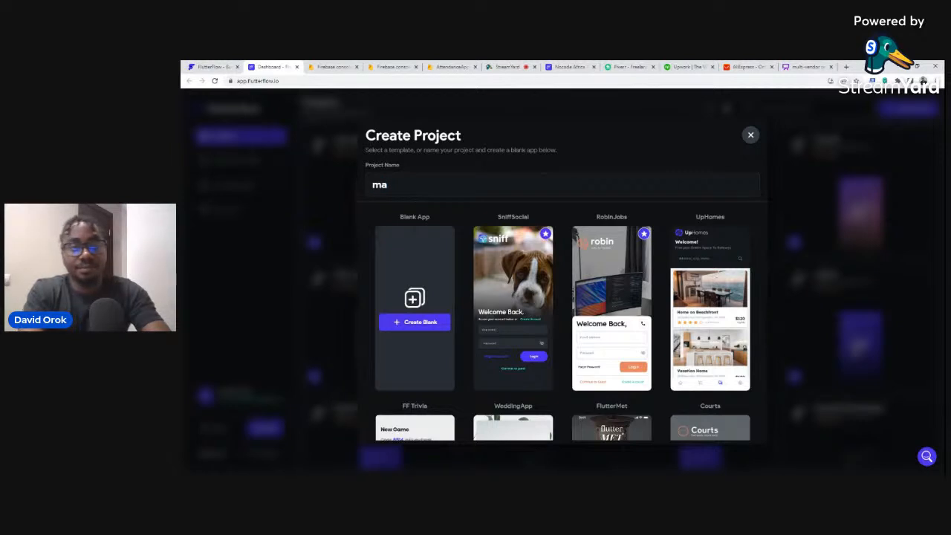
type("rket")
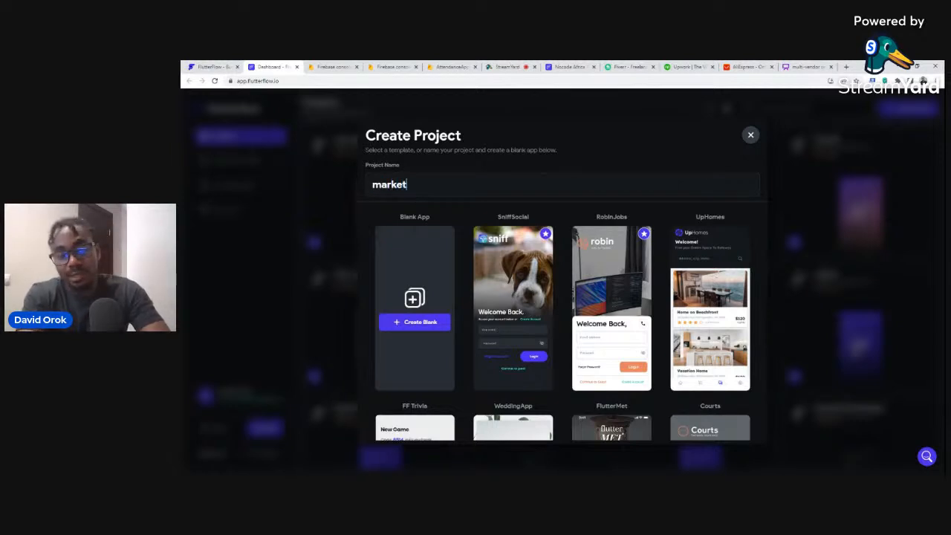
type("App")
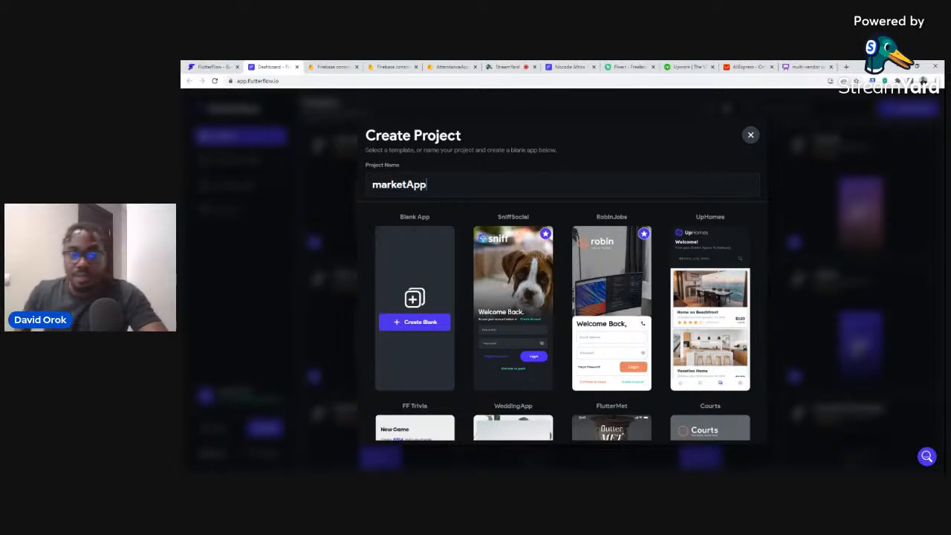
key("BackSpace")
key("BackSpace")
key("BackSpace")
key("BackSpace")
key("BackSpace")
key("BackSpace")
key("BackSpace")
key("BackSpace")
key("BackSpace")
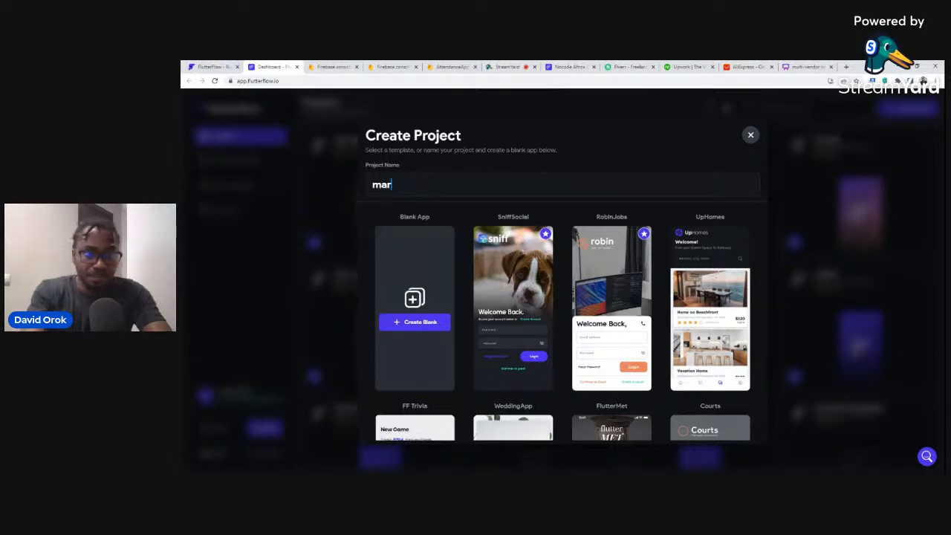
type("Mul")
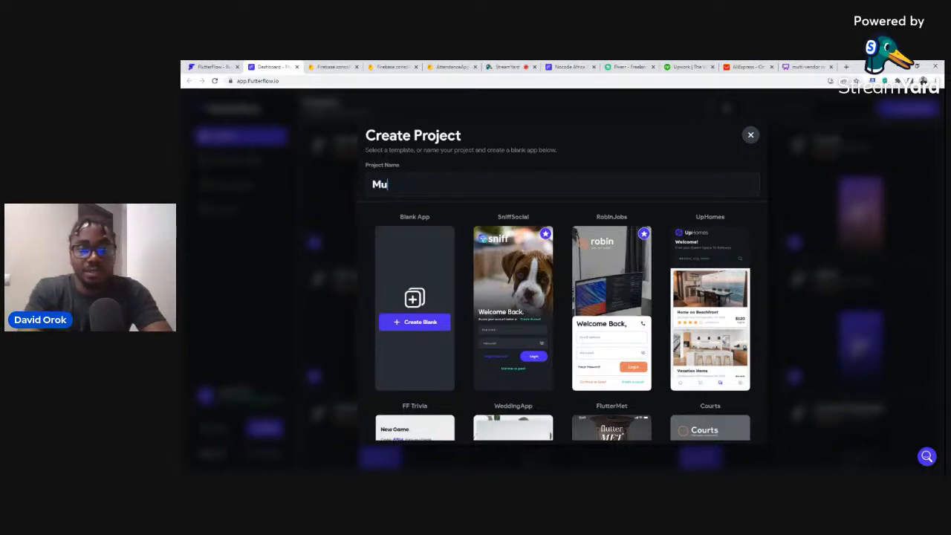
type("ti")
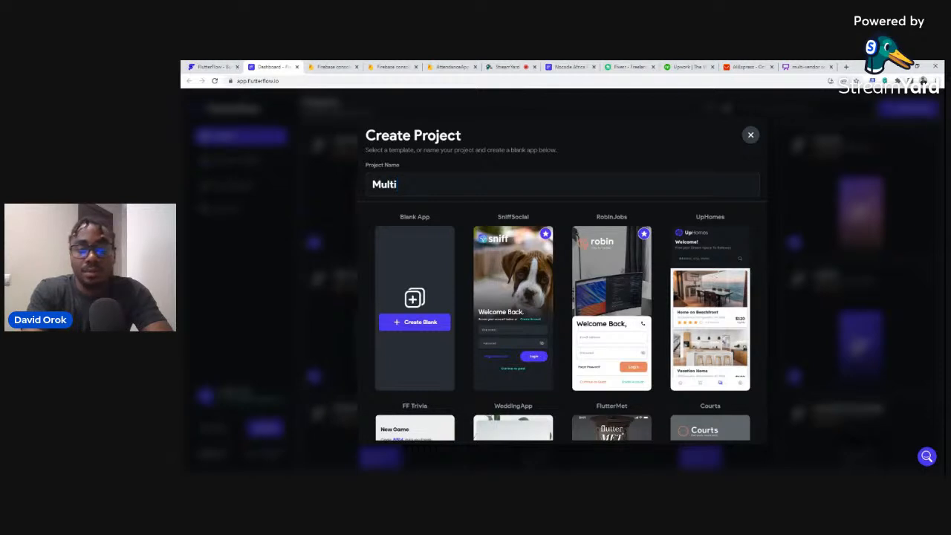
type("Mart")
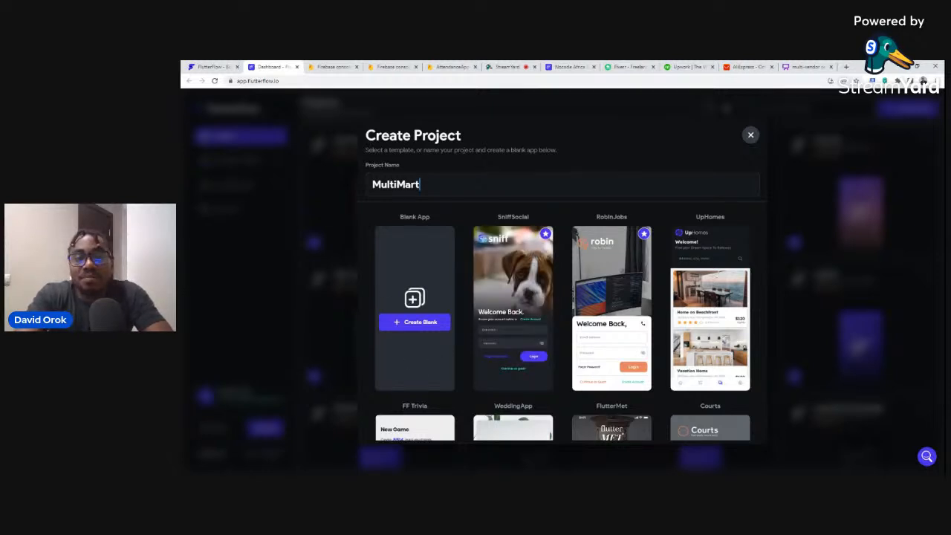
left_click(413, 324)
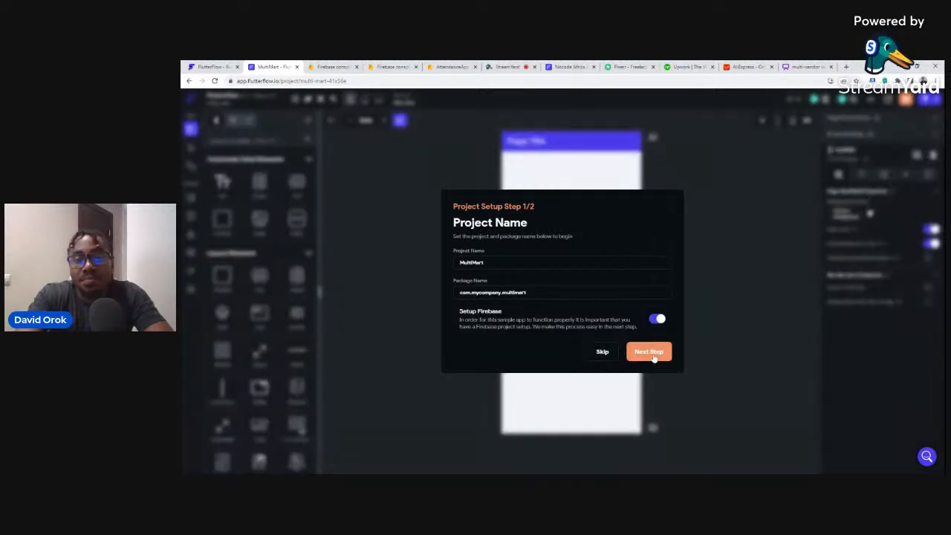
Advance MultiMart setup to step 2/2, Add Firebase to Project, and switch to the Firebase console tab.
left_click(648, 353)
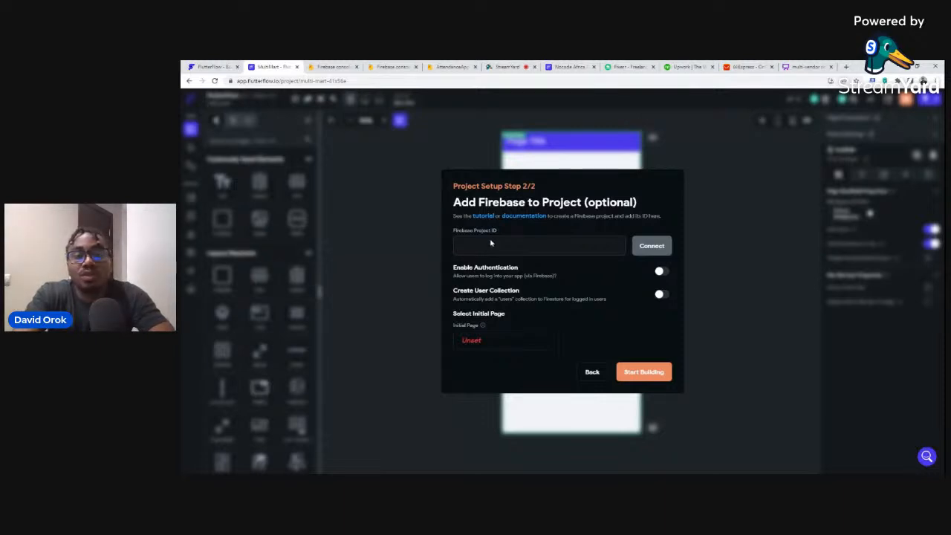
left_click(330, 66)
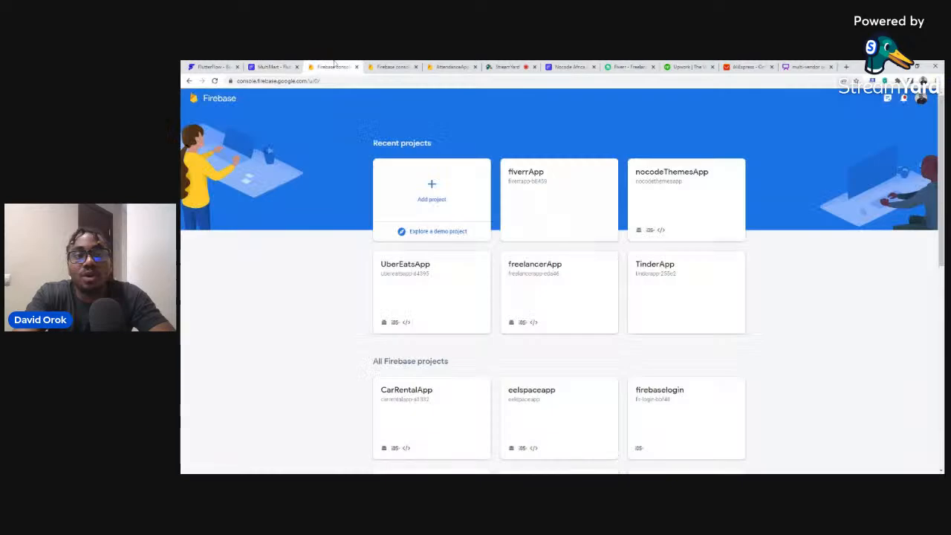
Abandon the first new-project form, switch to the other Google account, and begin a new Firebase project there.
left_click(433, 189)
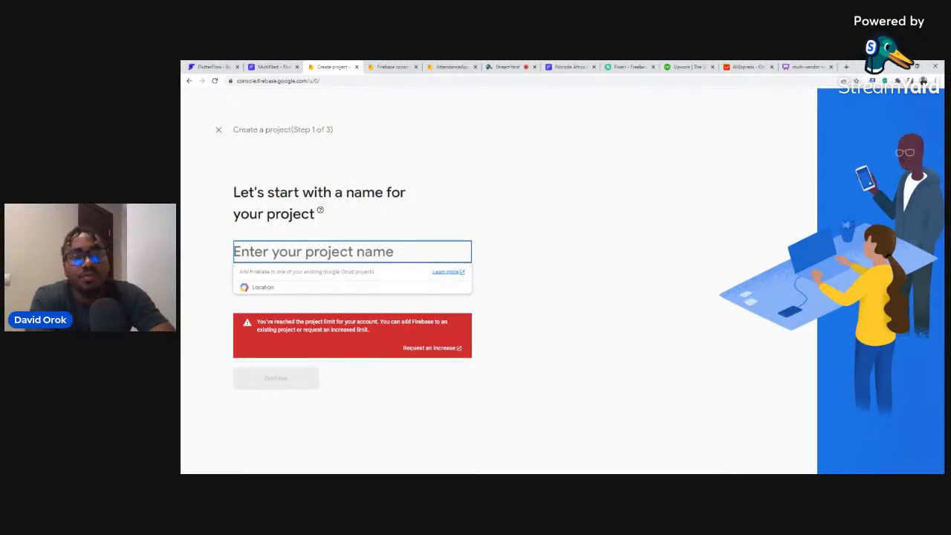
left_click(219, 130)
scroll(811, 282, "down", 2)
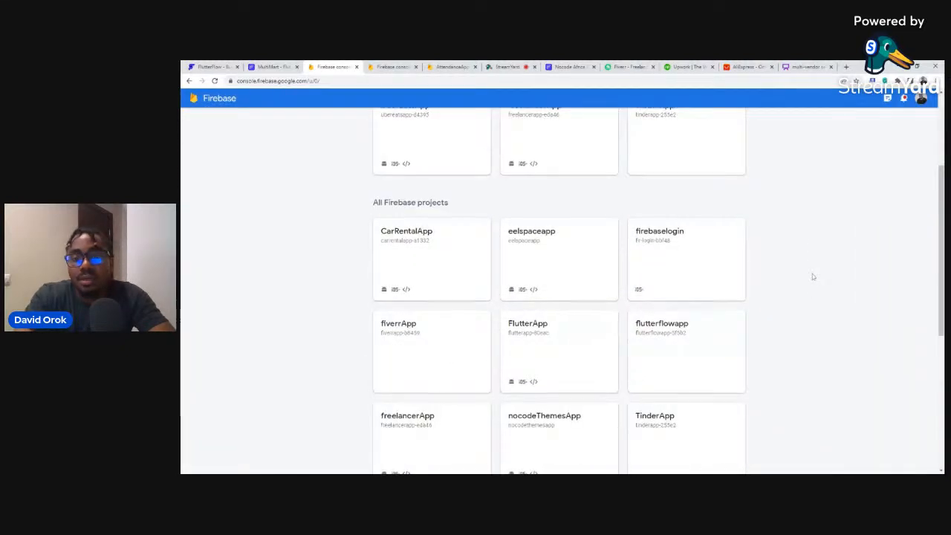
scroll(803, 267, "up", 2)
left_click(921, 99)
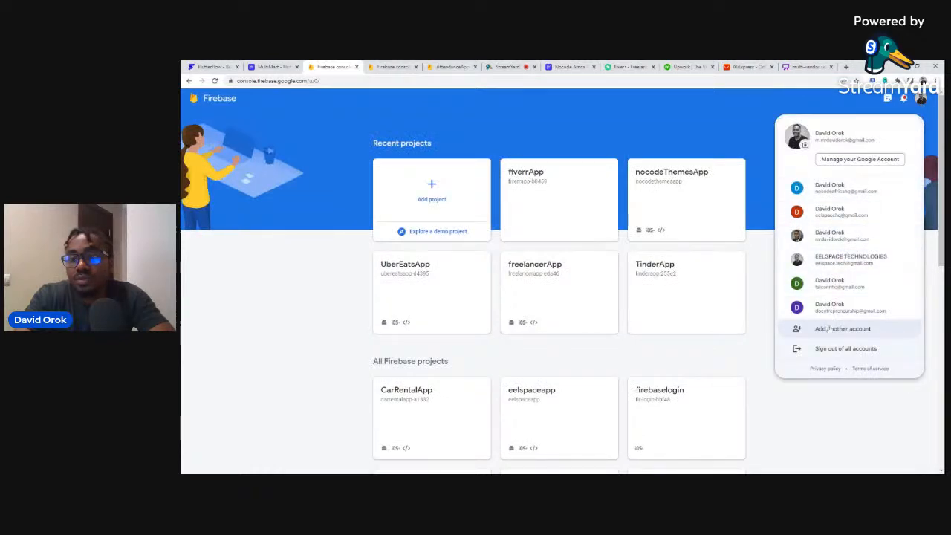
left_click(823, 288)
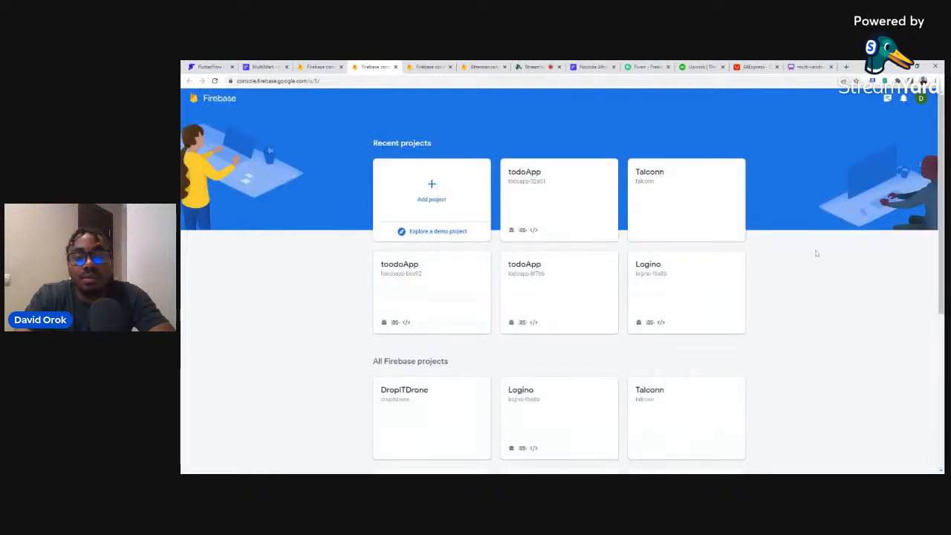
scroll(815, 249, "down", 3)
scroll(816, 245, "up", 3)
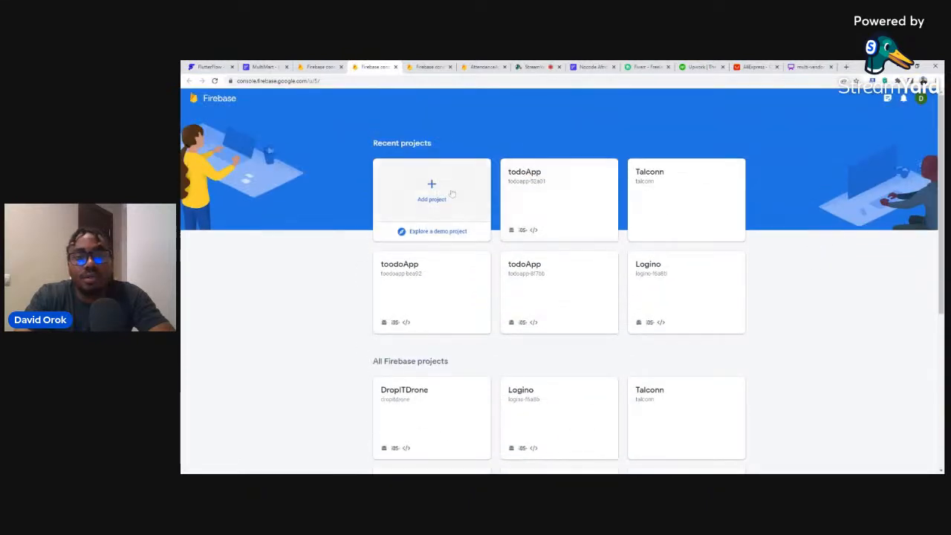
left_click(431, 190)
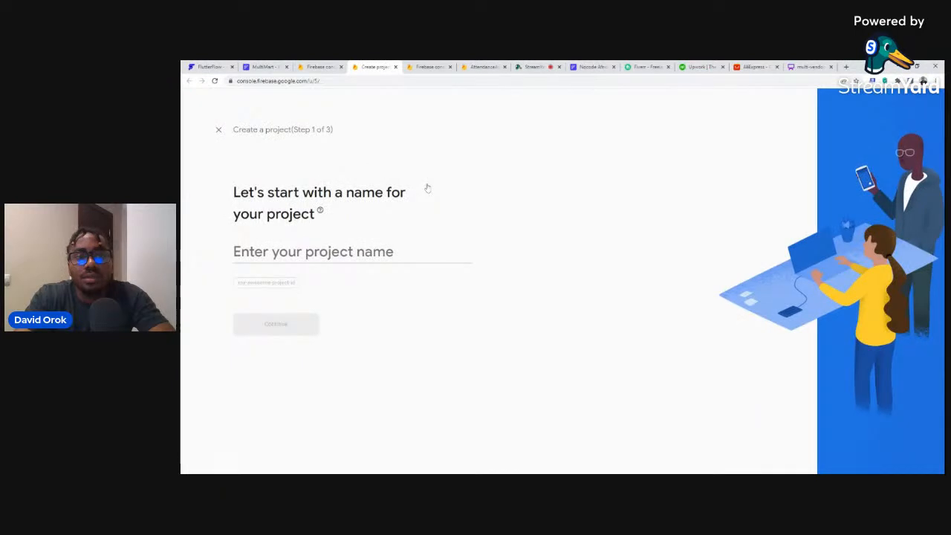
Type 'MultiMart' as the Firebase project name, correcting an initial mistyped letter.
type("m")
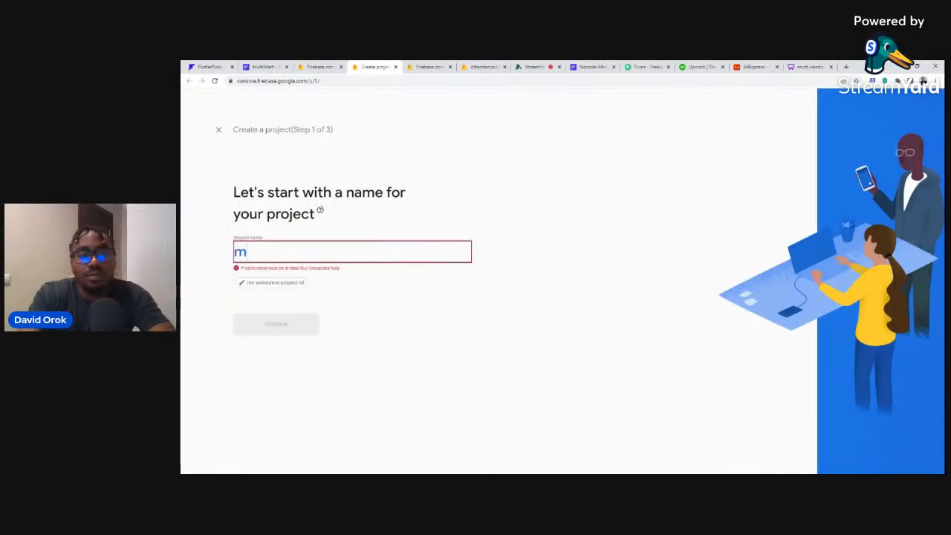
key("BackSpace")
type("Mu")
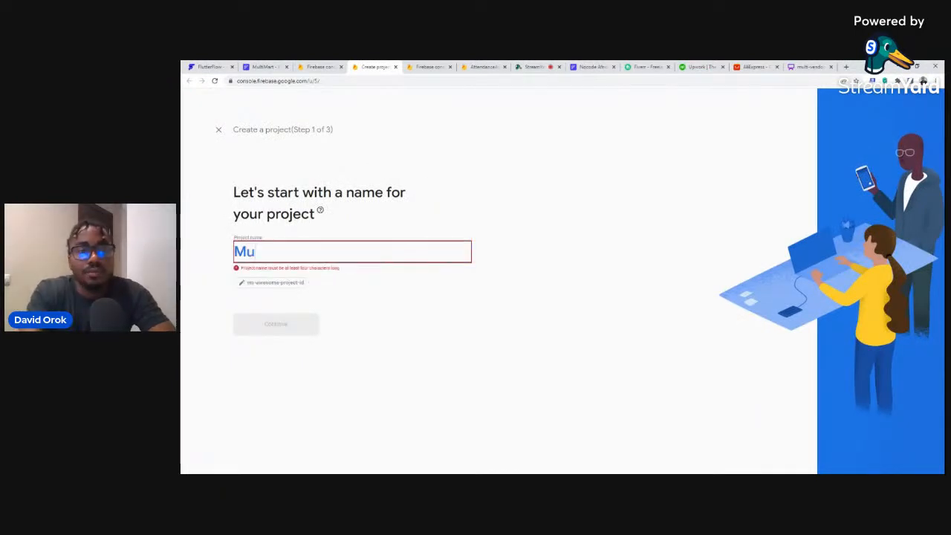
type("lti")
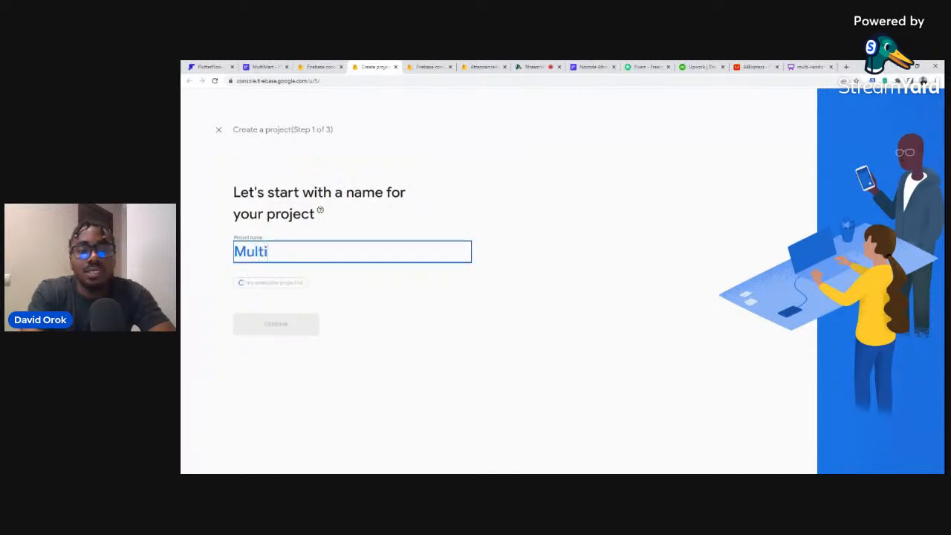
type("Mart")
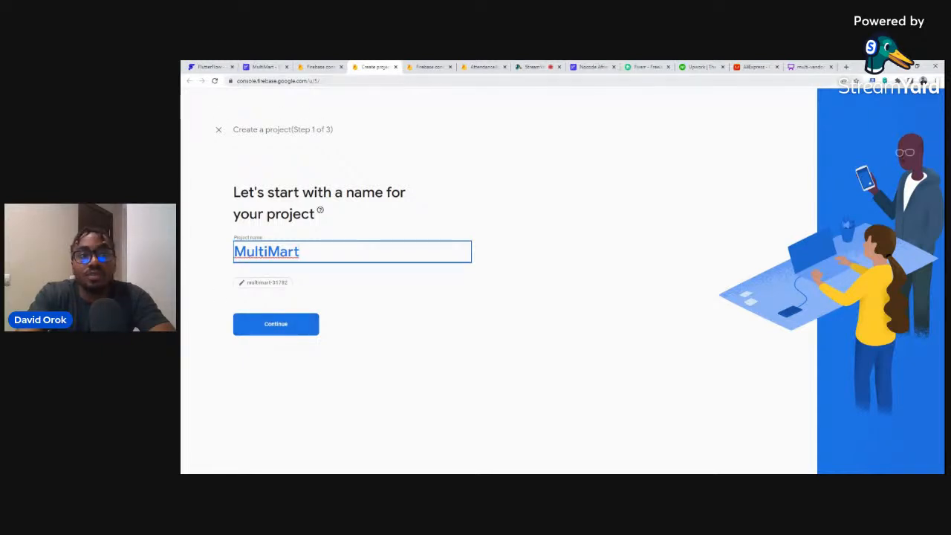
Create the Firebase project with Google Analytics disabled.
left_click(278, 328)
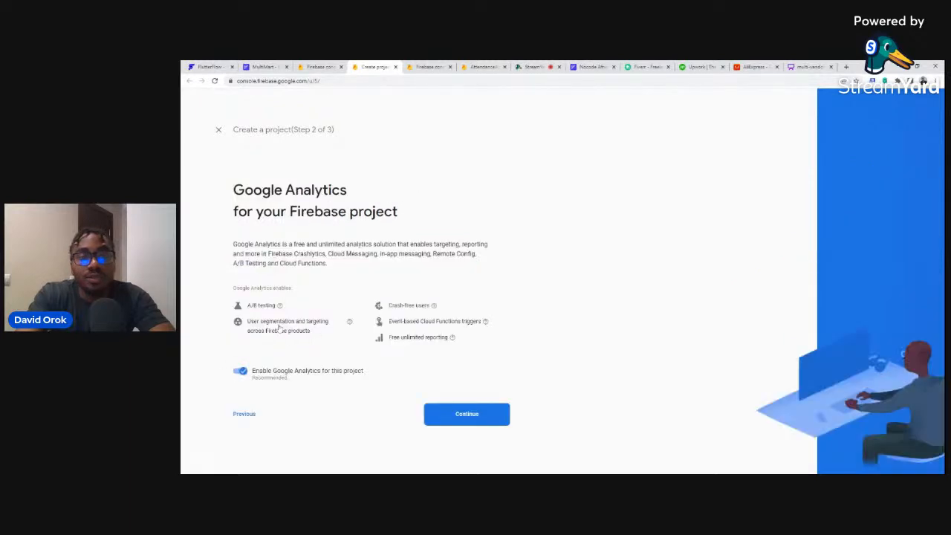
left_click(239, 370)
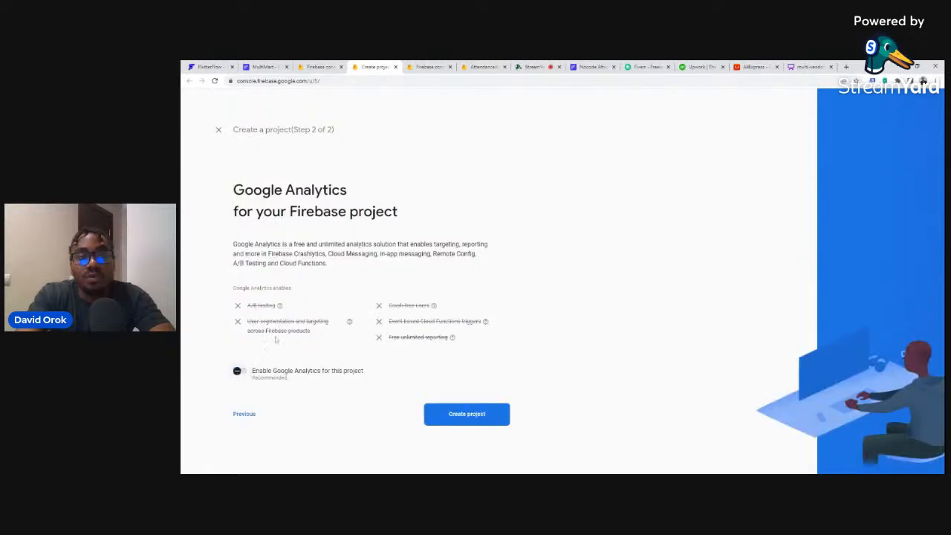
left_click(465, 415)
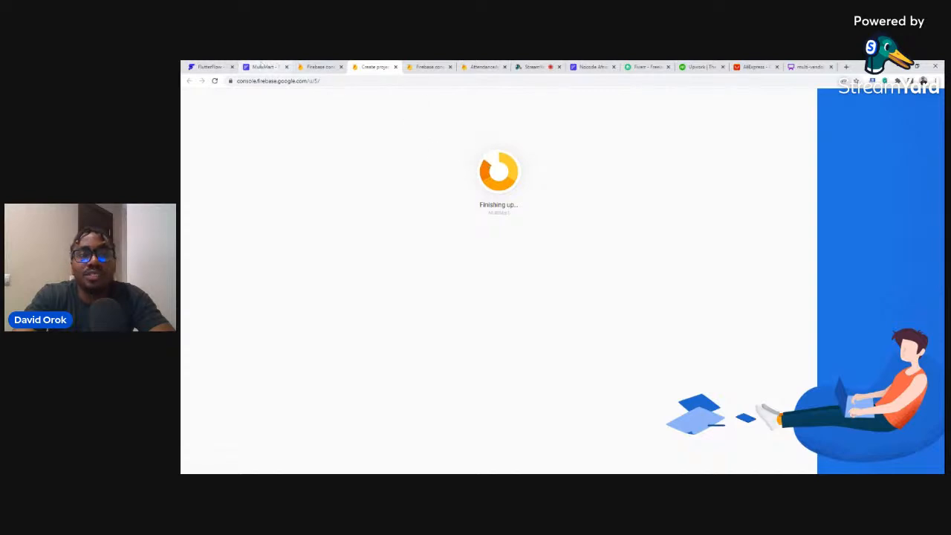
Check the FlutterFlow setup tab, close the extra console page, and enter the new MultiMart project.
left_click(264, 66)
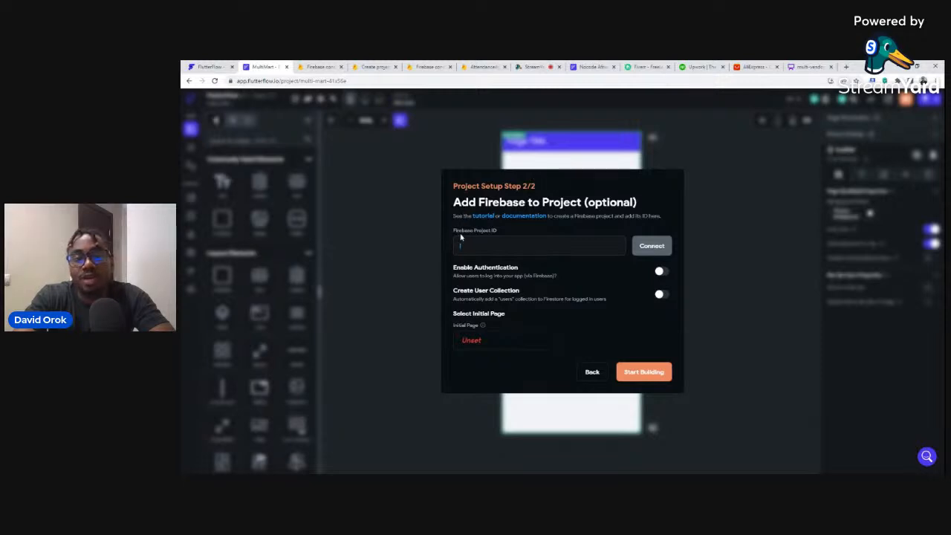
left_click(316, 66)
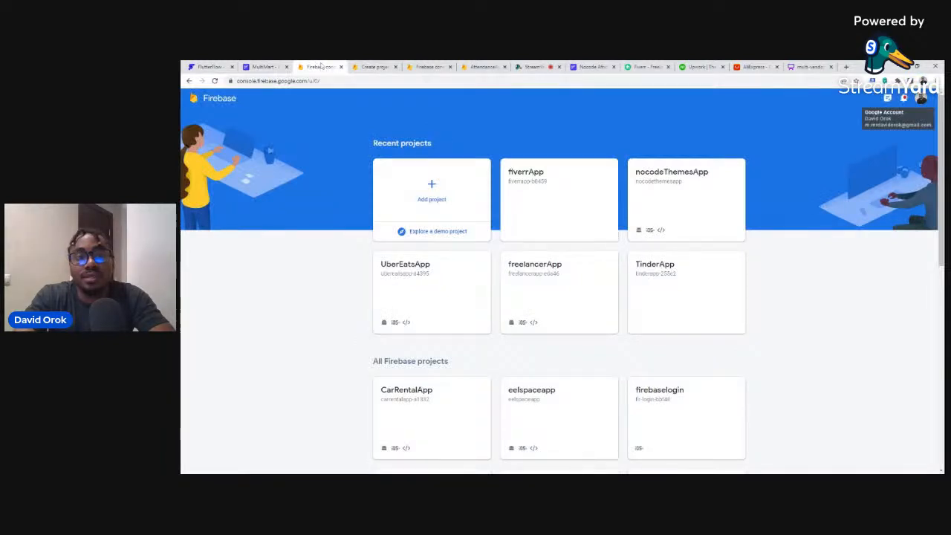
left_click(344, 68)
left_click(341, 67)
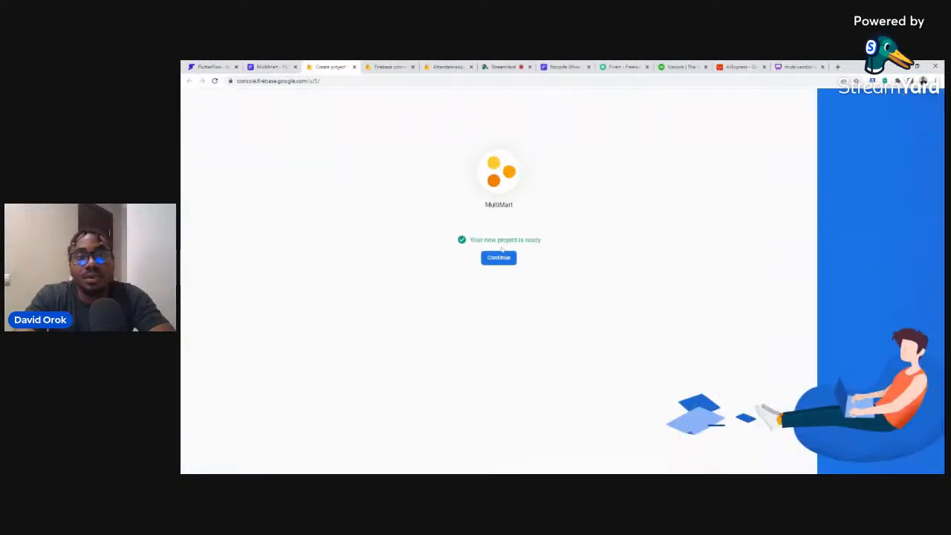
left_click(500, 258)
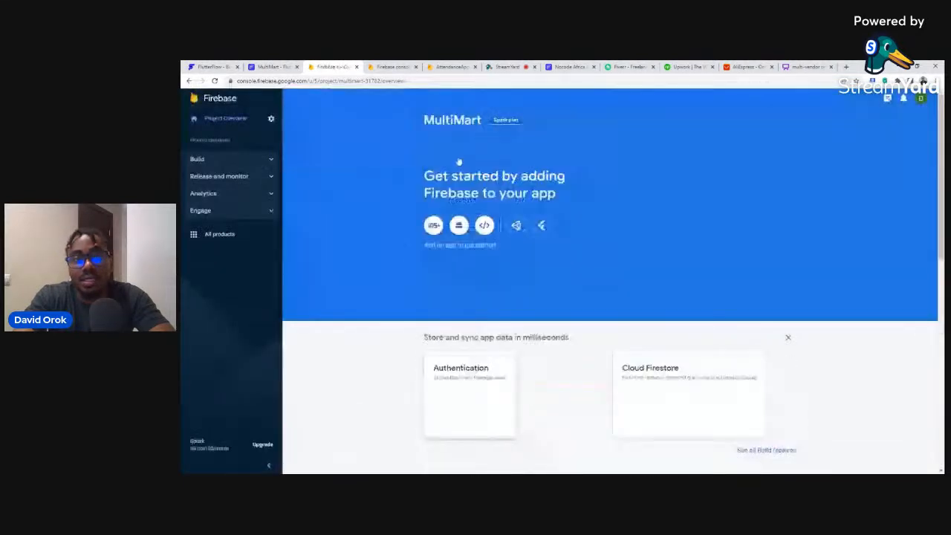
Copy Project ID multimart-31782 from Project settings and go to Users and permissions.
left_click(271, 120)
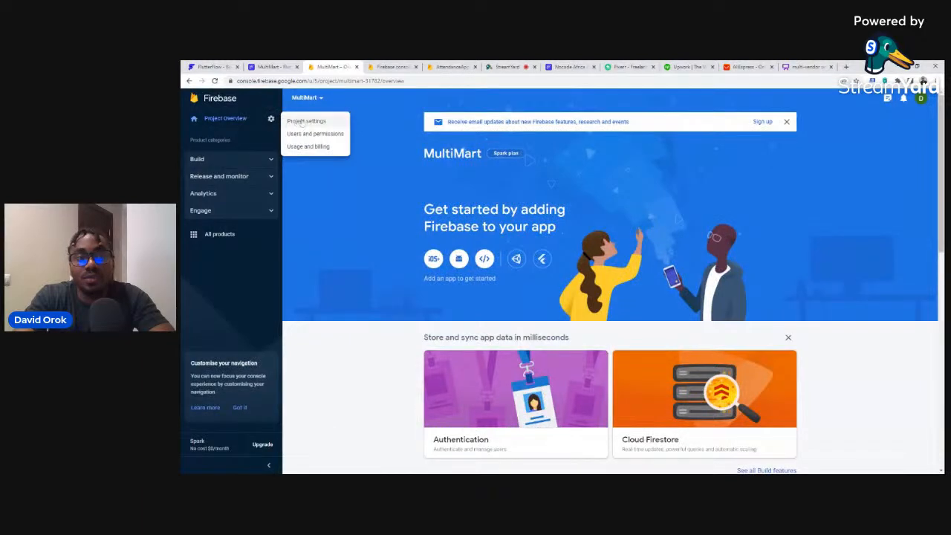
left_click(303, 121)
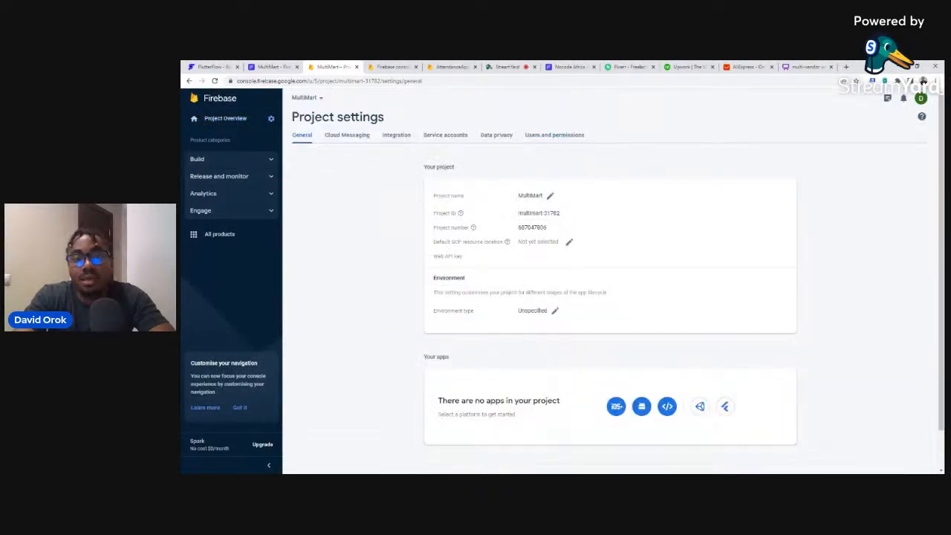
mouse_move(565, 214)
left_mouse_down()
mouse_move(518, 213)
mouse_move(566, 216)
left_mouse_up()
key("ctrl+c")
left_click(517, 214)
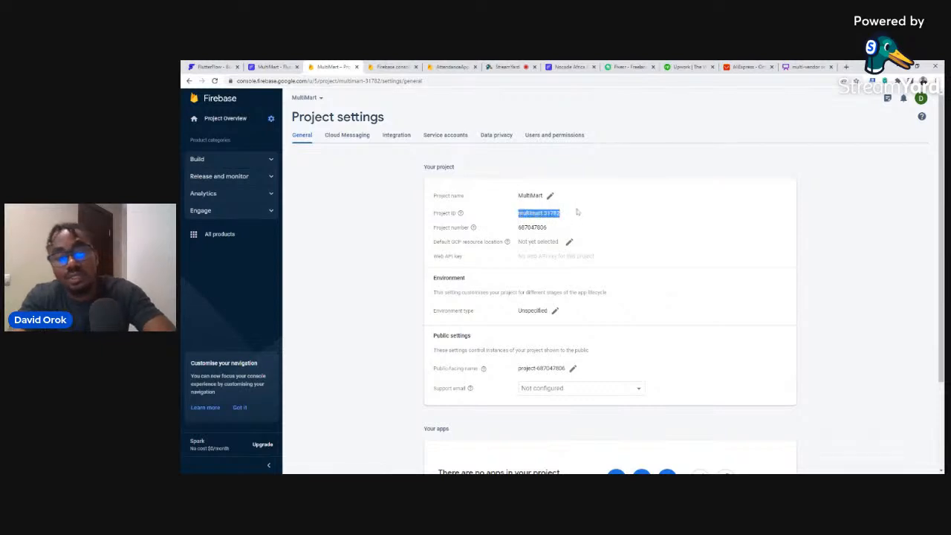
left_click(554, 137)
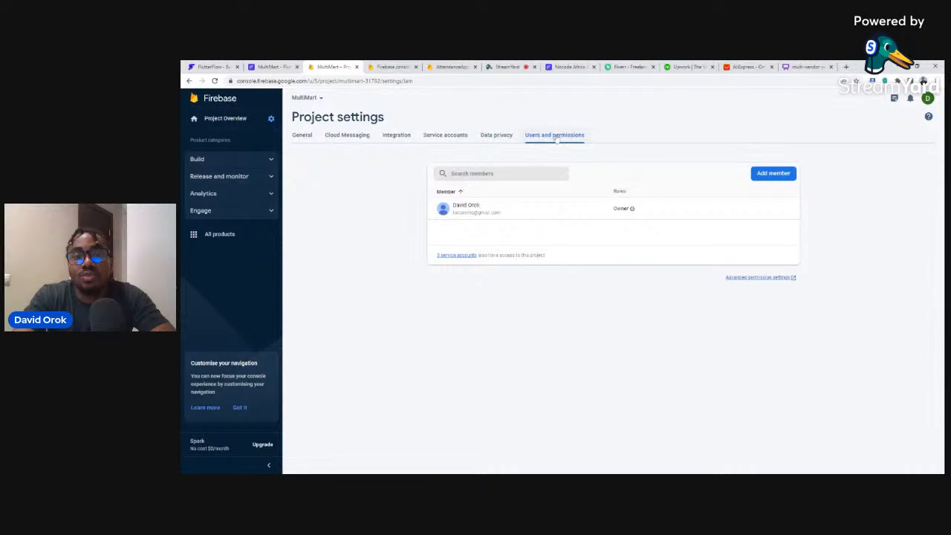
Add FlutterFlow's Firebase service e-mail as an Editor member of MultiMart, then return to General settings.
left_click(773, 173)
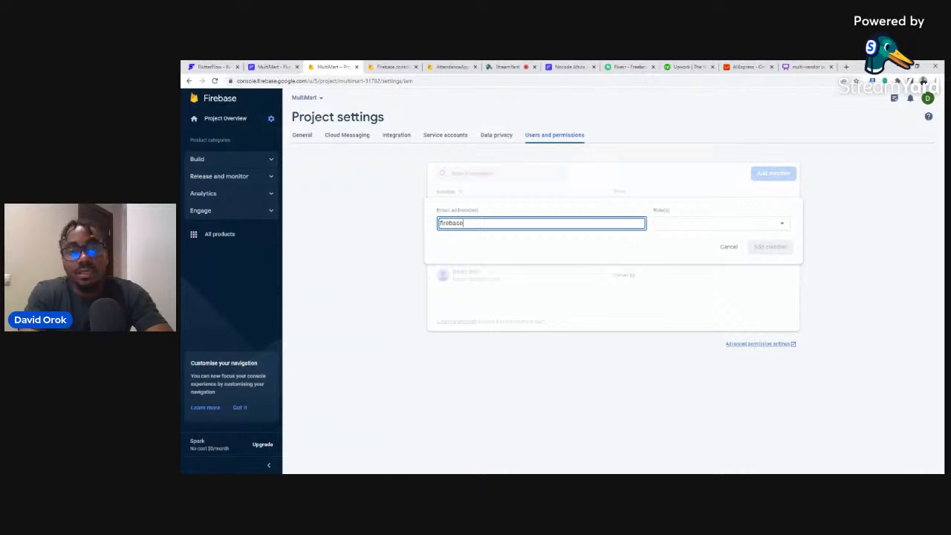
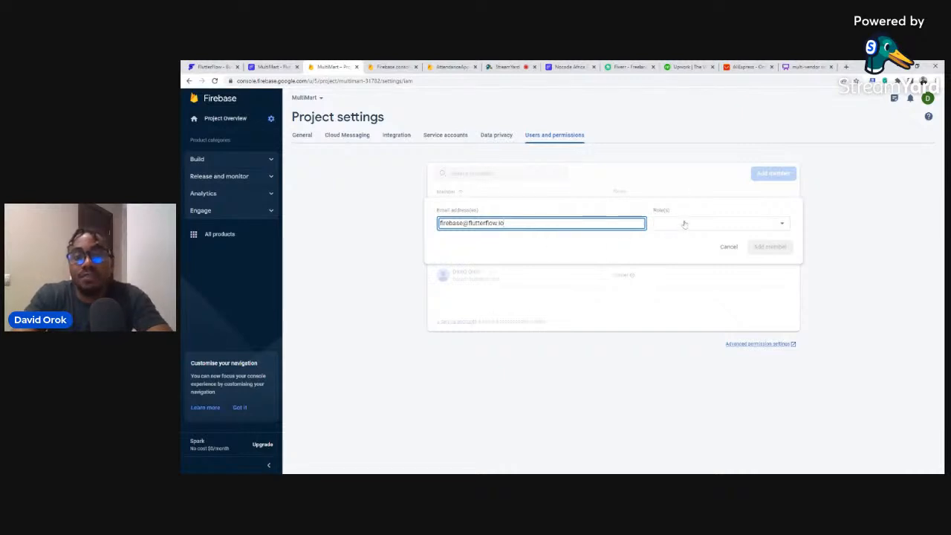
left_click(685, 224)
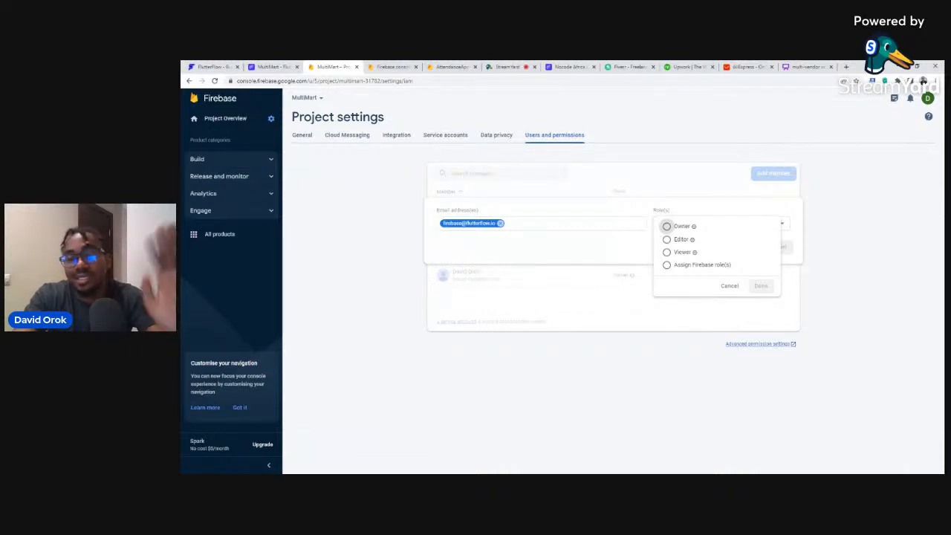
left_click(667, 240)
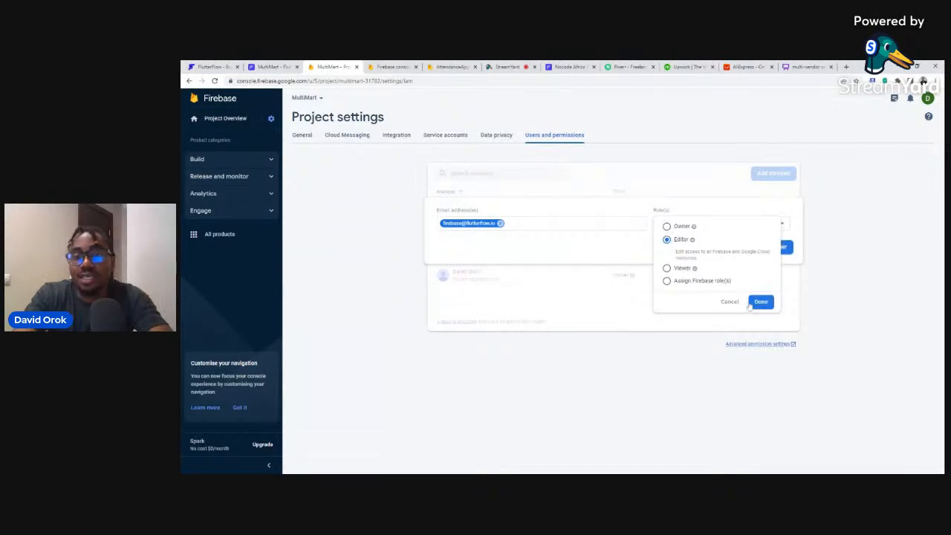
left_click(760, 302)
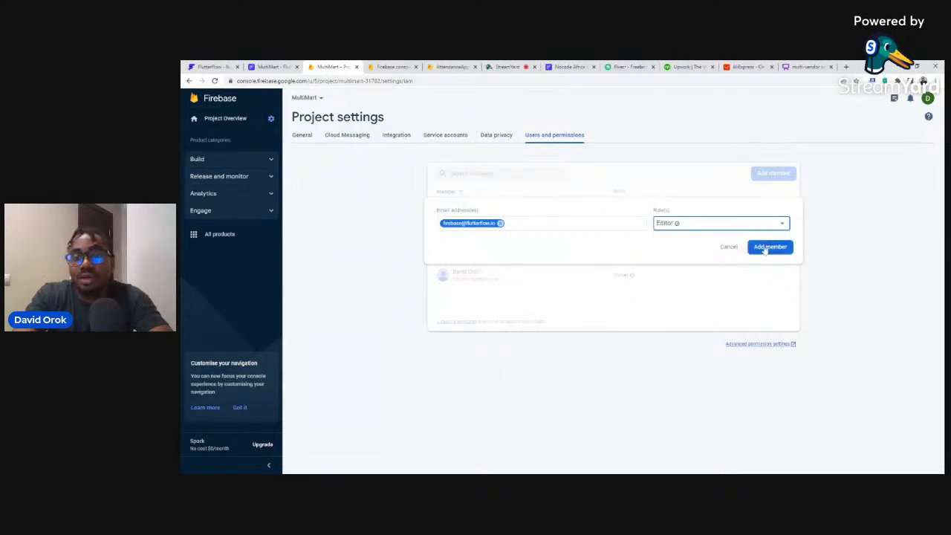
left_click(764, 249)
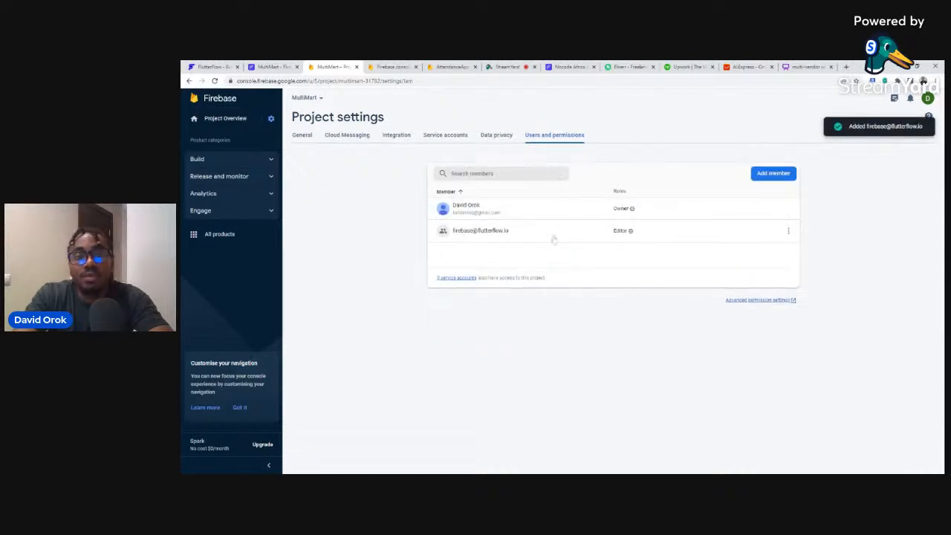
left_click(299, 137)
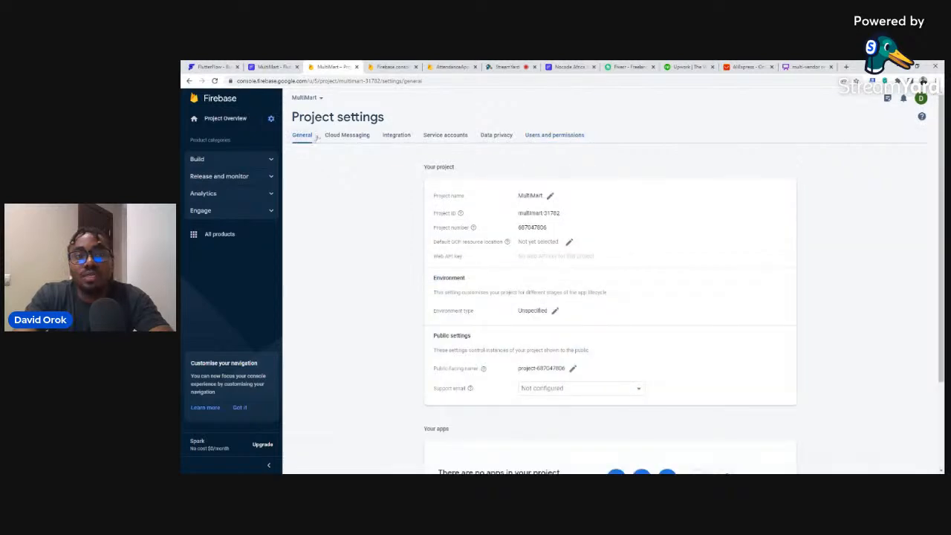
Connect Firebase project multimart-31782 by its pasted ID, enabling authentication and a users collection.
left_click(272, 66)
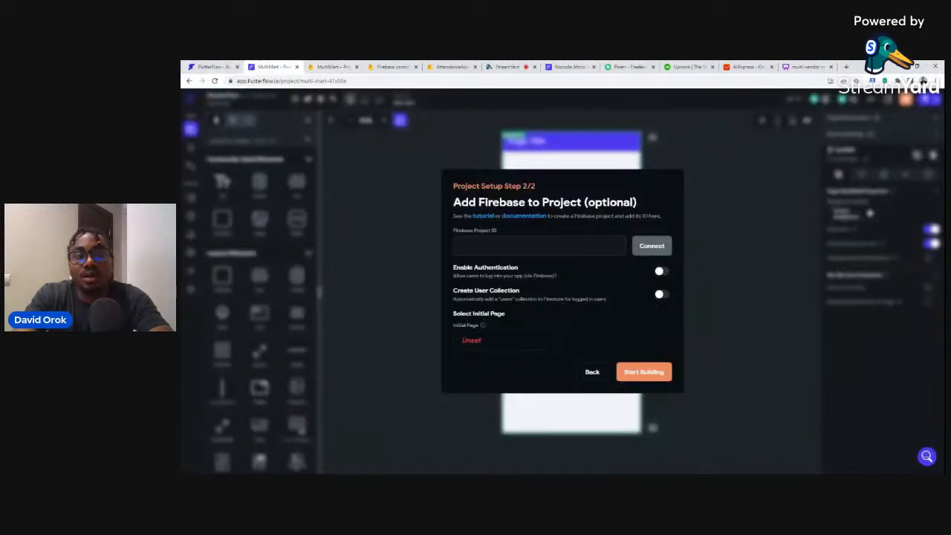
key("ctrl+v")
left_click(649, 246)
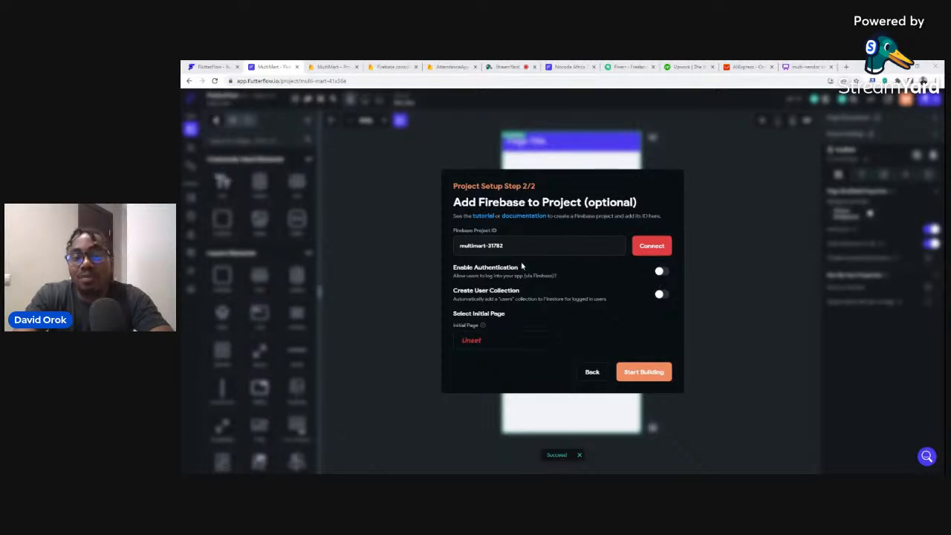
left_click(660, 272)
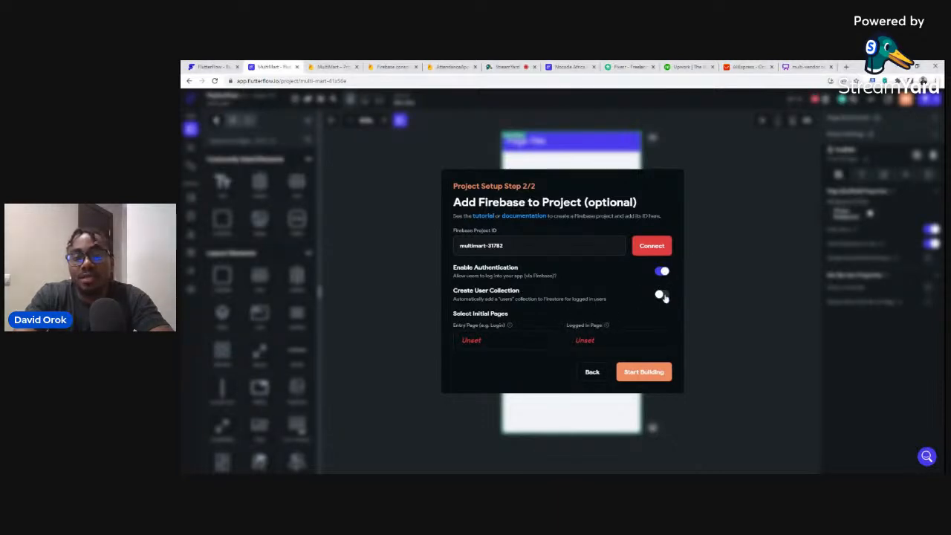
left_click(661, 295)
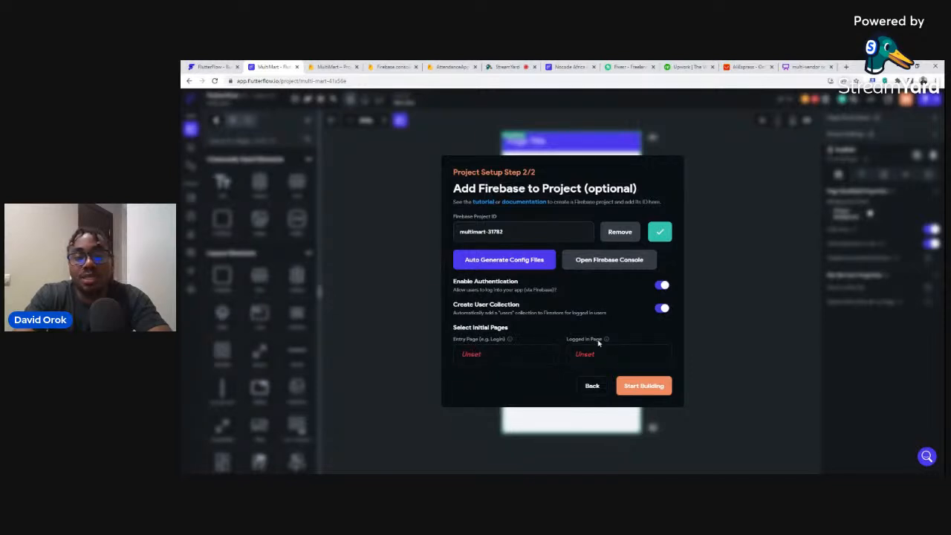
Try generating the Firebase config files twice, dismiss the unknown error, and check the Firebase console.
left_click(496, 260)
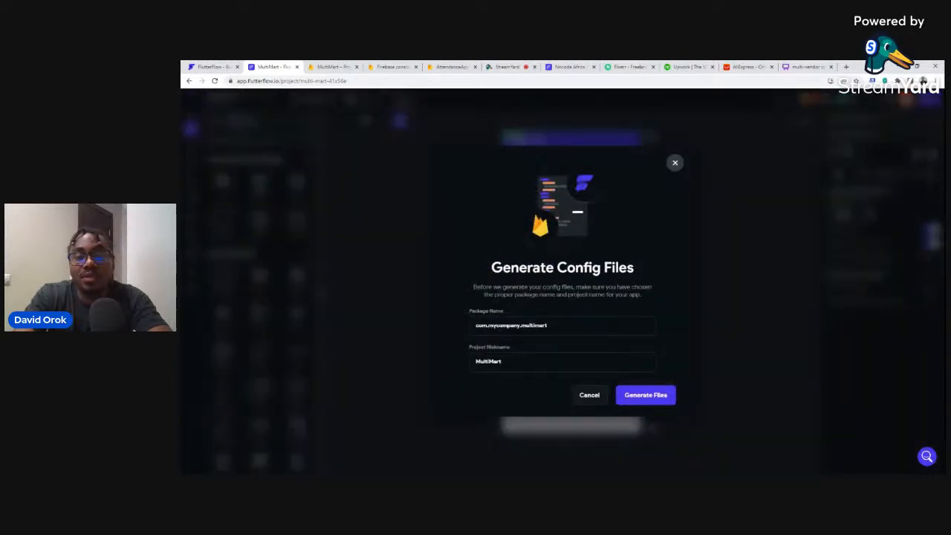
left_click(639, 395)
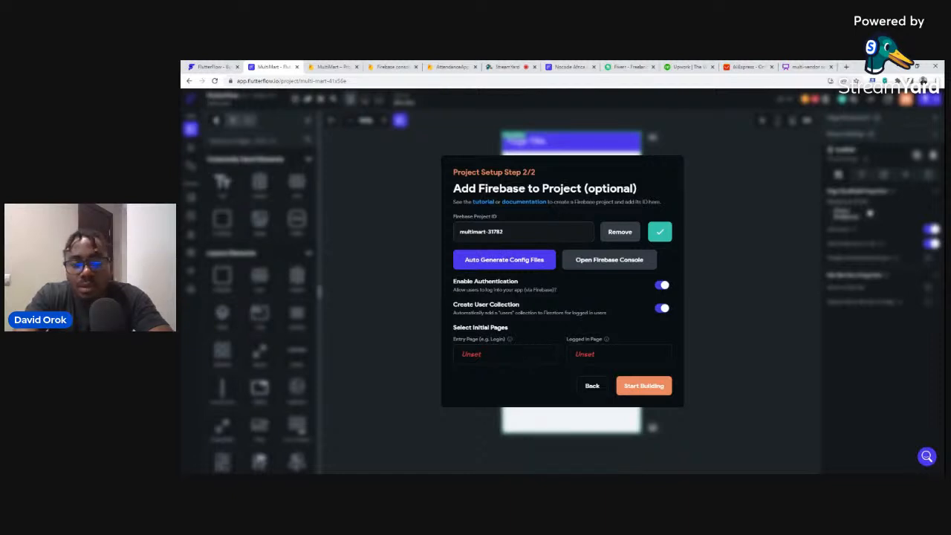
left_click(504, 260)
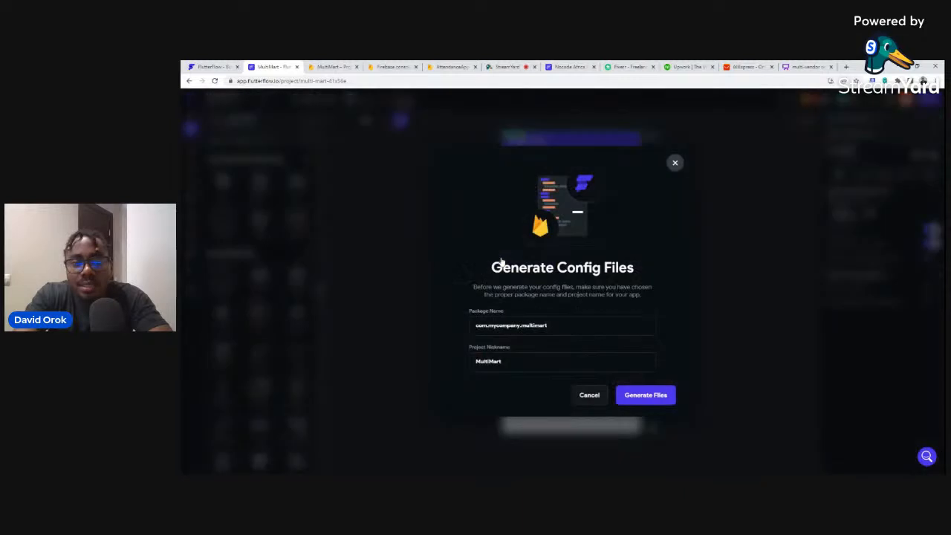
left_click(650, 399)
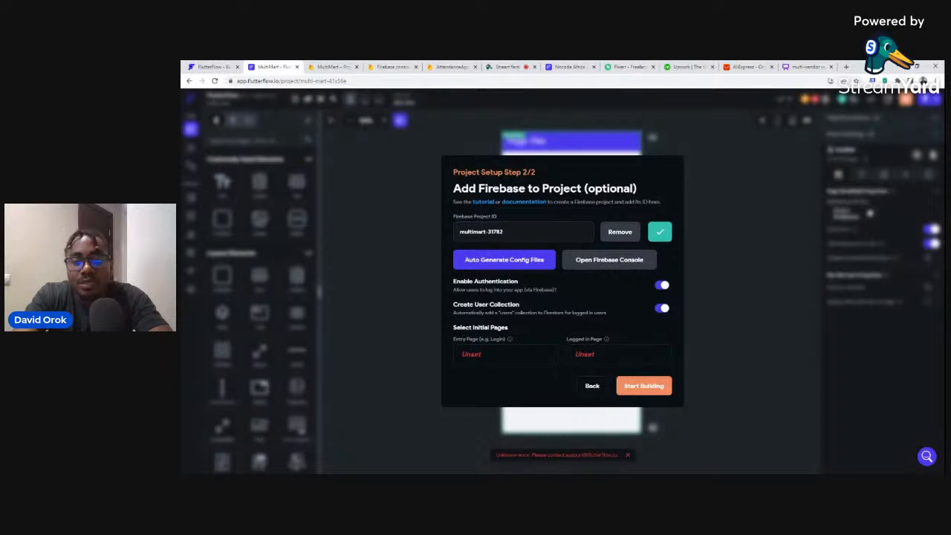
left_click(627, 455)
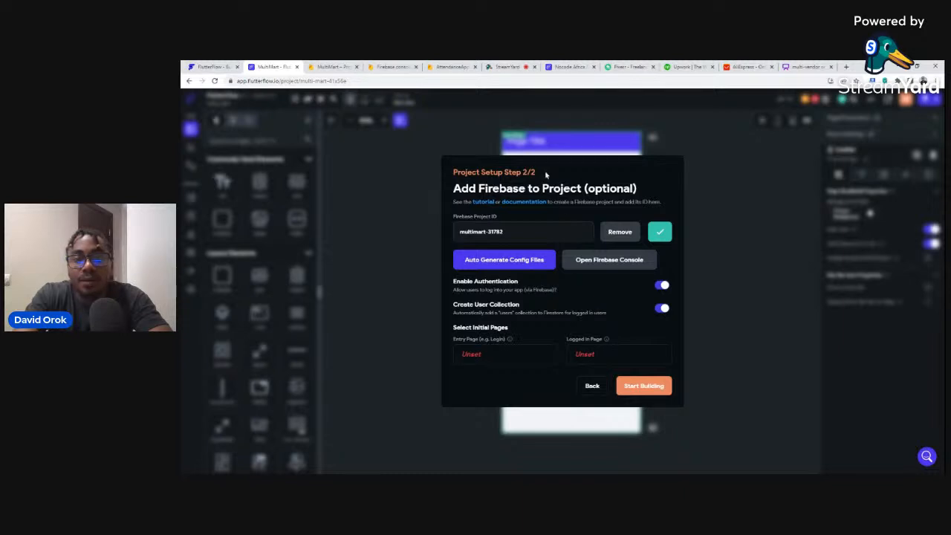
key("ctrl+Tab")
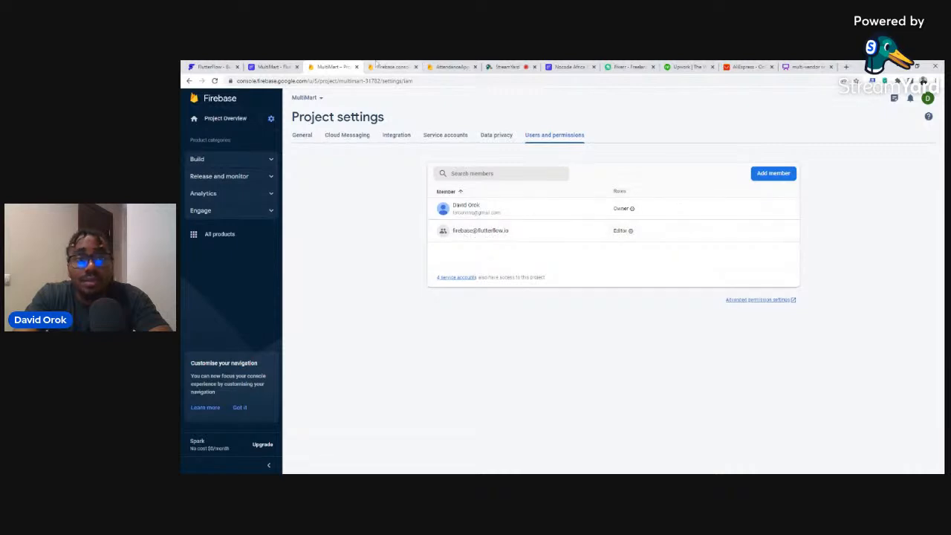
left_click(273, 66)
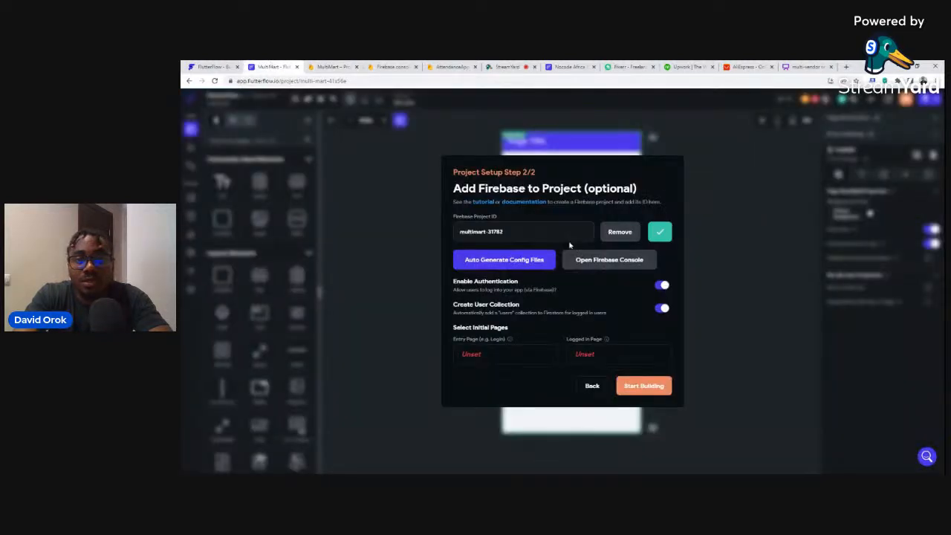
Create the entry page 'login' from the FF Register template using my theme.
left_click(469, 356)
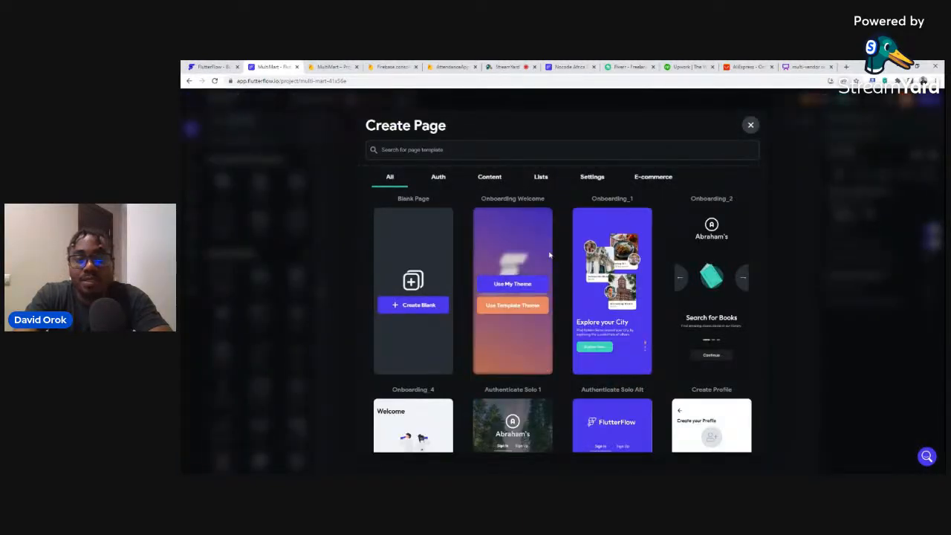
scroll(558, 260, "down", 3)
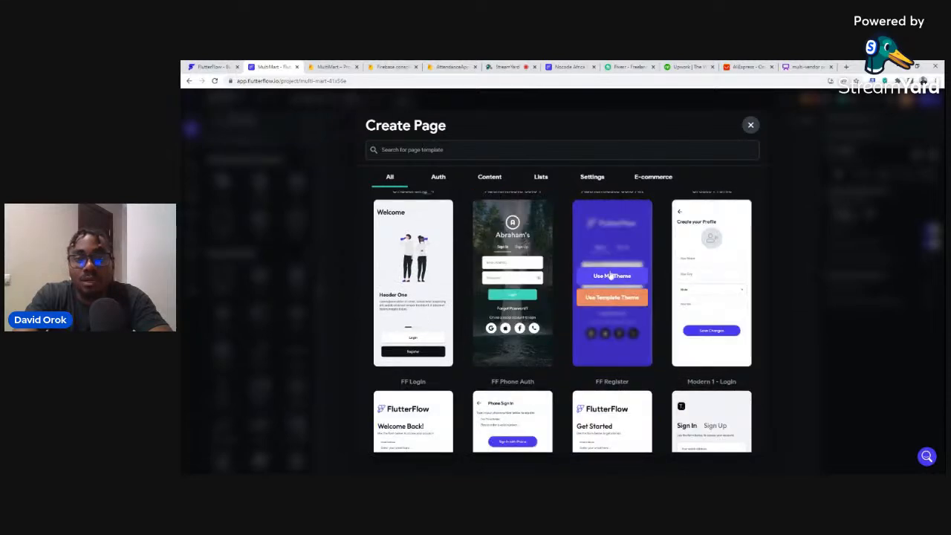
left_click(611, 276)
left_click(529, 284)
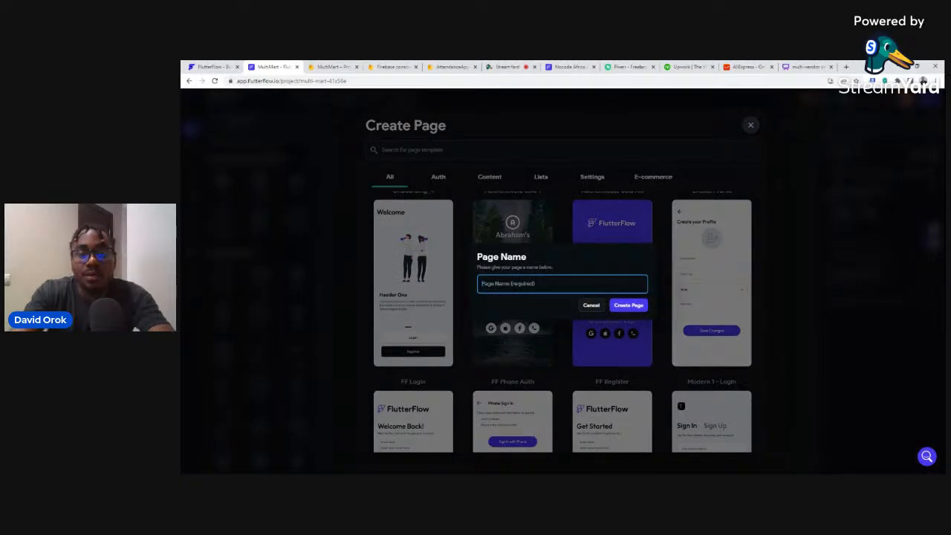
type("login")
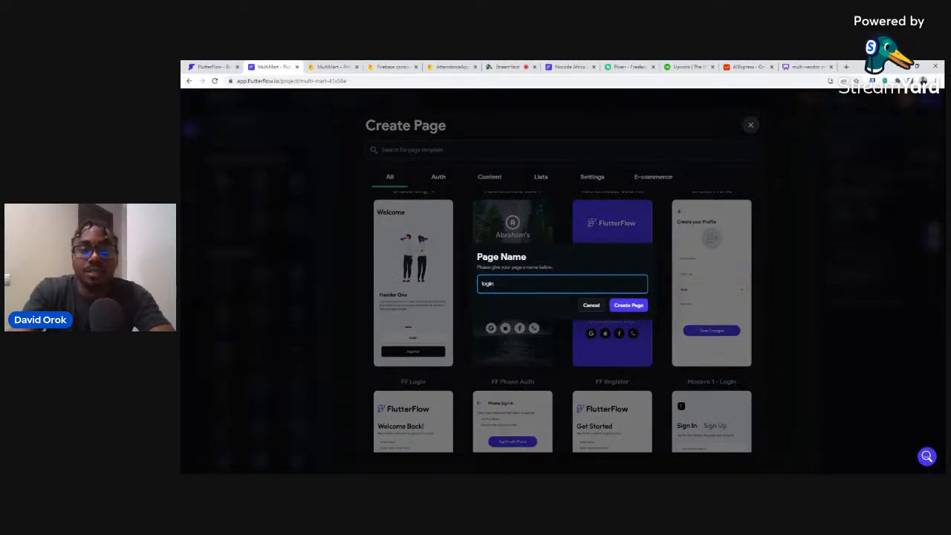
left_click(615, 307)
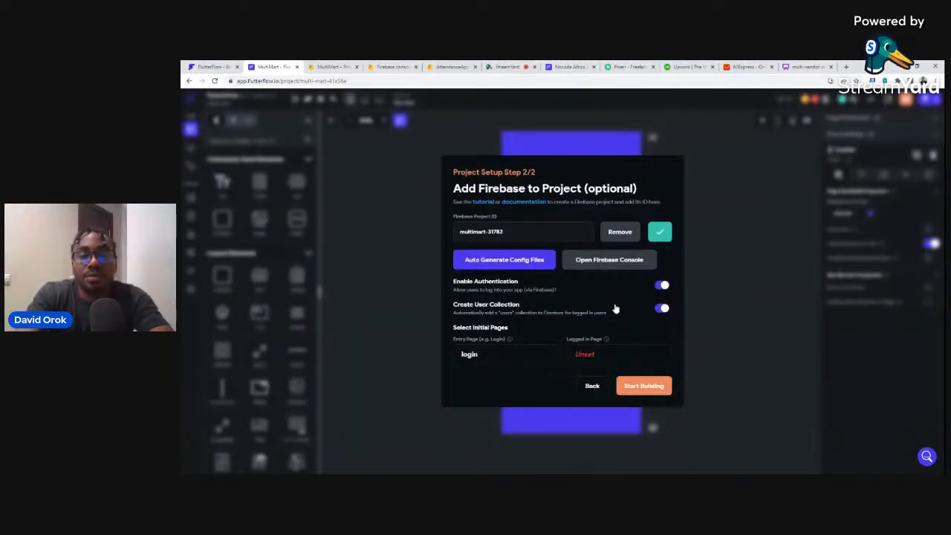
Create a blank logged-in page named 'd' and finish the project setup.
left_click(586, 357)
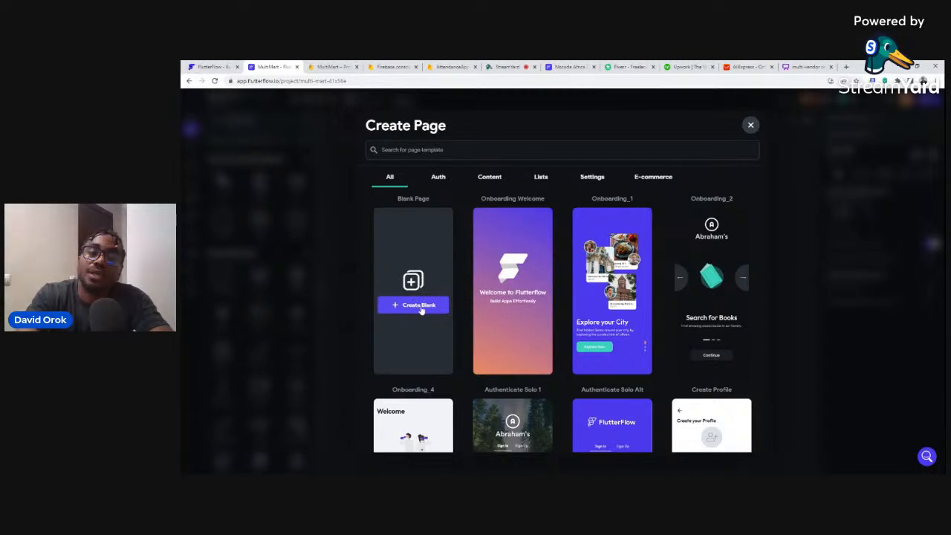
left_click(408, 306)
left_click(499, 285)
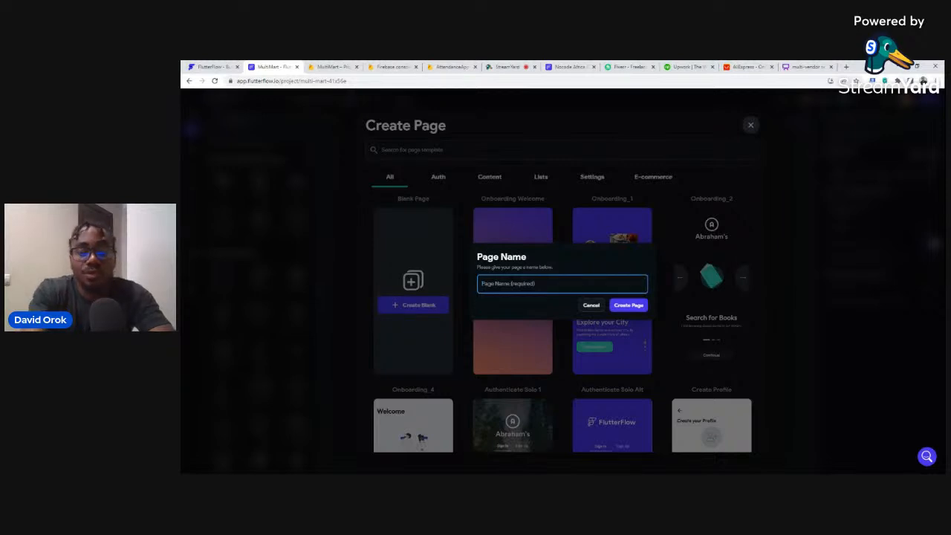
type("d")
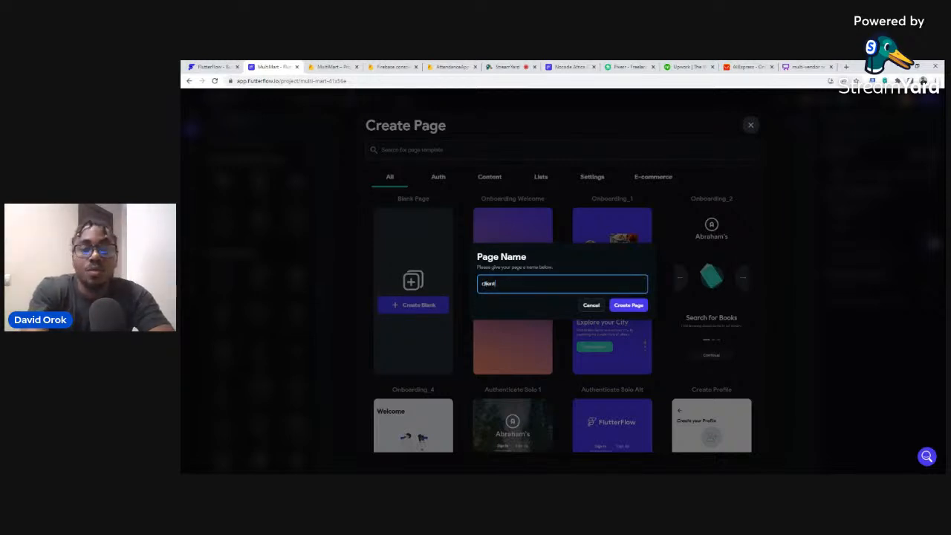
left_click(629, 306)
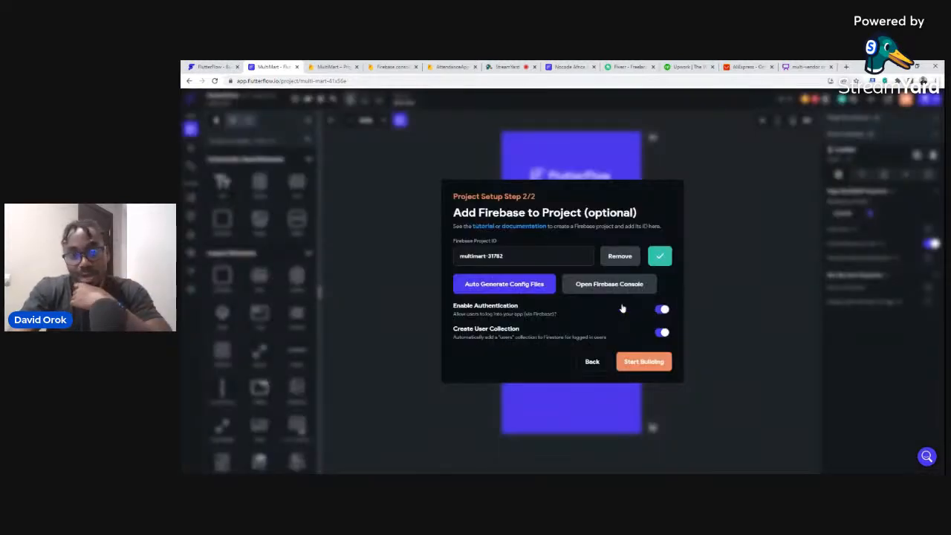
left_click(640, 365)
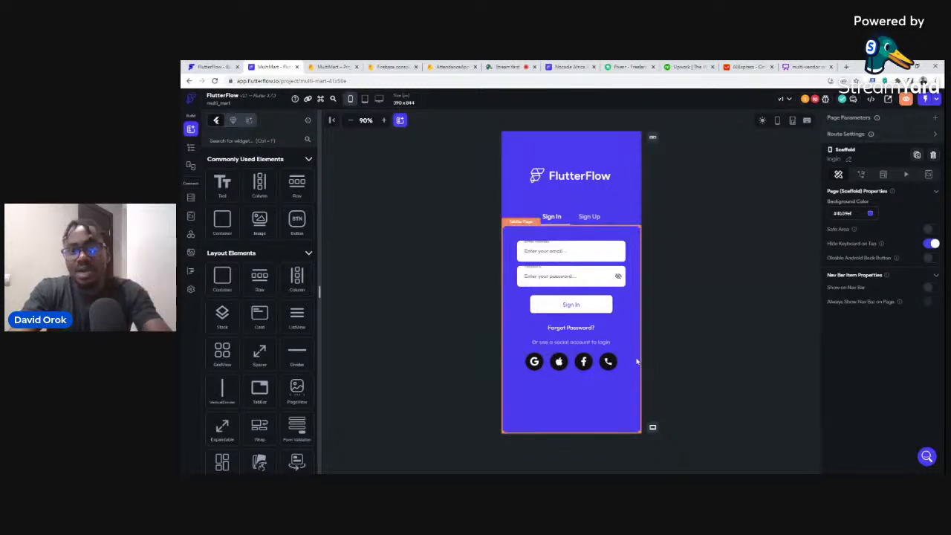
left_click(816, 100)
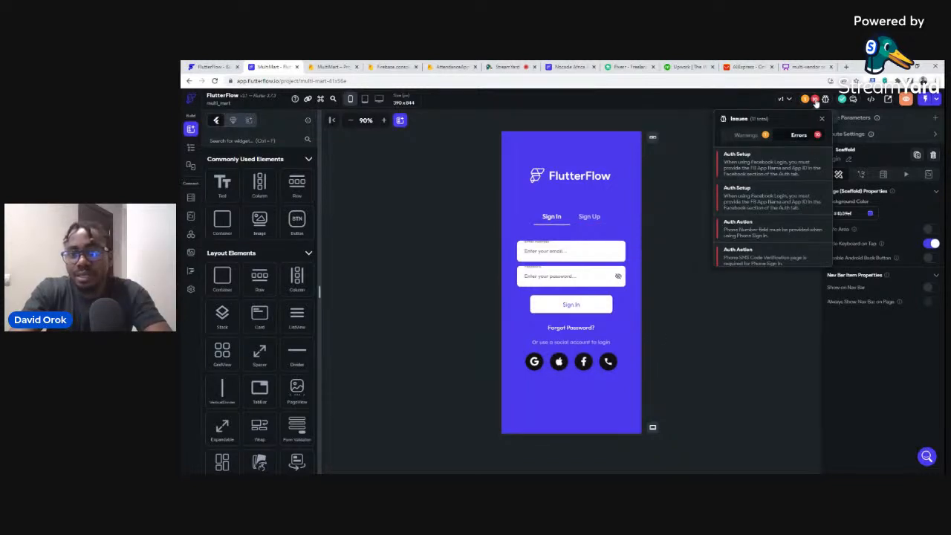
scroll(769, 201, "down", 5)
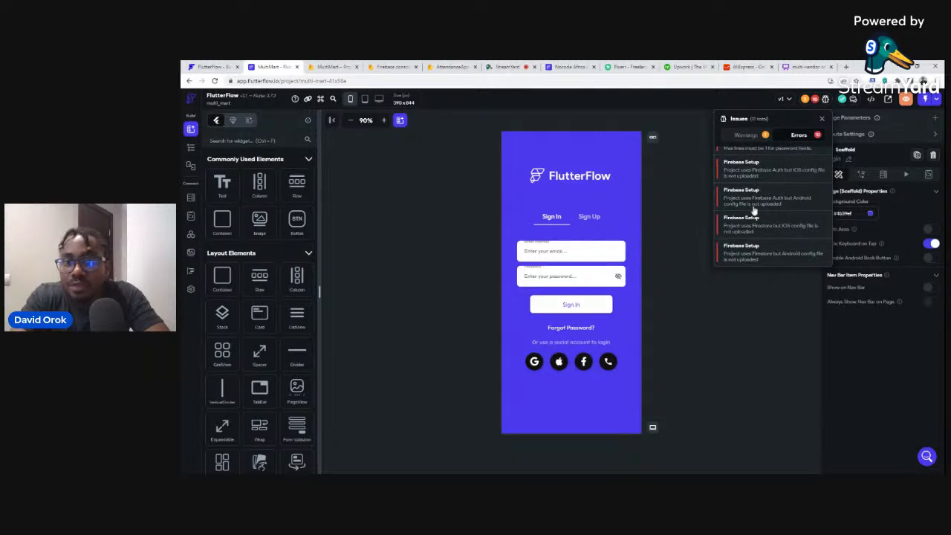
scroll(762, 214, "up", 5)
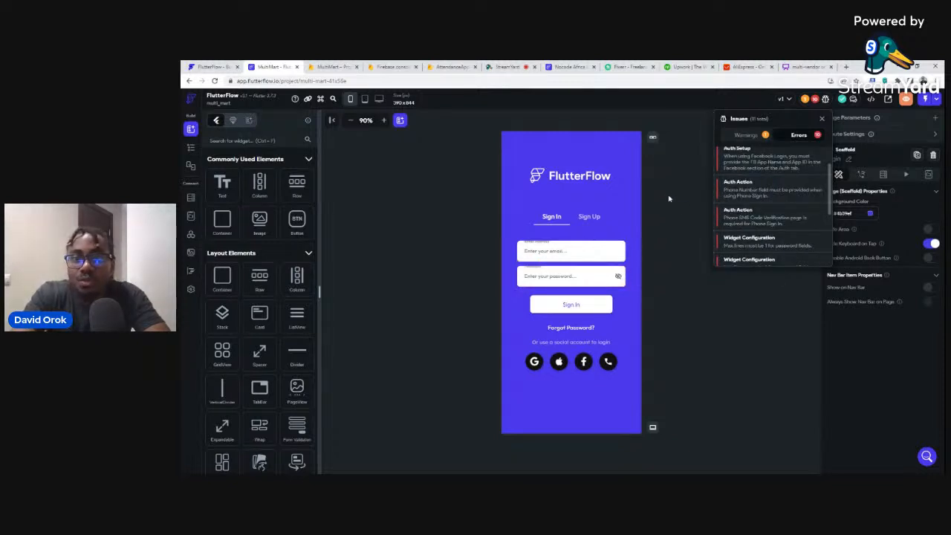
left_click(669, 197)
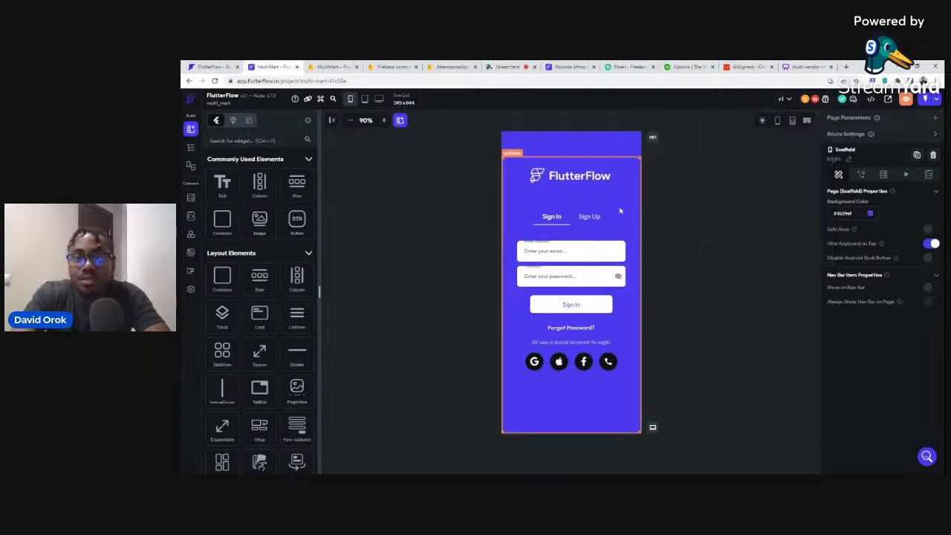
Delete the social icons row, social-account text and Forgot Password? link from the Sign In tab.
left_click(525, 370)
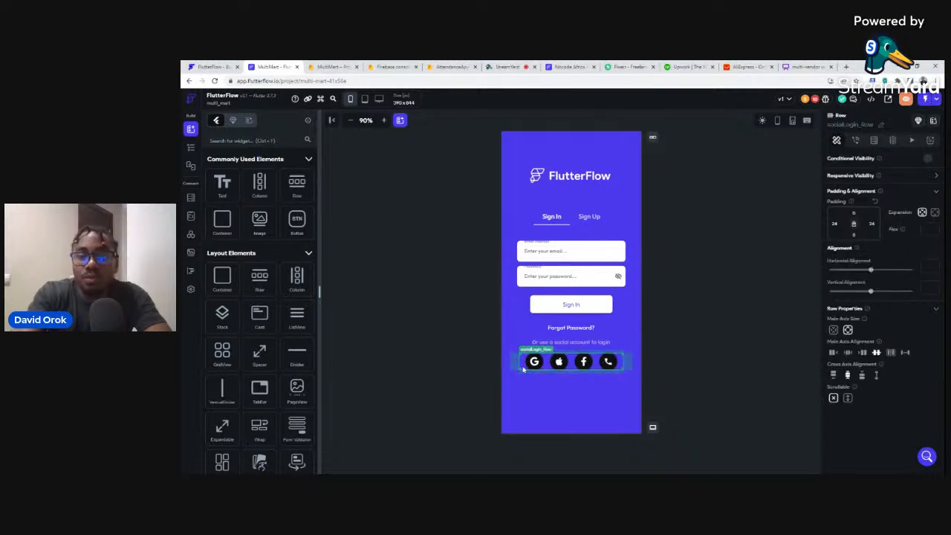
key("Delete")
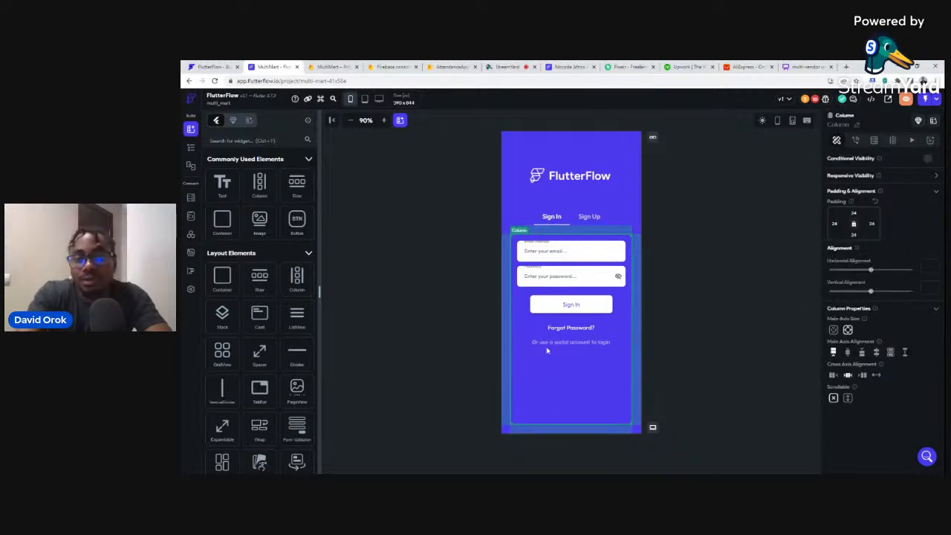
left_click(543, 345)
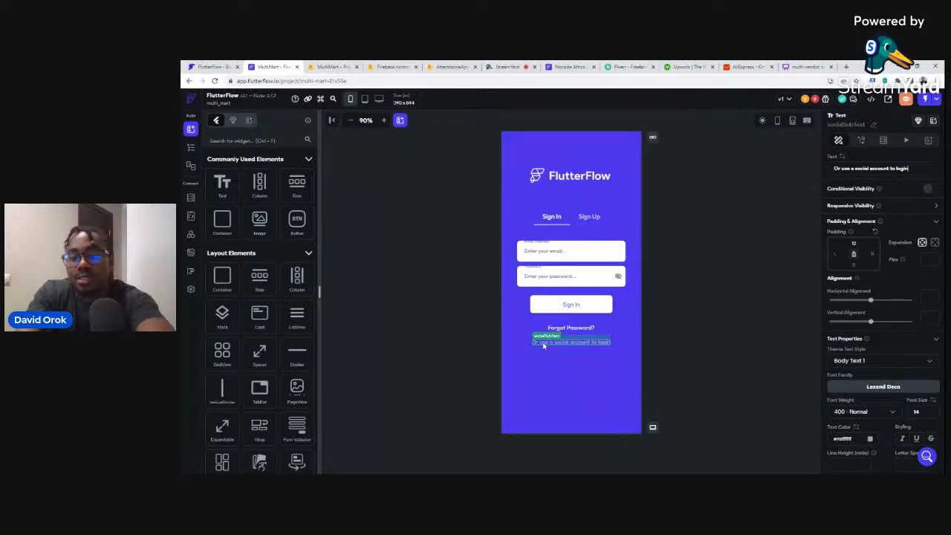
key("Delete")
key("Delete")
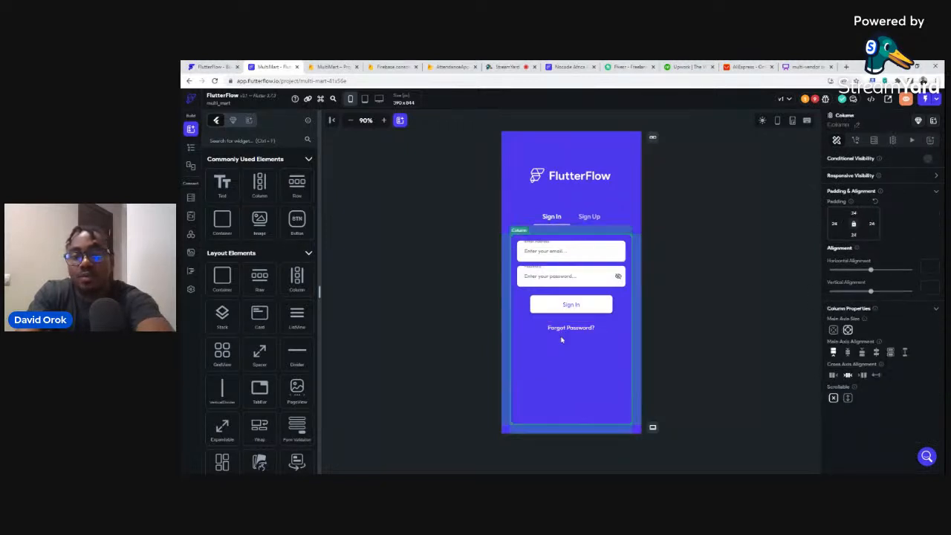
left_click(562, 330)
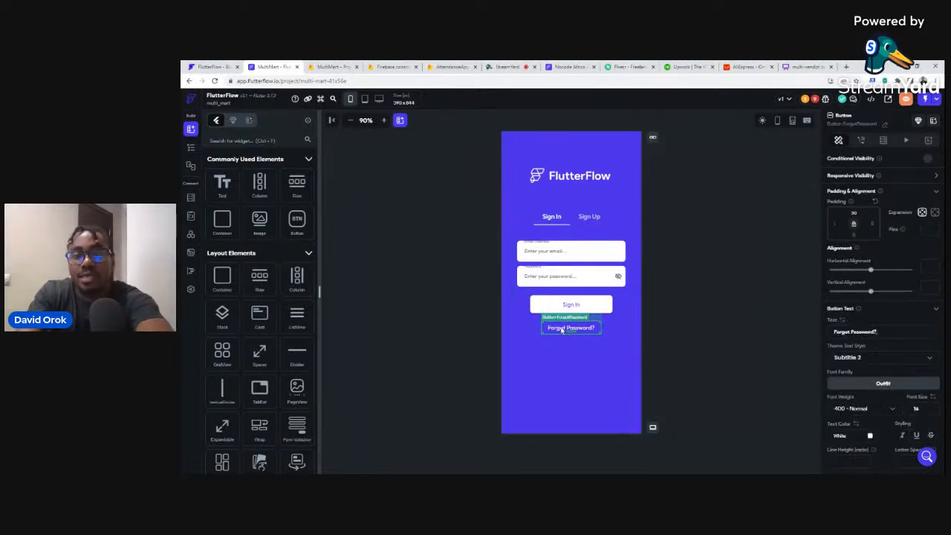
key("Delete")
Delete the social icons row and social-account text from the Sign Up tab.
left_click(594, 218)
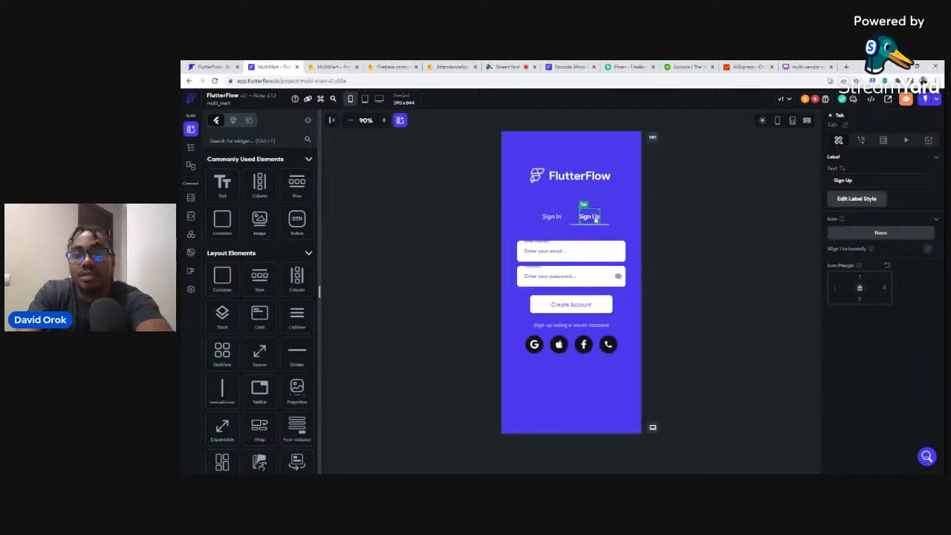
left_click(550, 353)
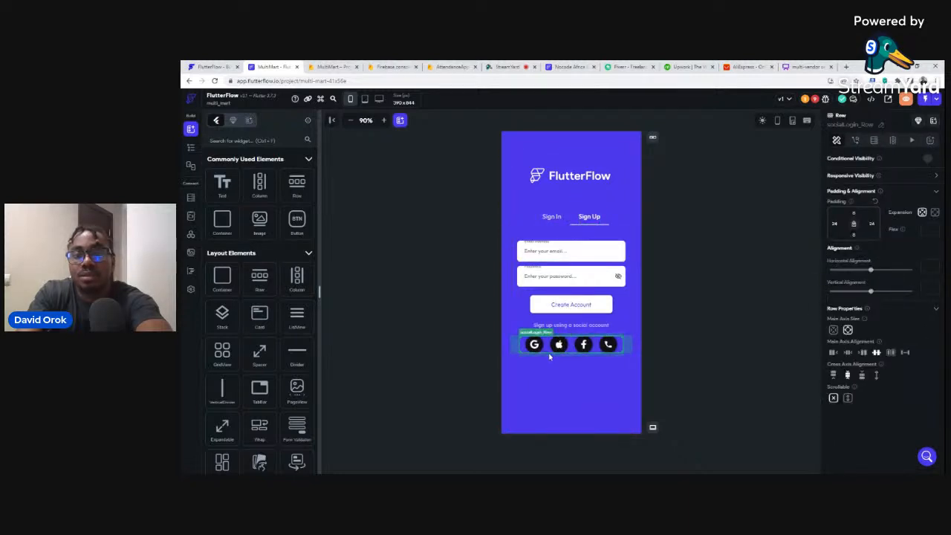
key("Delete")
left_click(555, 327)
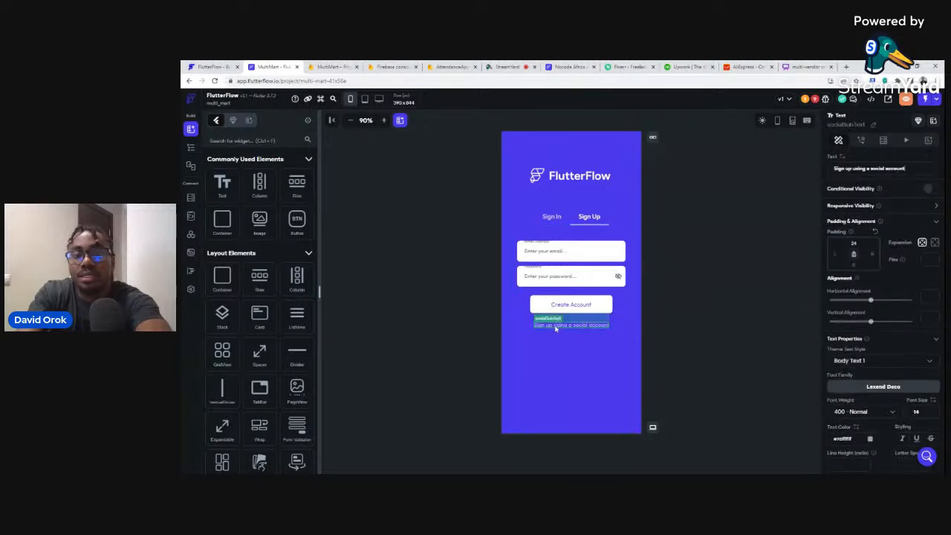
key("Delete")
key("Delete")
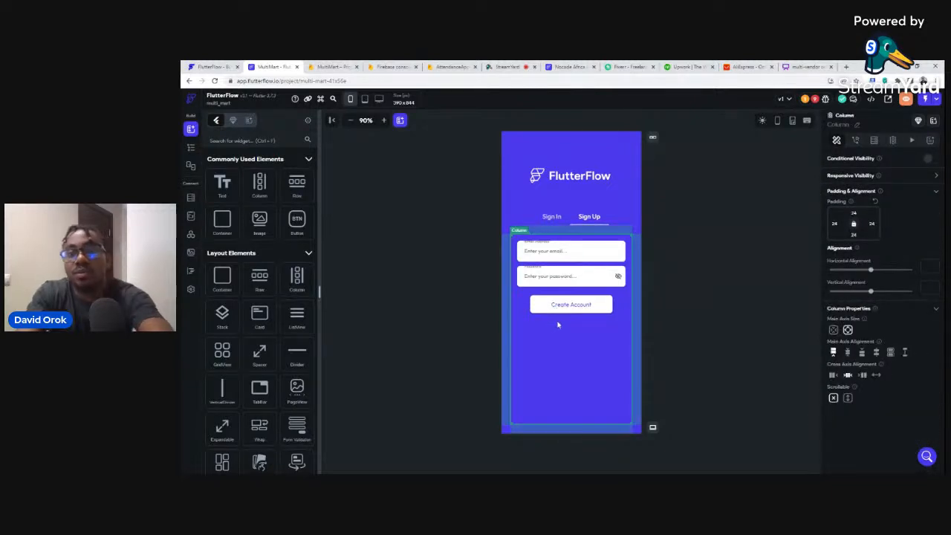
left_click(537, 275)
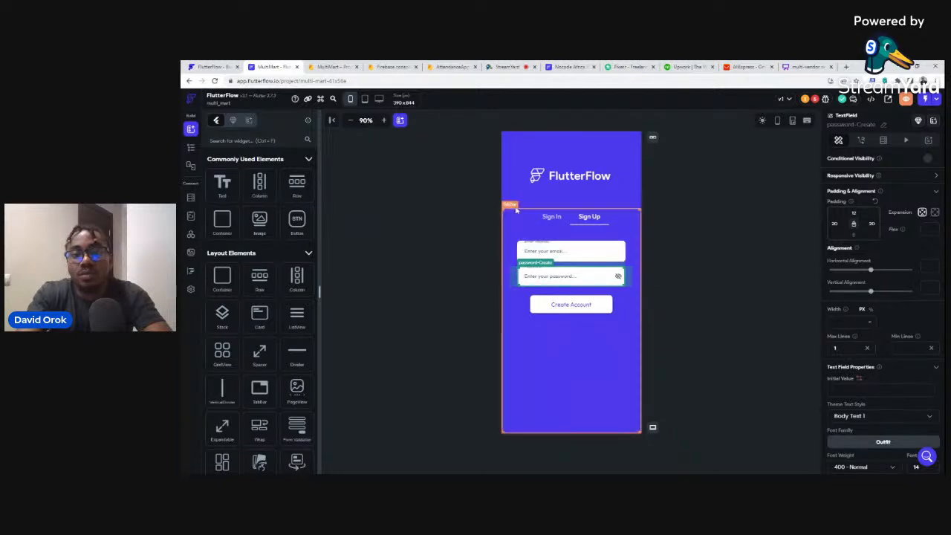
left_click(551, 216)
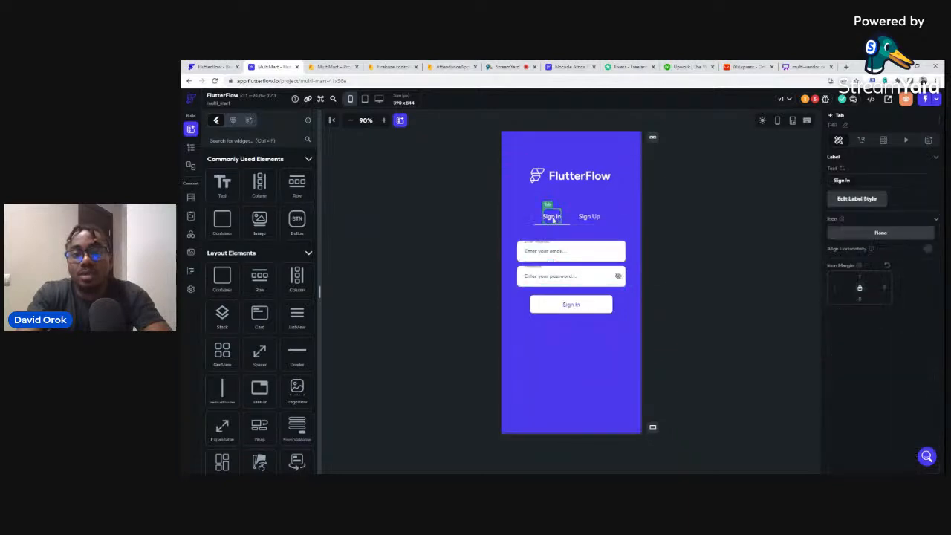
left_click(603, 280)
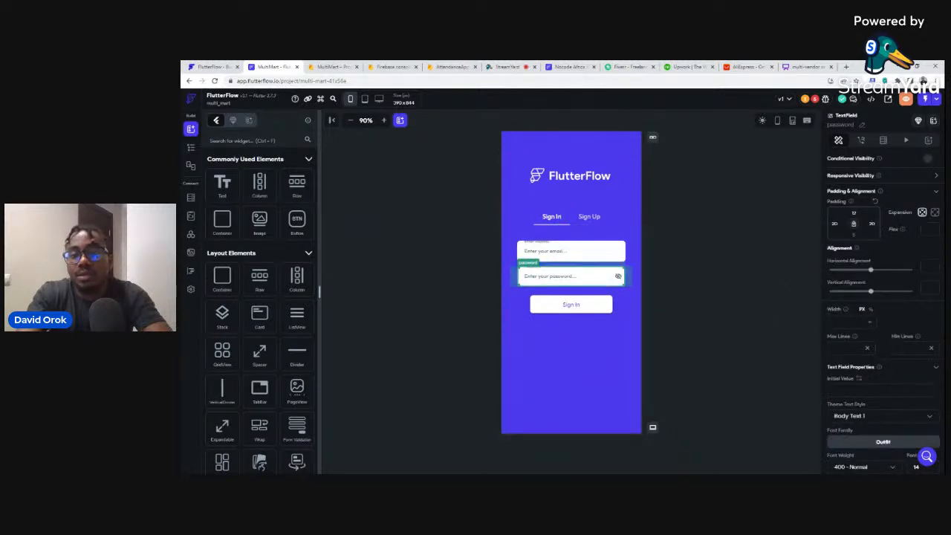
left_click(703, 211)
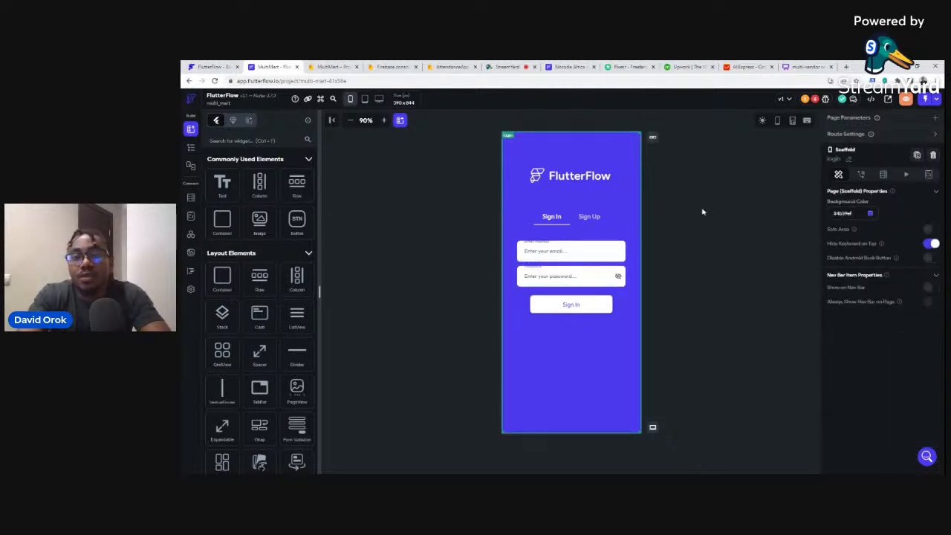
left_click(815, 99)
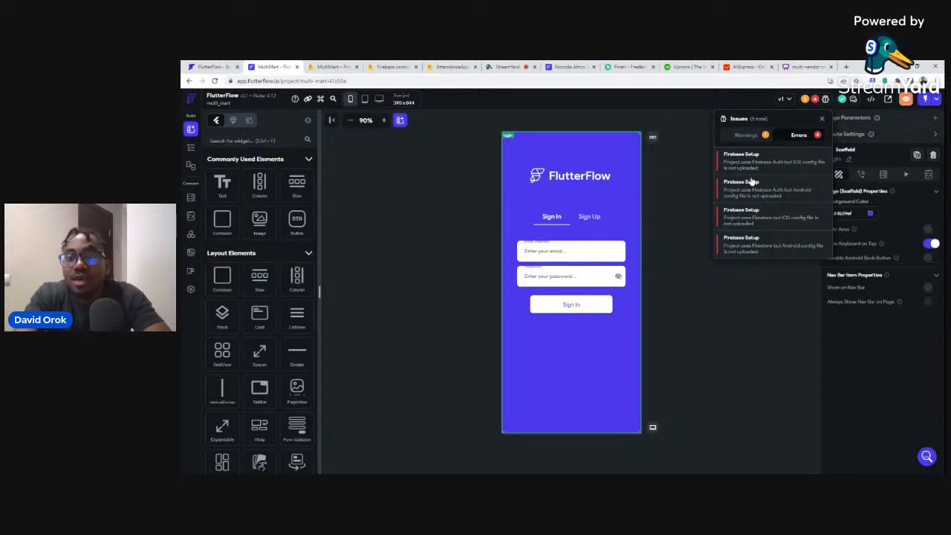
left_click(675, 178)
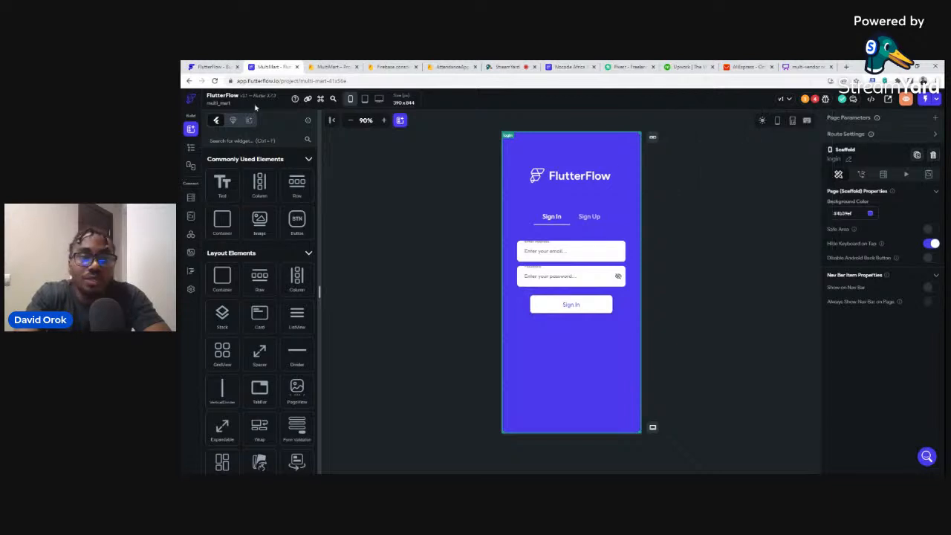
key("F5")
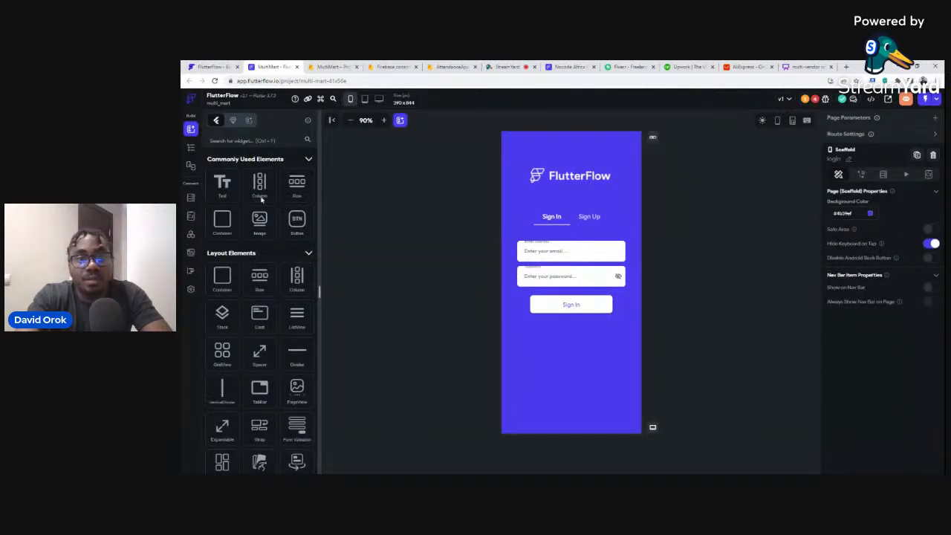
Auto-generate the Firebase config files from Settings > Firebase for multimart-31782.
left_click(191, 290)
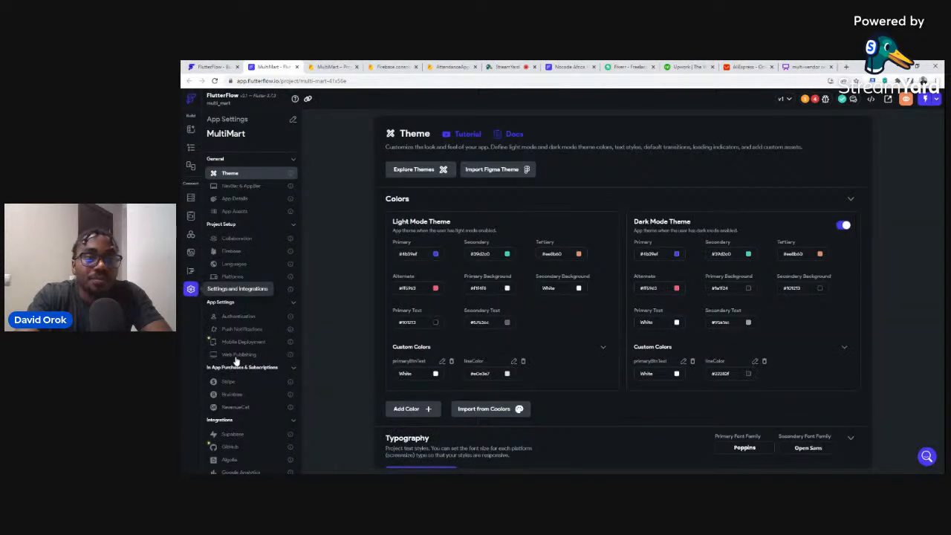
left_click(225, 251)
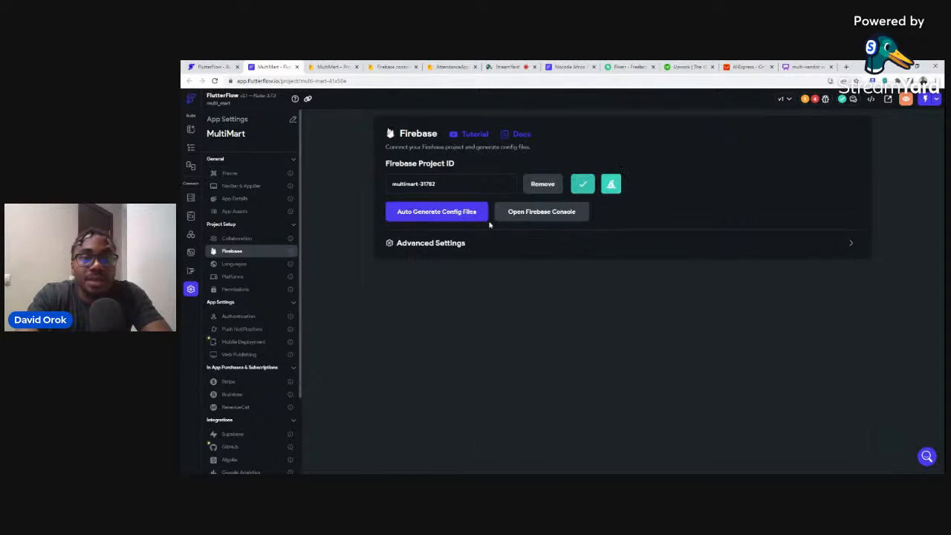
left_click(449, 214)
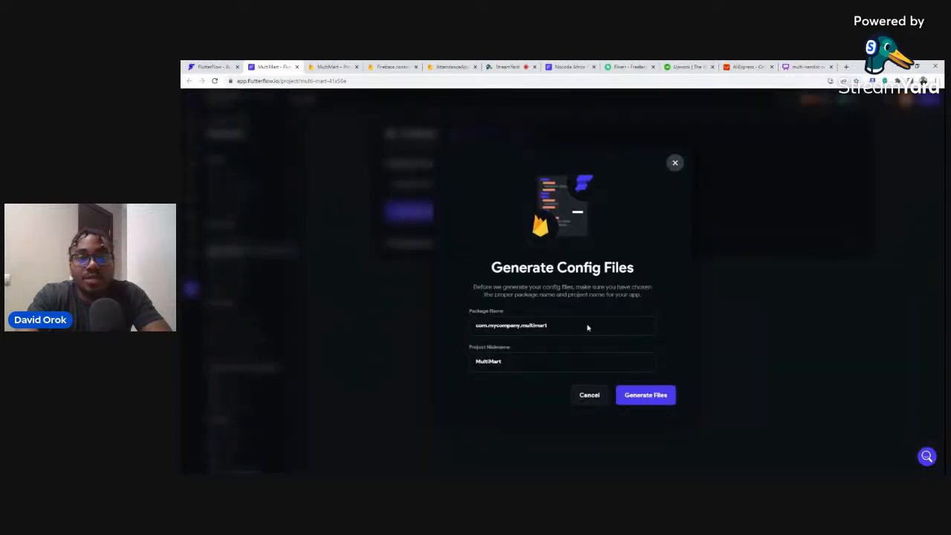
left_click(654, 396)
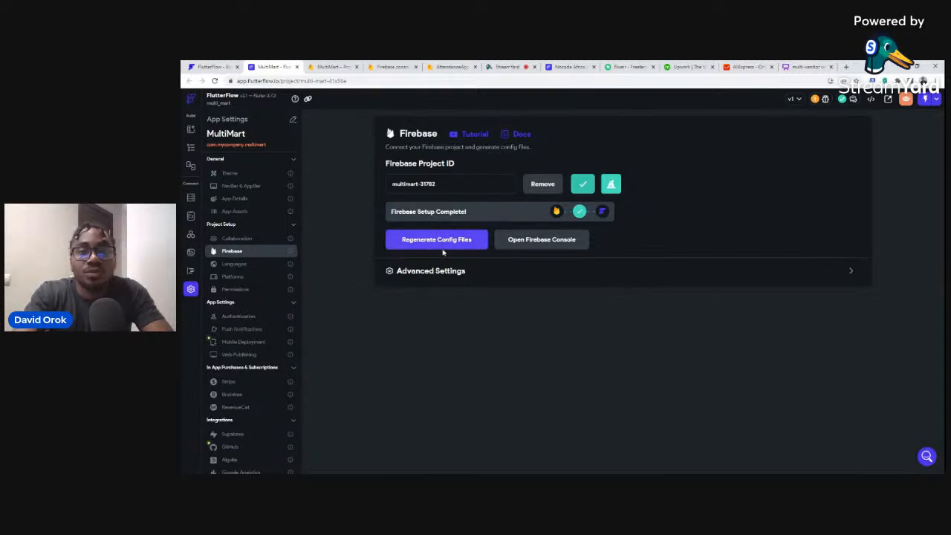
Replace the login page's FlutterFlow logo with a Text widget reading 'MultiMart'.
left_click(189, 148)
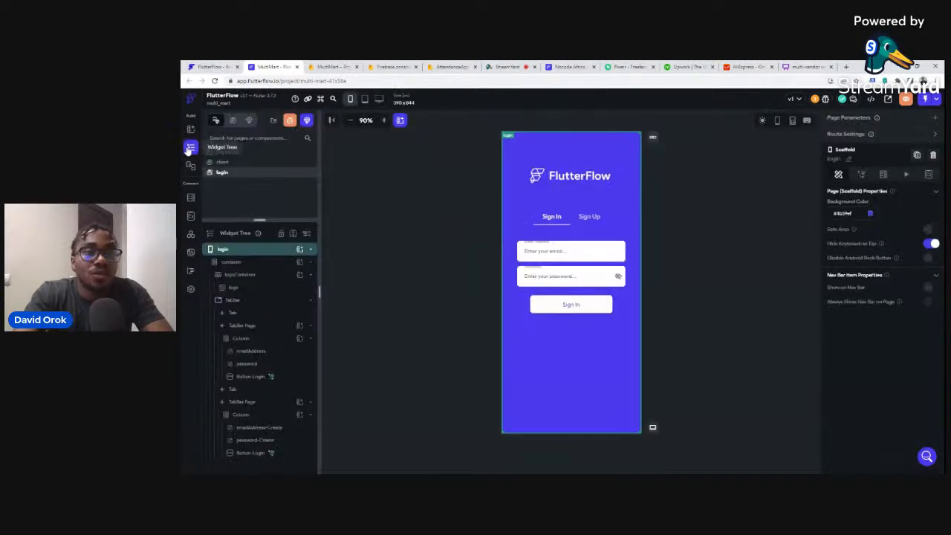
left_click(568, 179)
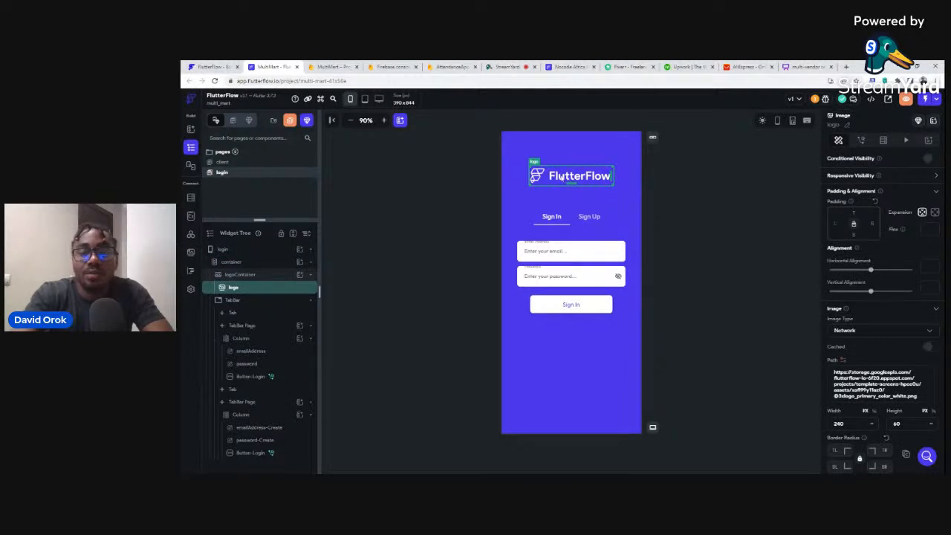
key("Delete")
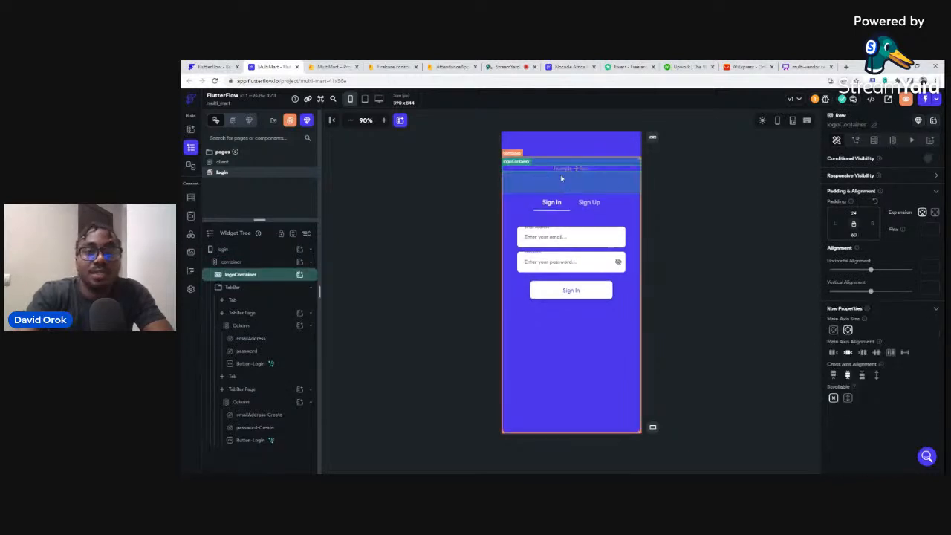
left_click(299, 275)
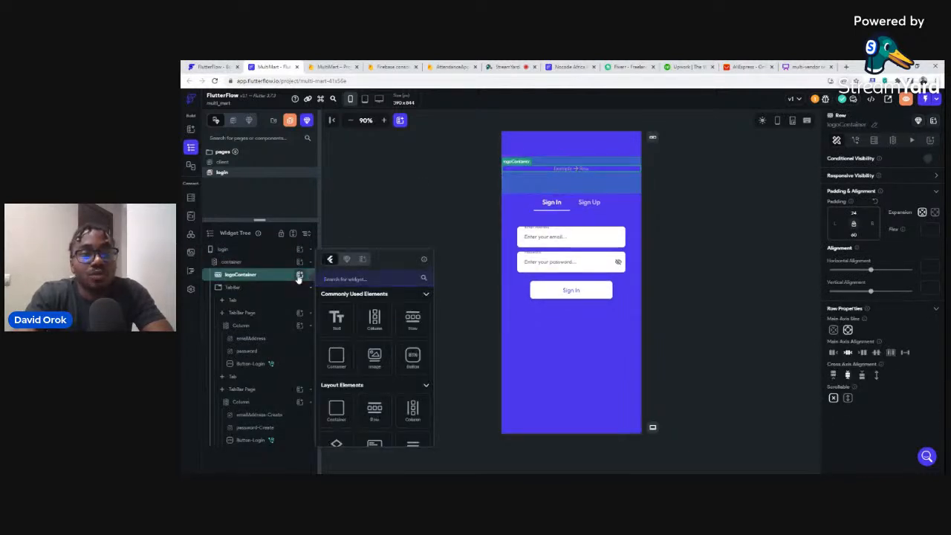
left_click(338, 318)
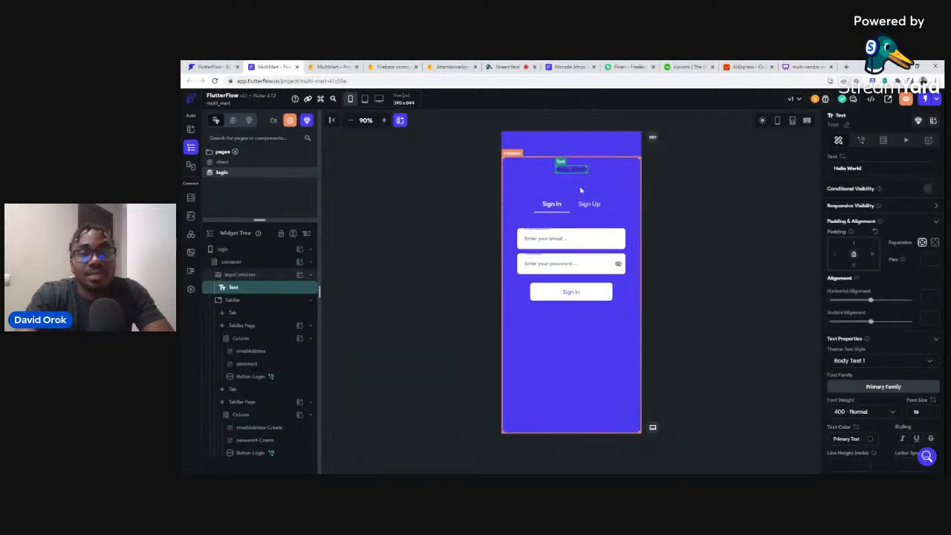
key("ctrl+a")
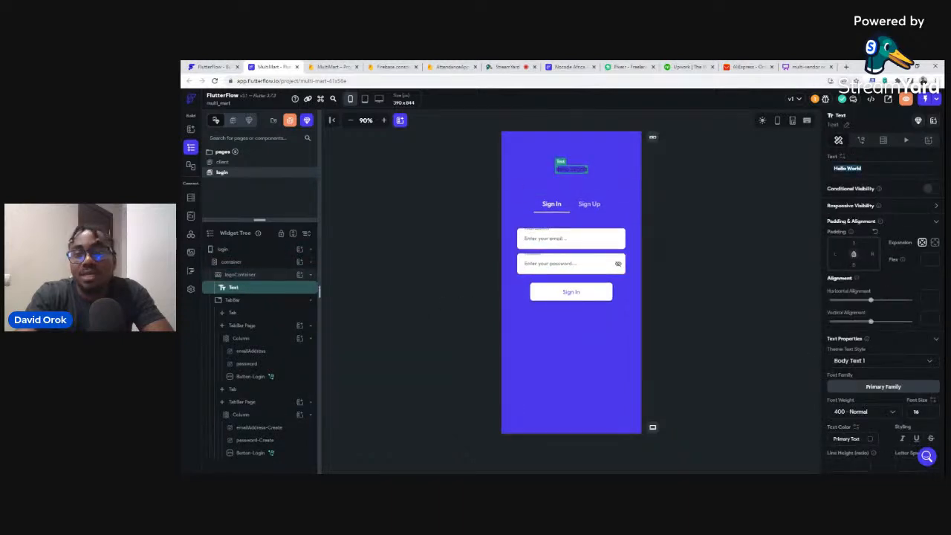
type("Mu")
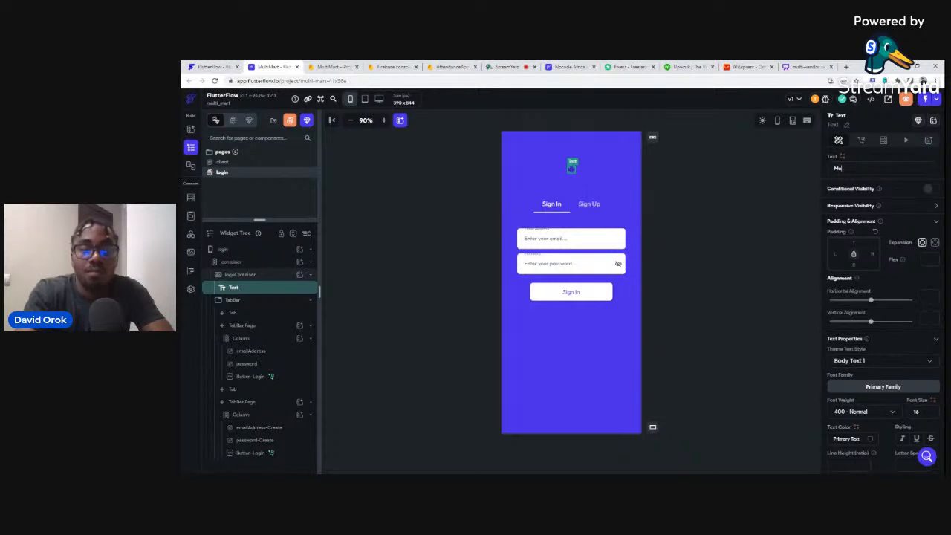
type("ltiMart")
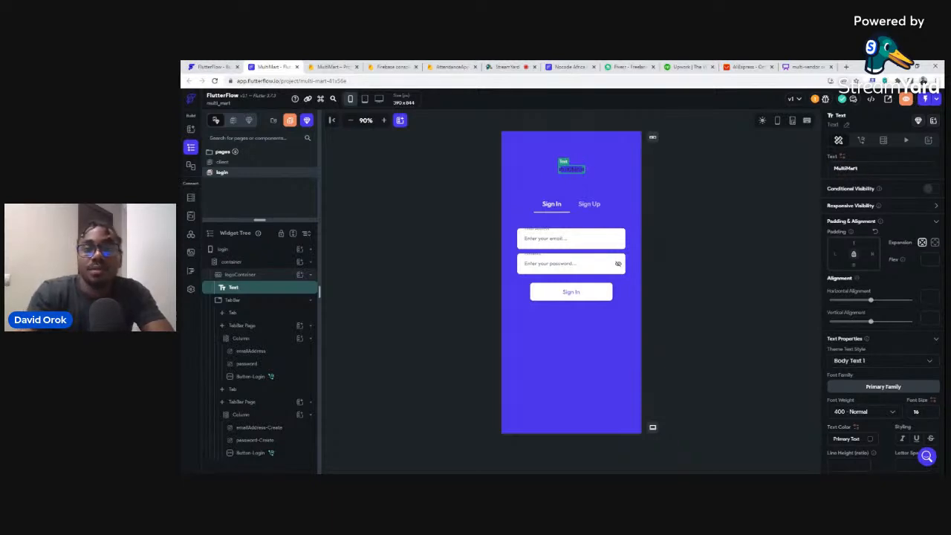
Style the MultiMart title at font size 36, Semi Bold weight, in white.
scroll(909, 356, "down", 2)
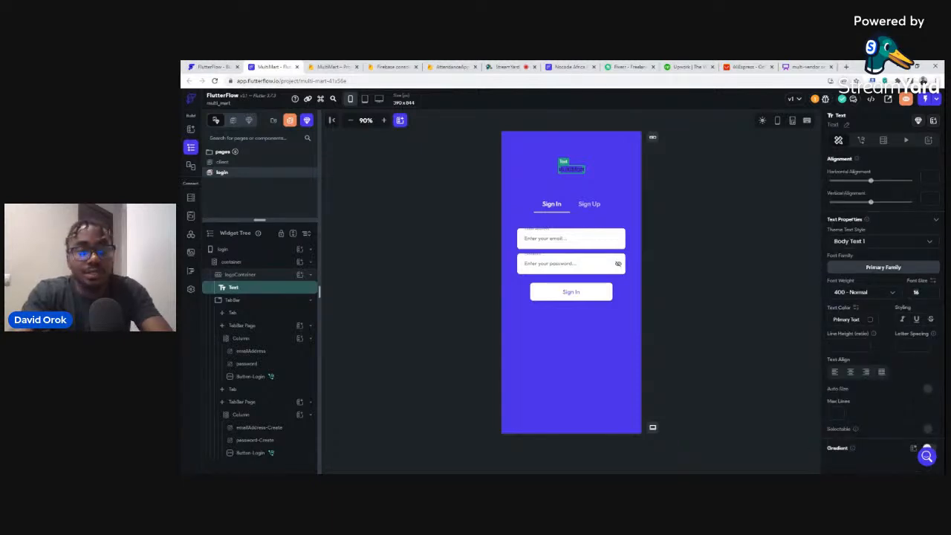
type("36")
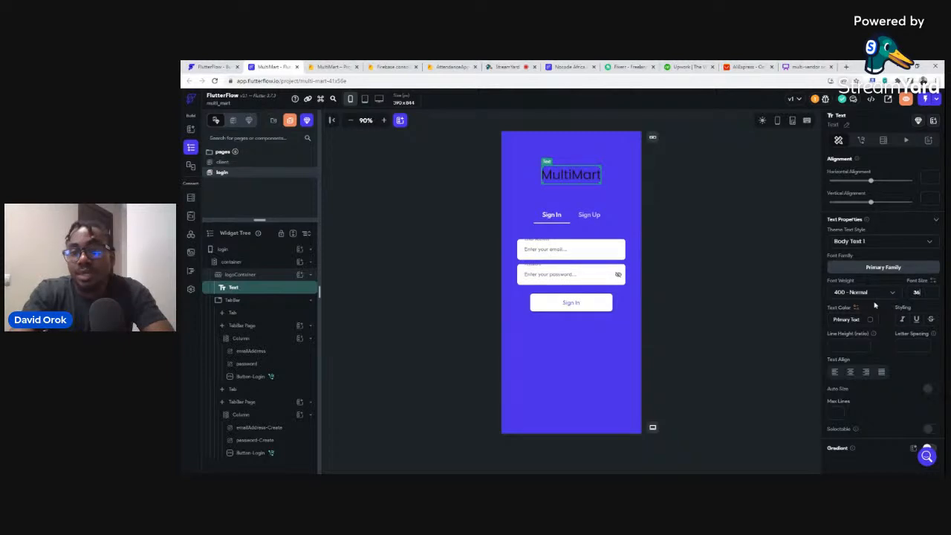
left_click(854, 294)
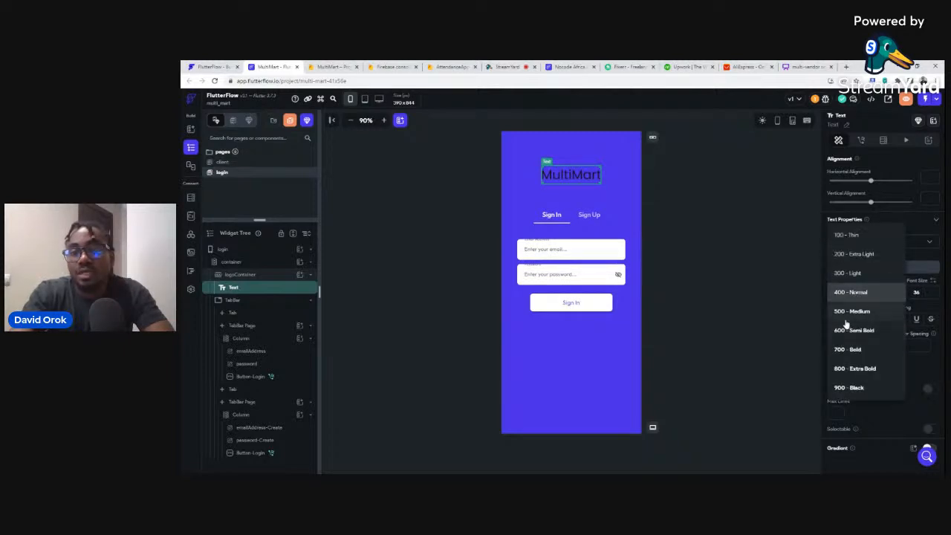
left_click(852, 330)
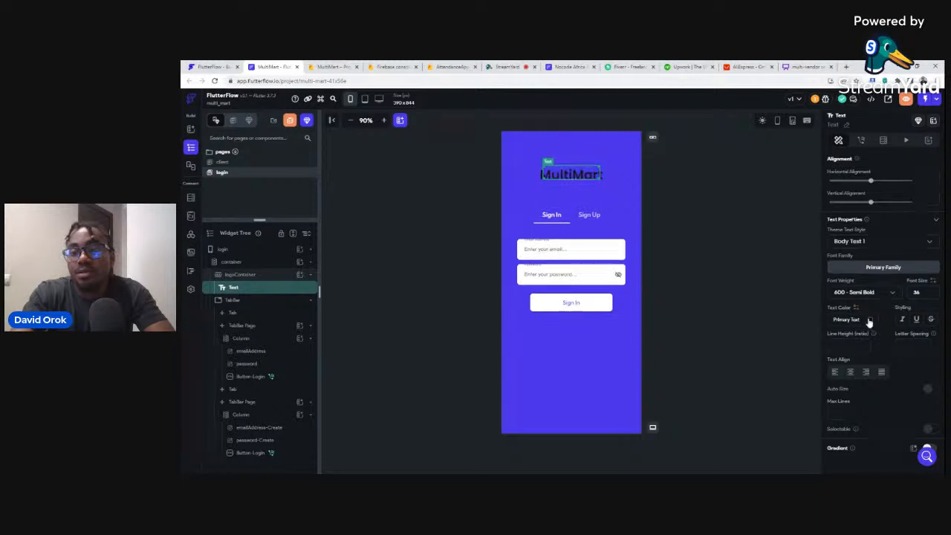
left_click(870, 321)
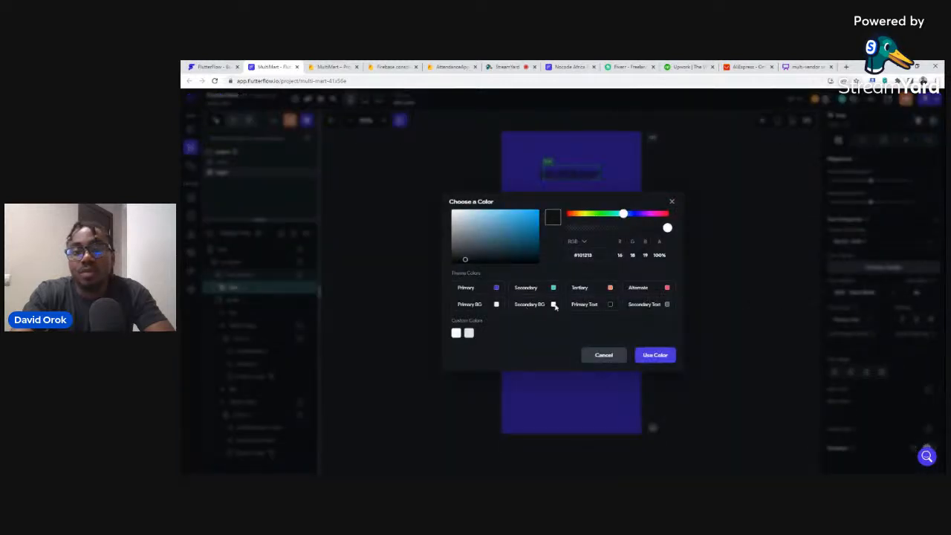
left_click(496, 304)
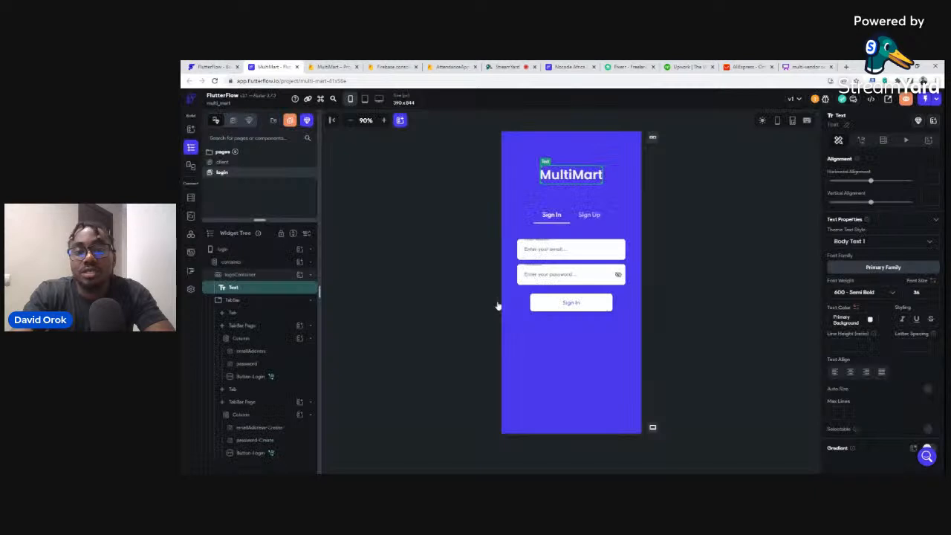
left_click(691, 197)
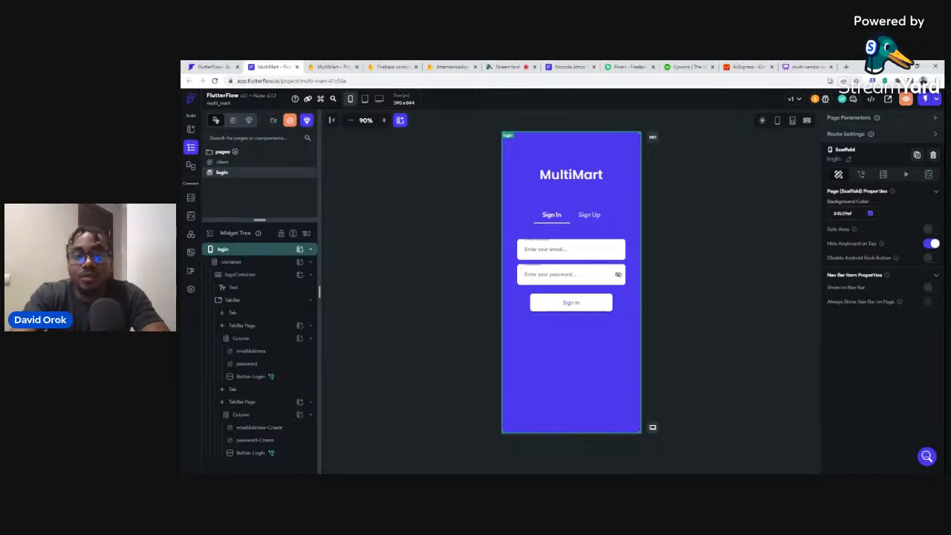
Change the client page's app bar title from 'Page Title' to 'Client Dashboard'.
left_click(227, 163)
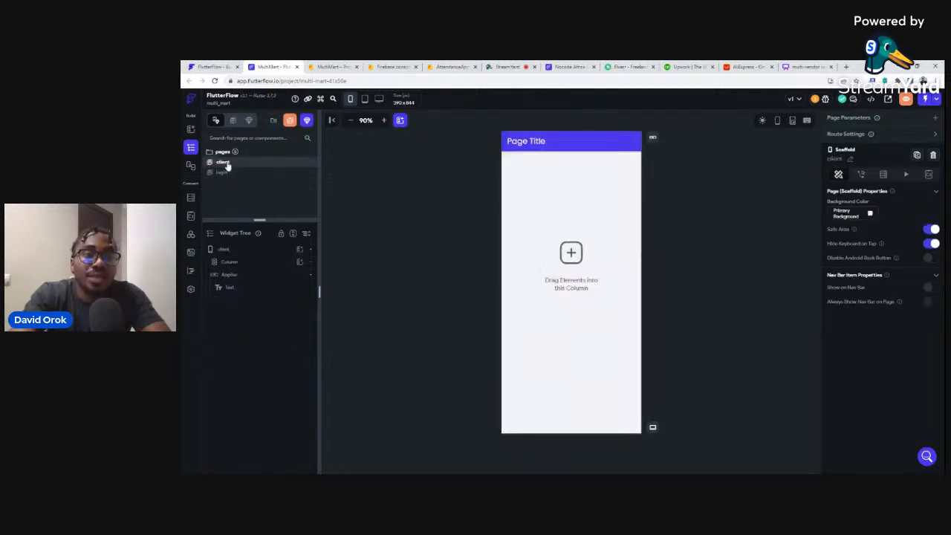
left_click(532, 144)
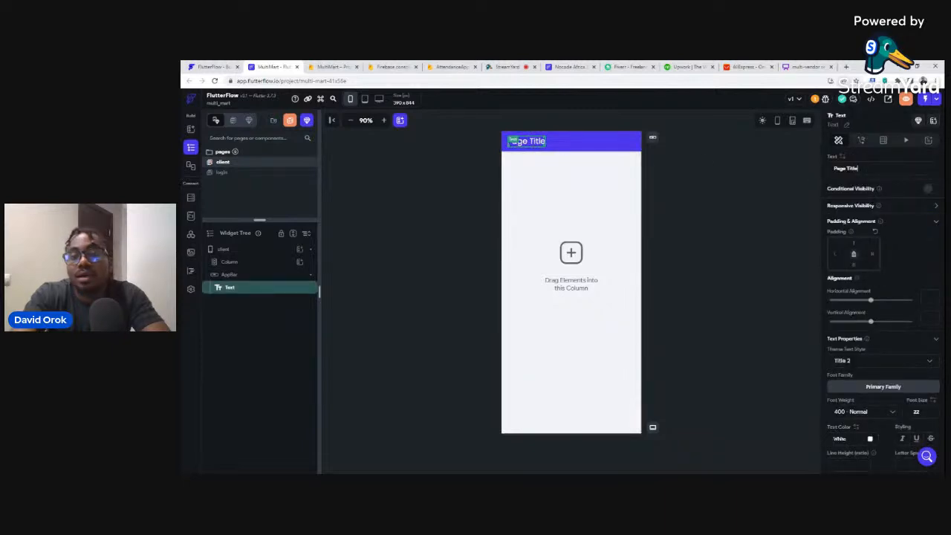
key("ctrl+a")
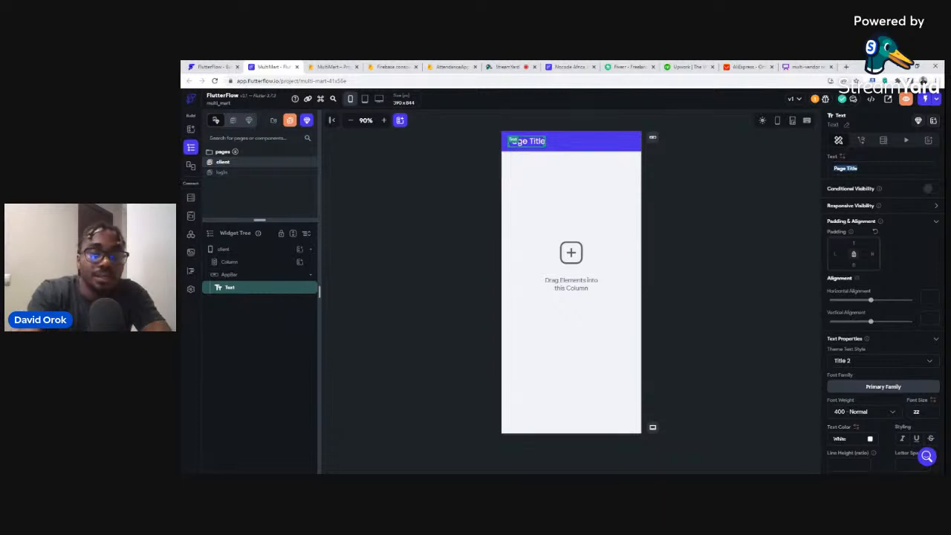
type("Client Dashboard")
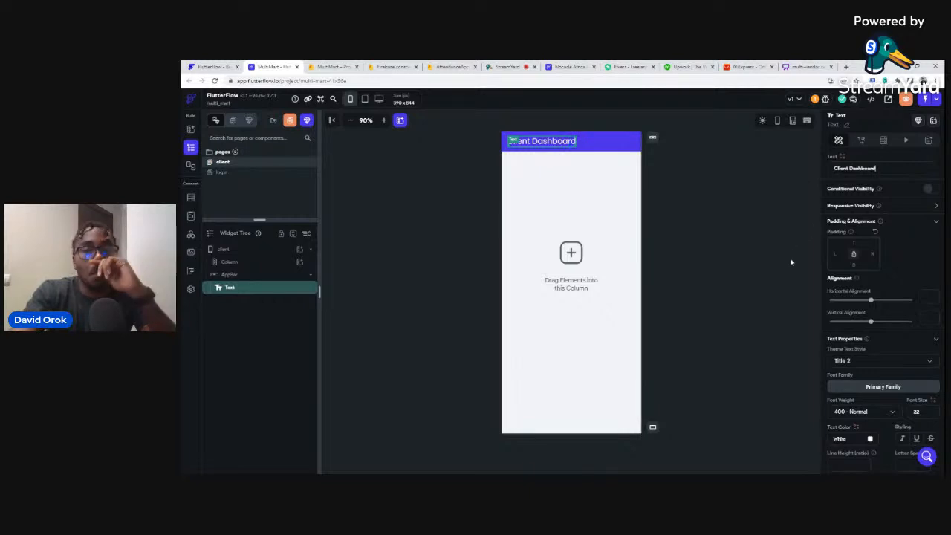
left_click(711, 213)
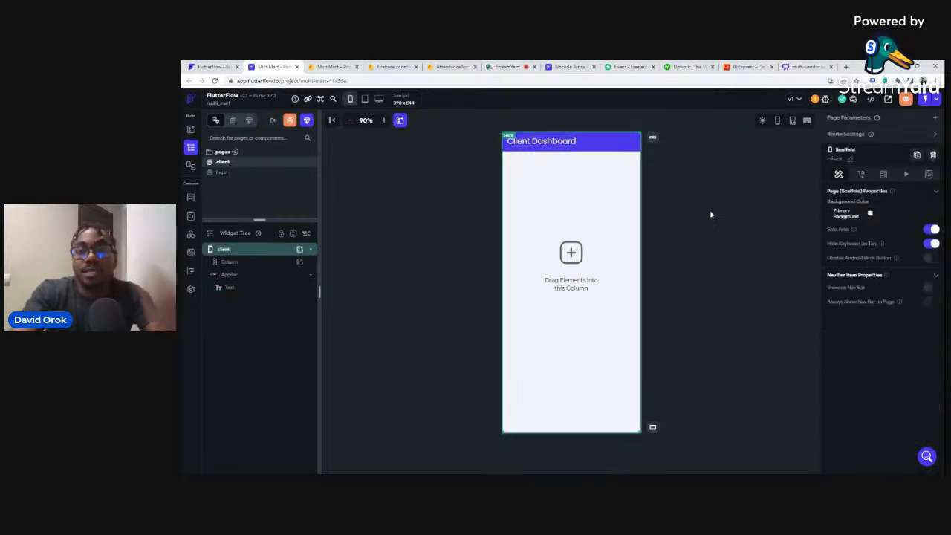
left_click(530, 177)
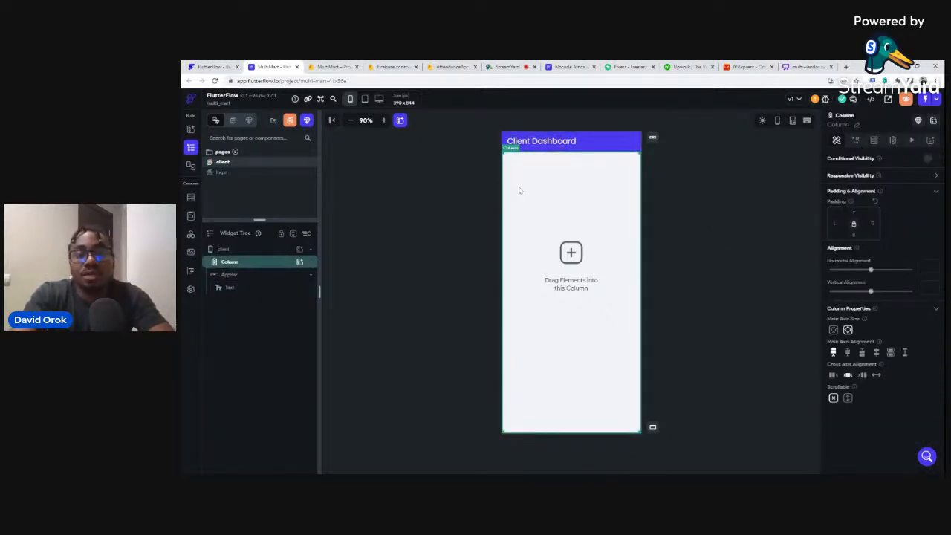
Add a Text widget reading 'Welcome,' inside the client page's column.
left_click(300, 263)
left_click(335, 307)
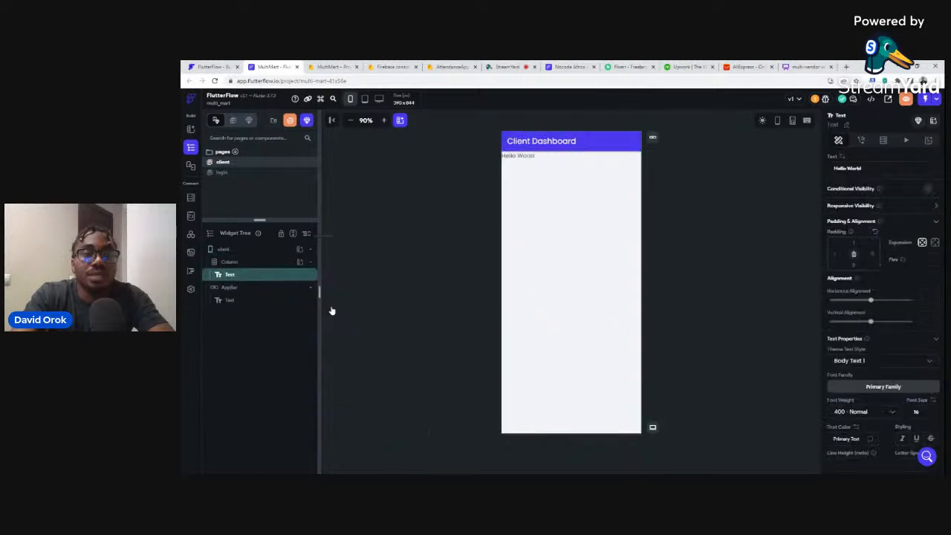
left_click_drag(862, 169, 838, 169)
type("Welcome")
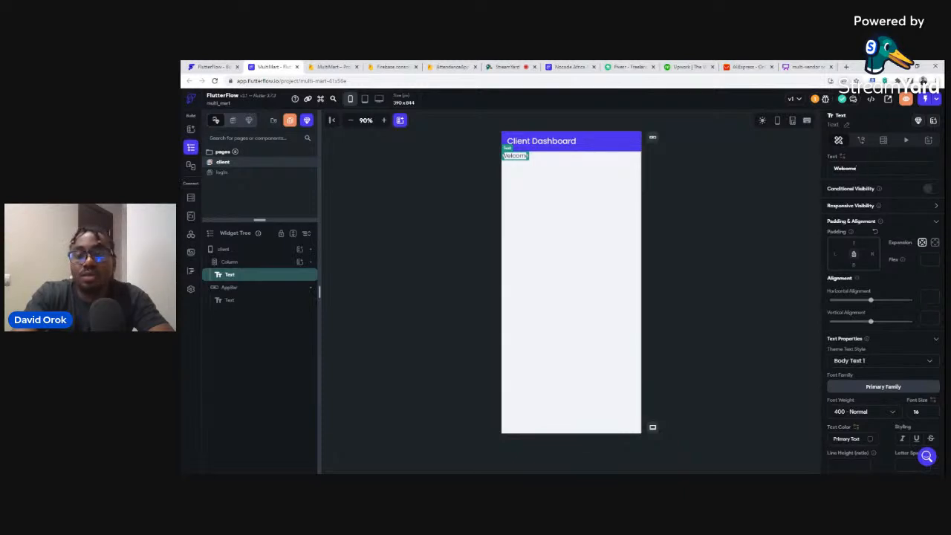
type(",")
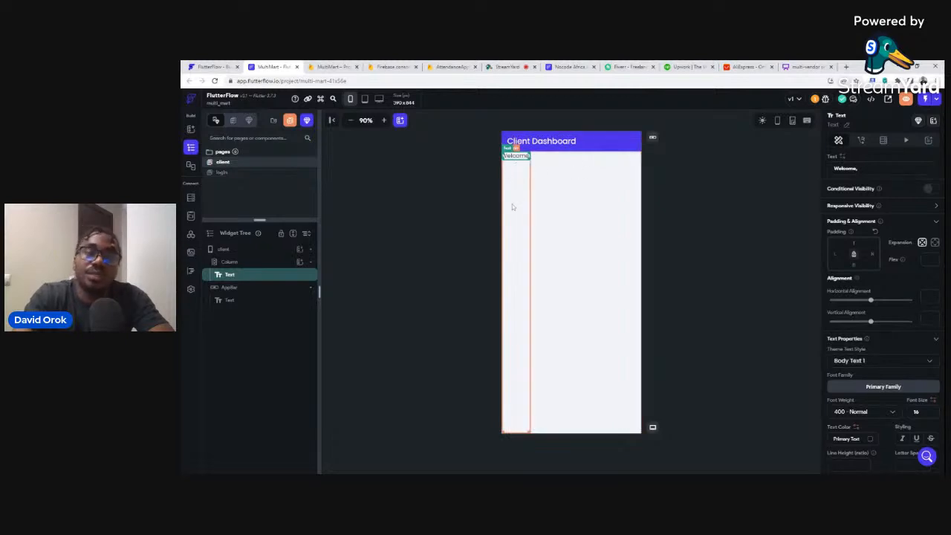
left_click(516, 174)
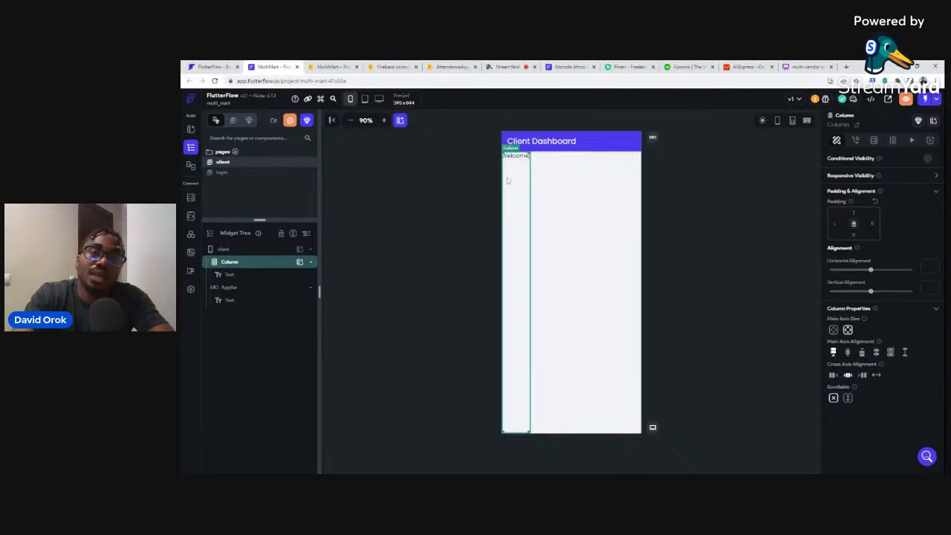
left_click(517, 158)
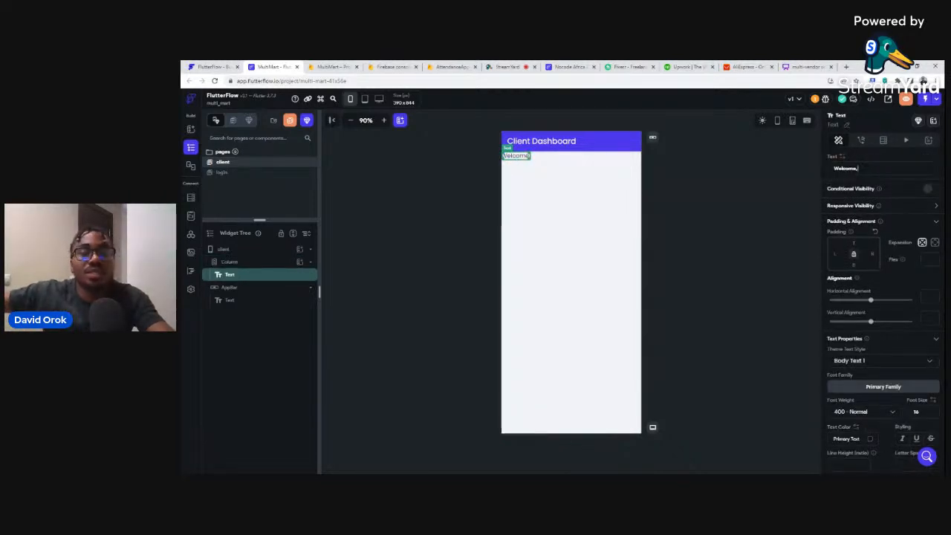
left_click(859, 168)
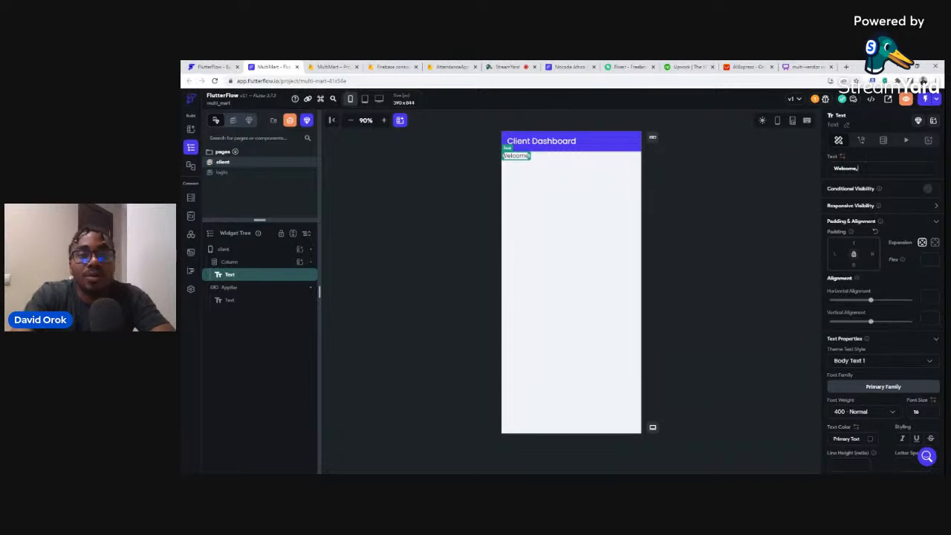
Wrap the 'Welcome,' text in a Row with top and left padding of 16.
right_click(258, 276)
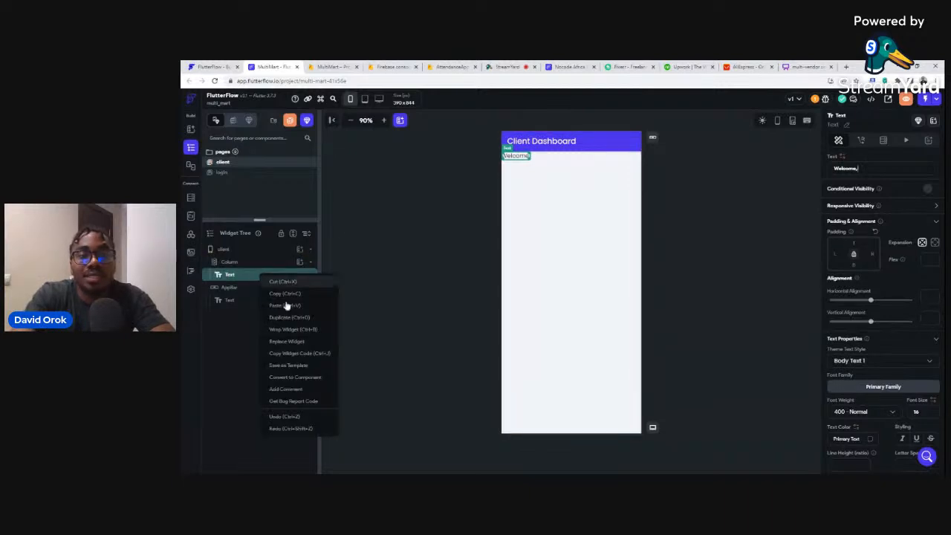
left_click(282, 329)
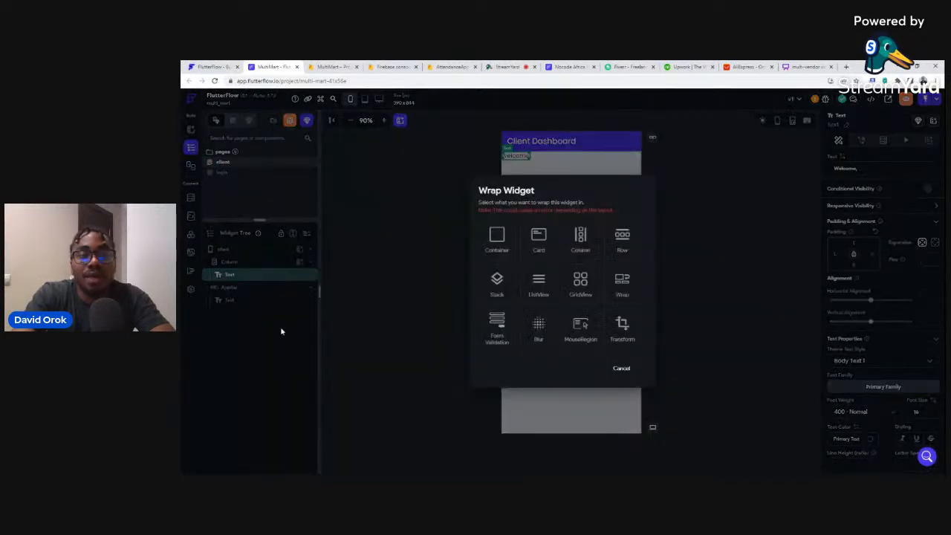
left_click(623, 243)
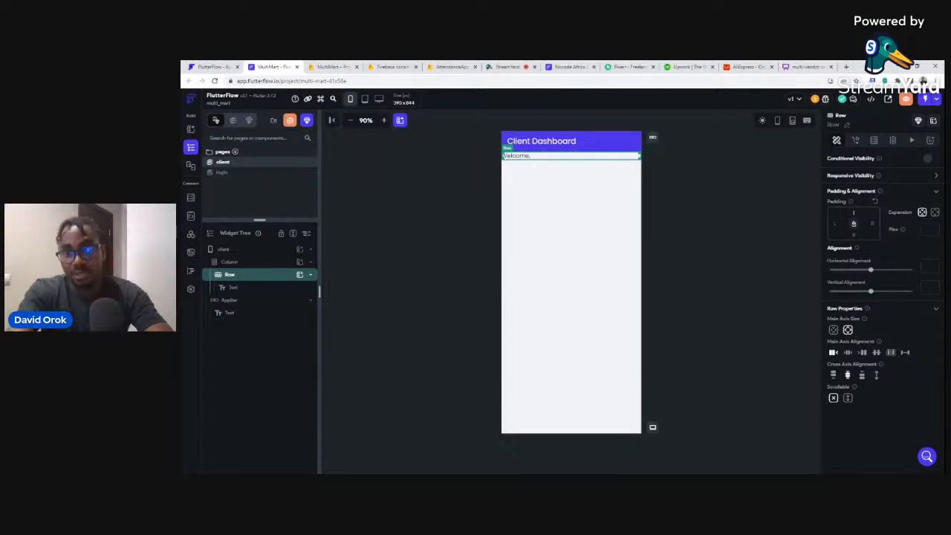
type("16")
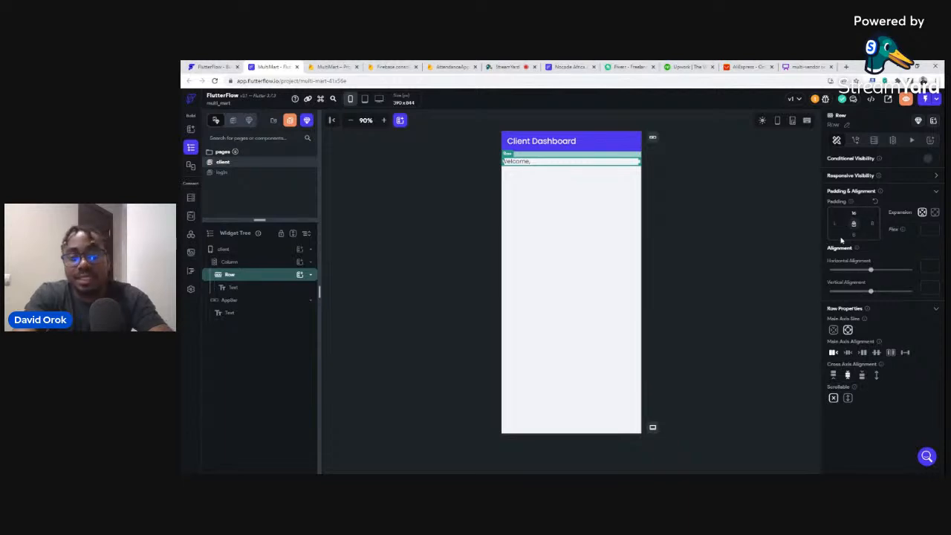
type("16")
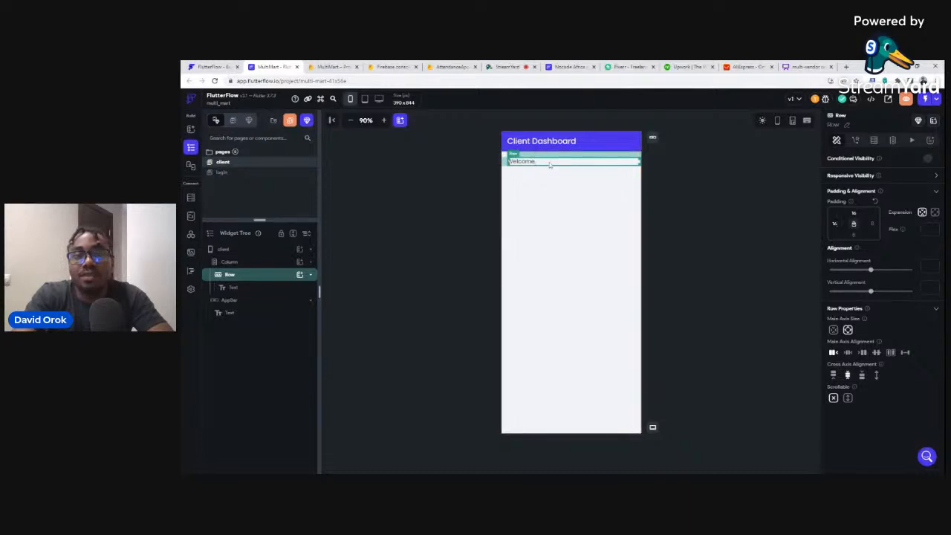
left_click(525, 162)
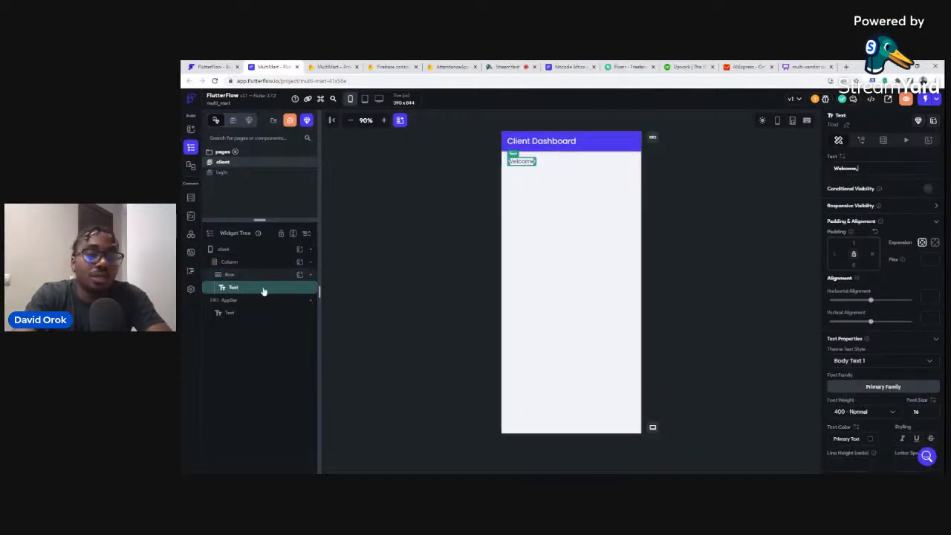
Duplicate the 'Welcome,' text and set the copy's font weight to 600 Semi Bold.
key("ctrl+d")
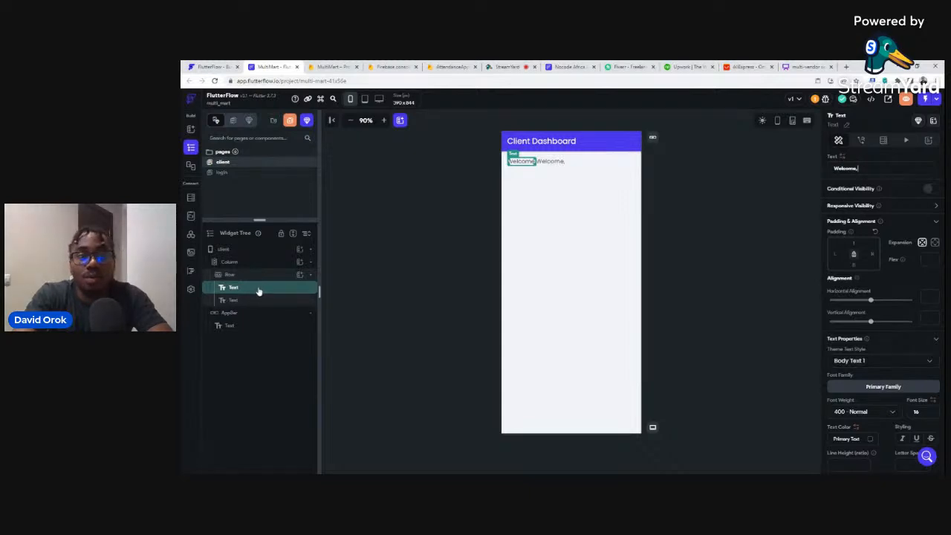
left_click(551, 161)
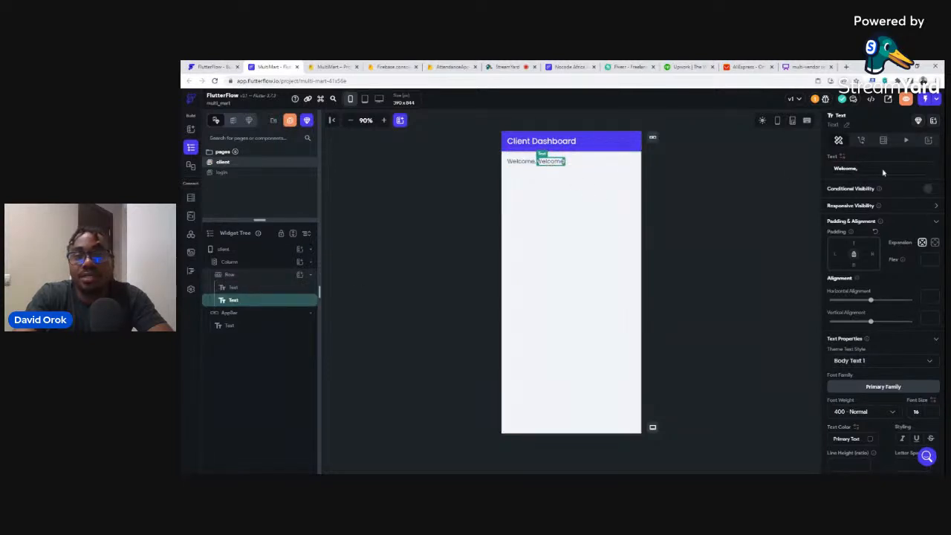
left_click(836, 253)
type("10")
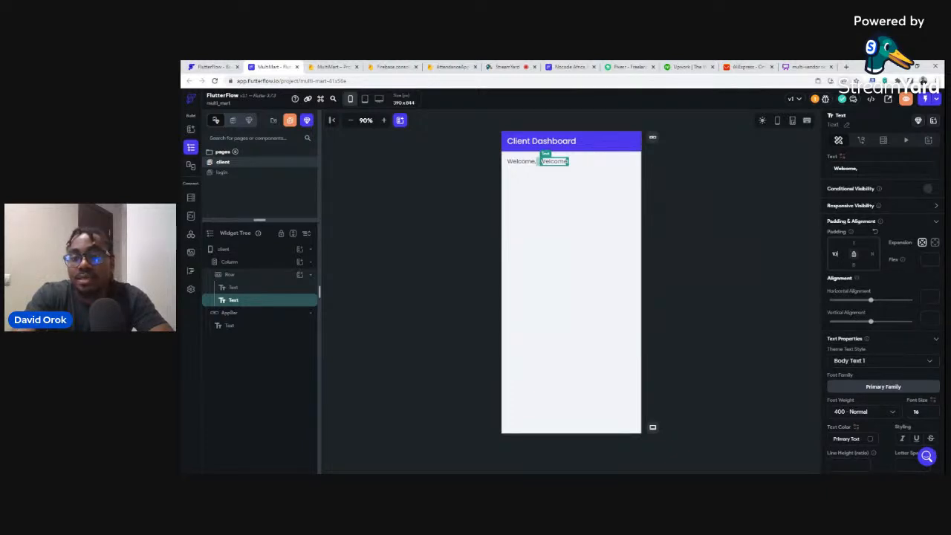
left_click_drag(921, 413, 903, 416)
type("26")
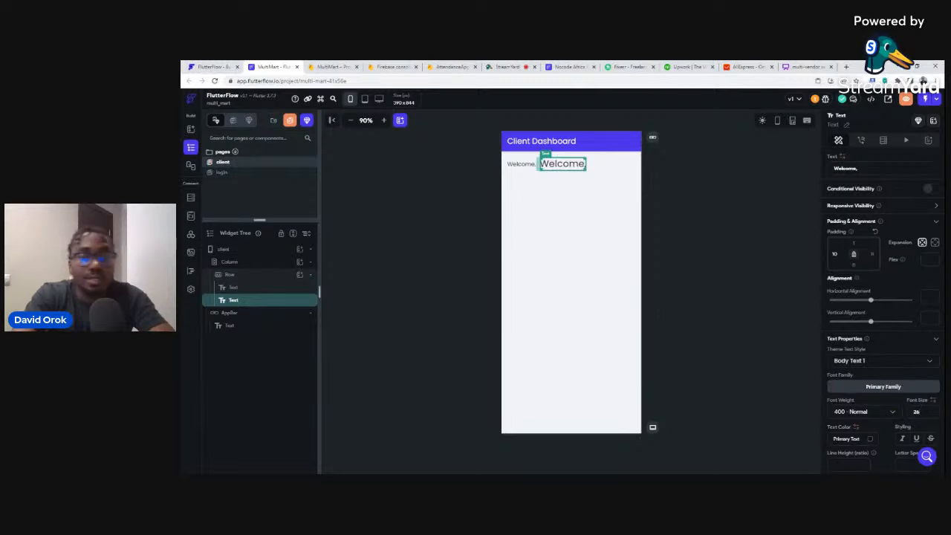
key("ctrl+z")
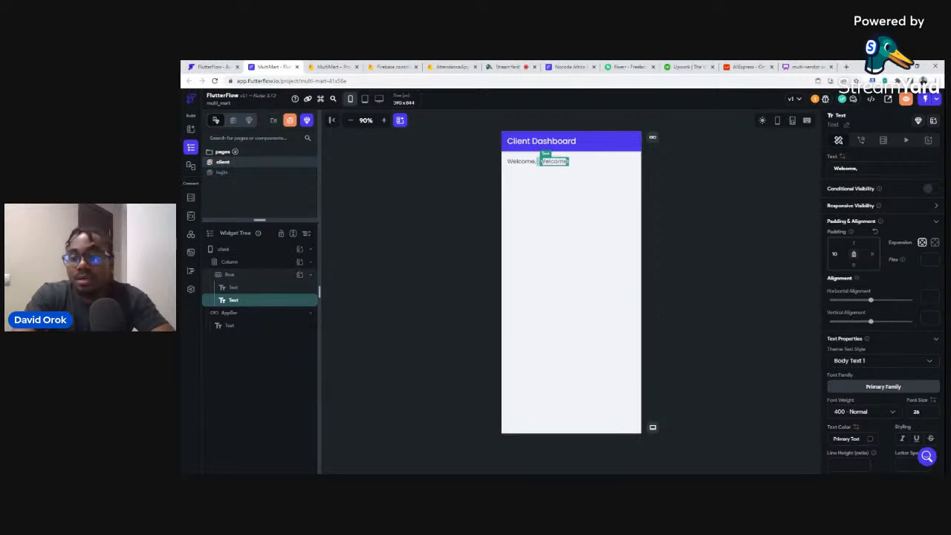
key("ctrl+z")
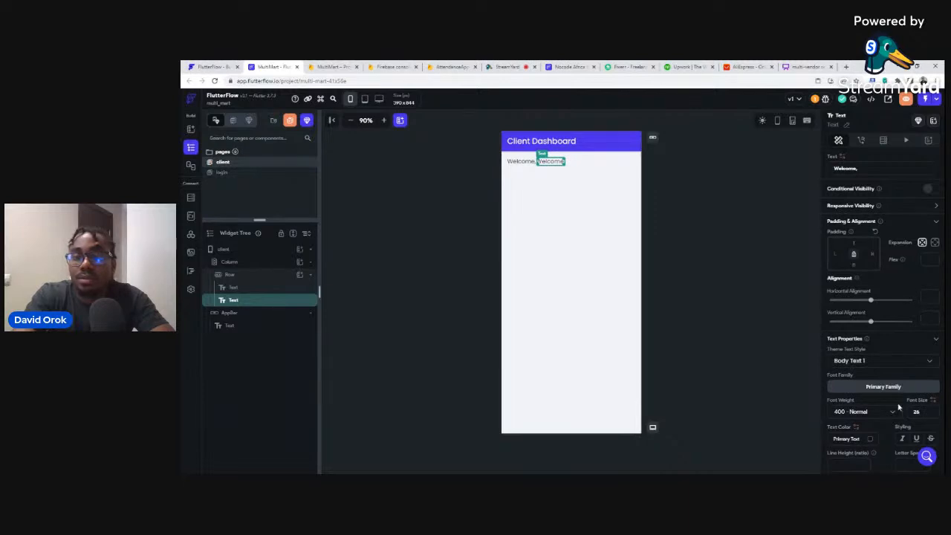
left_click(873, 413)
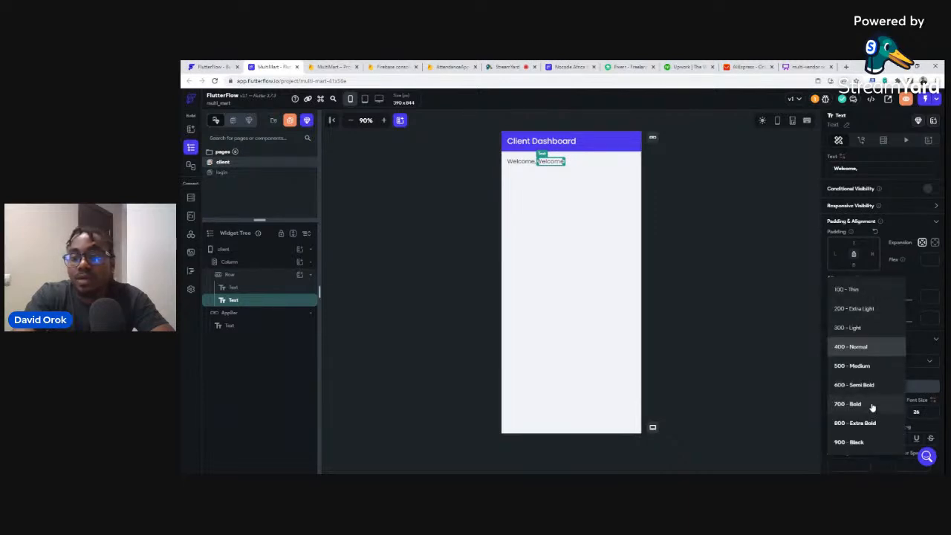
left_click(854, 376)
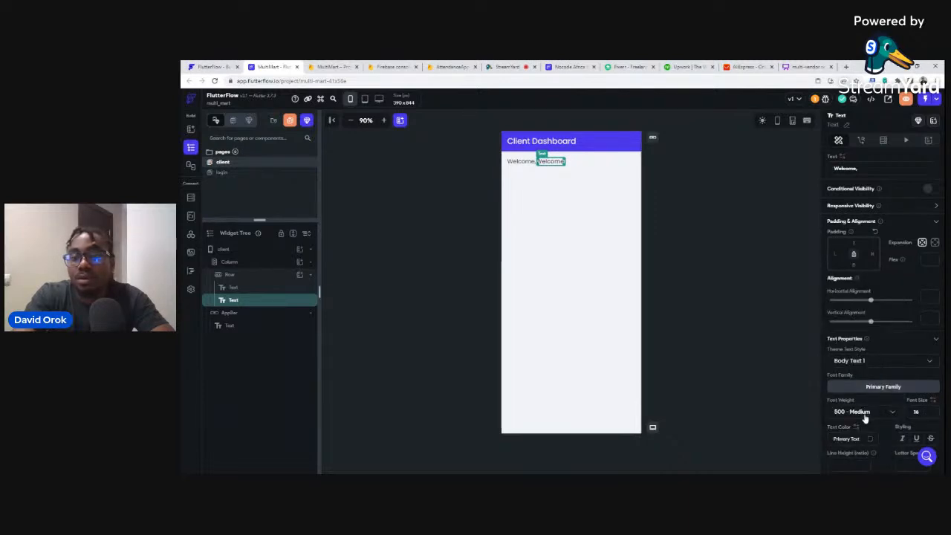
left_click(862, 414)
left_click(856, 386)
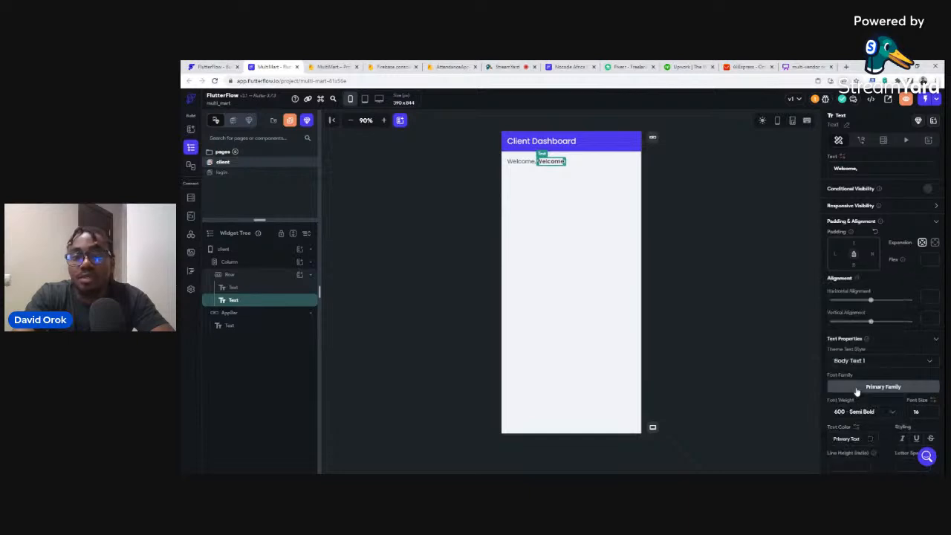
Replace the duplicated text's content with a sample user name.
left_click(688, 209)
left_click(552, 161)
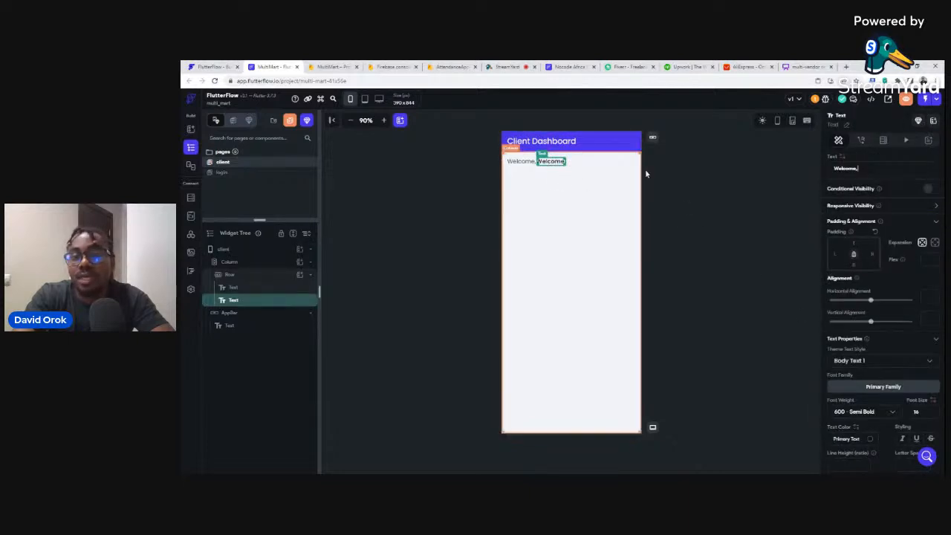
left_click_drag(859, 168, 827, 171)
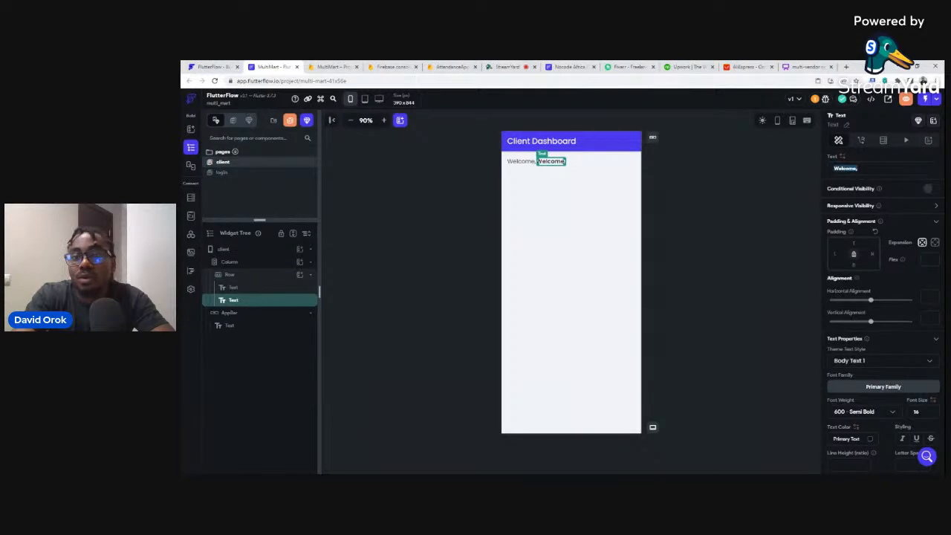
type("David")
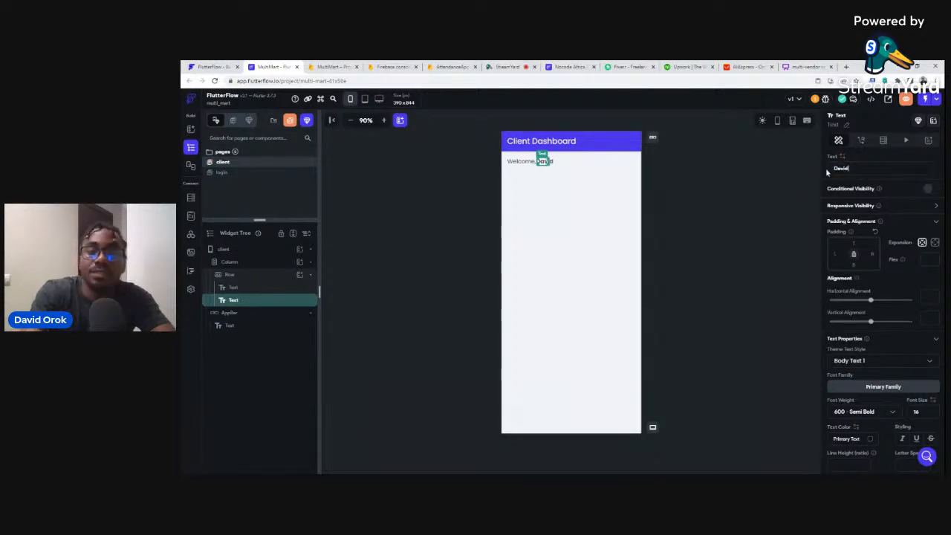
left_click(709, 200)
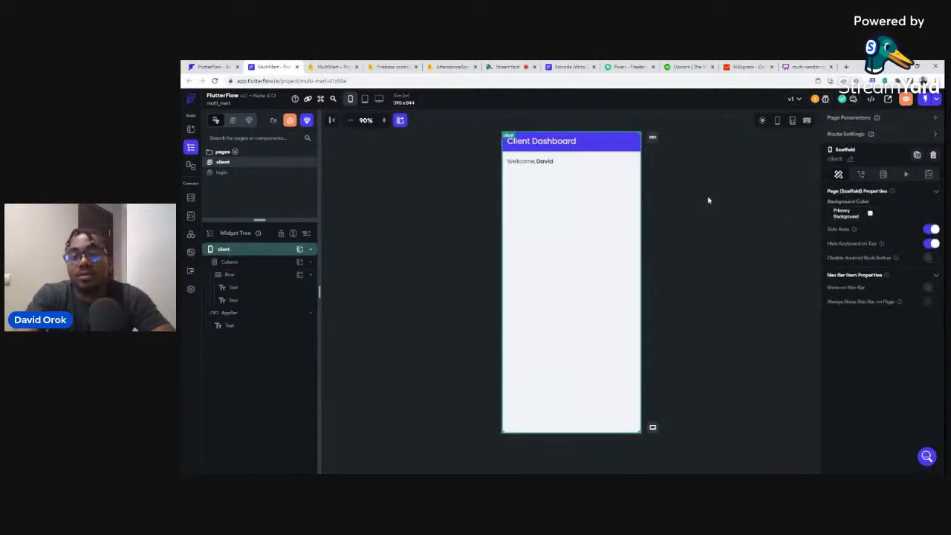
left_click(543, 162)
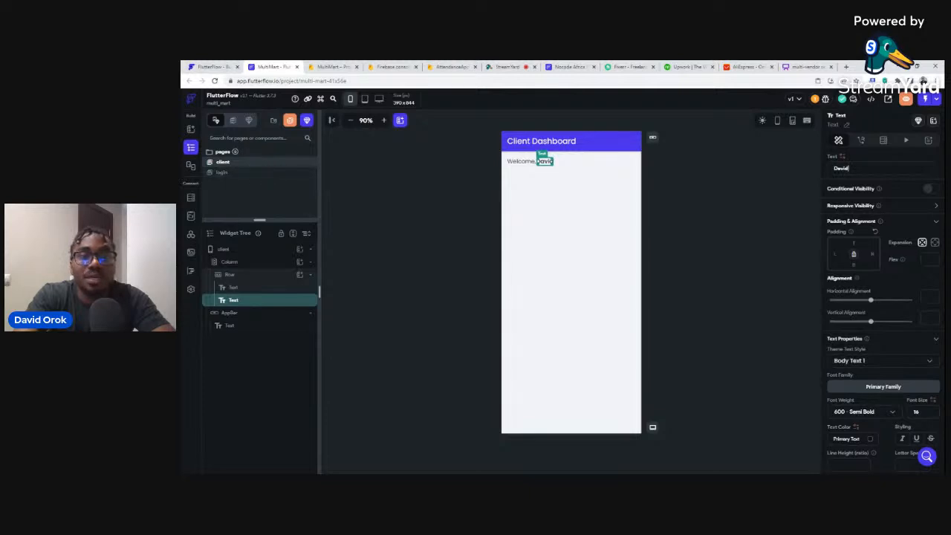
left_click(516, 183)
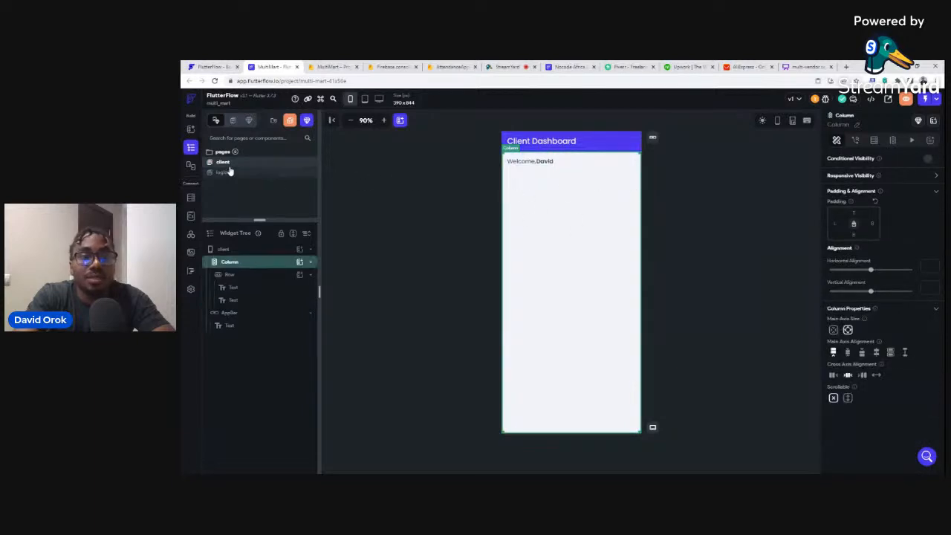
Add a button to the client page column and label it Logout.
left_click(300, 264)
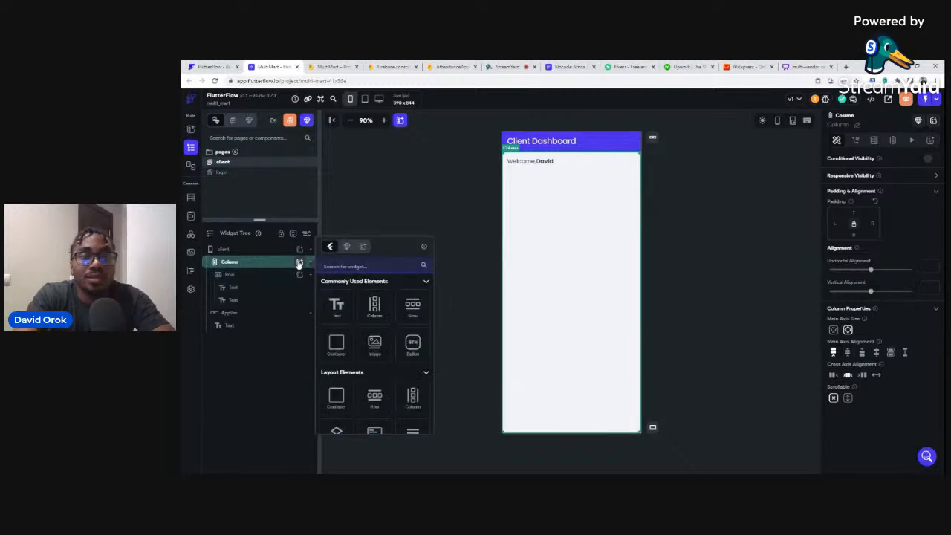
left_click(415, 345)
left_click(863, 336)
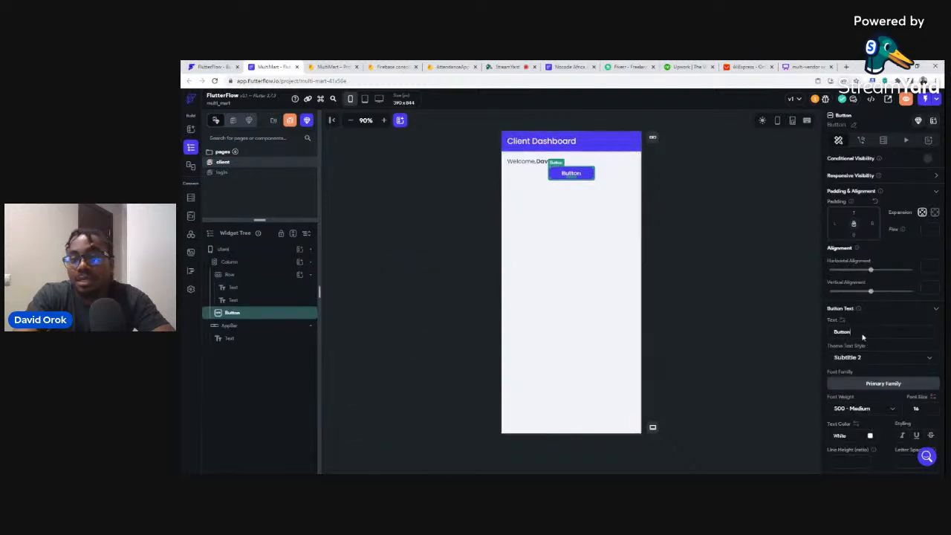
key("ctrl+a")
type("L")
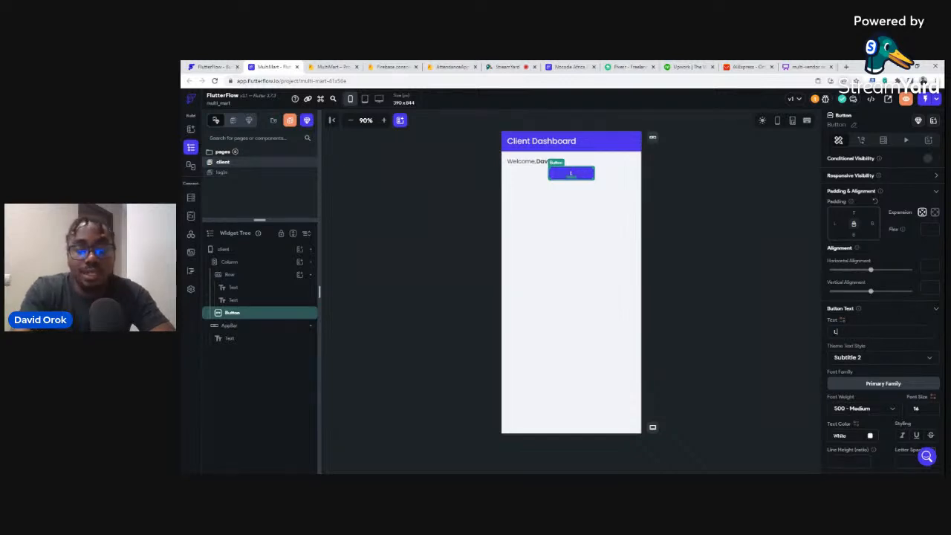
type("ogout")
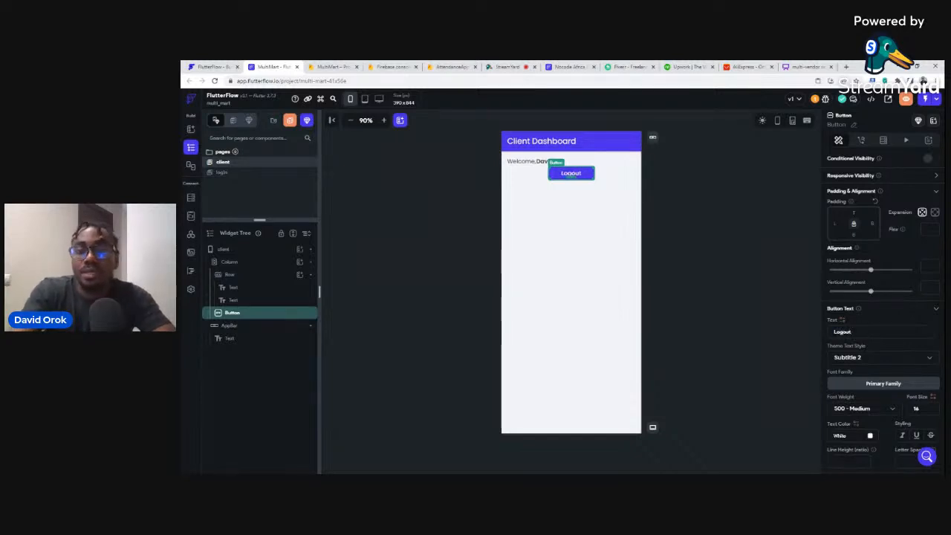
scroll(892, 375, "down", 1)
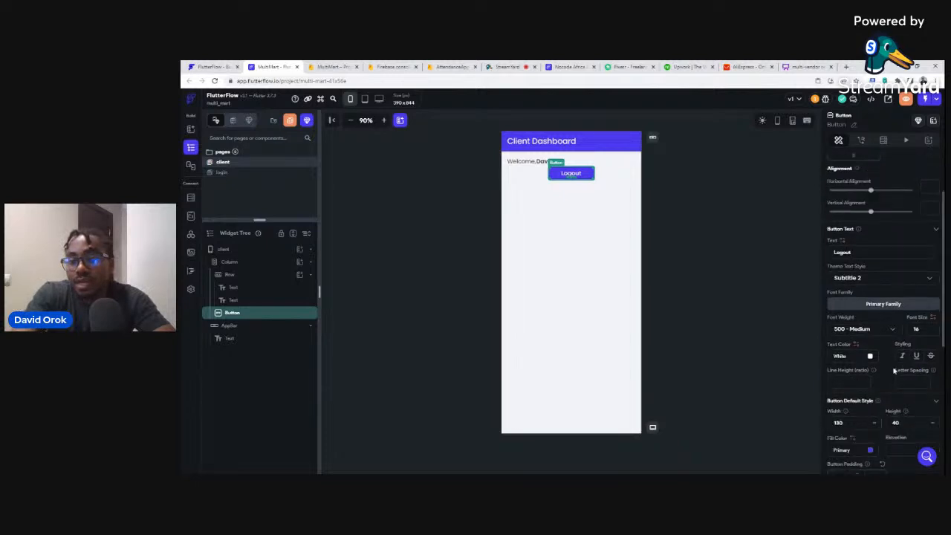
left_click(871, 357)
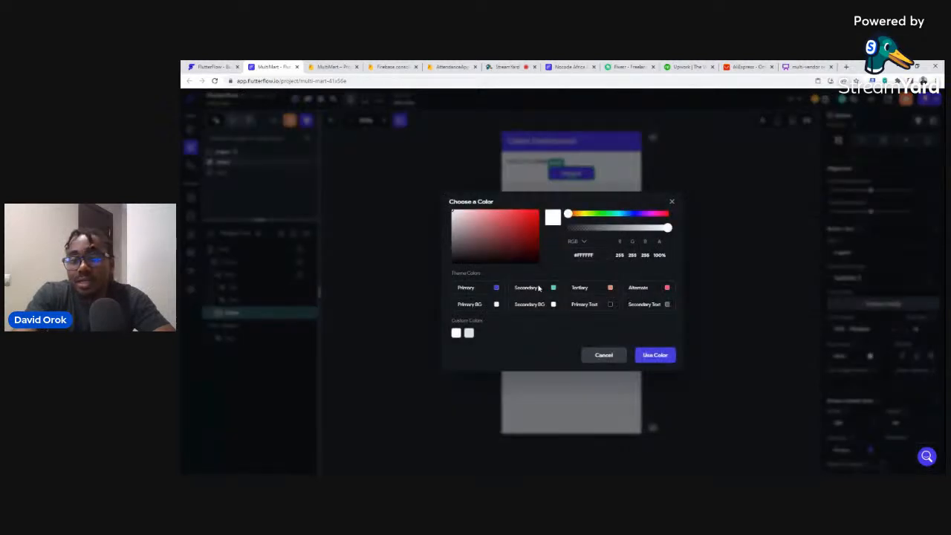
left_click(618, 355)
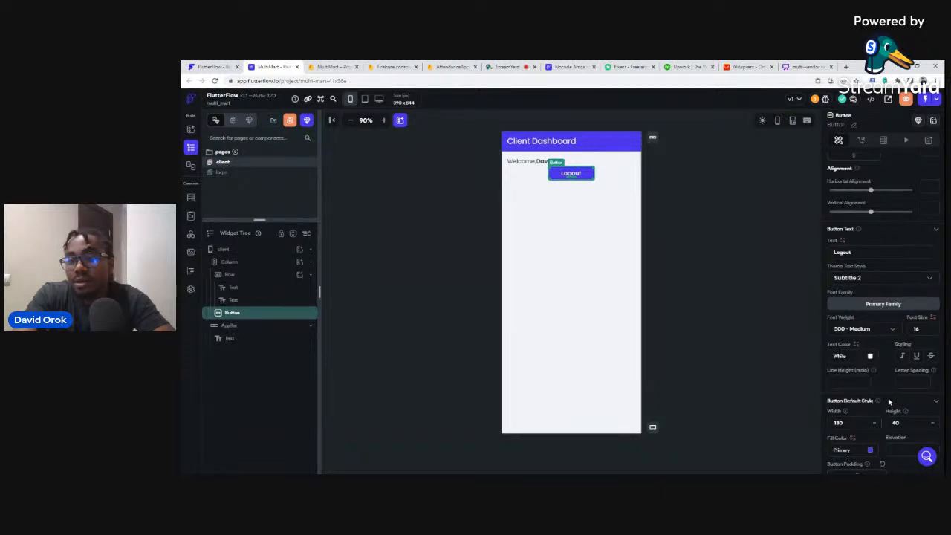
Give the Logout button the red Alternate fill, width 360 and top padding 100.
scroll(890, 390, "down", 1)
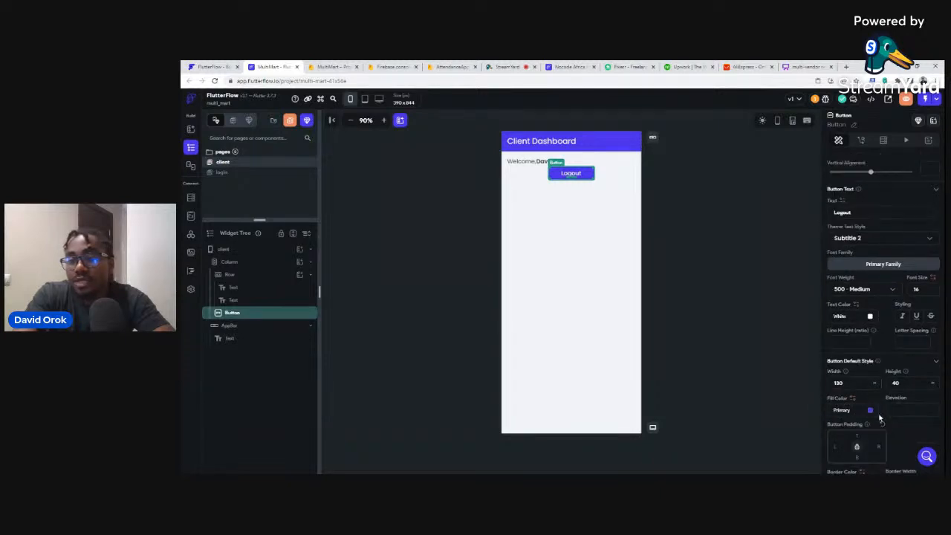
left_click(870, 411)
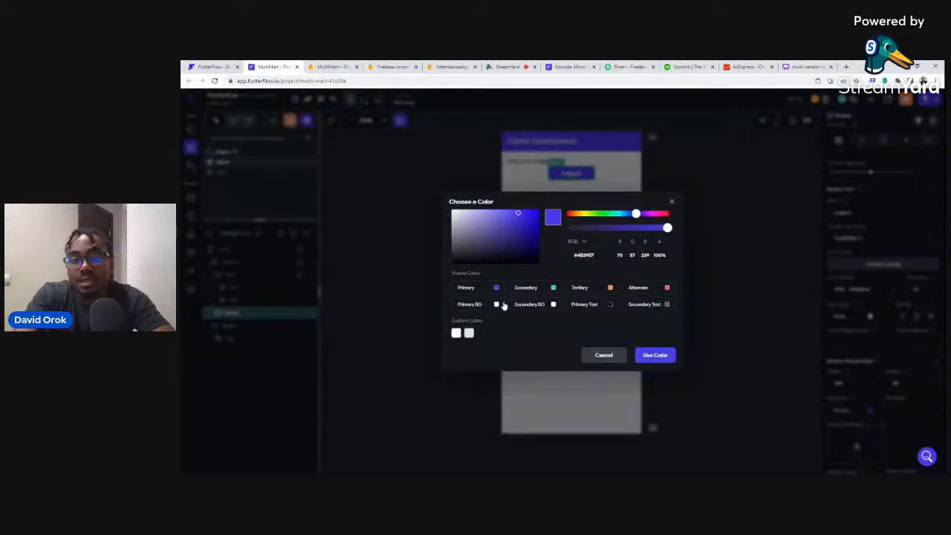
left_click(667, 289)
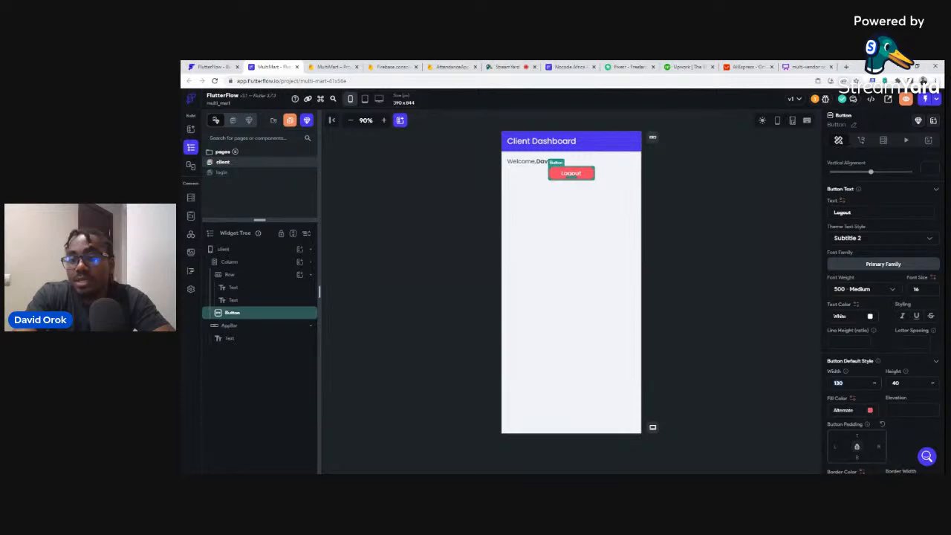
type("360")
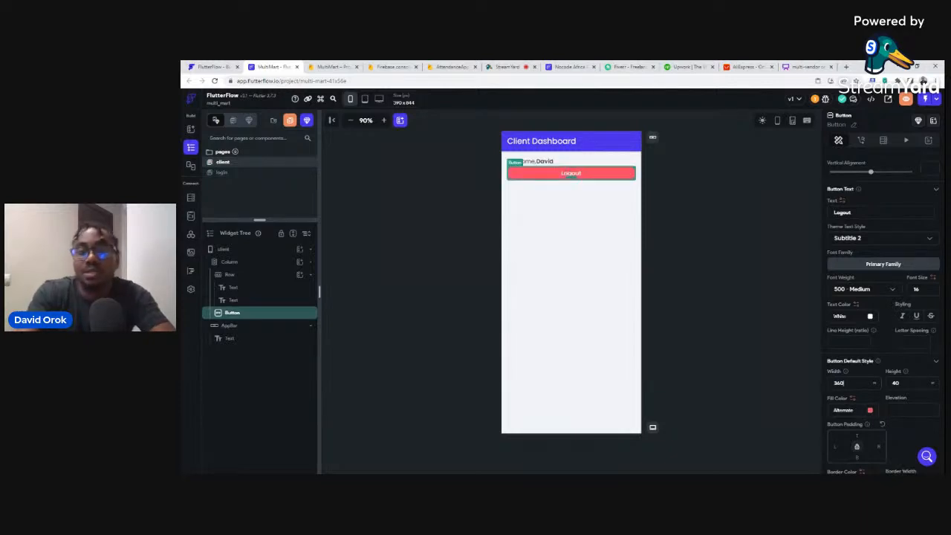
scroll(887, 209, "up", 2)
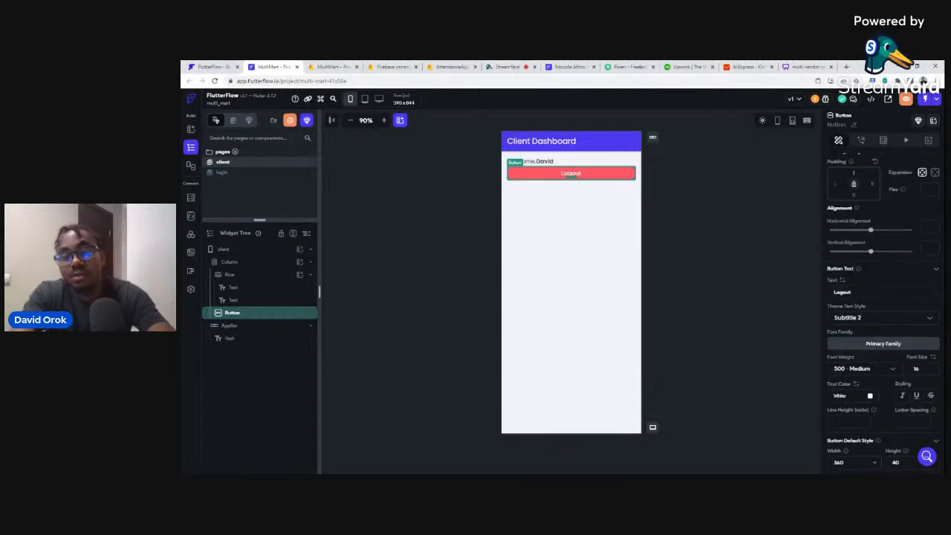
type("00")
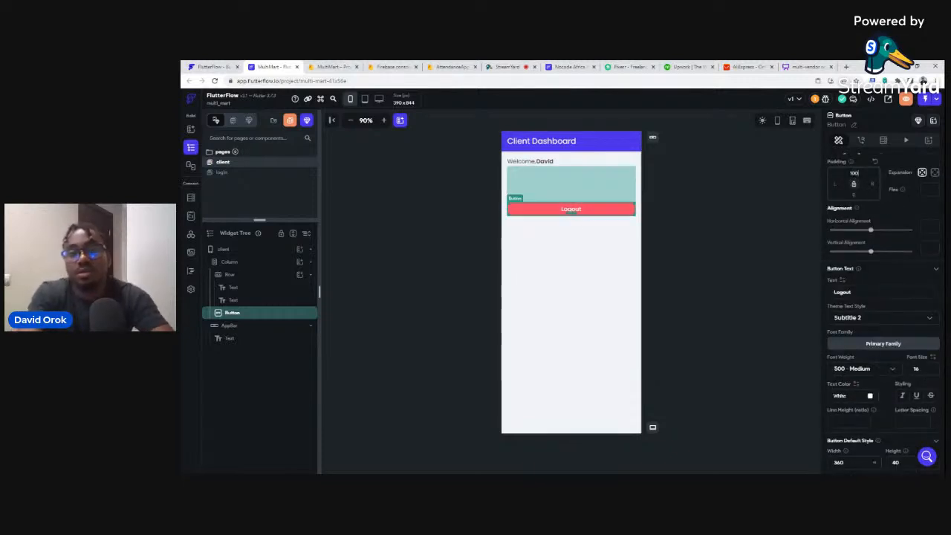
left_click(669, 228)
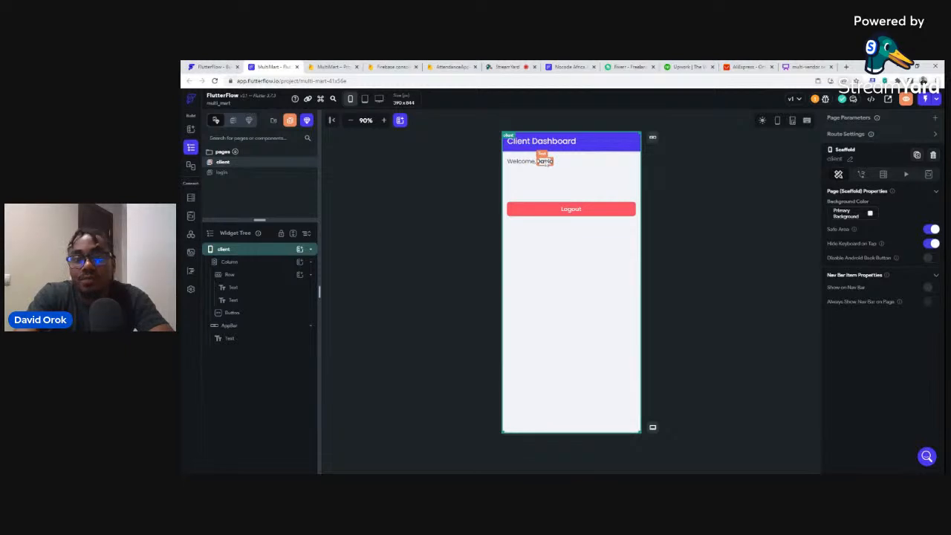
Add an On Tap action to the Logout button: Firebase Authentication Log Out.
left_click(553, 212)
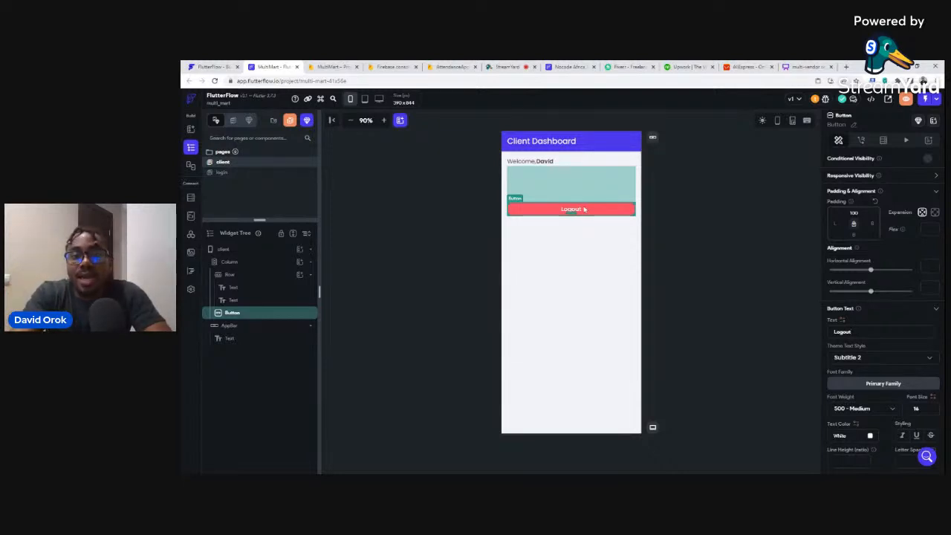
left_click(671, 204)
left_click(591, 215)
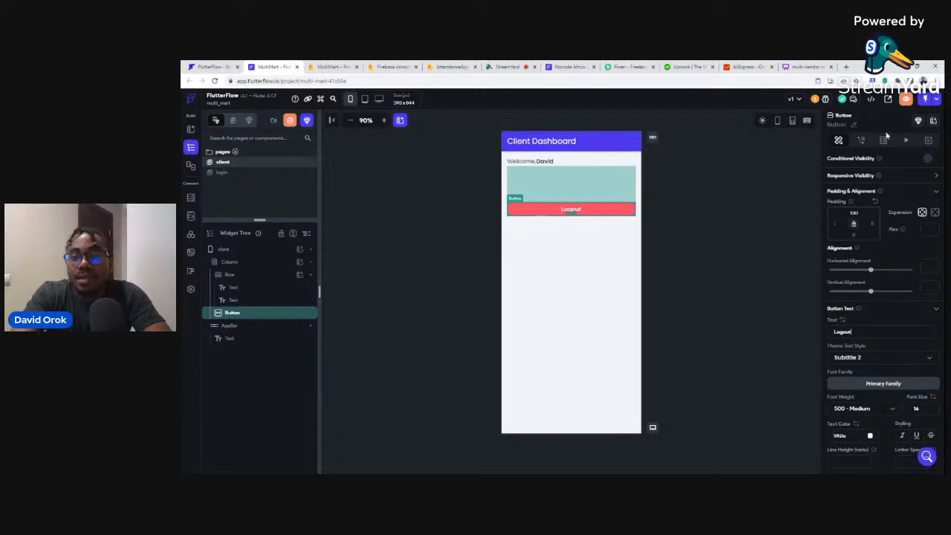
left_click(860, 141)
left_click(878, 200)
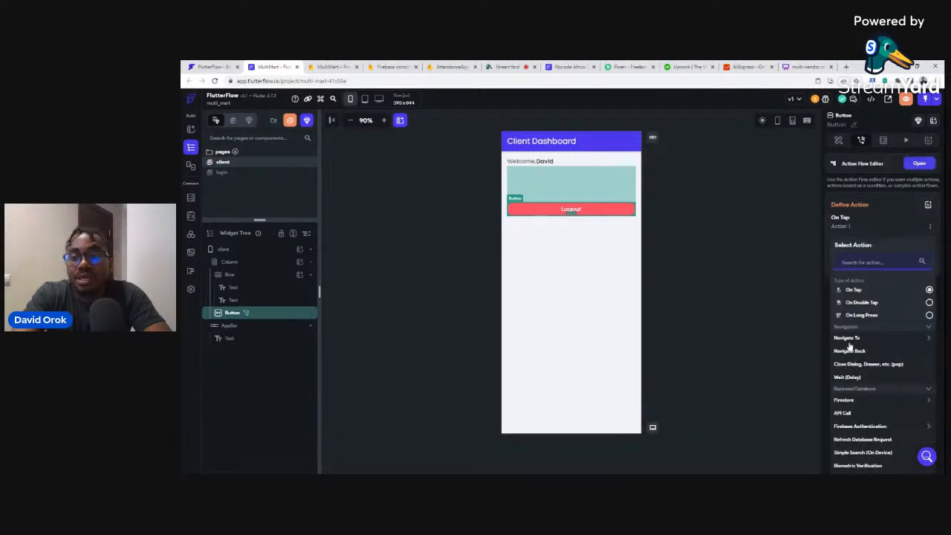
left_click(859, 428)
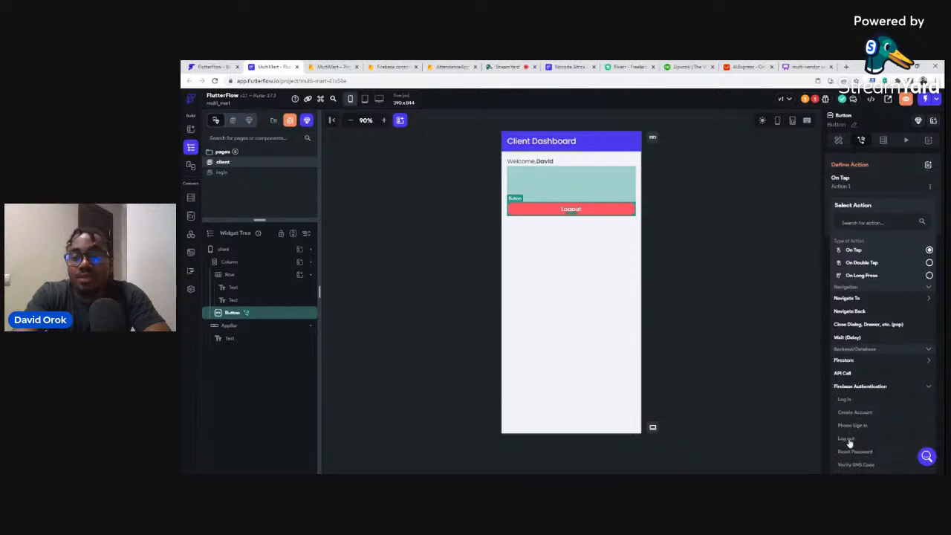
left_click(848, 440)
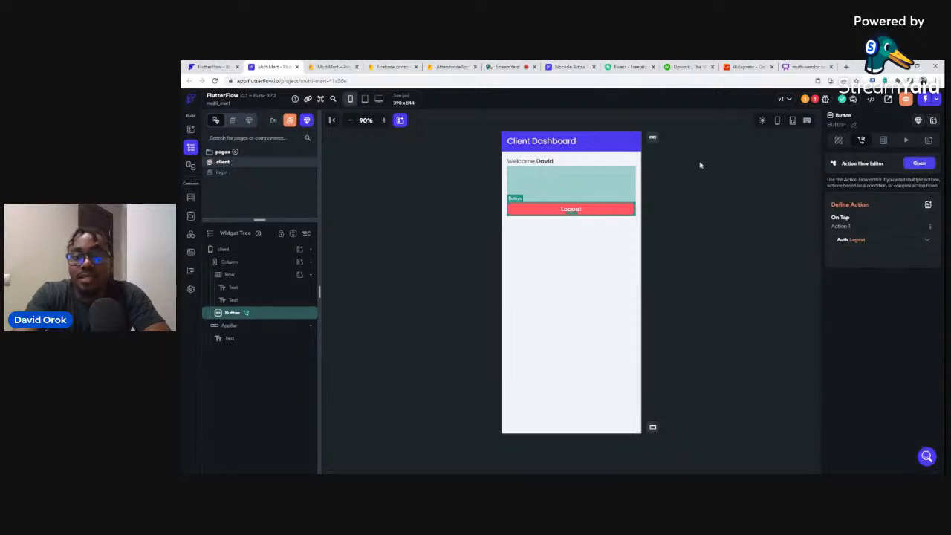
left_click(700, 165)
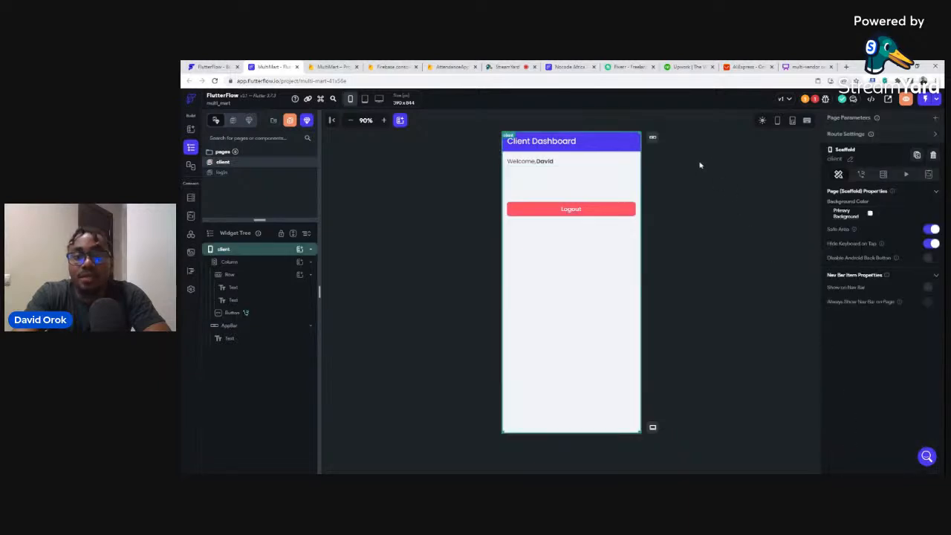
Duplicate the client page and rename the clientCopy page to talent.
right_click(257, 165)
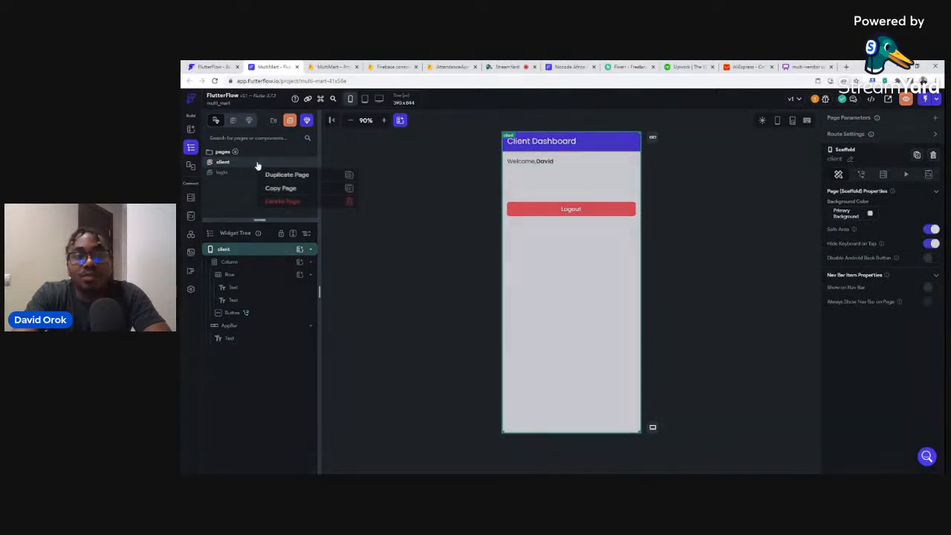
left_click(275, 176)
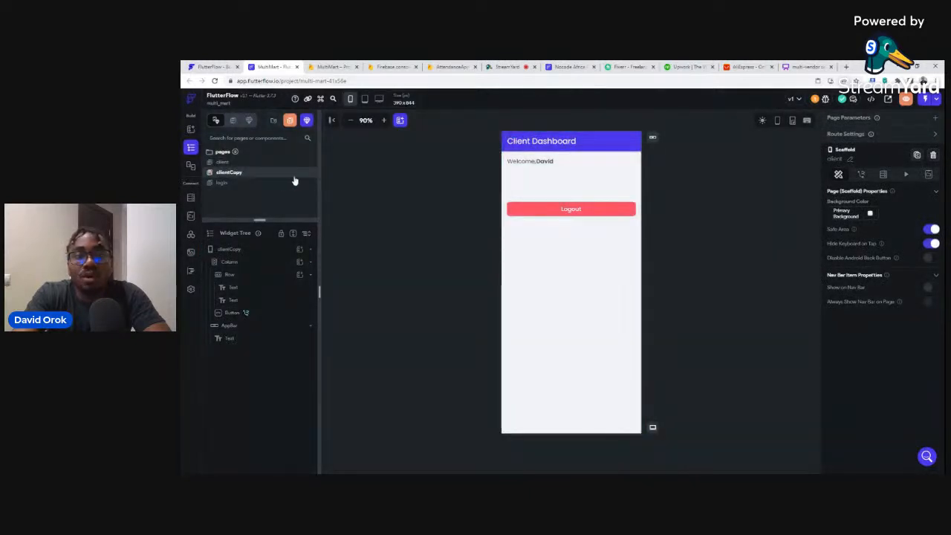
left_click(390, 190)
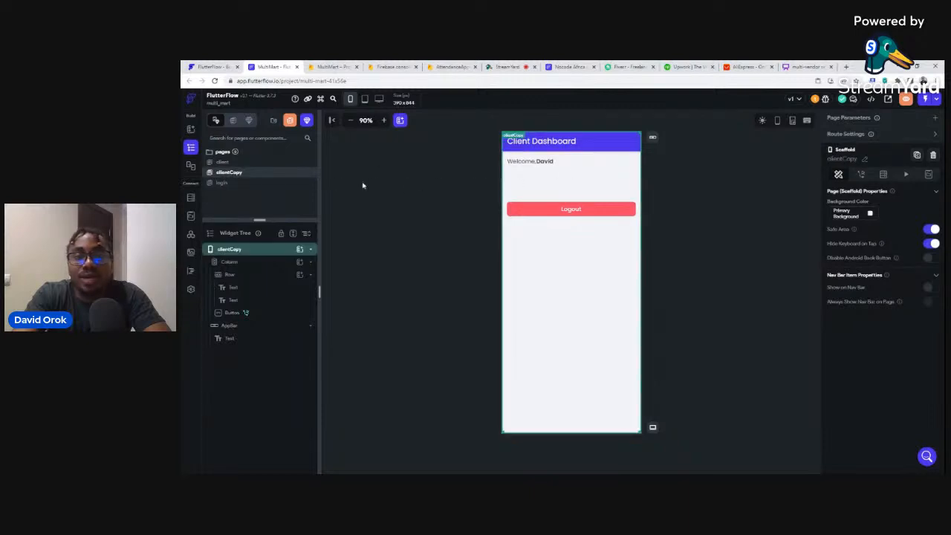
right_click(254, 167)
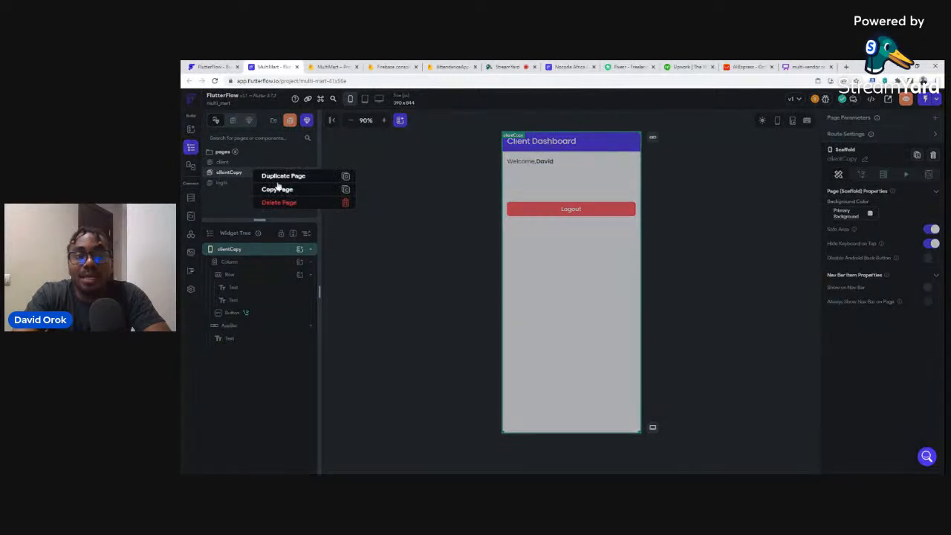
left_click(439, 171)
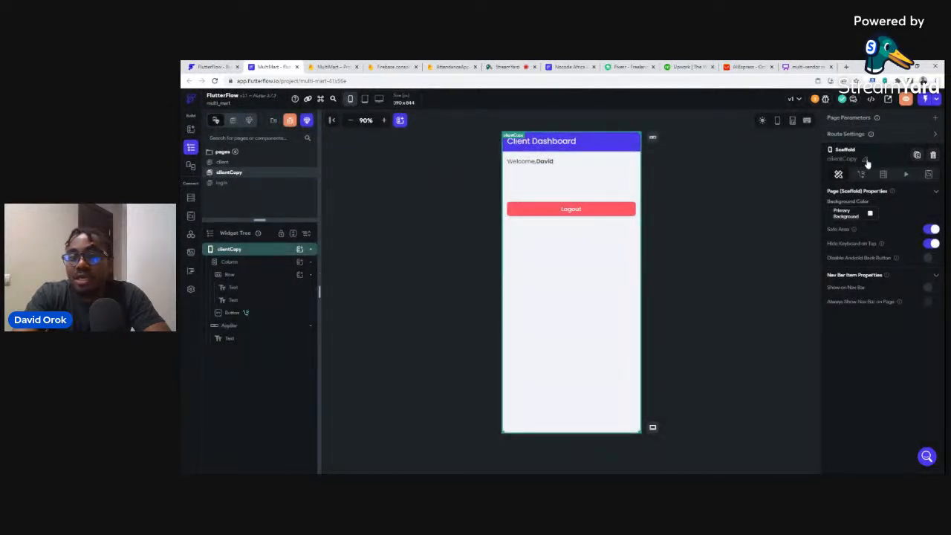
left_click_drag(857, 159, 833, 159)
type("talent")
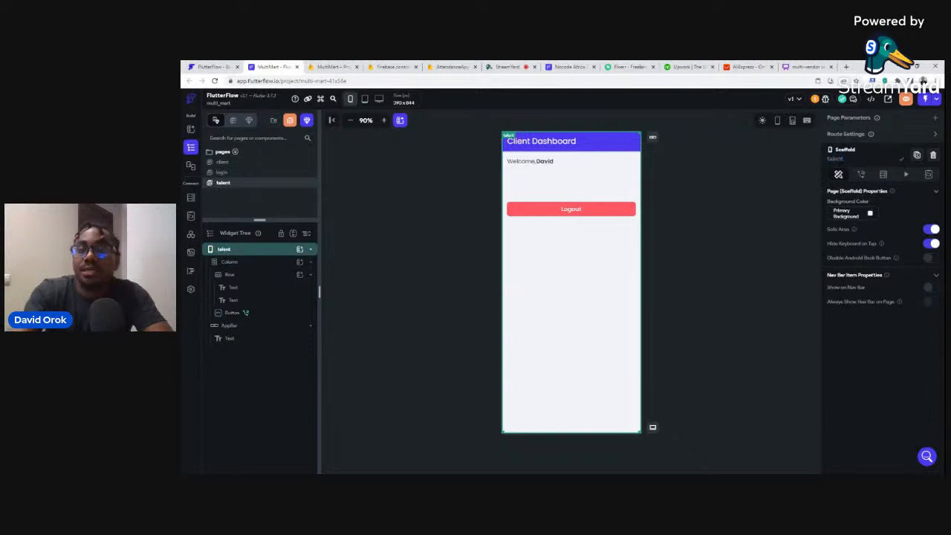
left_click(792, 192)
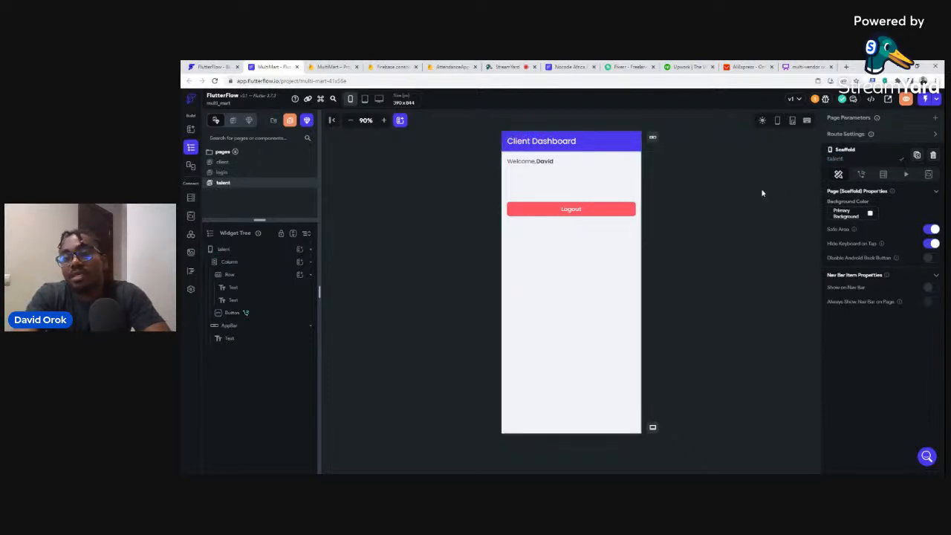
Change the talent page's title from Client Dashboard to Talent Dashboard.
left_click(516, 143)
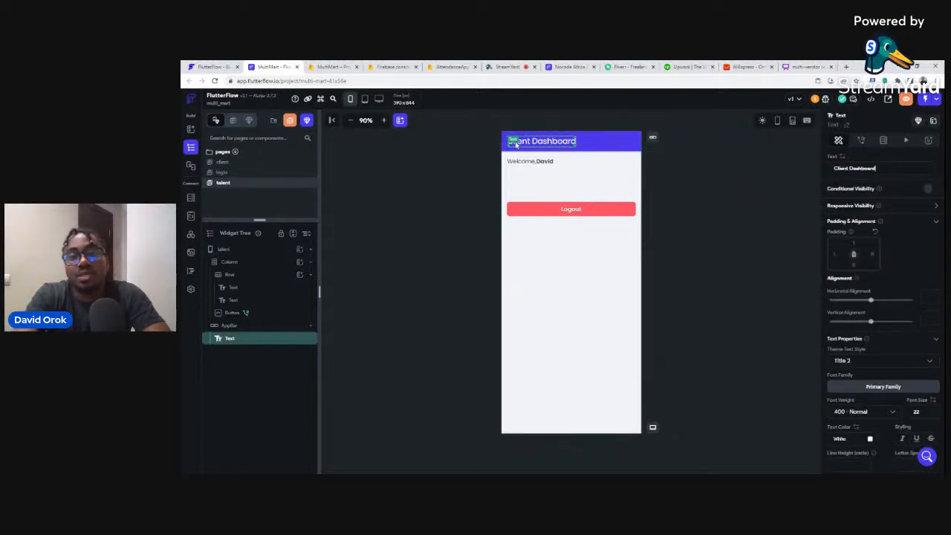
left_click_drag(852, 168, 827, 172)
key("BackSpace")
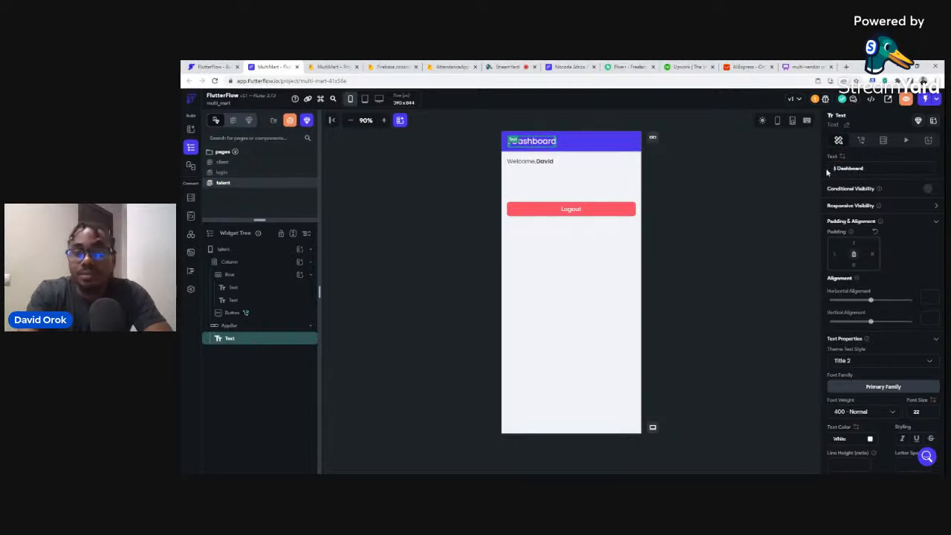
type("Talent")
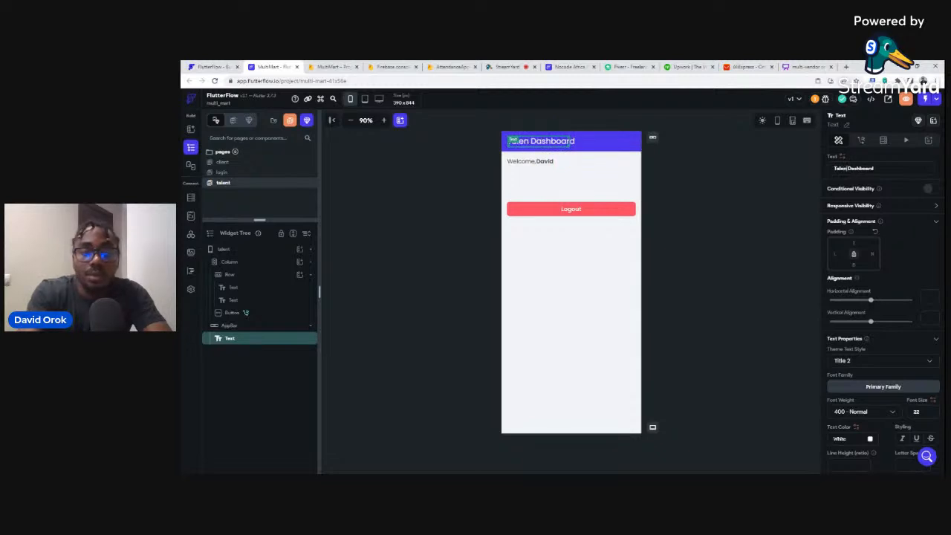
left_click(707, 150)
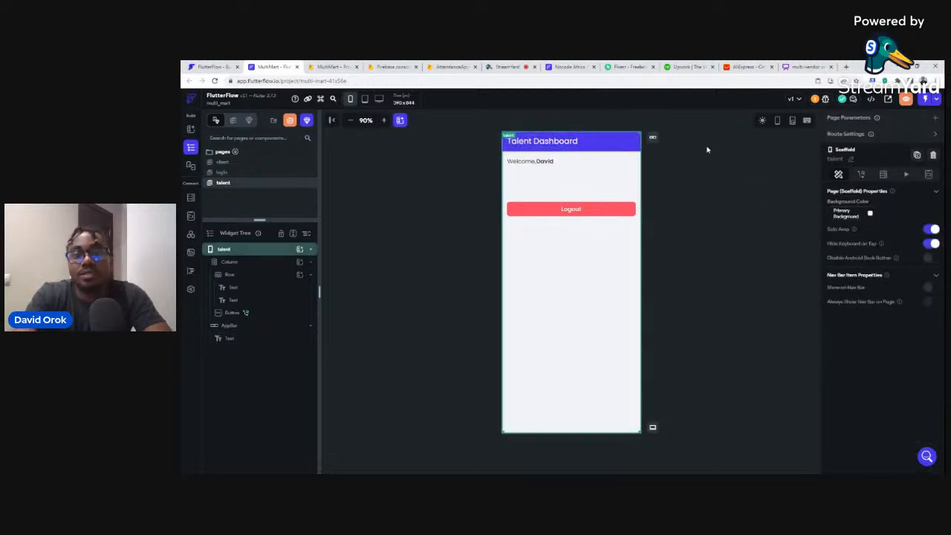
left_click(446, 169)
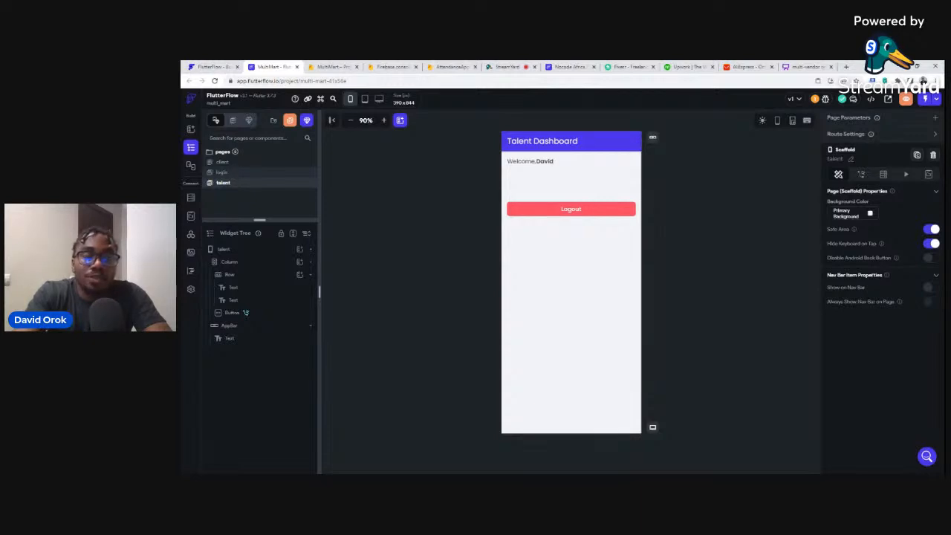
Create a new blank page named onboarding in the MultiMart project.
left_click(243, 174)
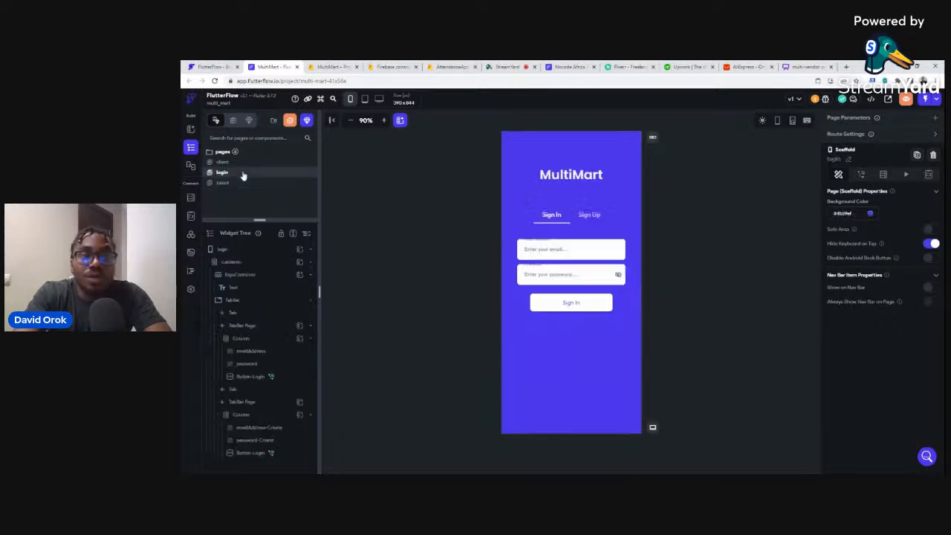
left_click(588, 215)
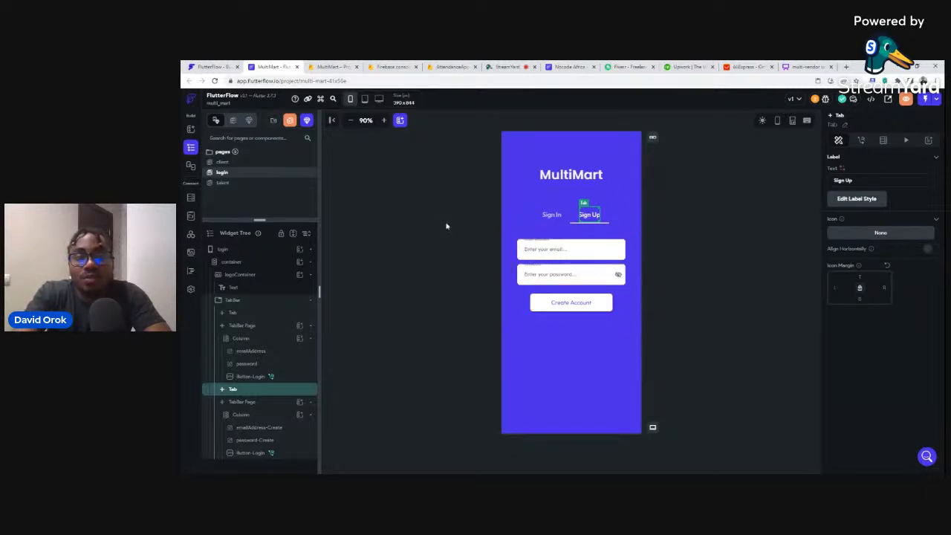
left_click(290, 121)
left_click(413, 305)
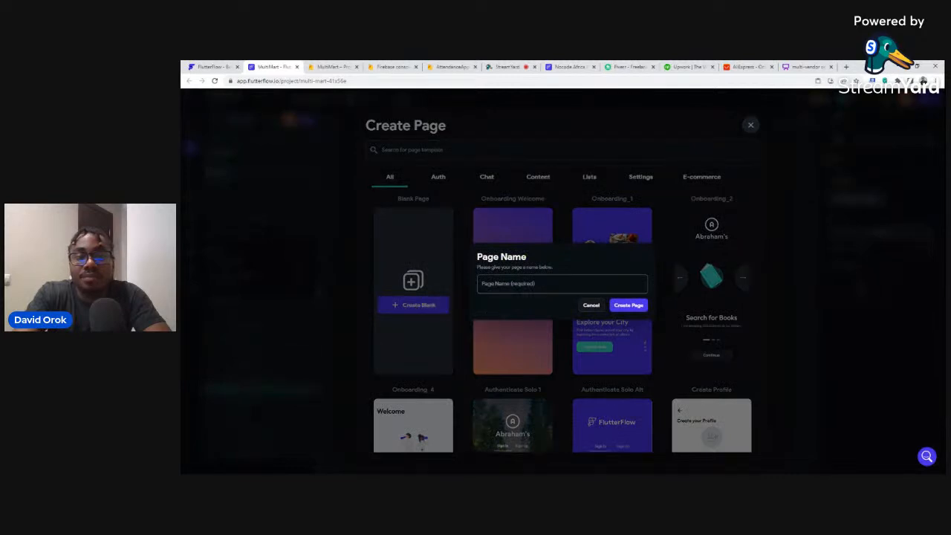
left_click(562, 283)
type("onboarding")
left_click(627, 306)
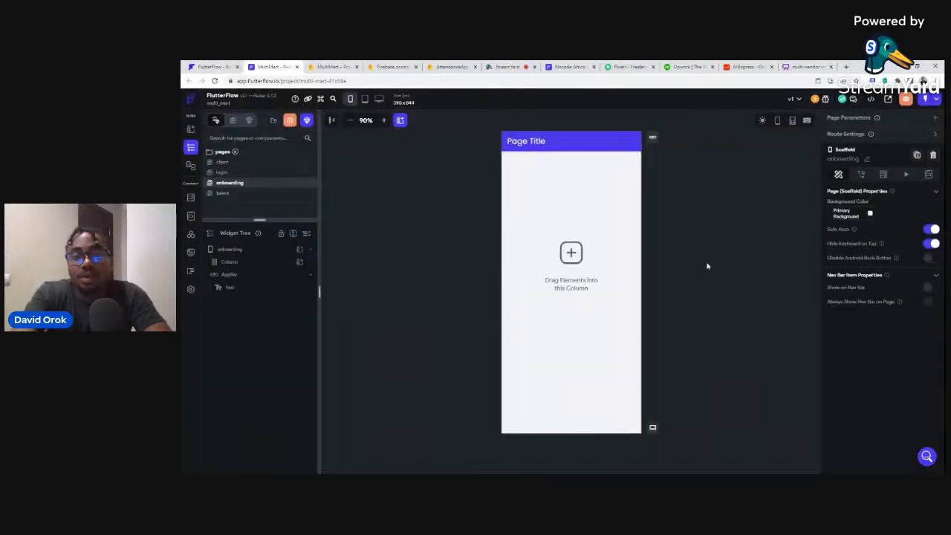
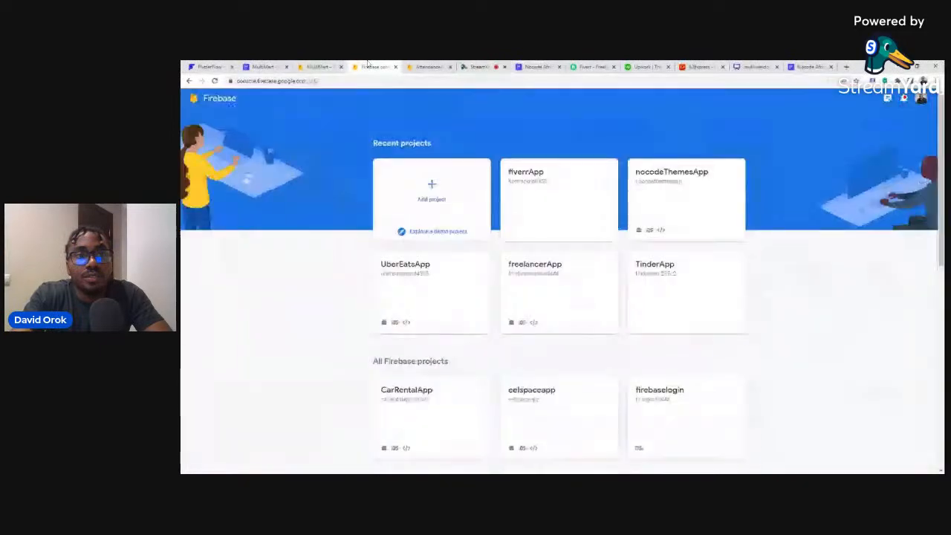
Return from Firebase Console to the MultiMart project's onboarding page in FlutterFlow.
left_click(261, 66)
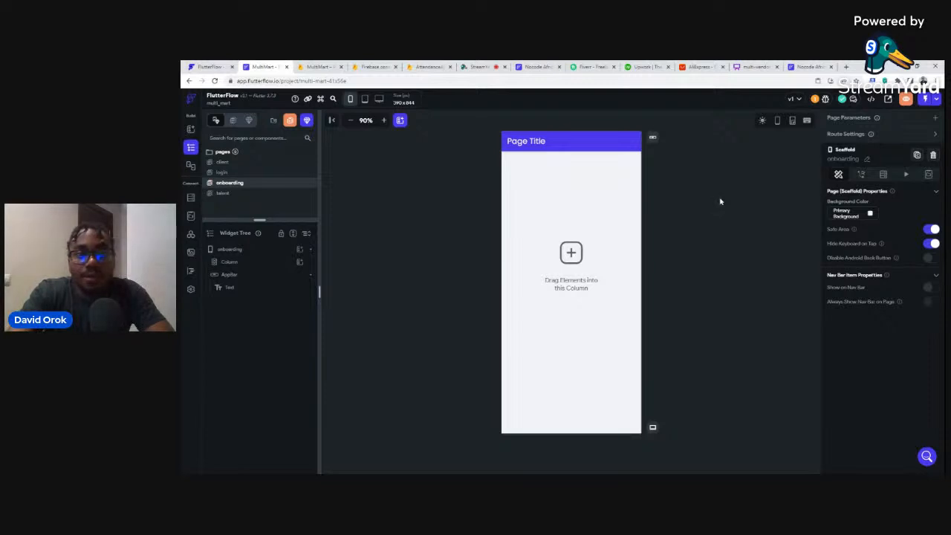
Add a TextField, found by searching 'textf', to the client page's column below Logout.
left_click(234, 164)
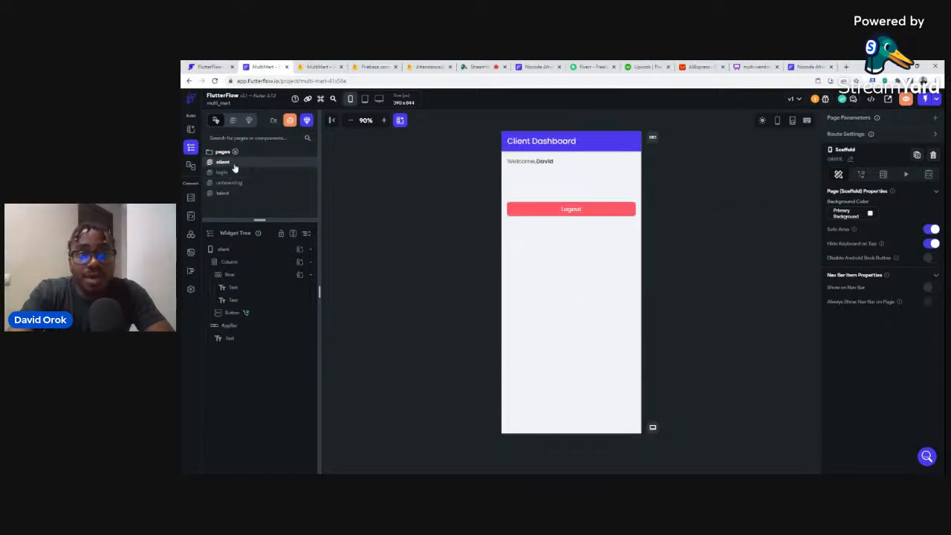
left_click(511, 172)
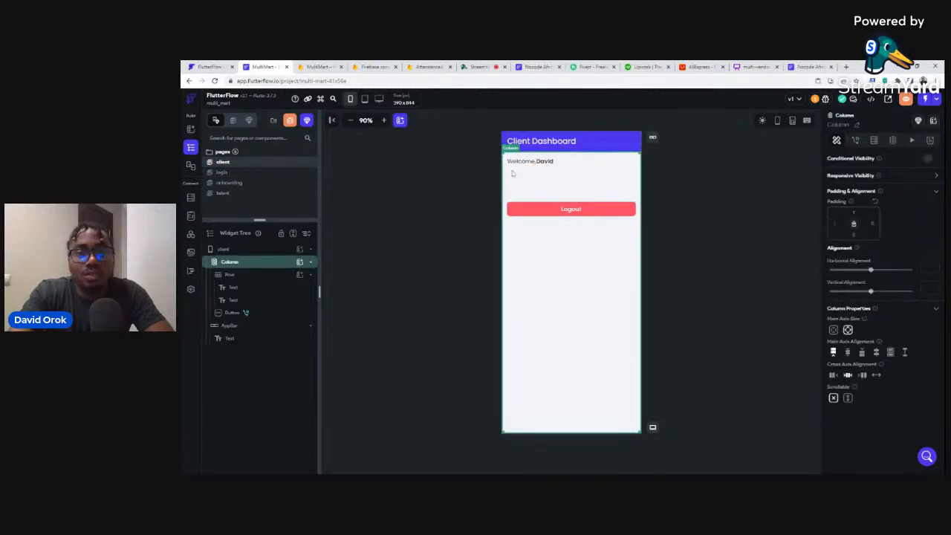
left_click(300, 262)
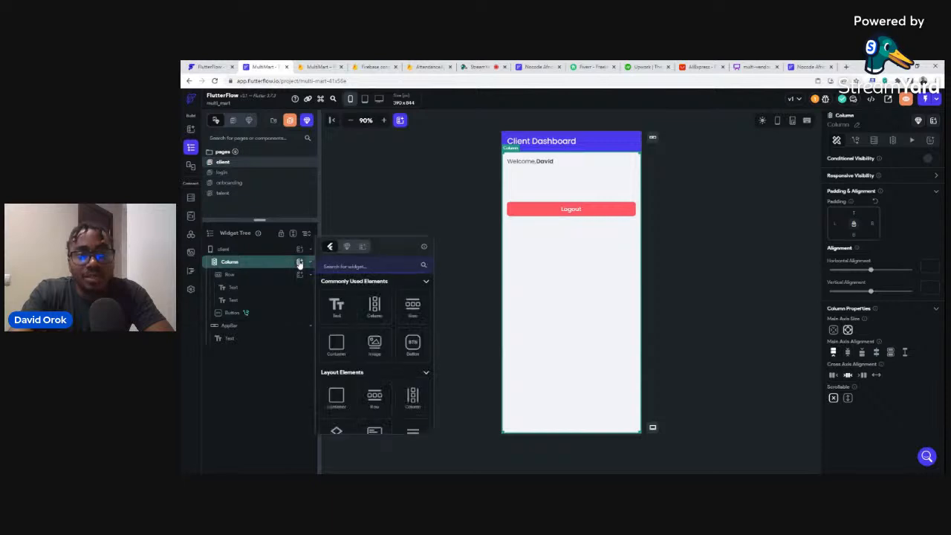
left_click(338, 265)
type("t")
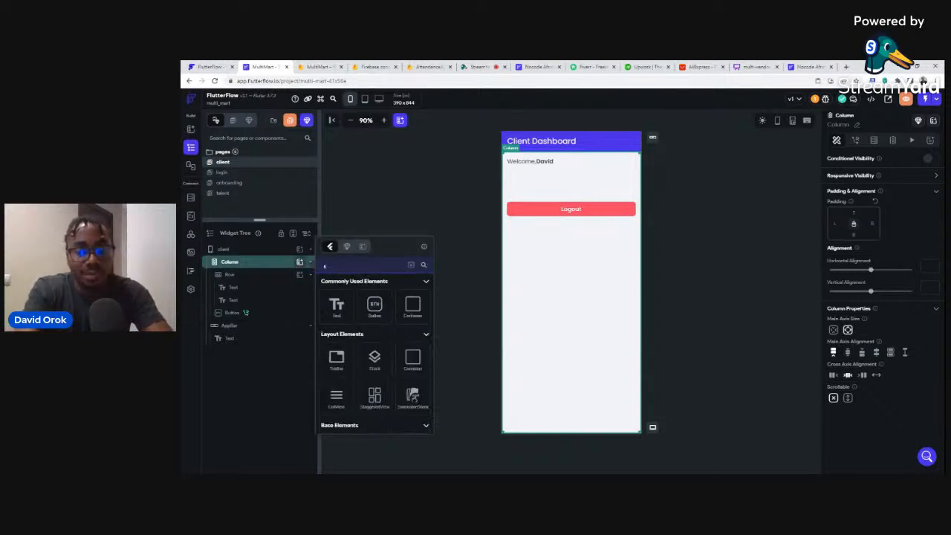
type("extfi")
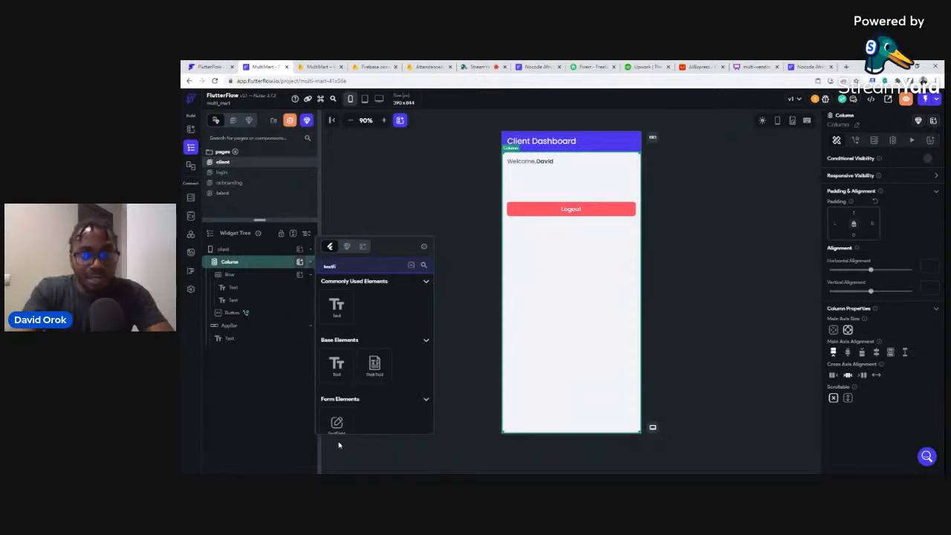
scroll(339, 425, "down", 1)
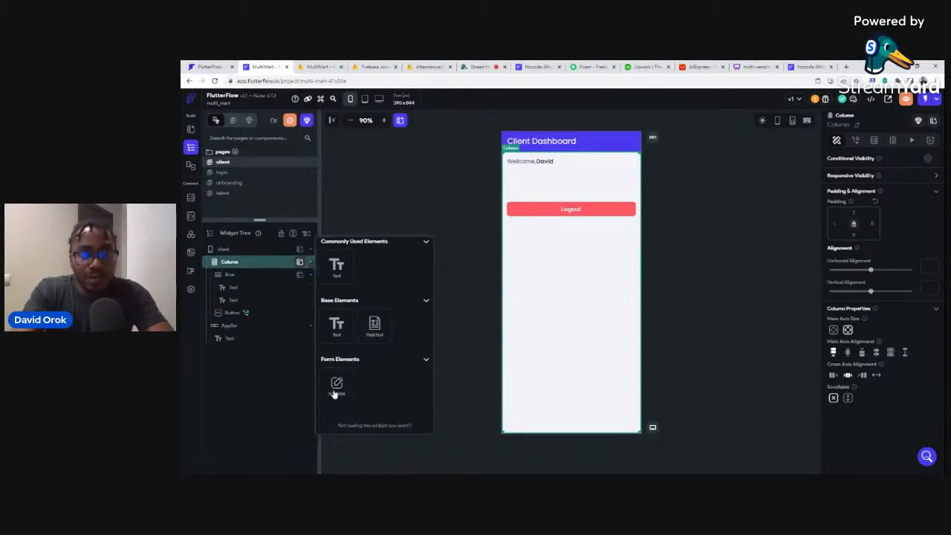
left_click(337, 384)
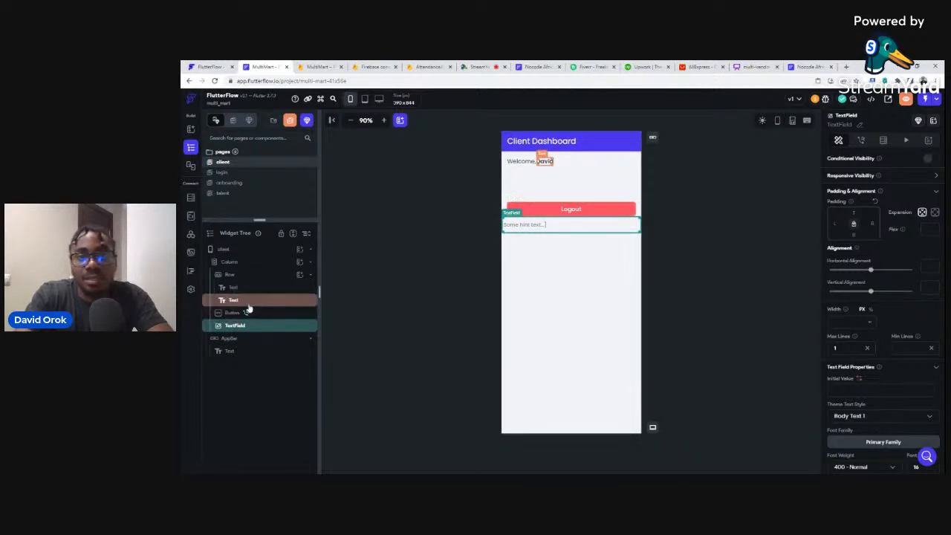
Try moving the text field into the welcome row and to the column top, undoing each move.
left_click_drag(250, 332, 250, 299)
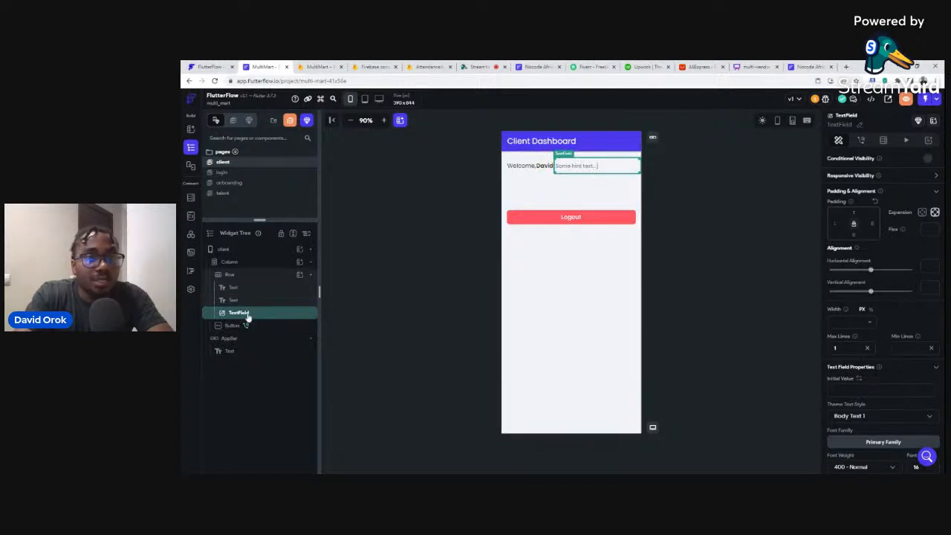
left_click_drag(243, 314, 273, 275)
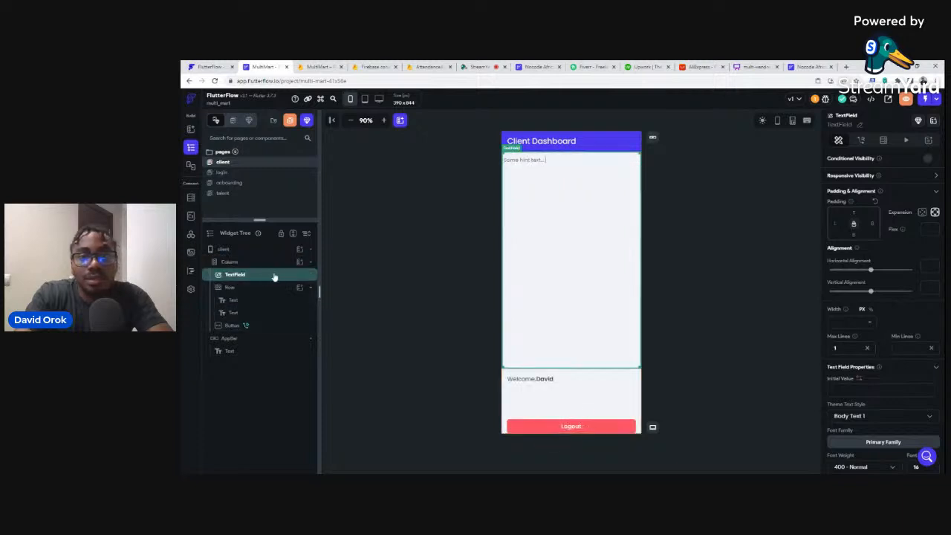
key("ctrl+z")
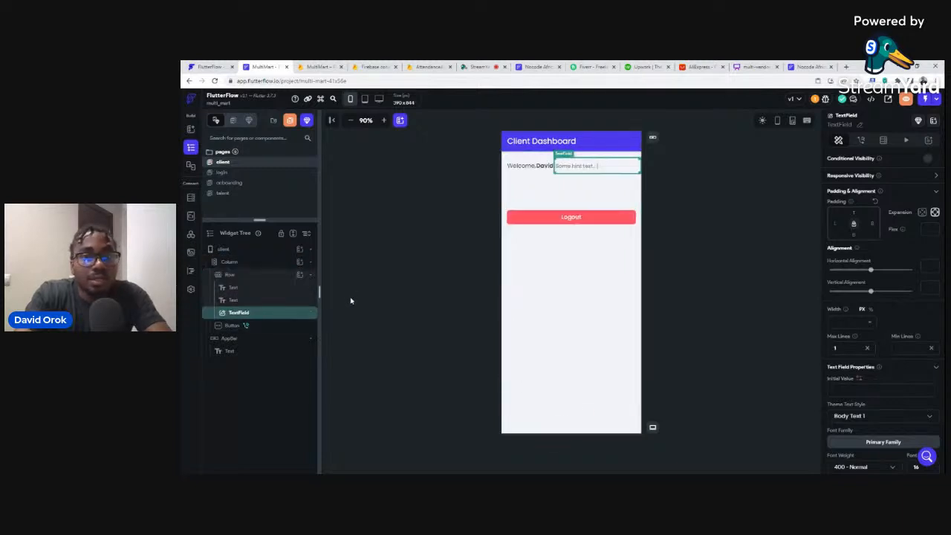
key("ctrl+z")
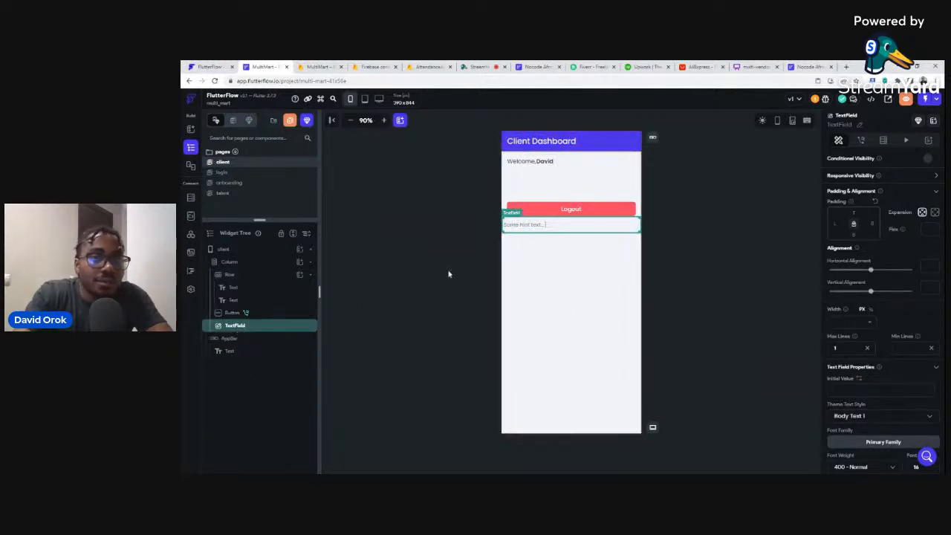
left_click(512, 163)
left_click(574, 165)
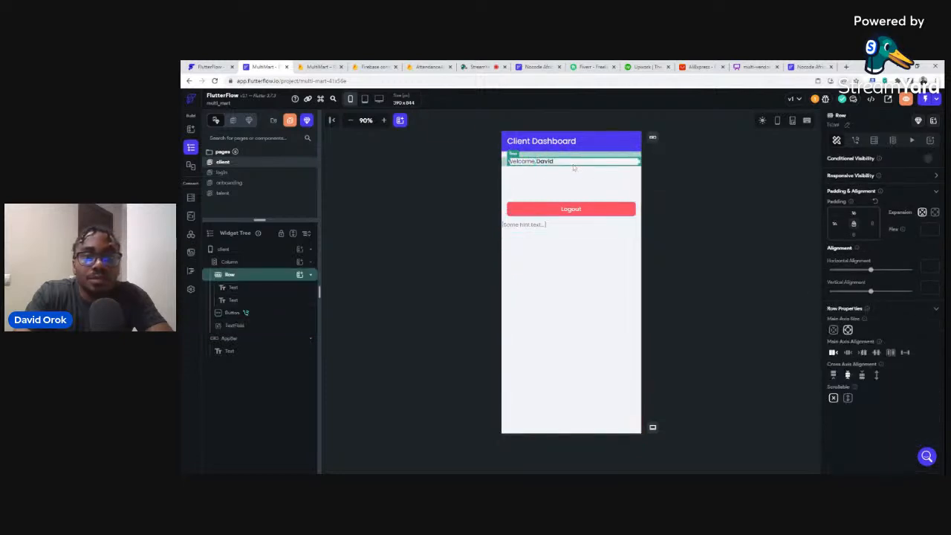
left_click(530, 228)
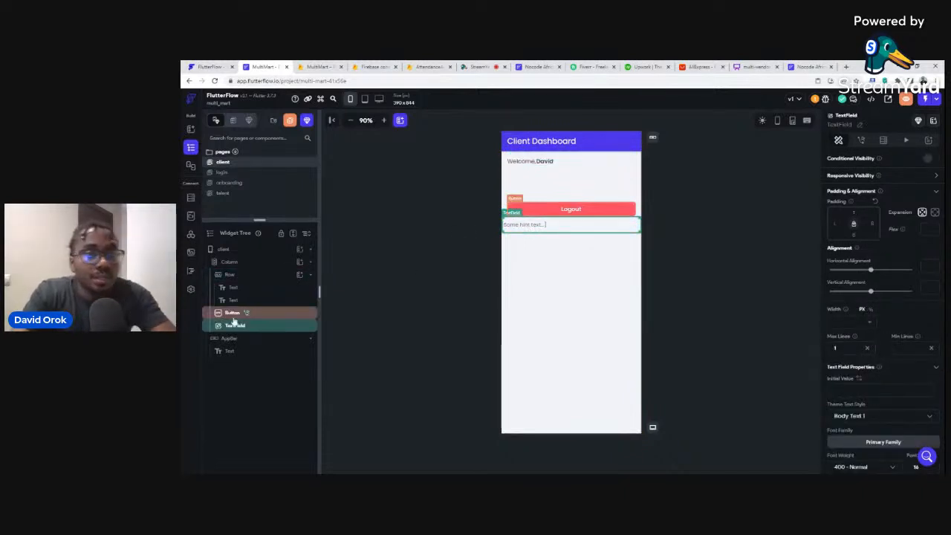
left_click_drag(234, 327, 239, 288)
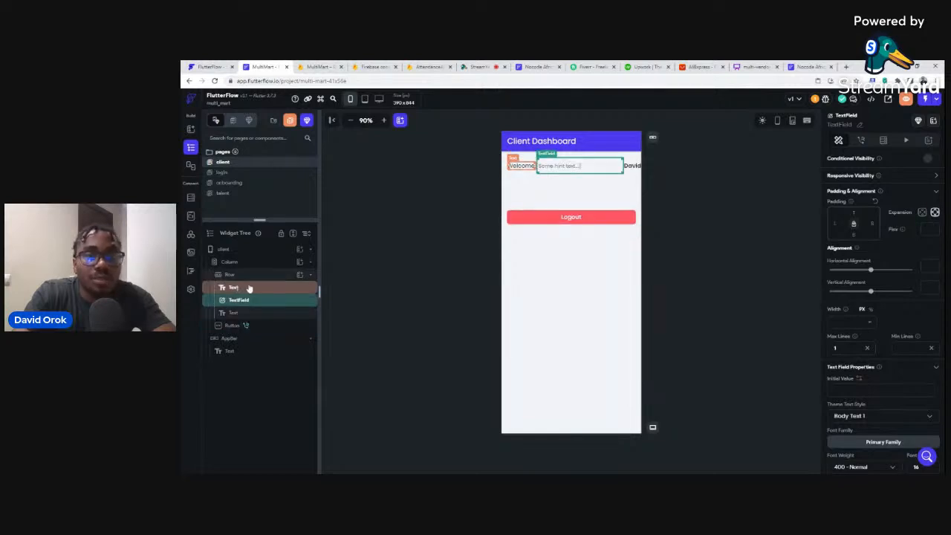
key("ctrl+z")
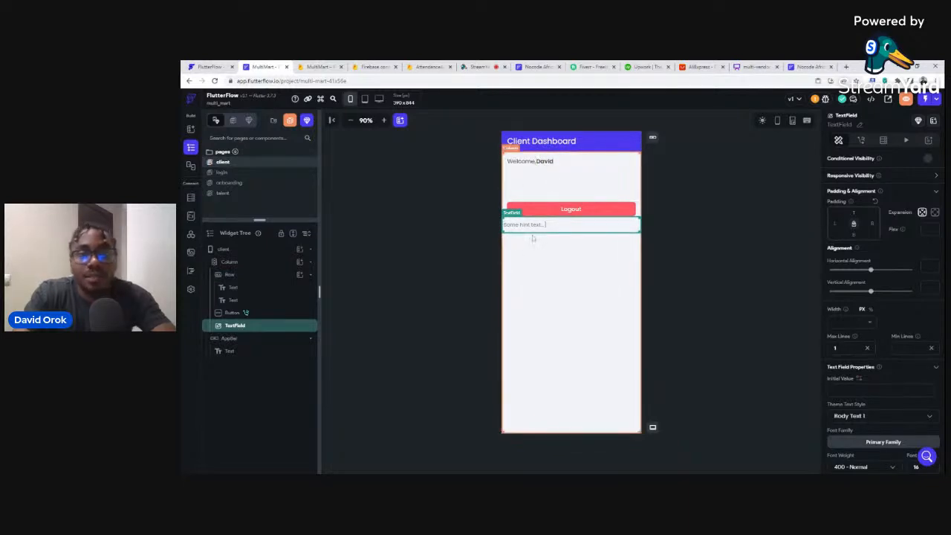
Delete the text field from the Client Dashboard and reselect the page's main column.
key("Delete")
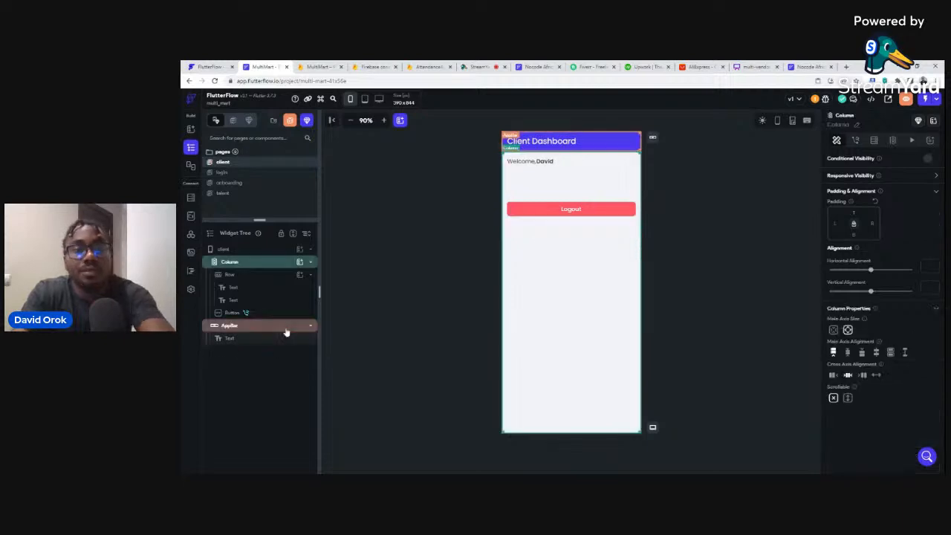
left_click(518, 163)
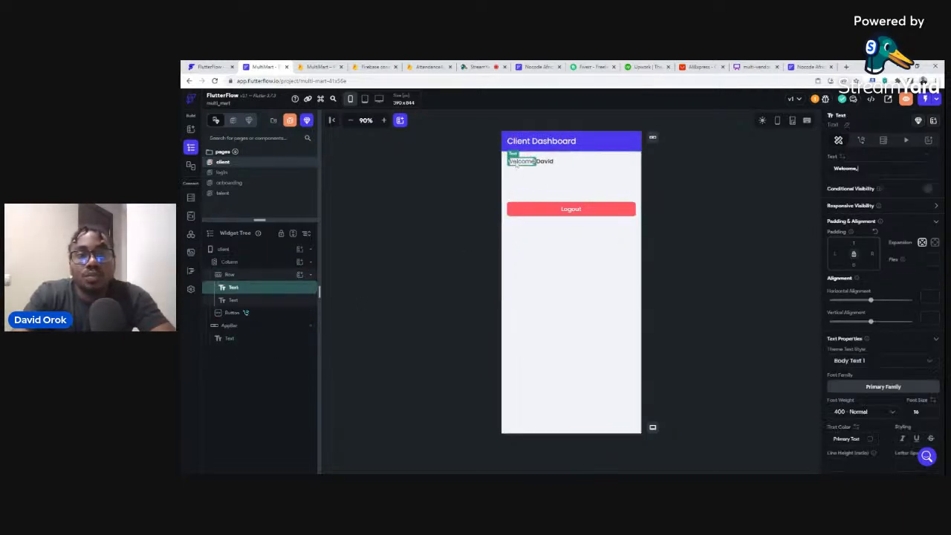
left_click(570, 165)
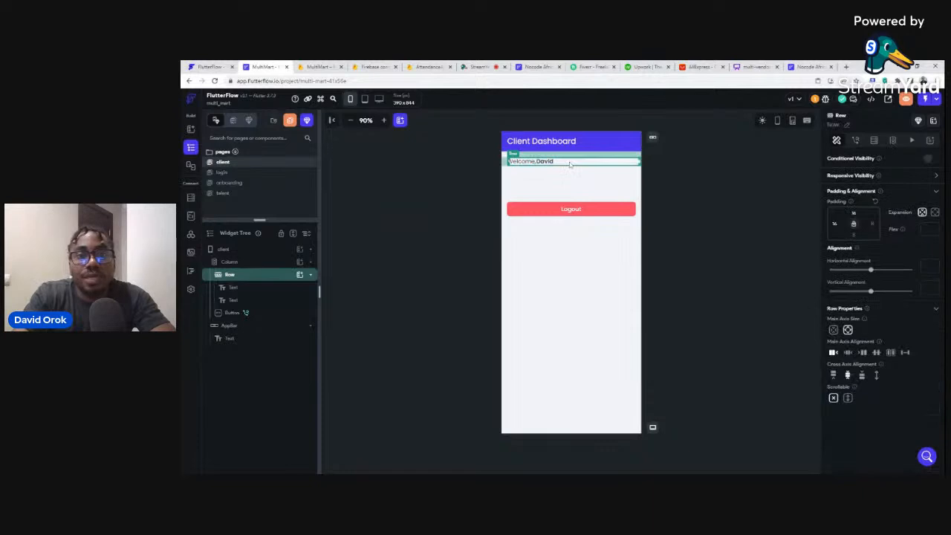
left_click(508, 178)
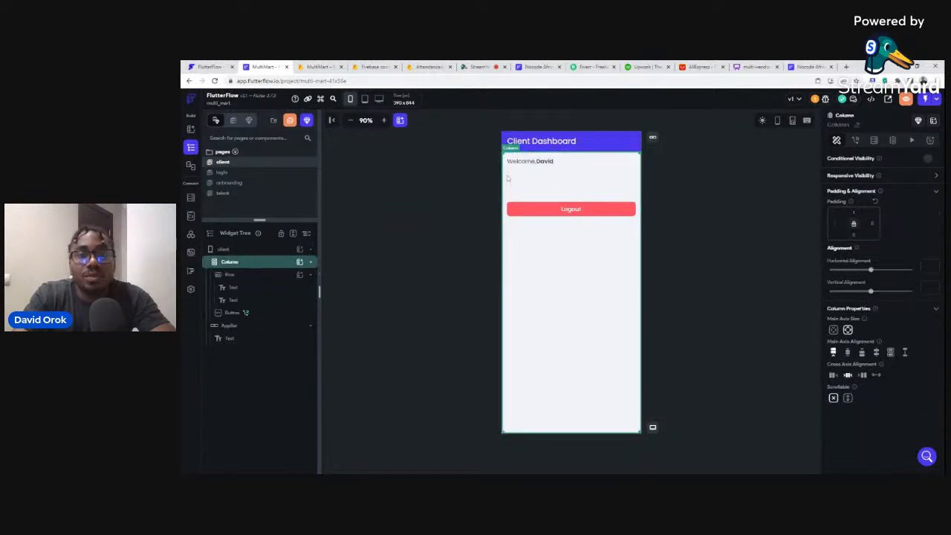
left_click(300, 263)
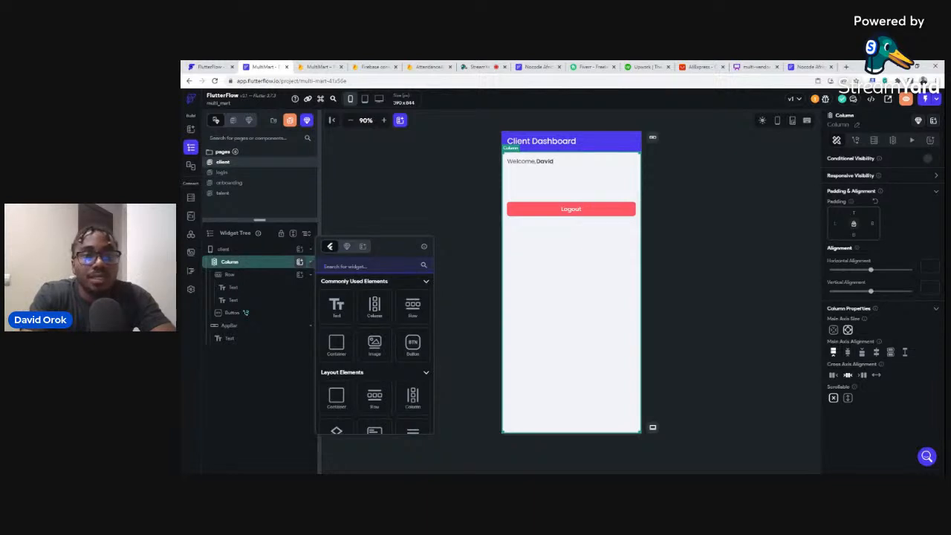
Add a new TextField and move it to the top of the column, above the welcome row.
type("textfi")
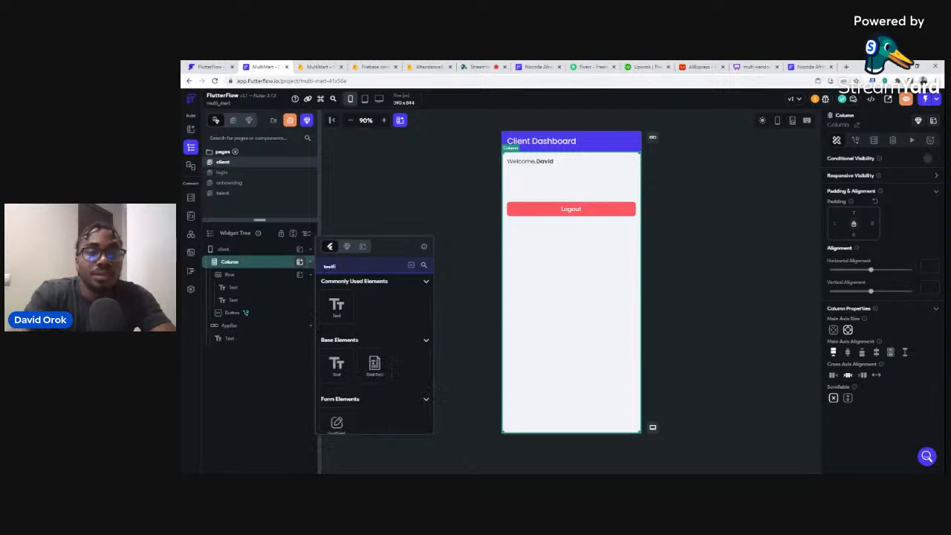
left_click(336, 426)
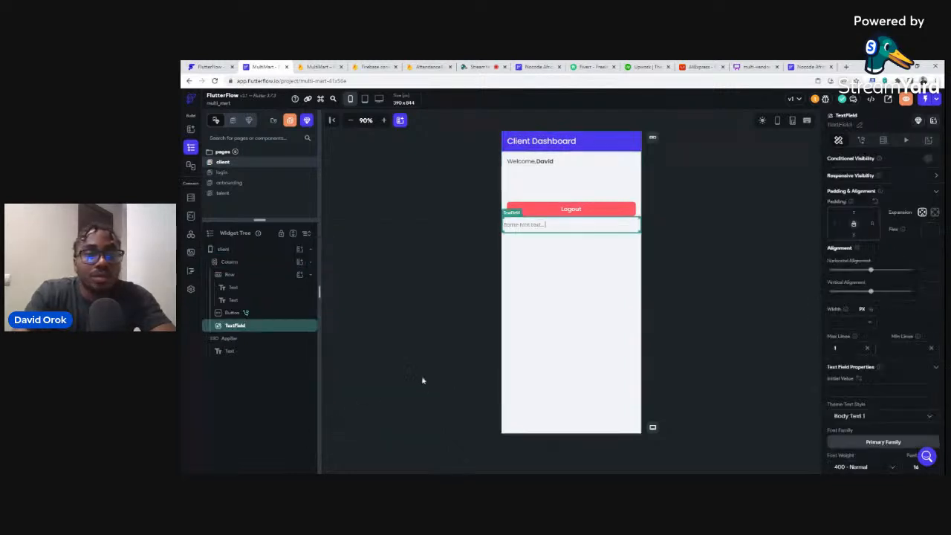
left_click_drag(240, 325, 249, 261)
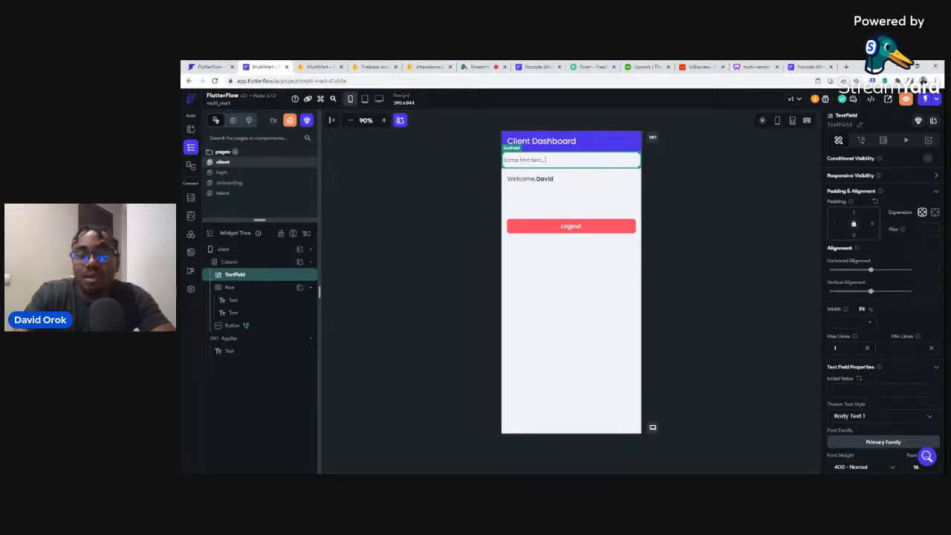
Give the text field 16 padding and an Outline border type.
type("16")
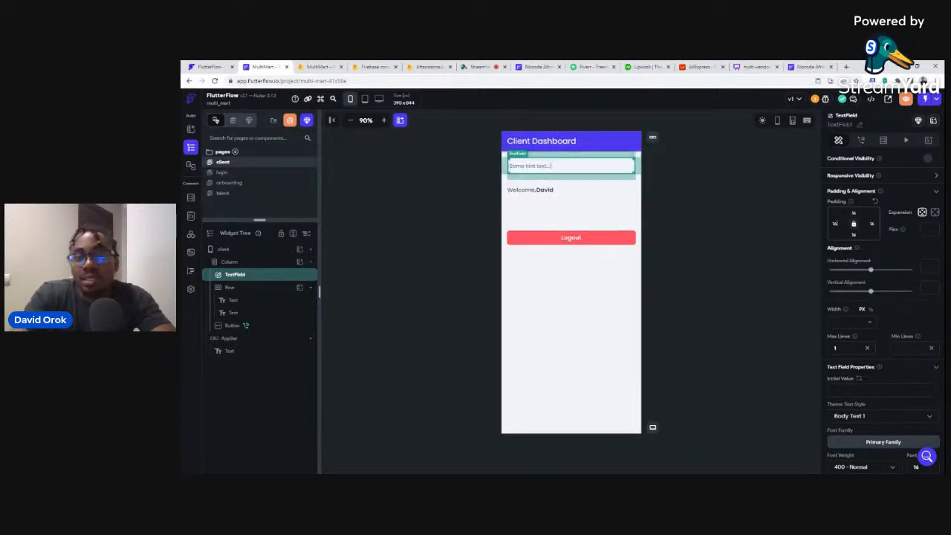
scroll(866, 284, "down", 5)
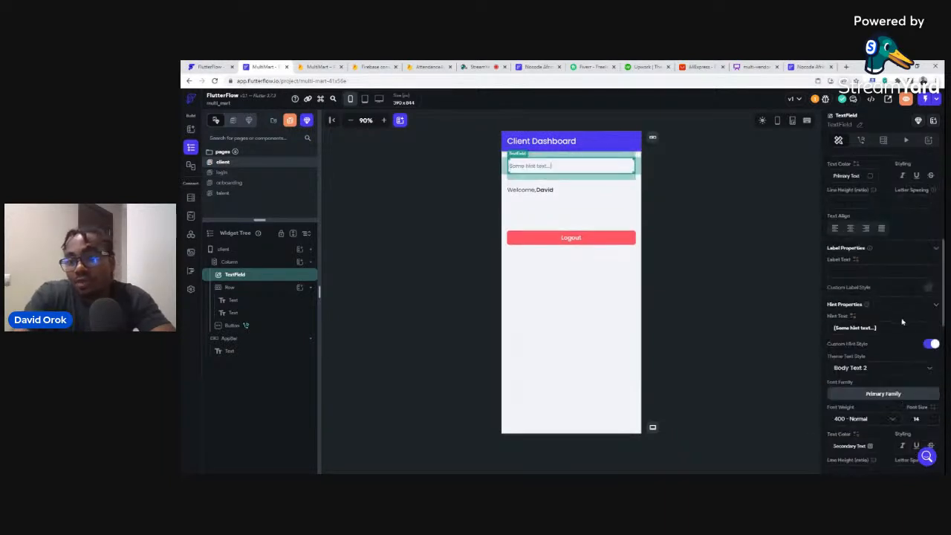
scroll(902, 316, "down", 2)
scroll(902, 365, "down", 1)
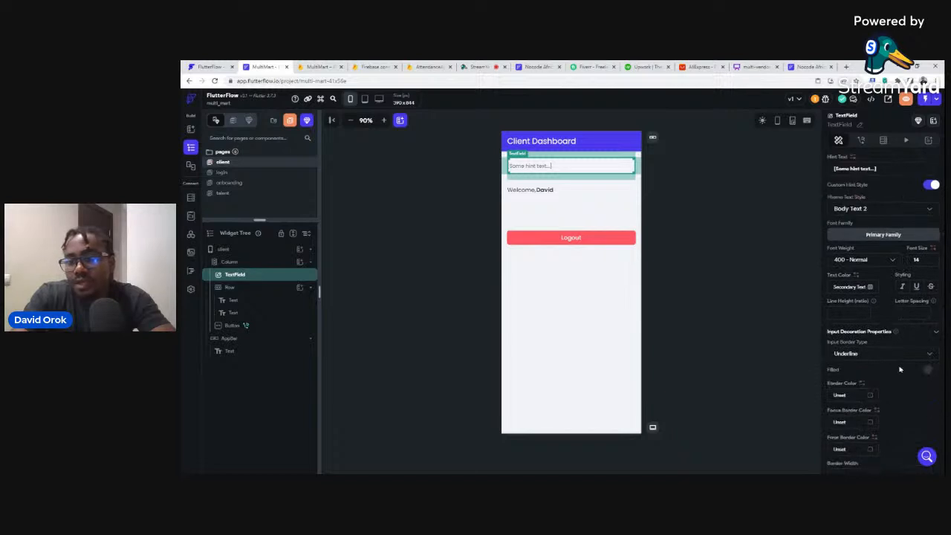
left_click(845, 355)
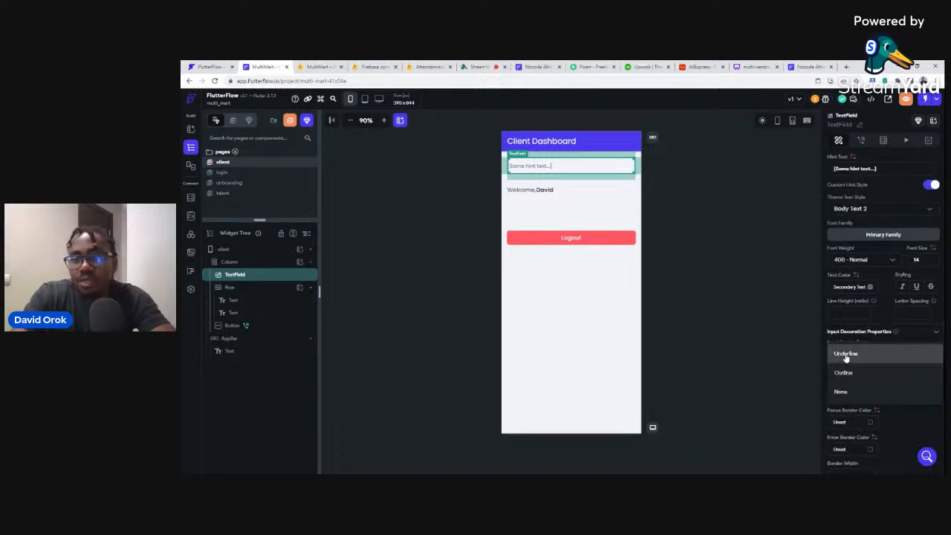
left_click(846, 374)
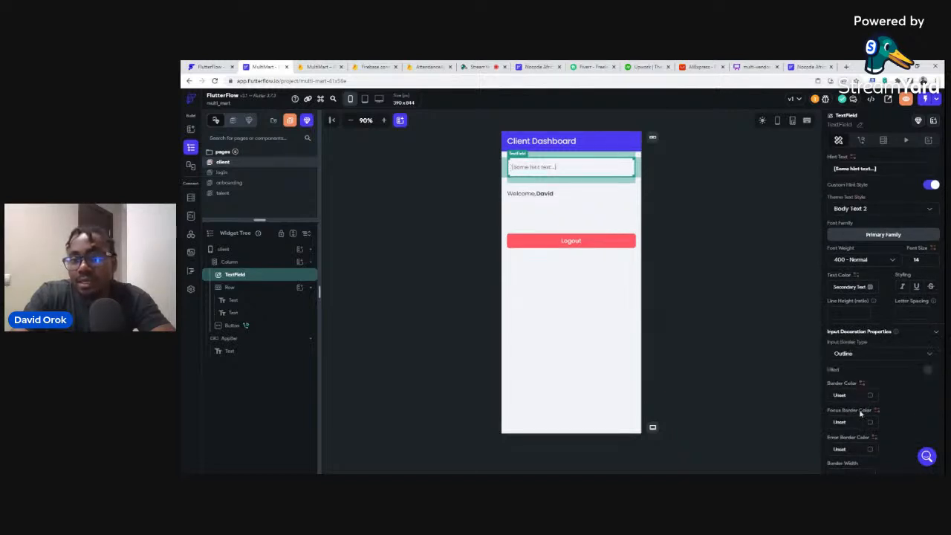
Set the field's border colour to Secondary Text and its corner radius to 8.
left_click(871, 396)
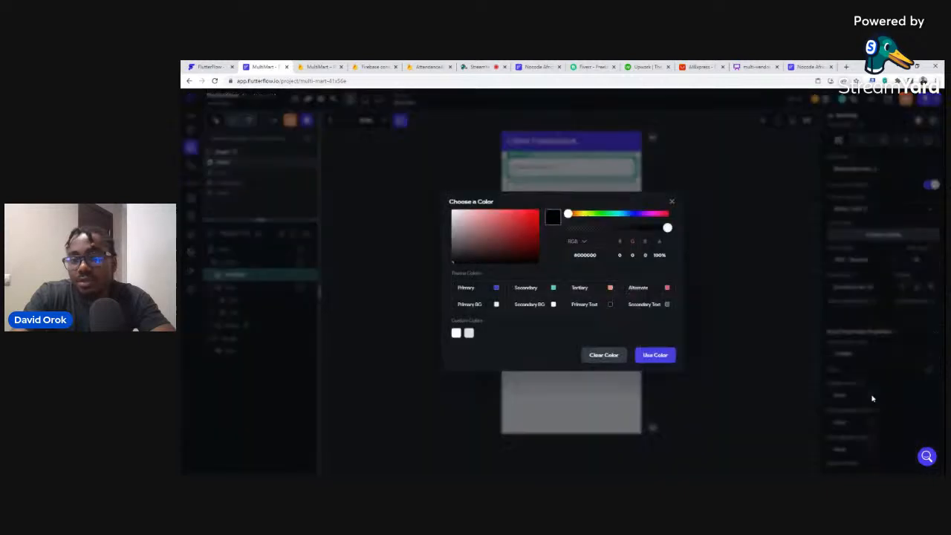
left_click(668, 305)
scroll(907, 381, "down", 3)
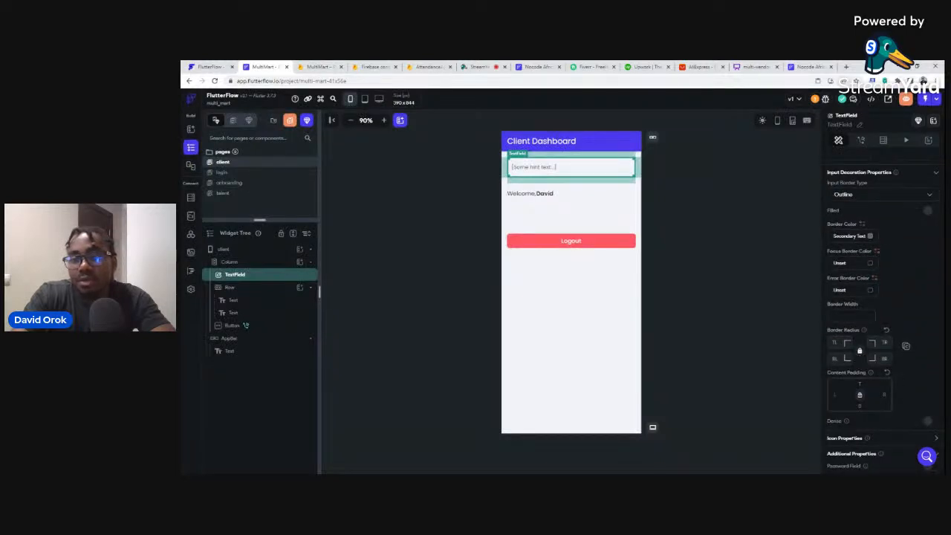
left_click(836, 342)
type("8")
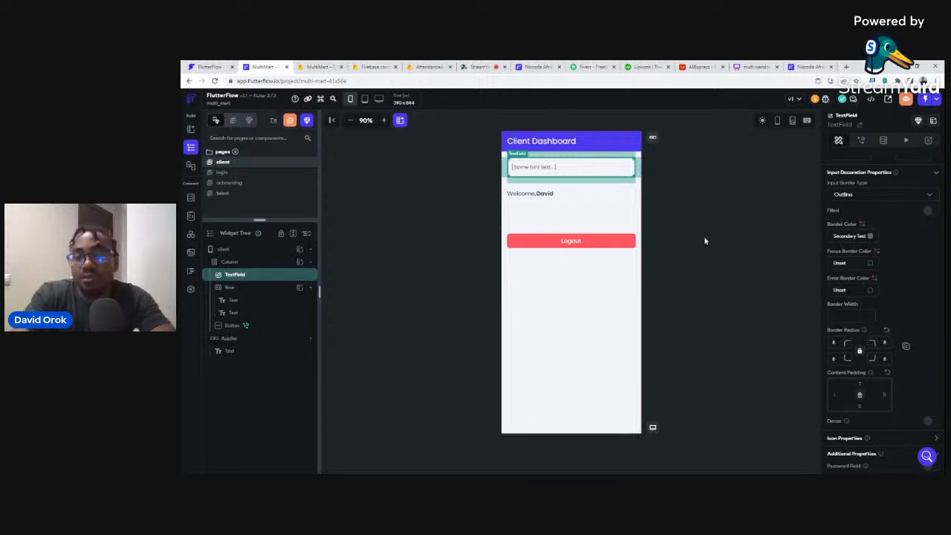
left_click(705, 240)
Label the text field 'Search' and replace its hint text with 'Graphic designers'.
left_click(584, 174)
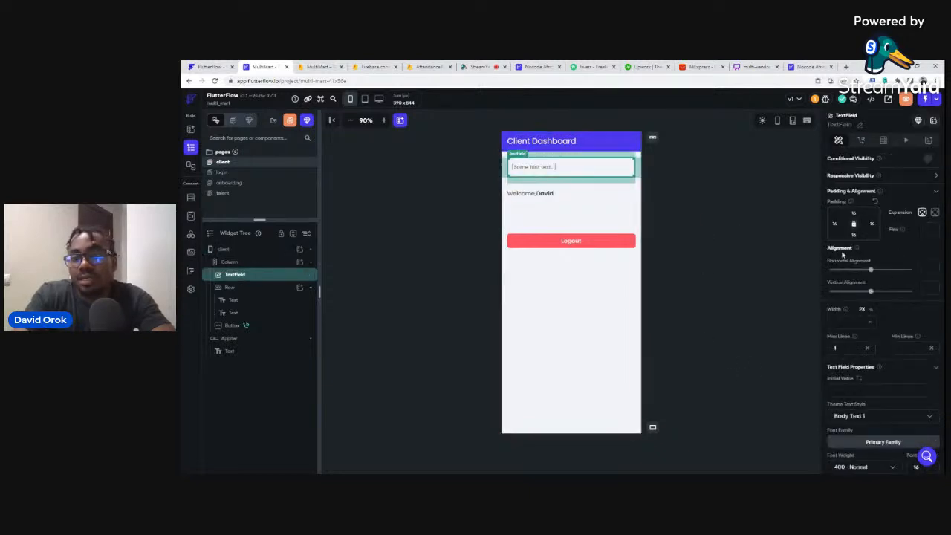
scroll(918, 310, "down", 5)
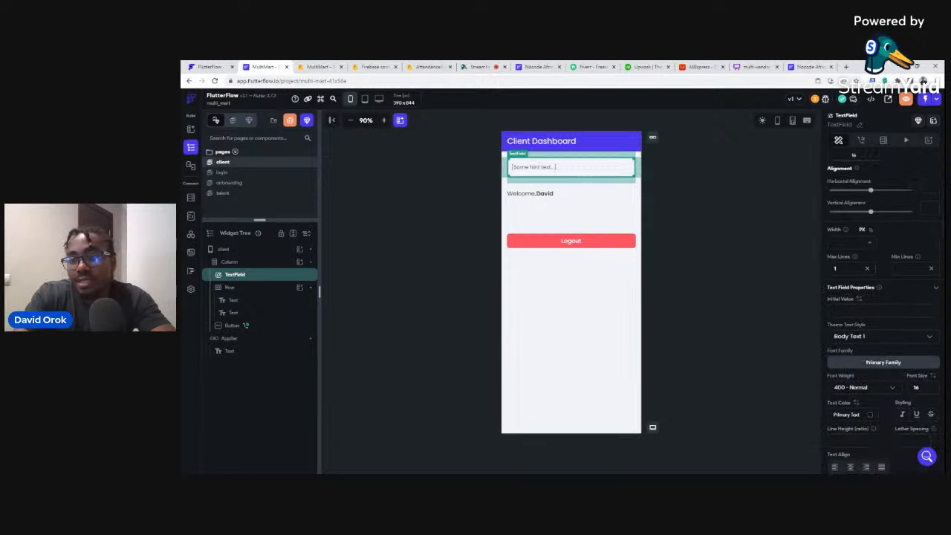
scroll(918, 314, "down", 4)
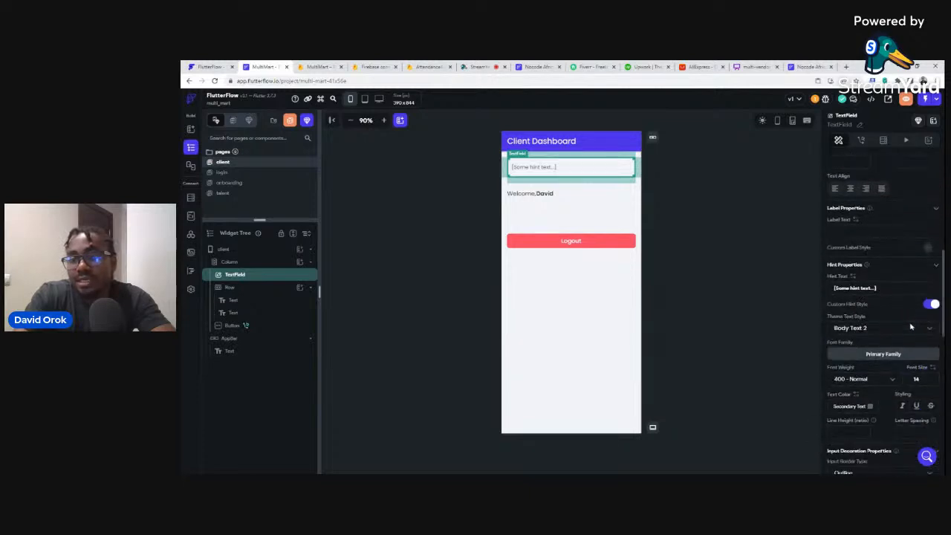
left_click(843, 233)
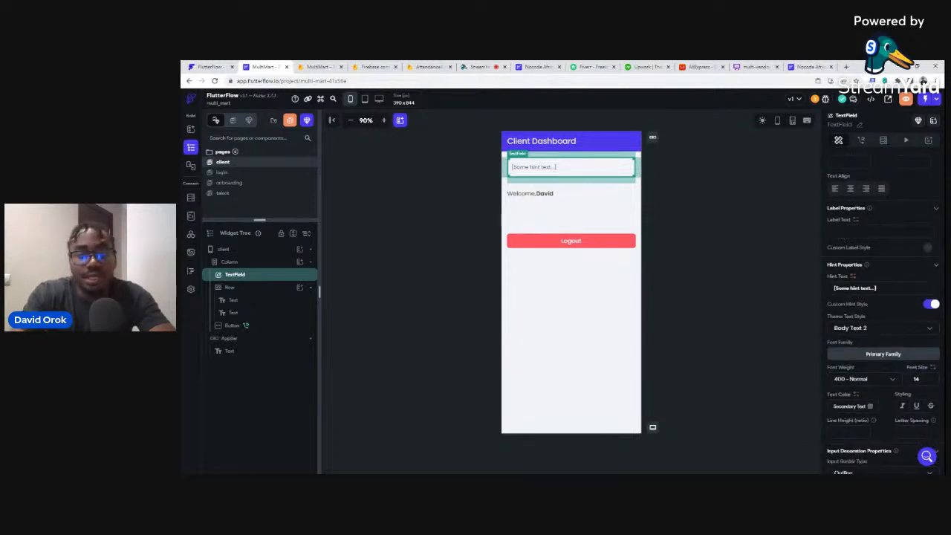
type("Searc")
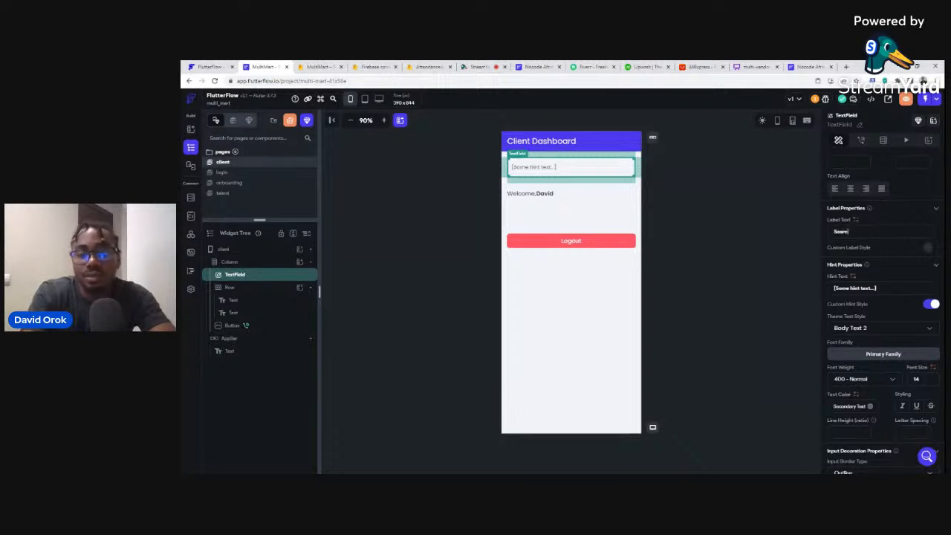
type("h")
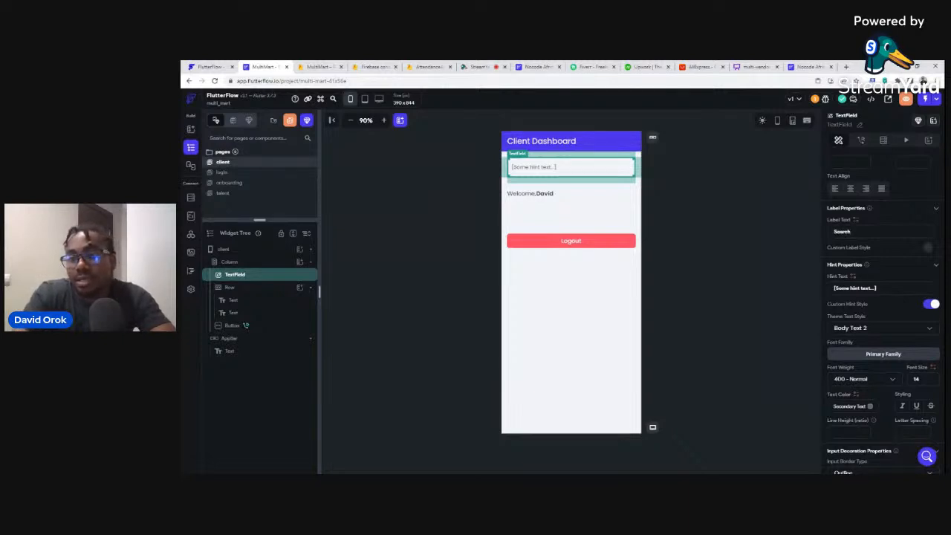
left_click_drag(878, 288, 834, 289)
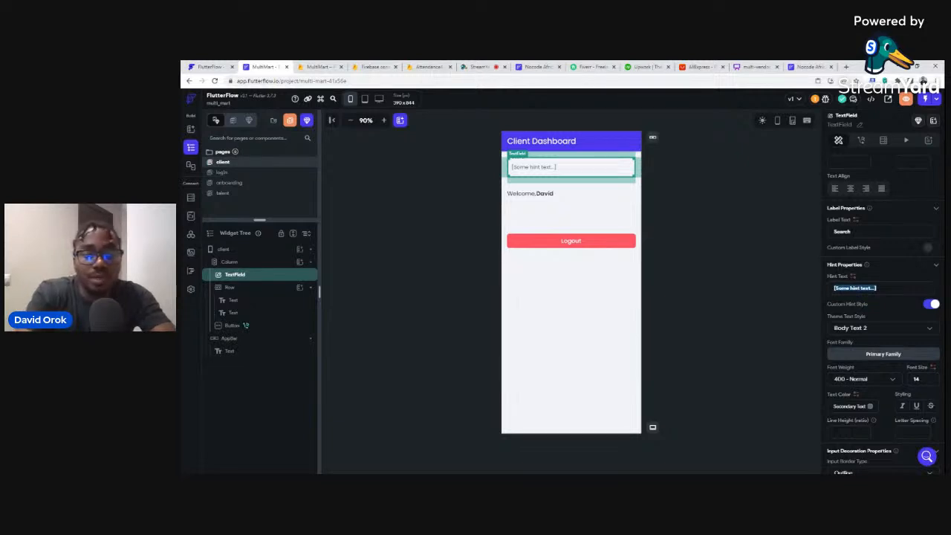
type("Graphic")
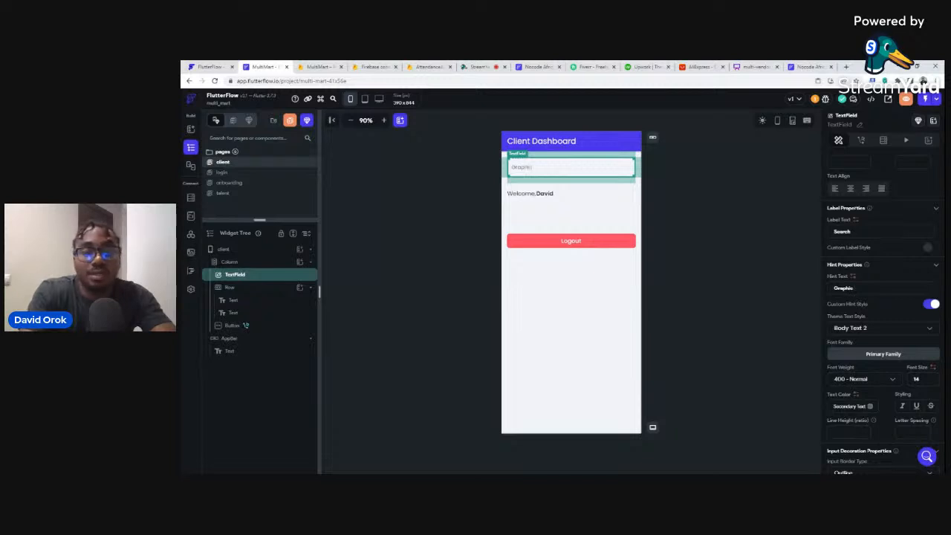
type(" designers...")
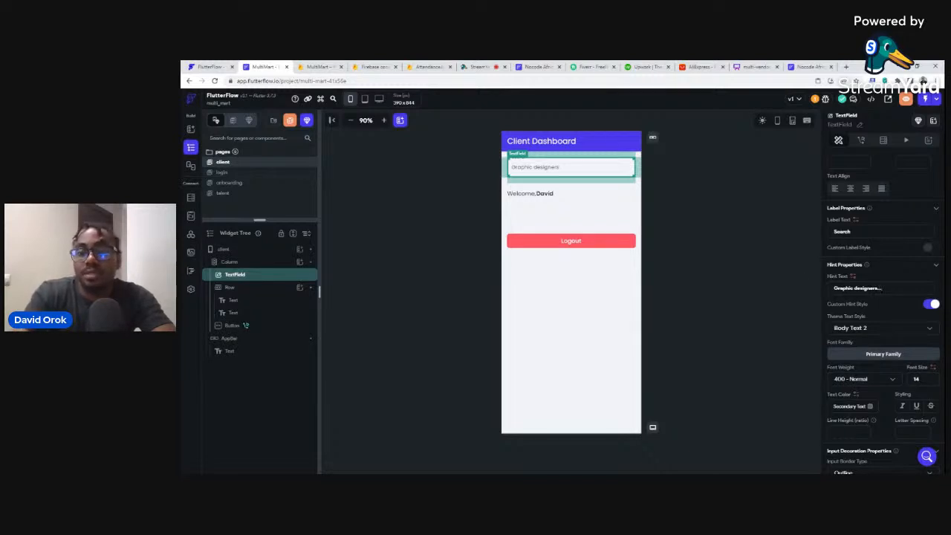
Review the search field's properties, then select the client page to deselect it.
left_click(693, 217)
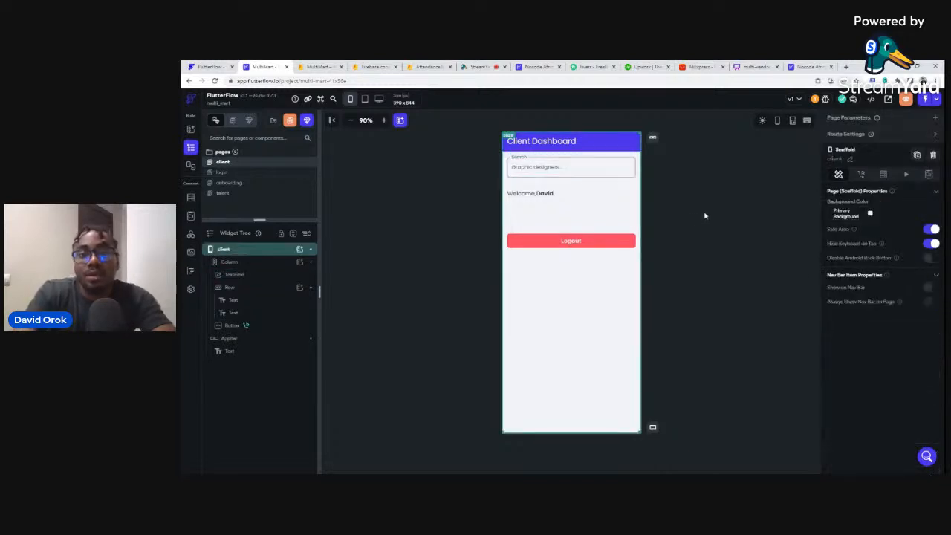
left_click(569, 170)
scroll(914, 364, "down", 5)
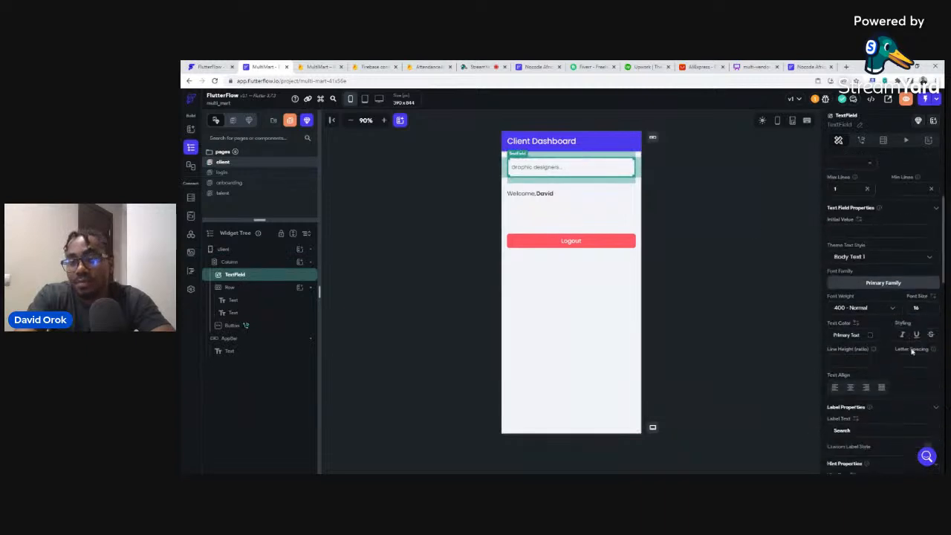
scroll(910, 344, "down", 5)
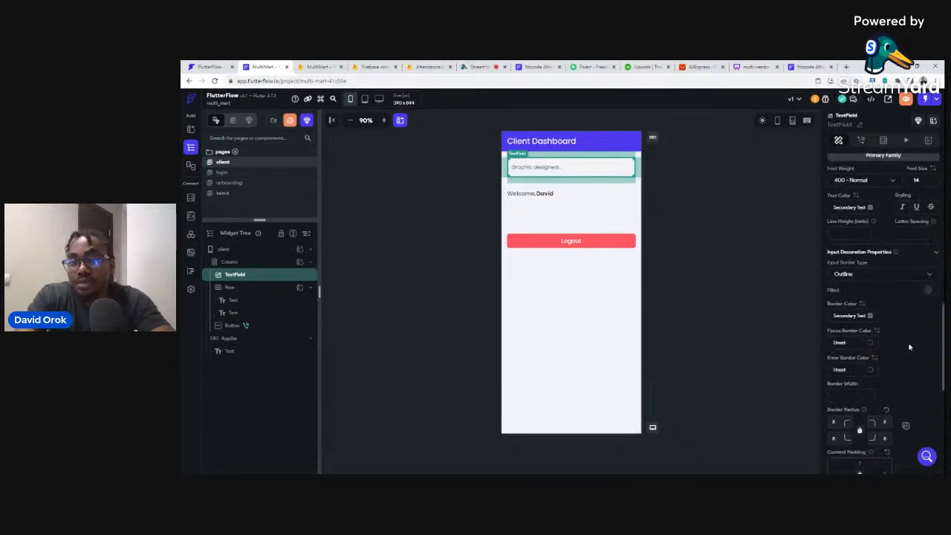
scroll(908, 339, "up", 8)
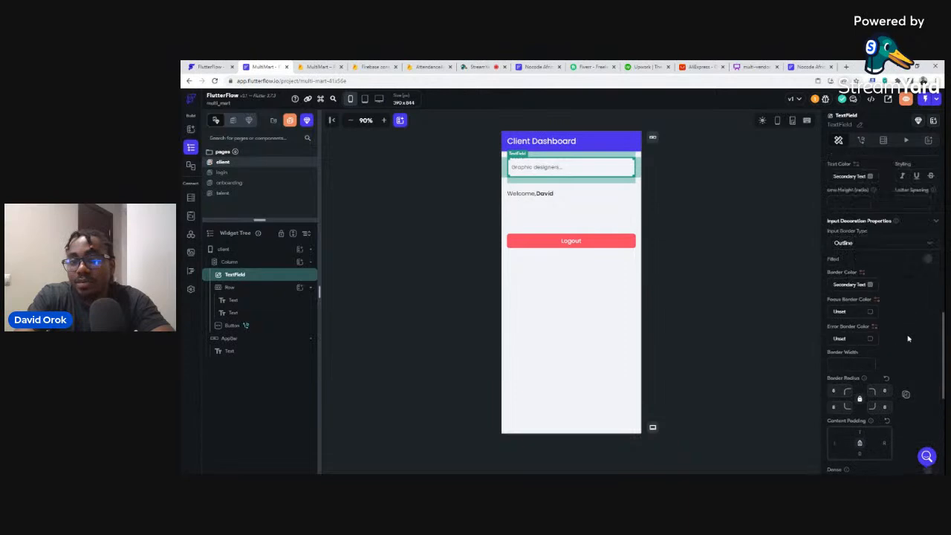
left_click(688, 199)
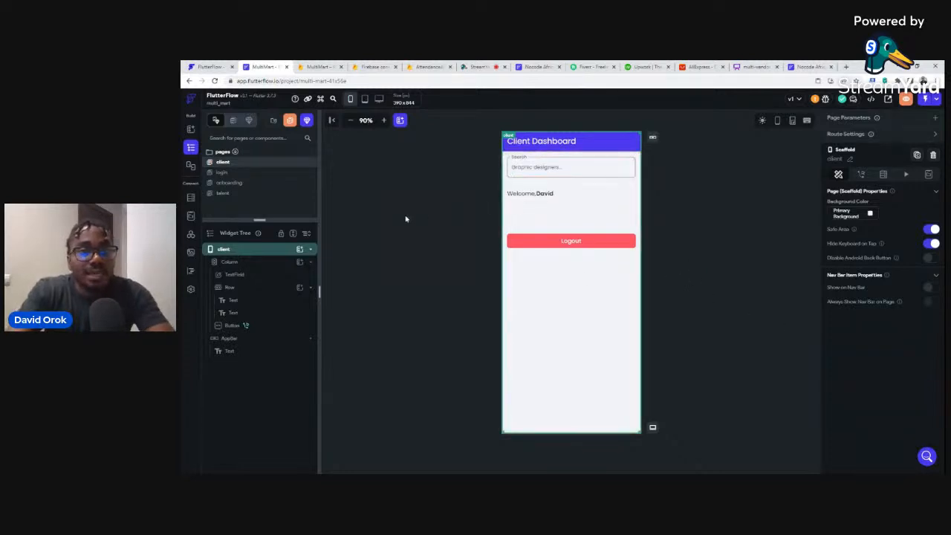
Retitle the onboarding page's app bar 'Choose your role' and select its empty column.
left_click(234, 183)
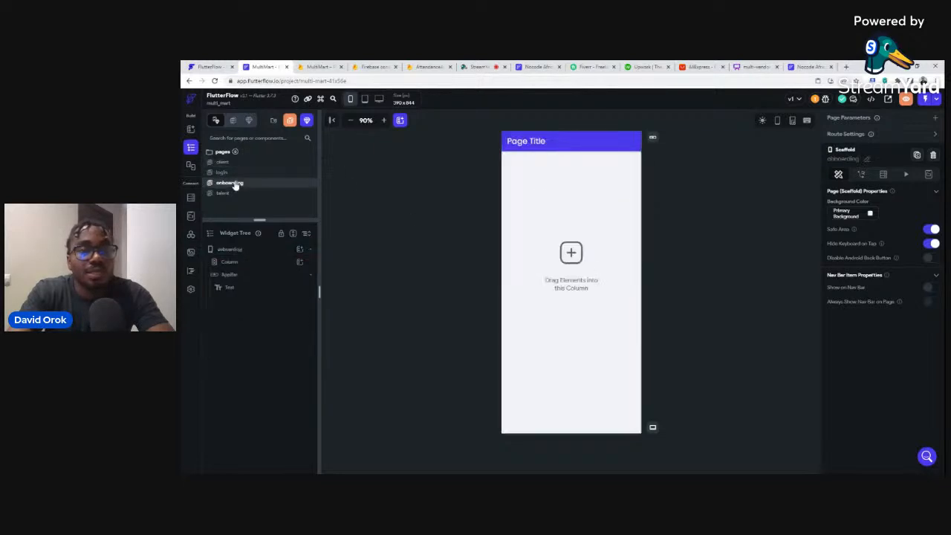
left_click(543, 142)
double_click(543, 142)
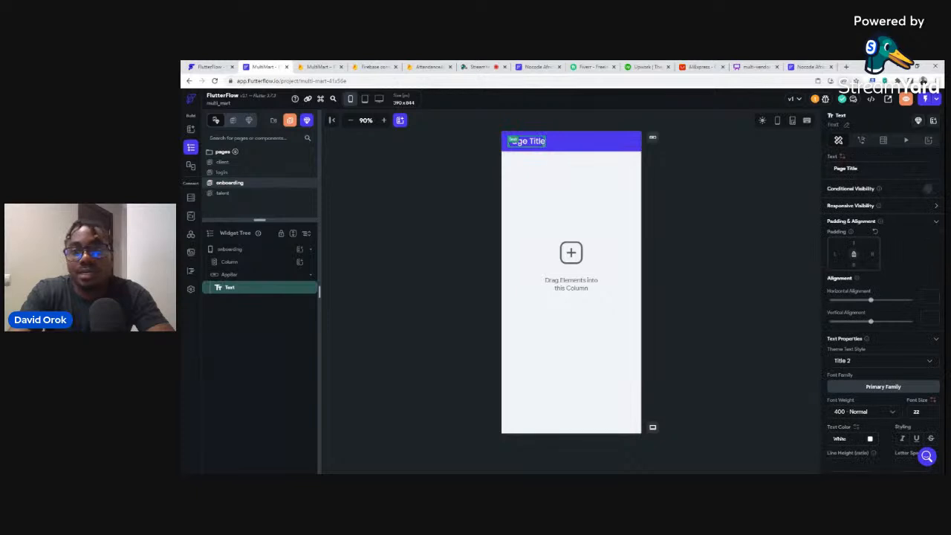
key("ctrl+a")
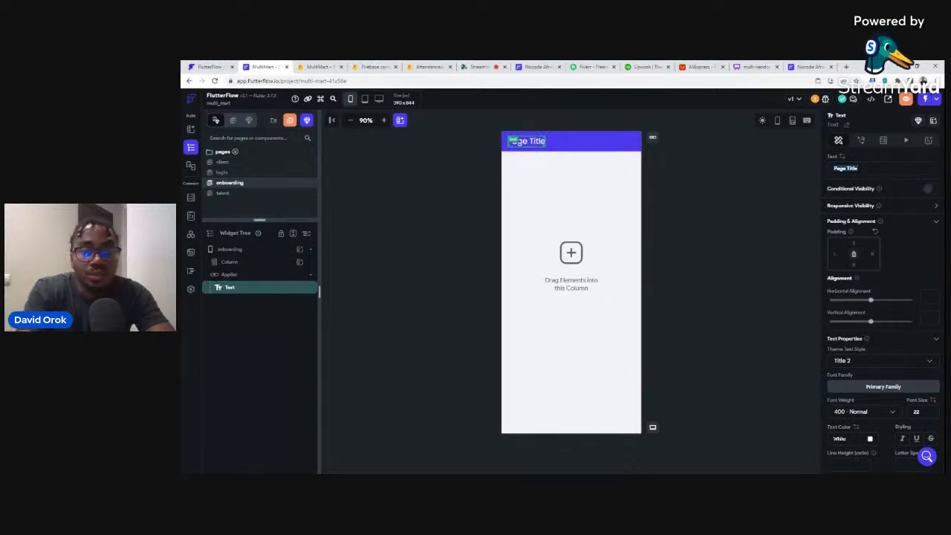
type("Choose yo")
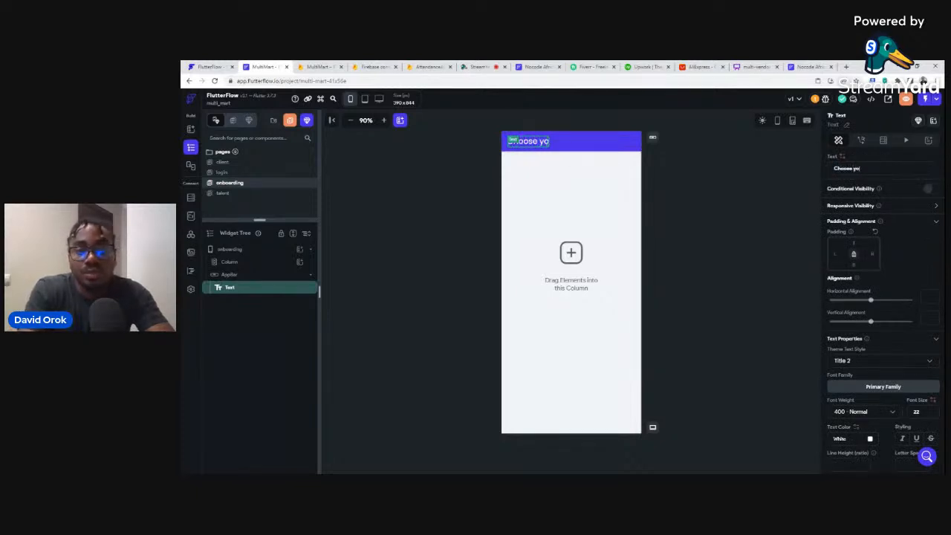
type("ur role")
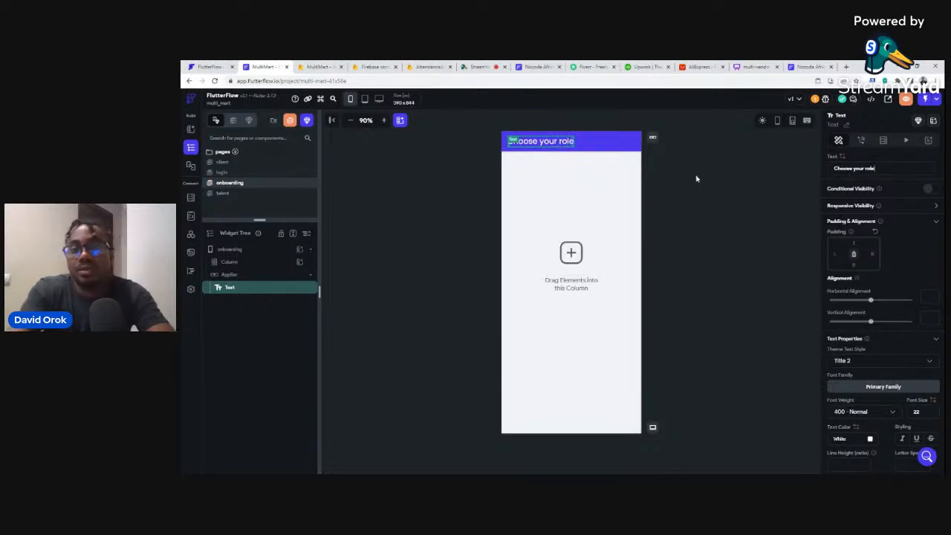
left_click(696, 178)
left_click(580, 169)
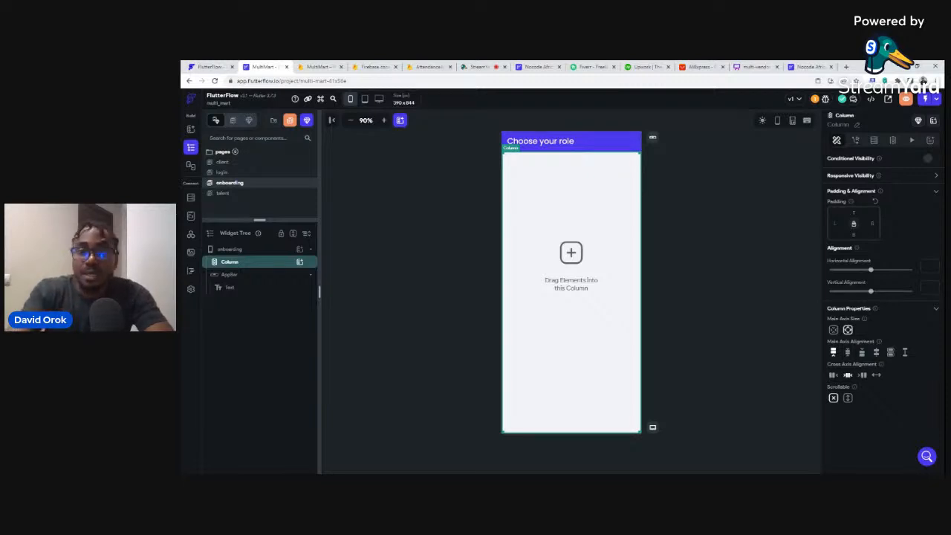
left_click(450, 196)
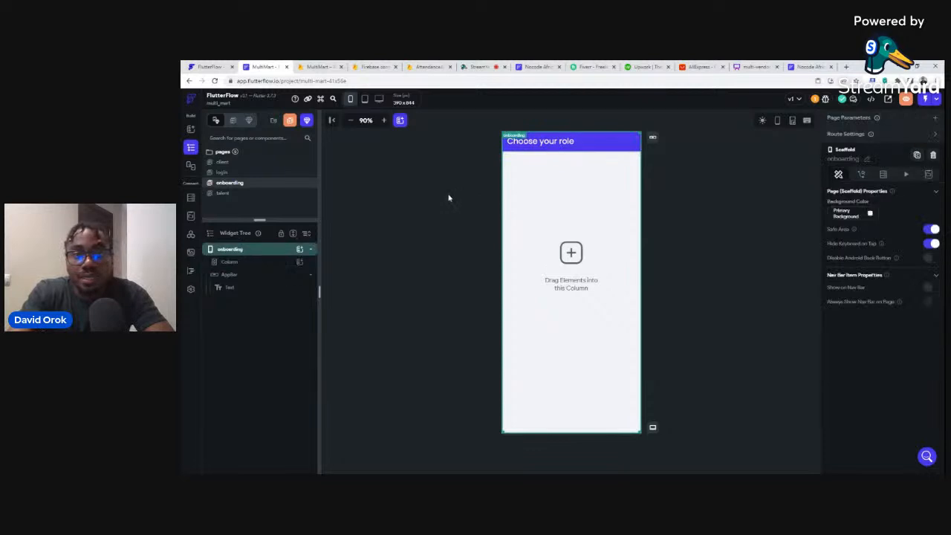
left_click(549, 256)
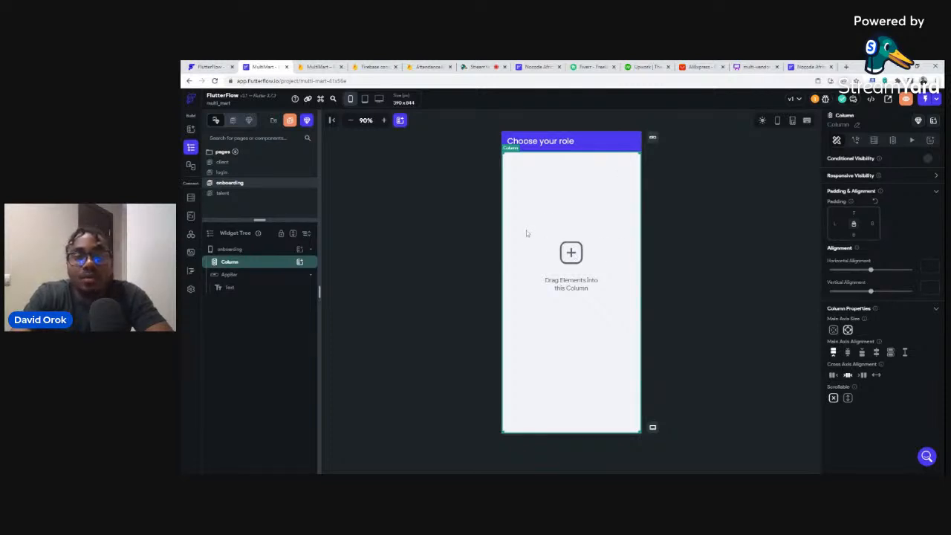
left_click(298, 264)
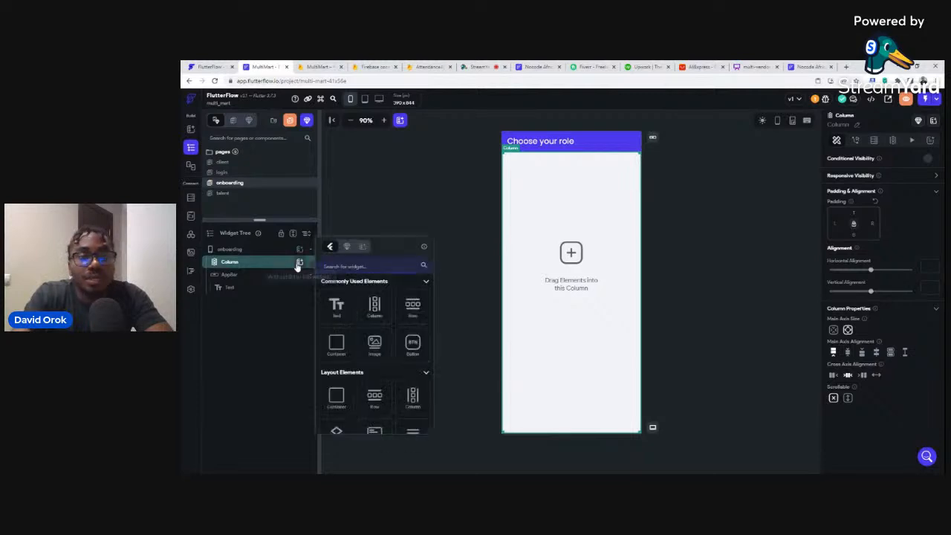
left_click(411, 310)
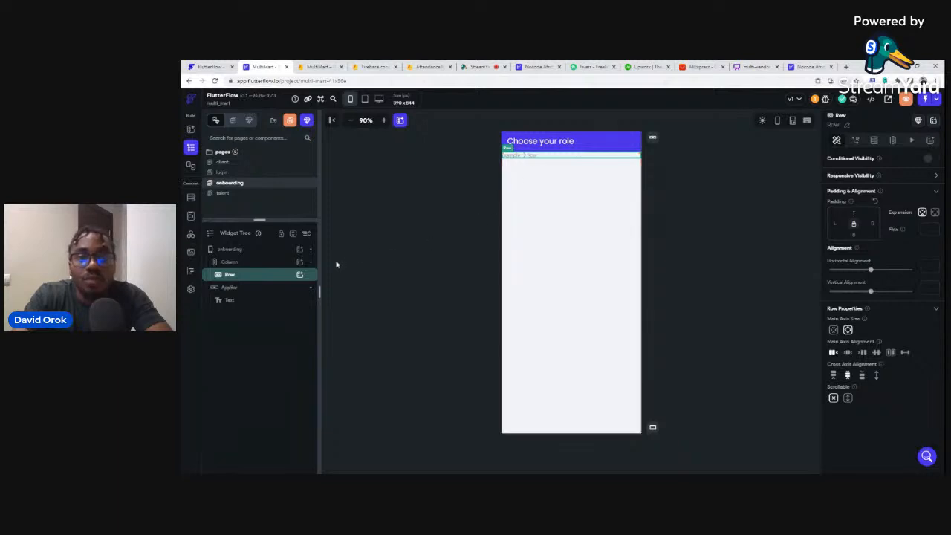
left_click(298, 277)
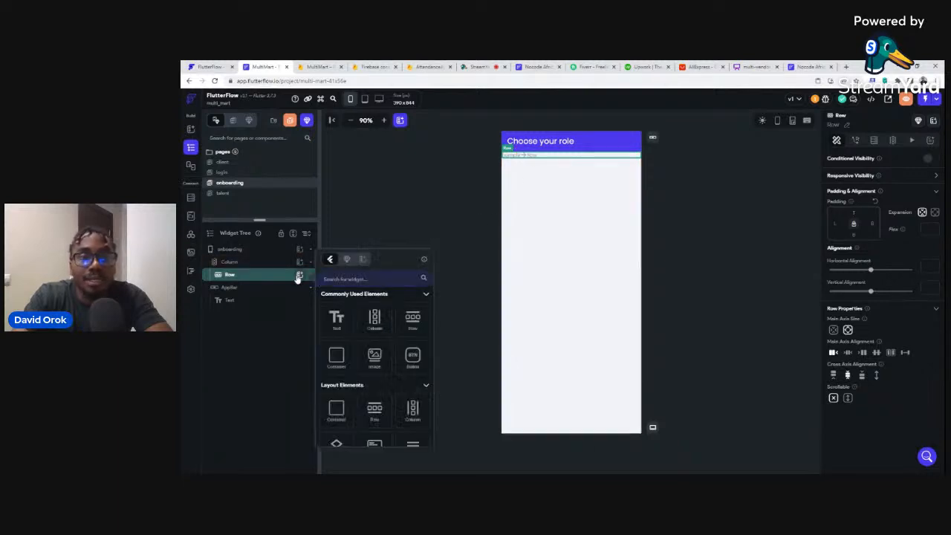
left_click(414, 358)
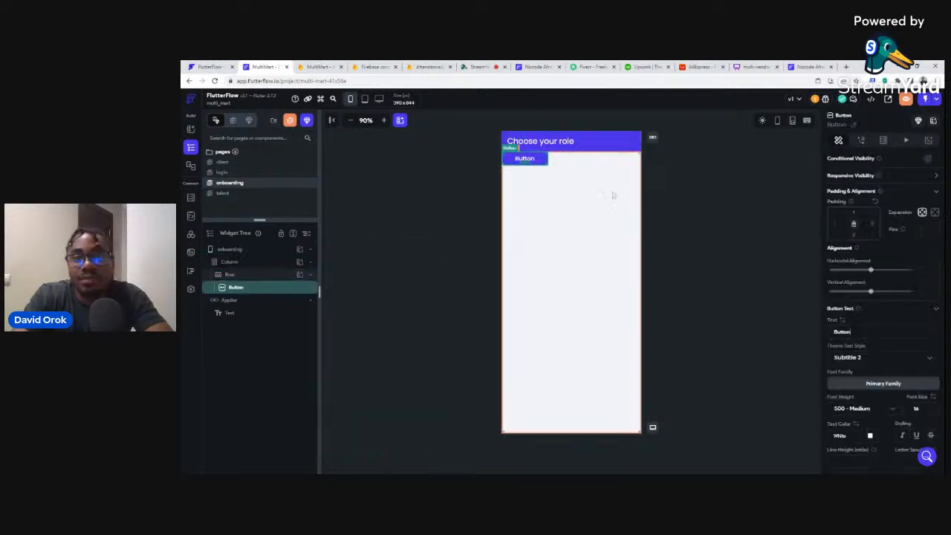
left_click(571, 167)
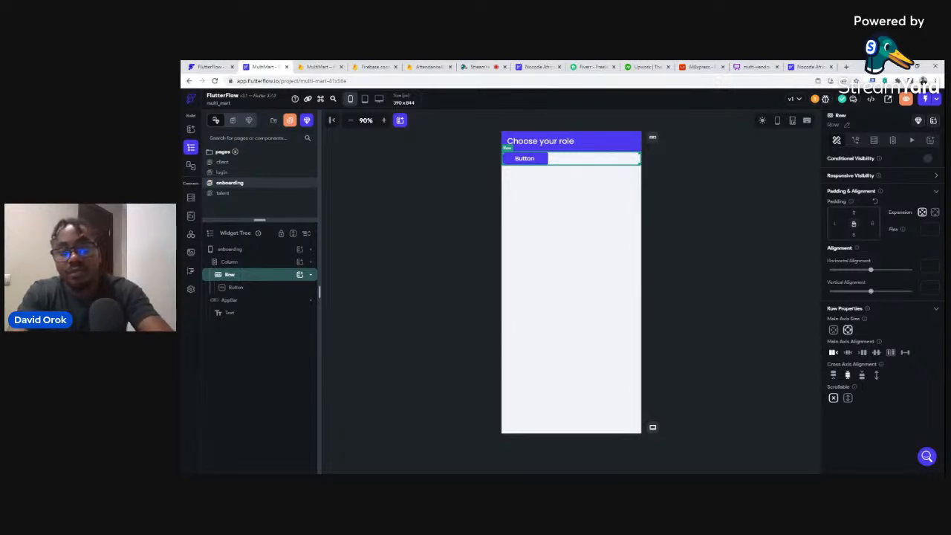
Pad the button row with 16 on the sides and bottom, trying 100 and 16 on top.
type("1")
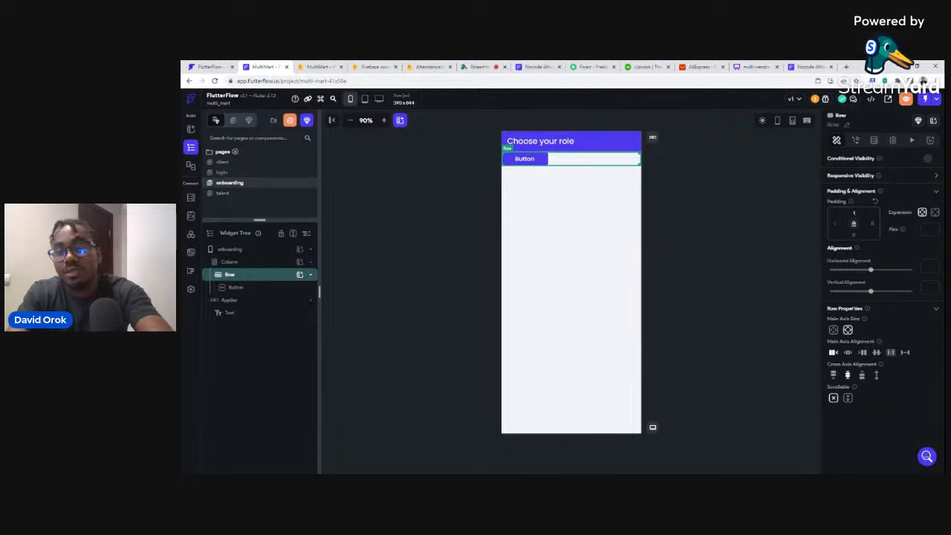
type("00")
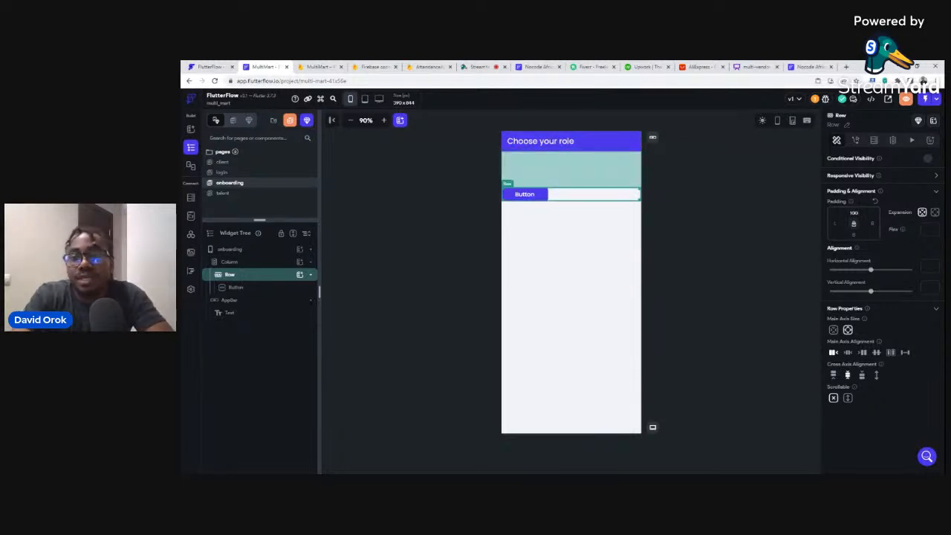
type("1")
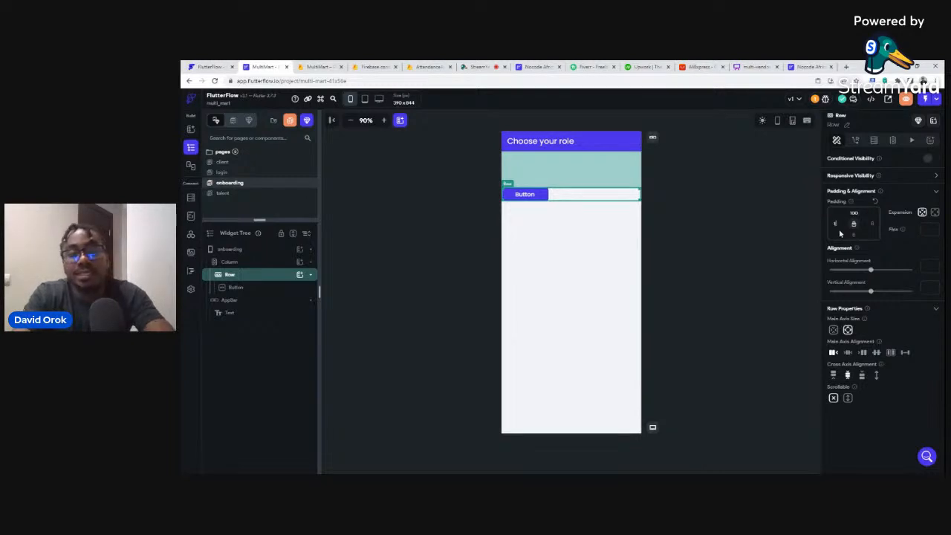
type("0")
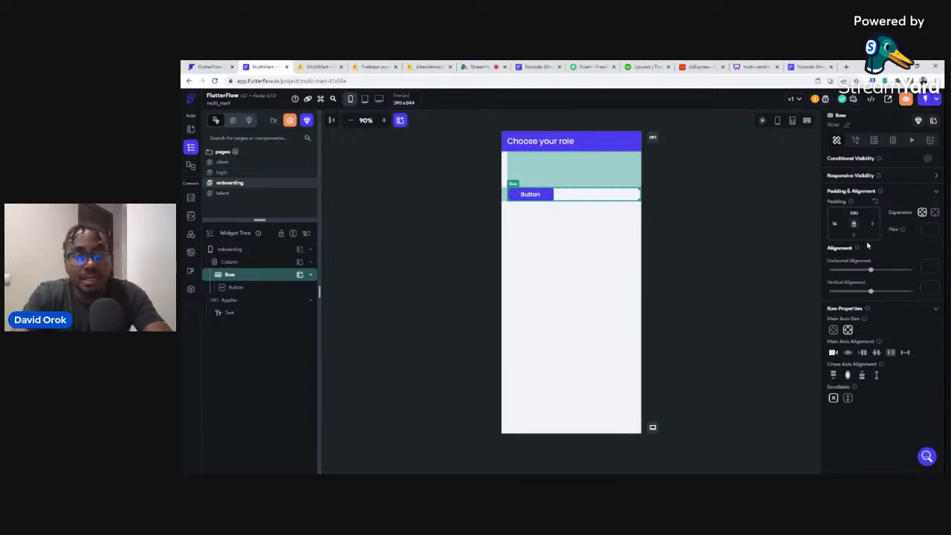
type("16")
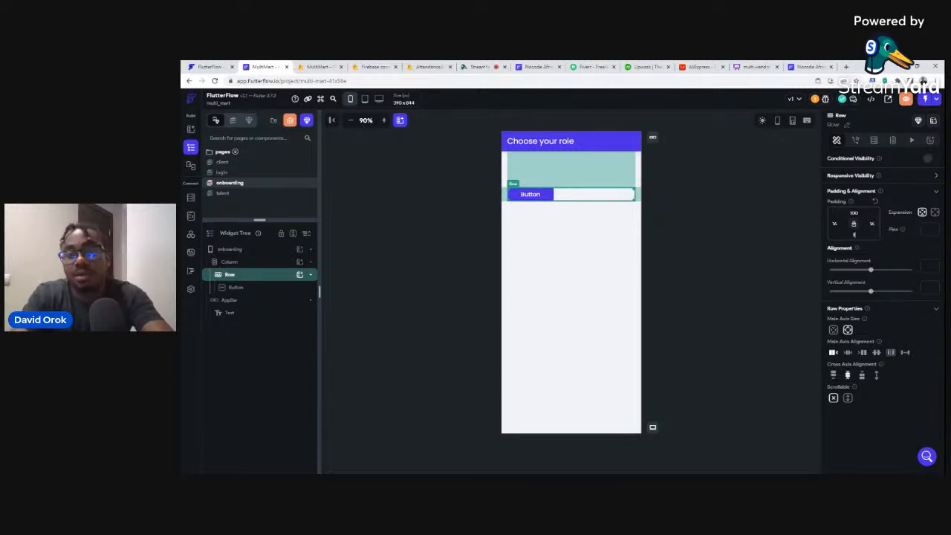
left_click(706, 212)
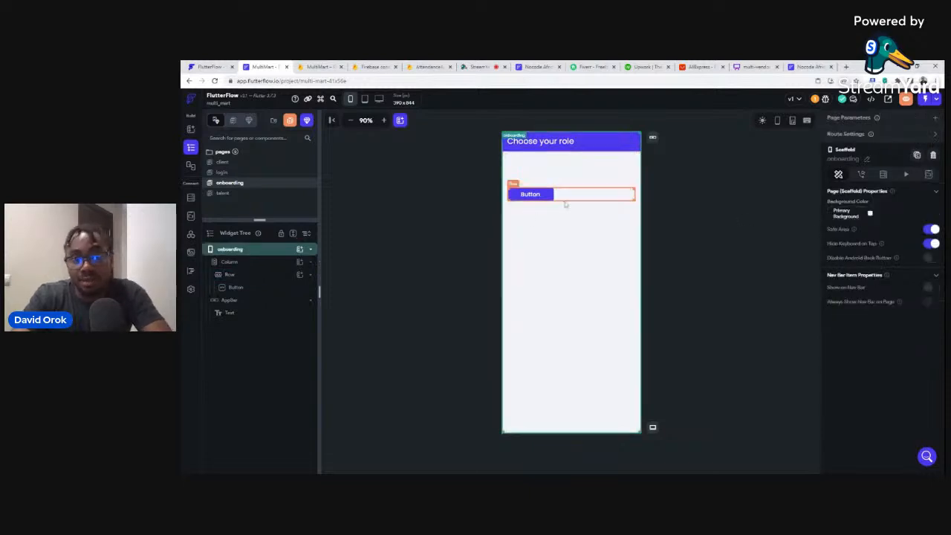
left_click(568, 203)
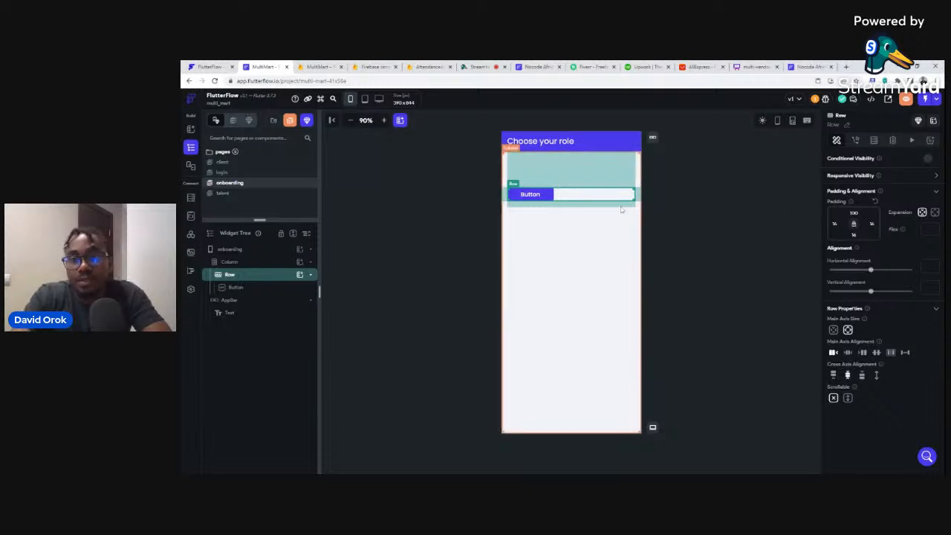
double_click(854, 213)
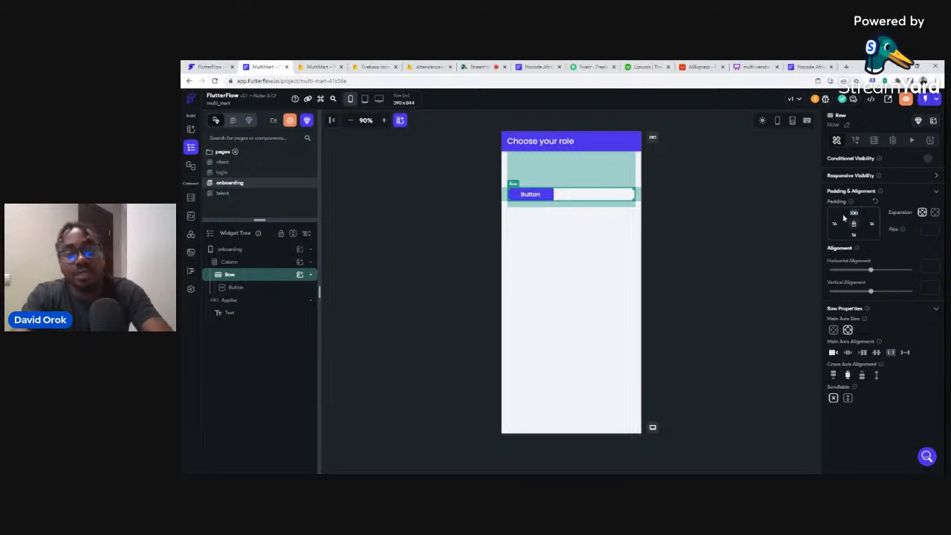
type("16")
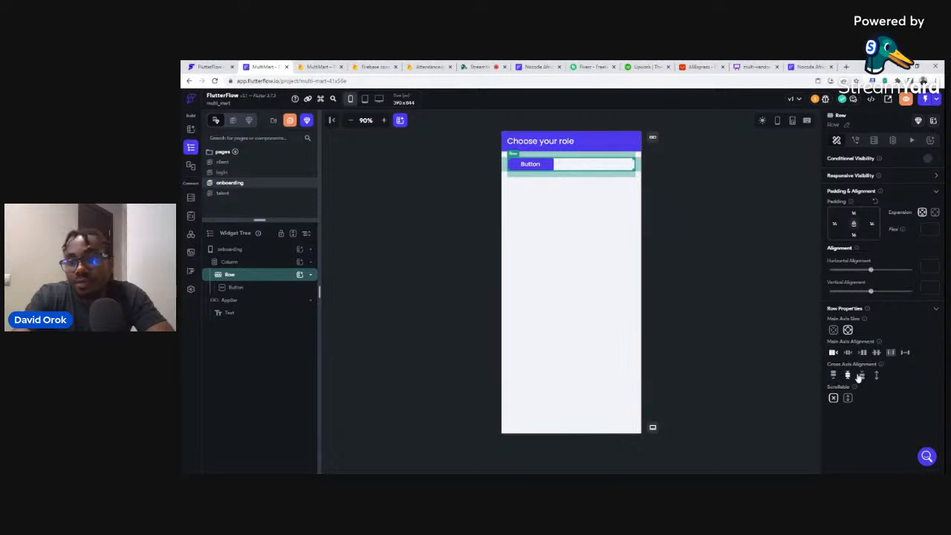
Centre the button within its row and label it 'Talent'.
left_click(877, 353)
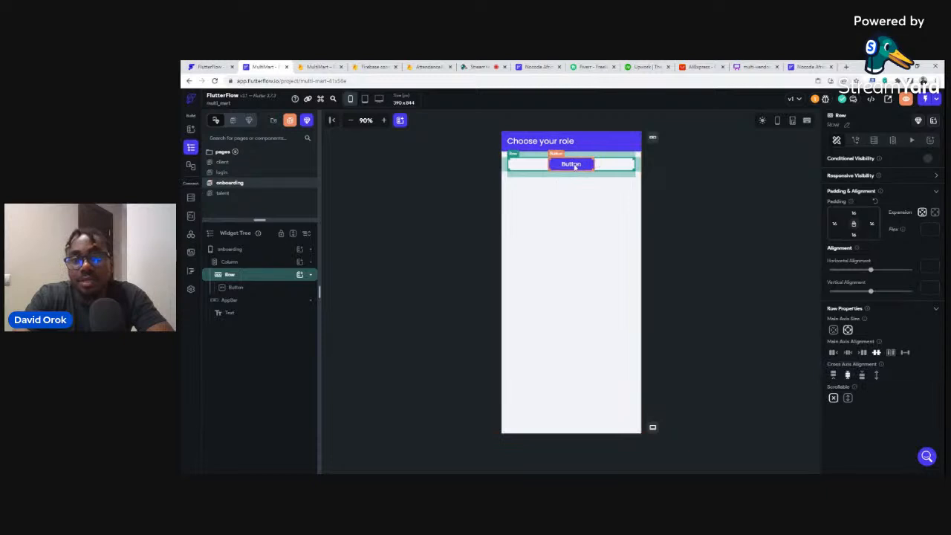
left_click(577, 166)
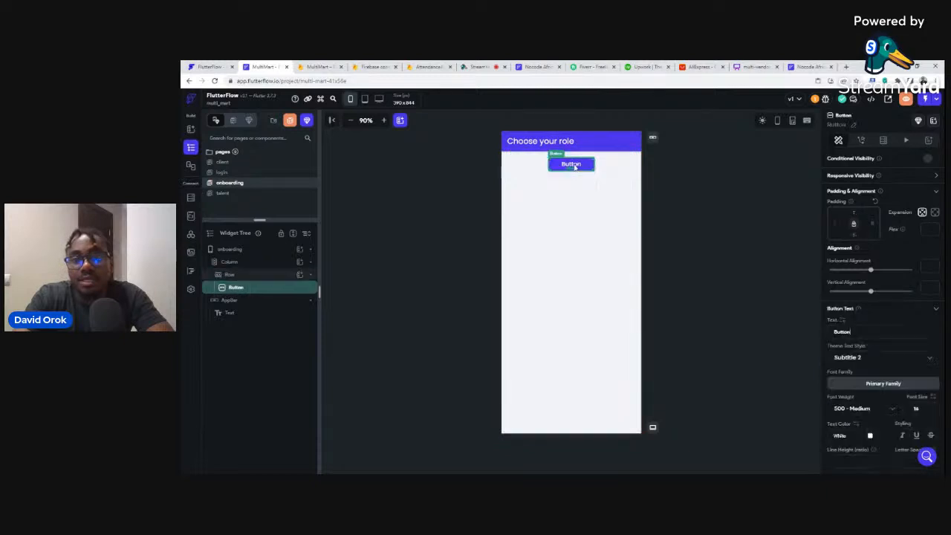
double_click(847, 331)
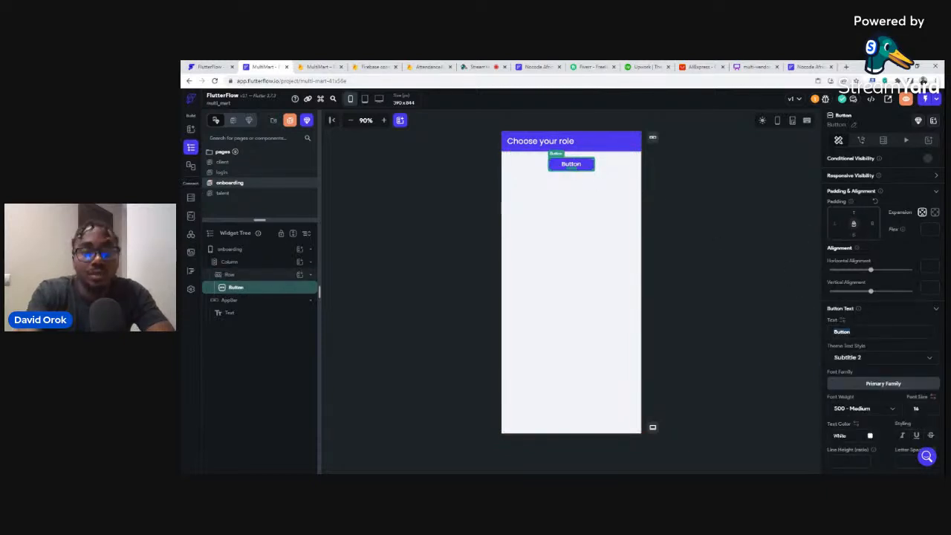
type("Talent")
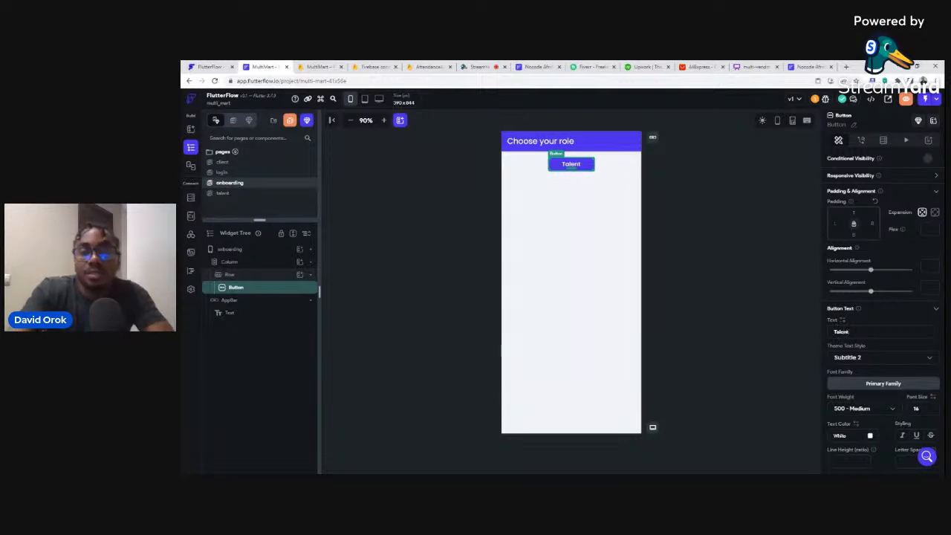
left_click(632, 172)
Duplicate the Talent row, relabel the copy's button 'Client' and fill it Secondary teal.
left_click(614, 169)
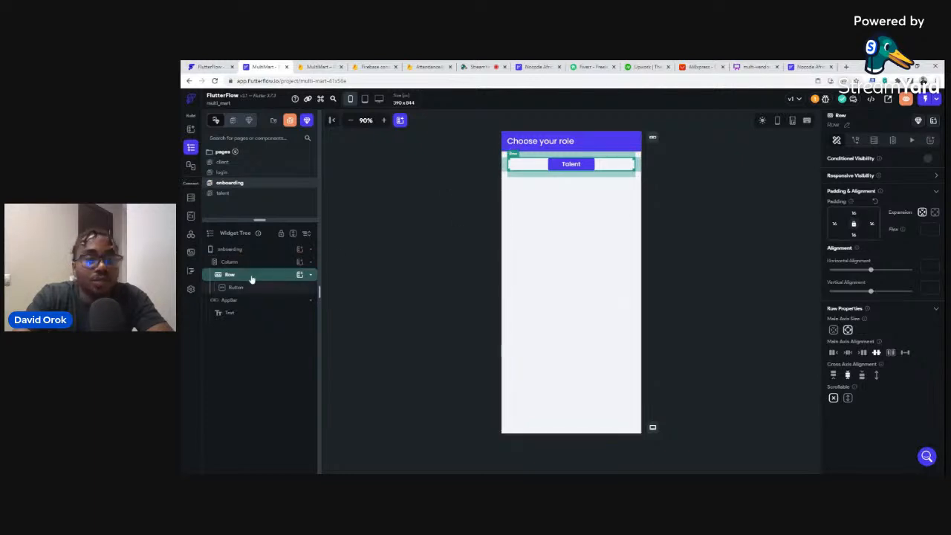
key("ctrl+d")
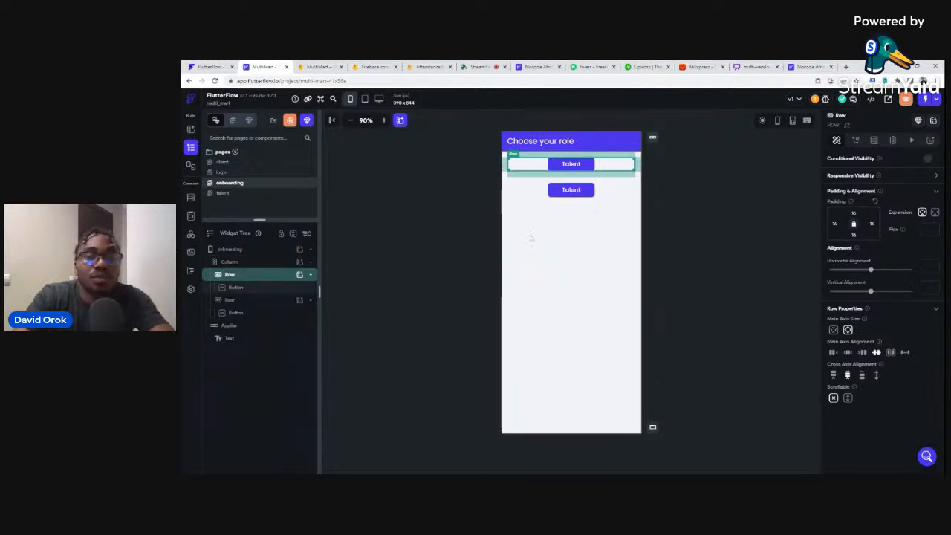
left_click(537, 194)
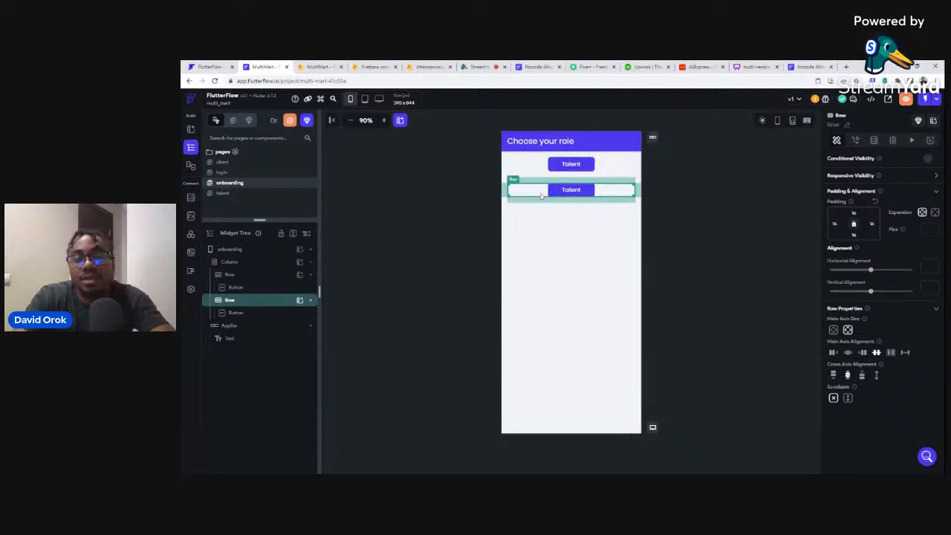
left_click(577, 193)
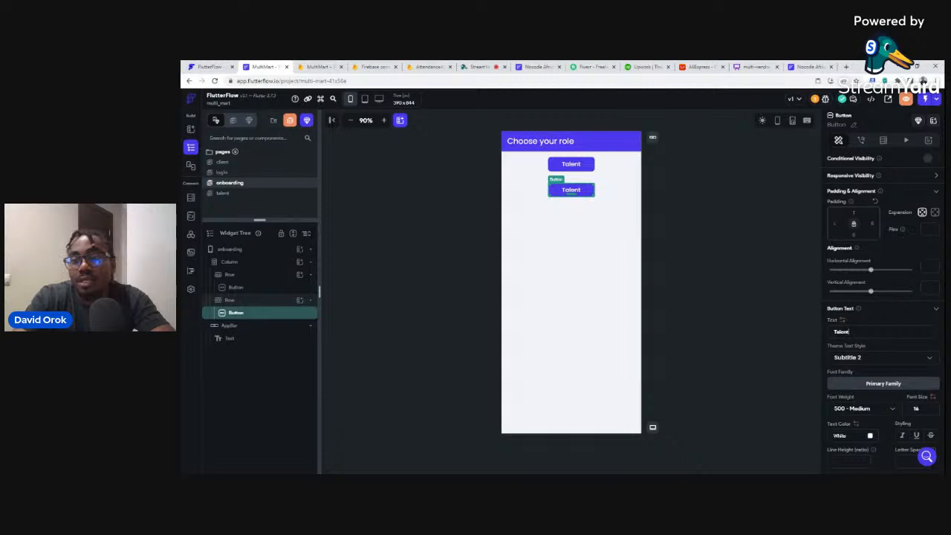
key("ctrl+a")
type("Clien")
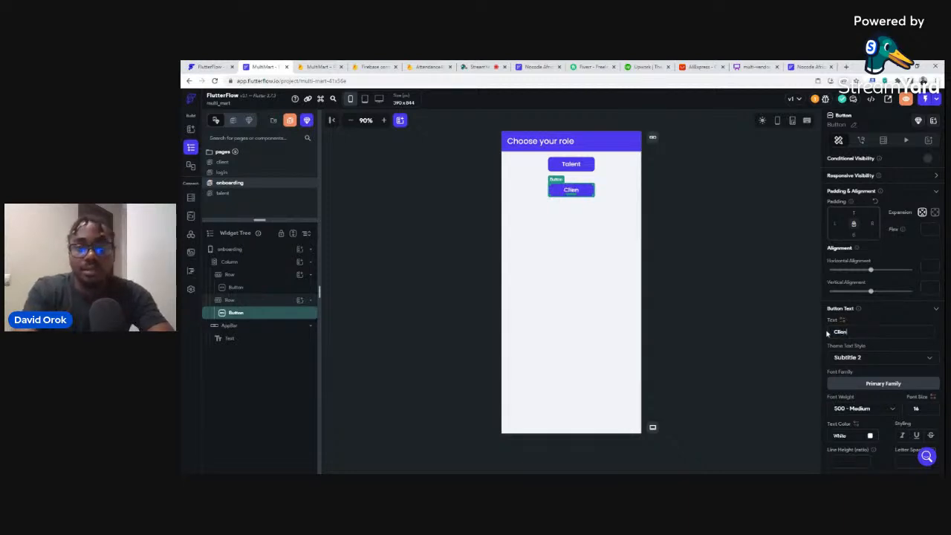
type("t")
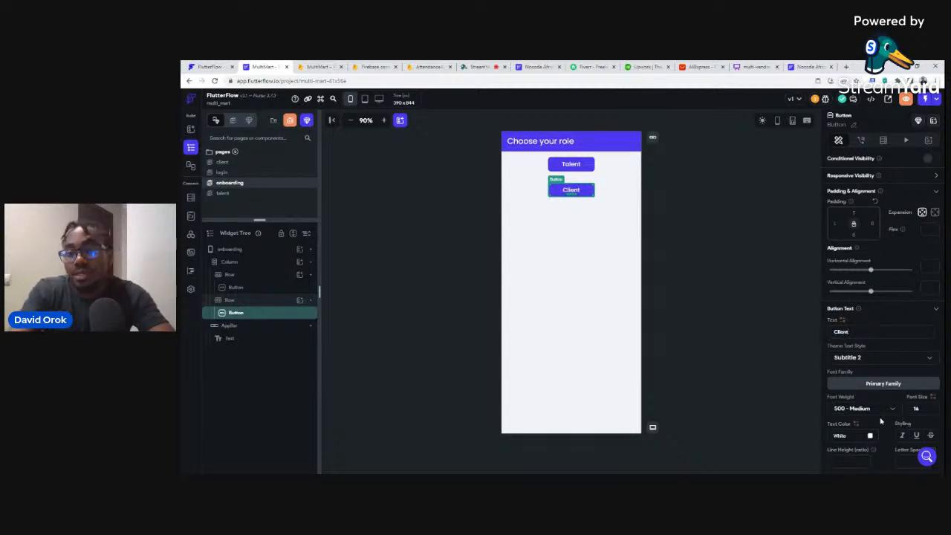
scroll(880, 421, "down", 2)
left_click(869, 450)
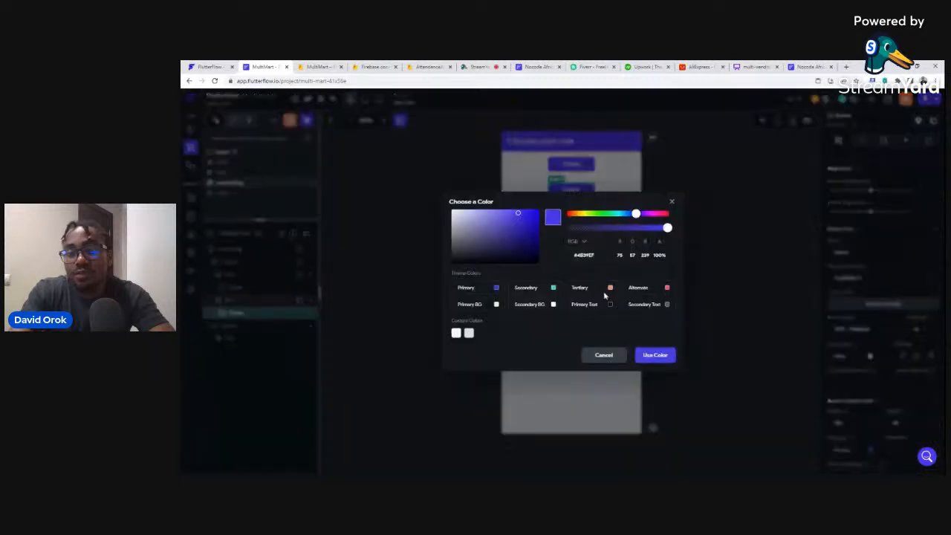
left_click(555, 289)
left_click(675, 205)
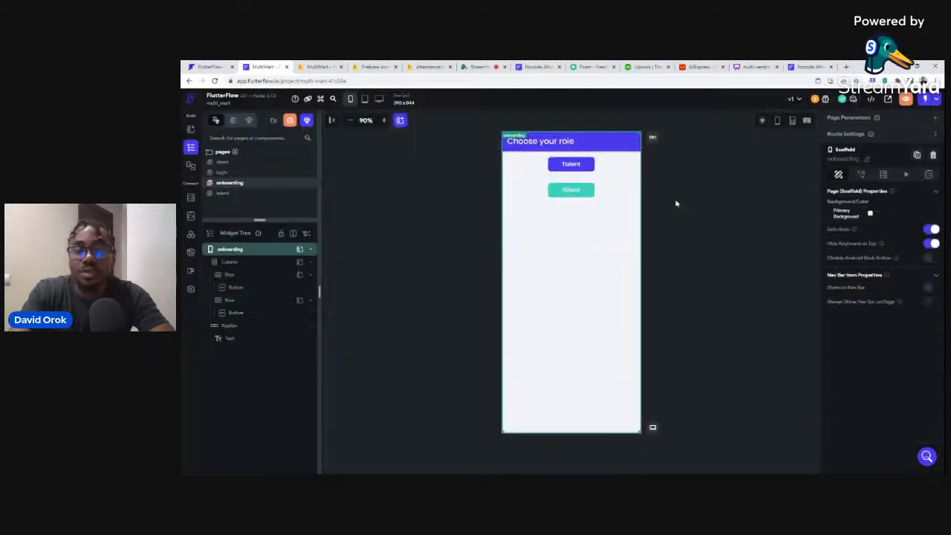
Set the Talent row's top padding to 100, compare both buttons, then reduce it.
left_click(606, 165)
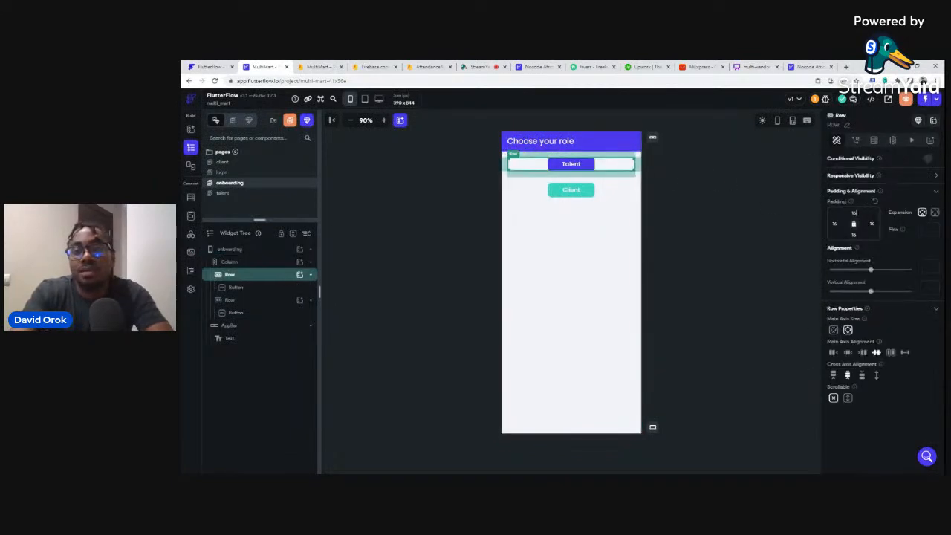
type("100")
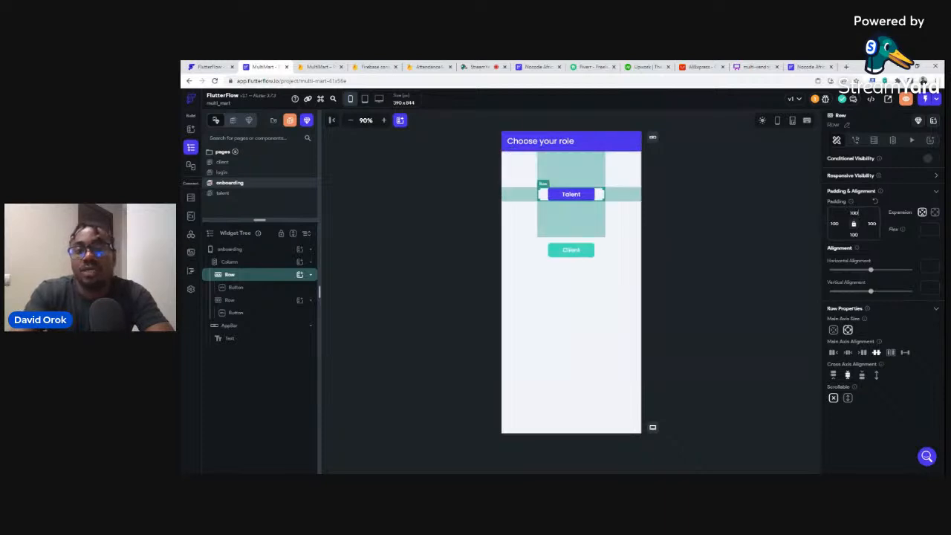
left_click(721, 258)
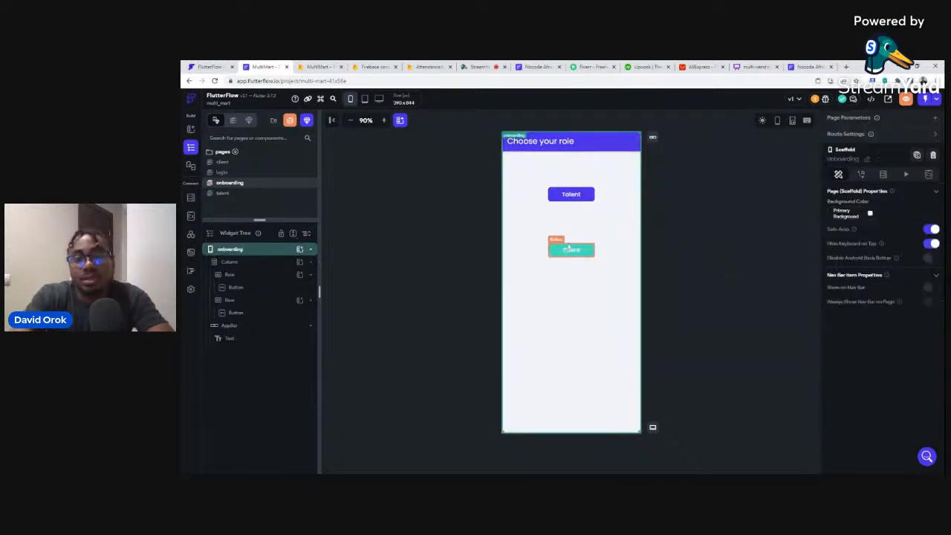
left_click(570, 248)
left_click(567, 197)
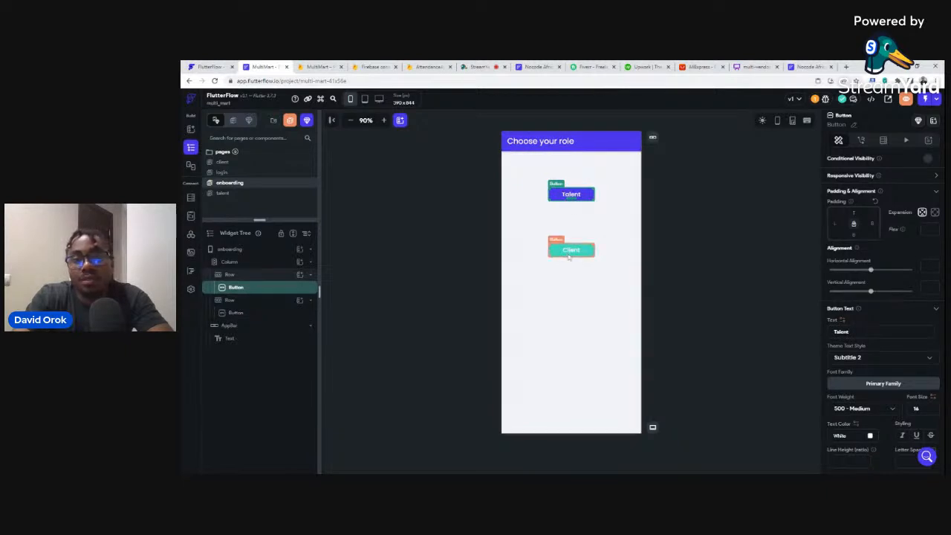
left_click(569, 253)
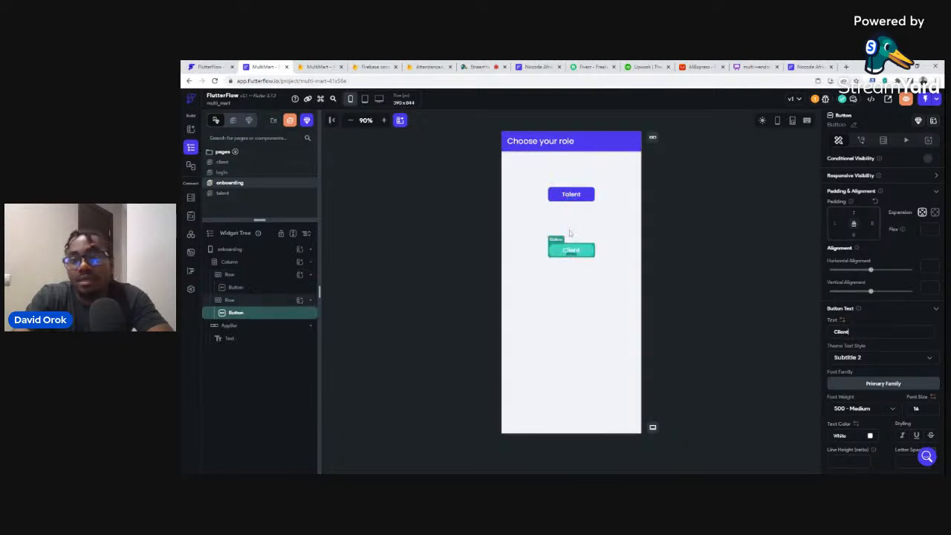
left_click(568, 199)
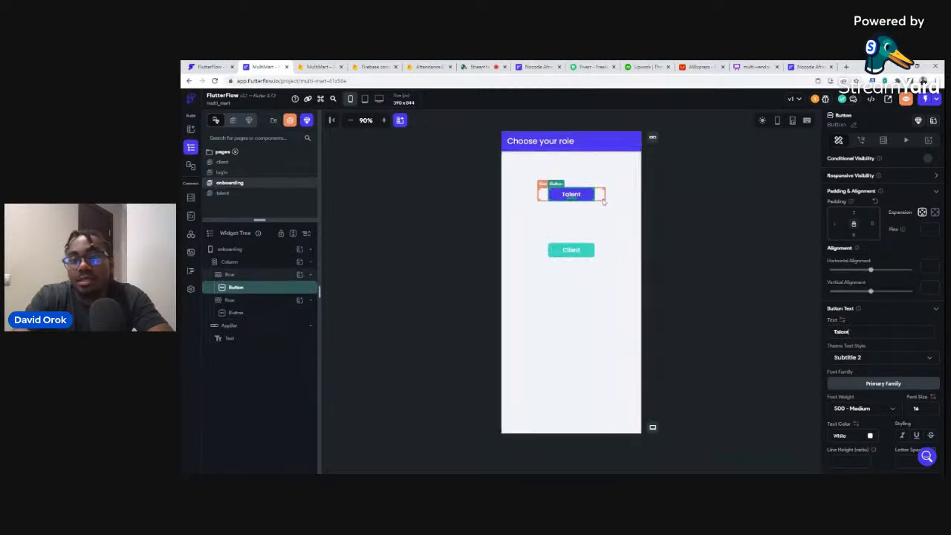
left_click(602, 200)
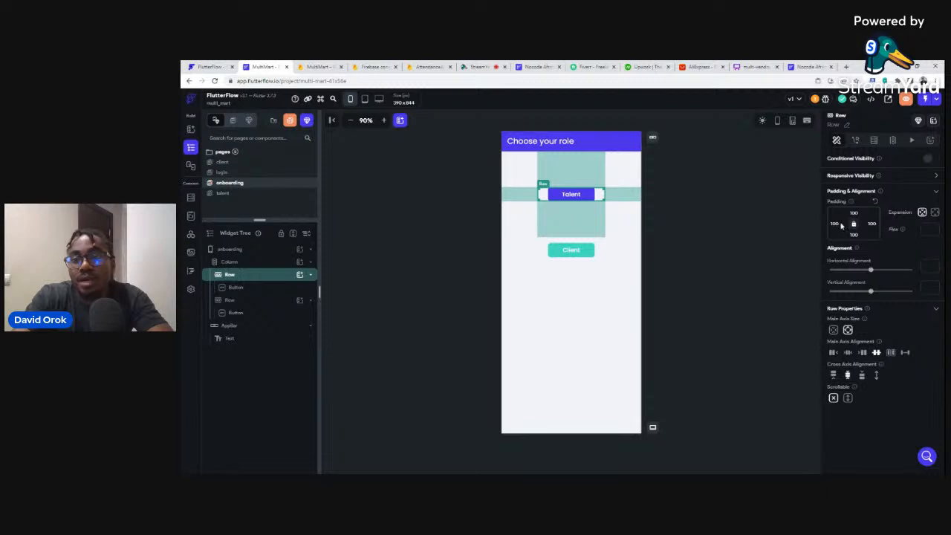
key("BackSpace")
key("BackSpace")
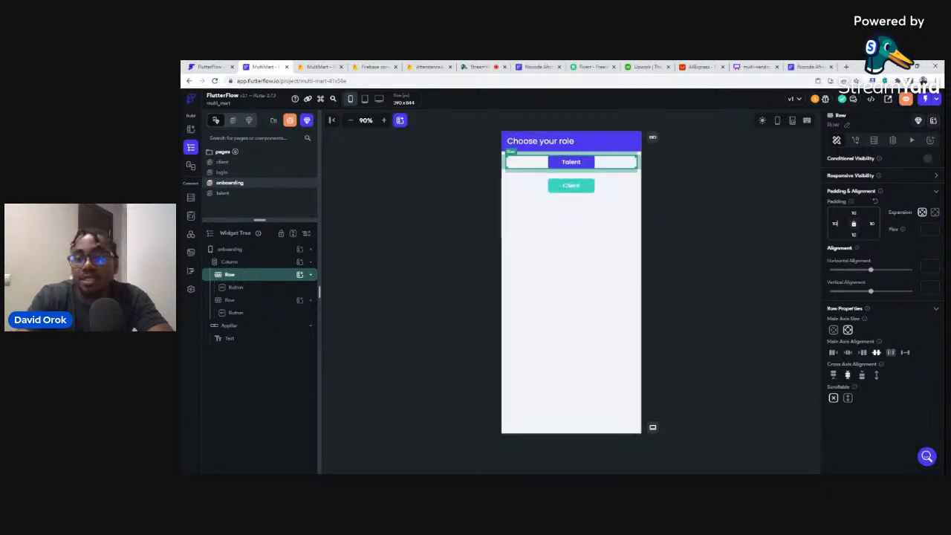
type("6")
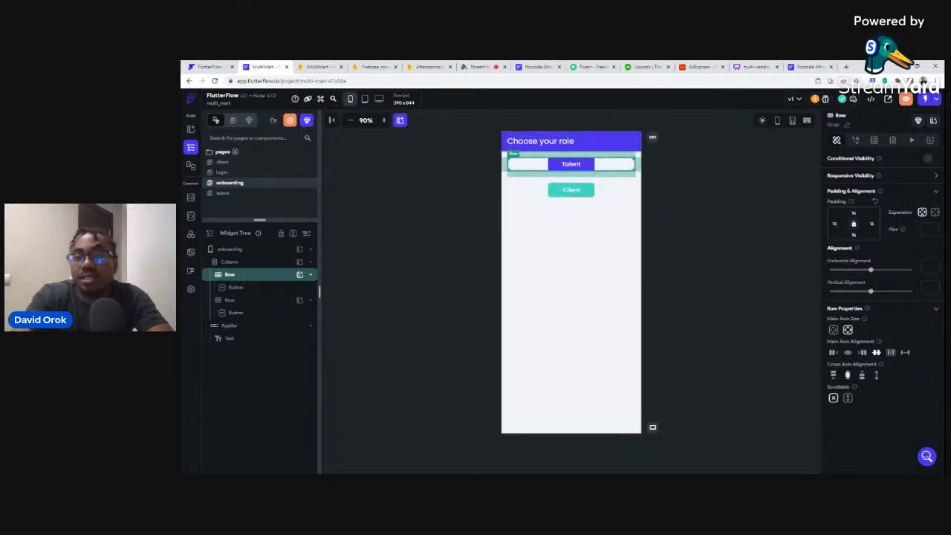
left_click(707, 223)
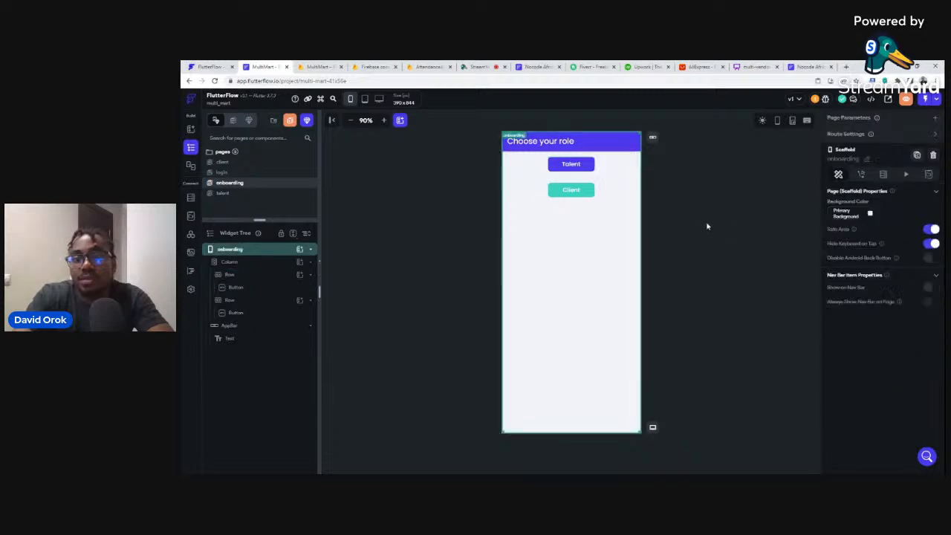
Re-enter 100 as the Talent row's top padding, check both buttons, and open the login page.
left_click(613, 166)
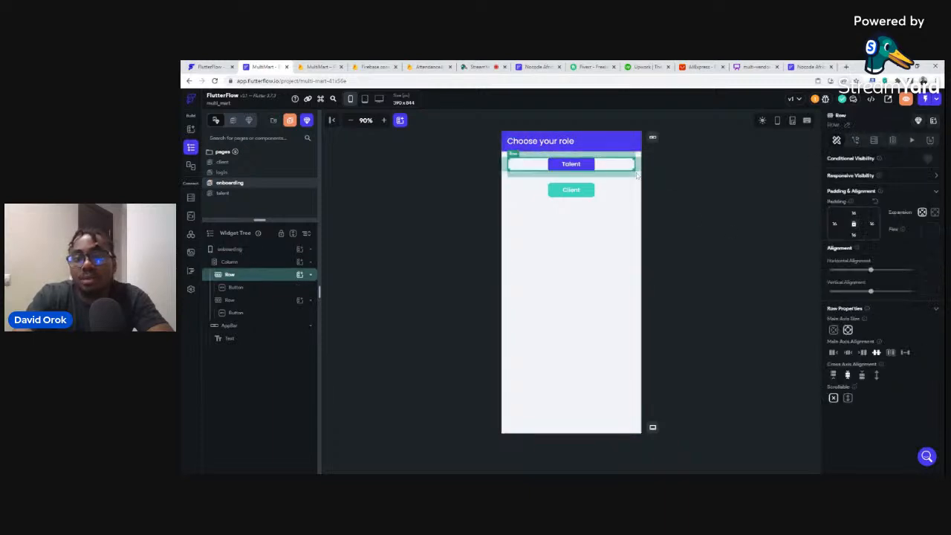
double_click(855, 213)
type("100")
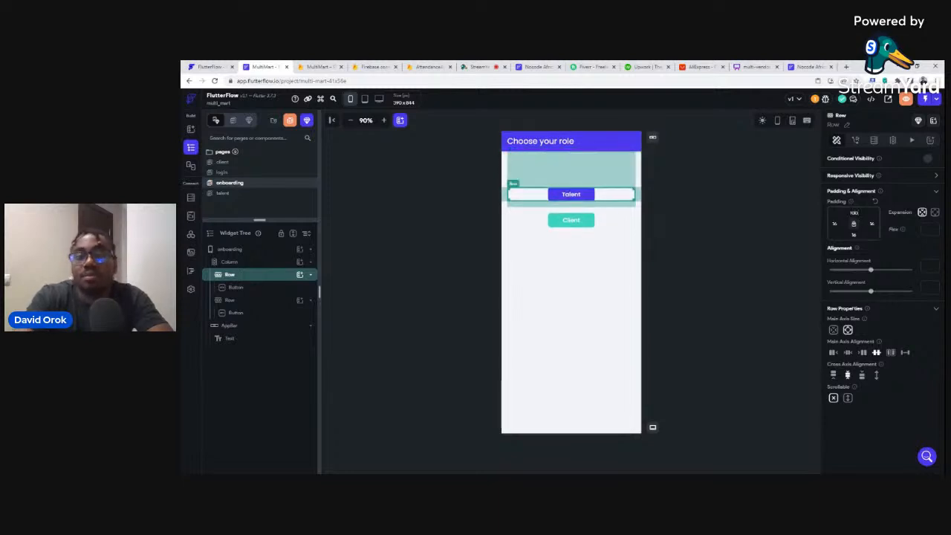
left_click(698, 216)
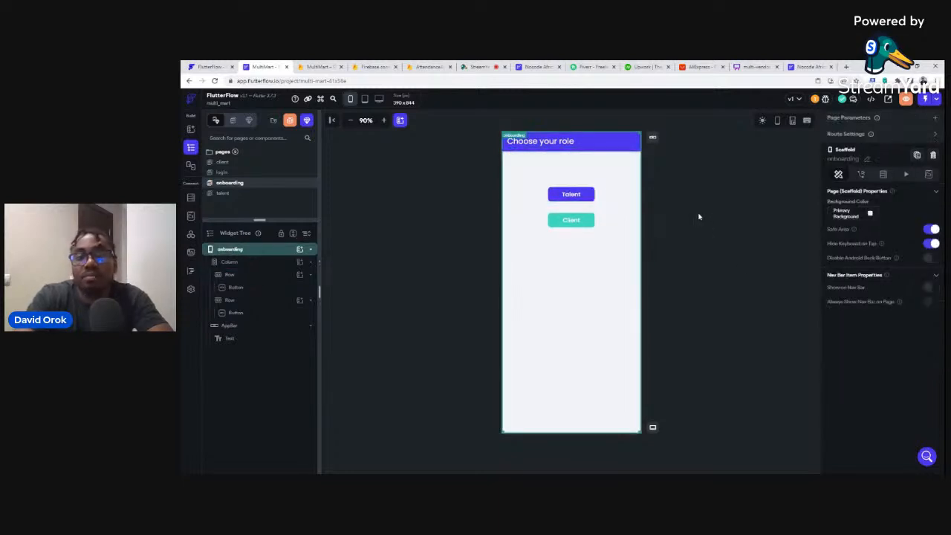
left_click(566, 195)
left_click(571, 220)
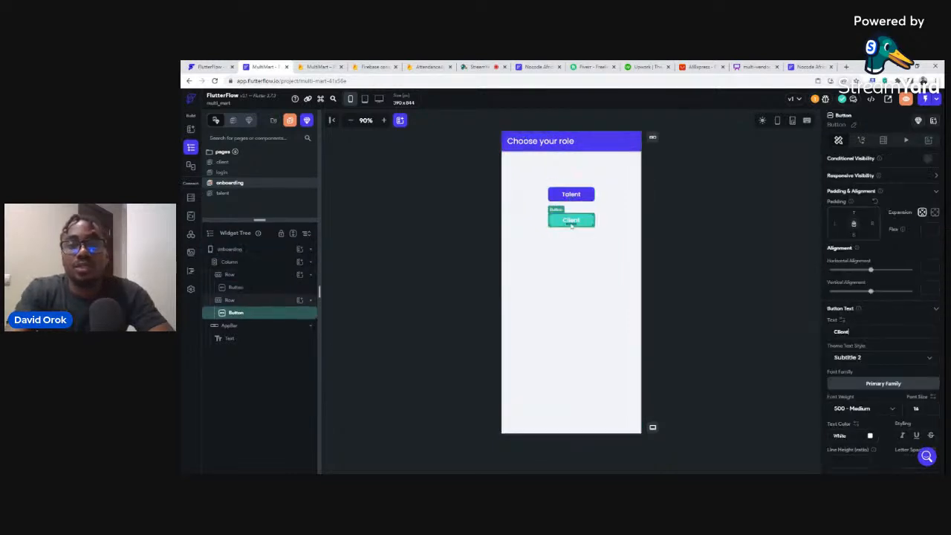
left_click(667, 175)
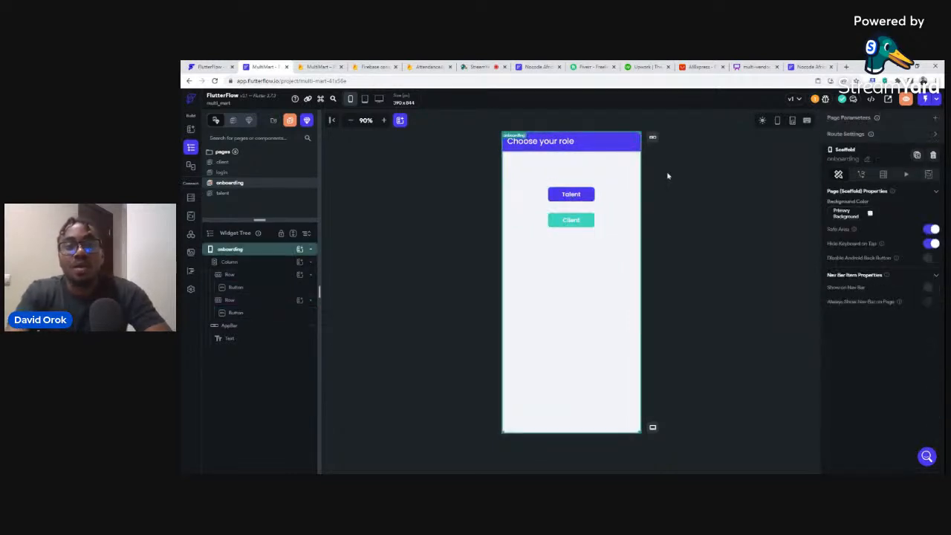
left_click(223, 172)
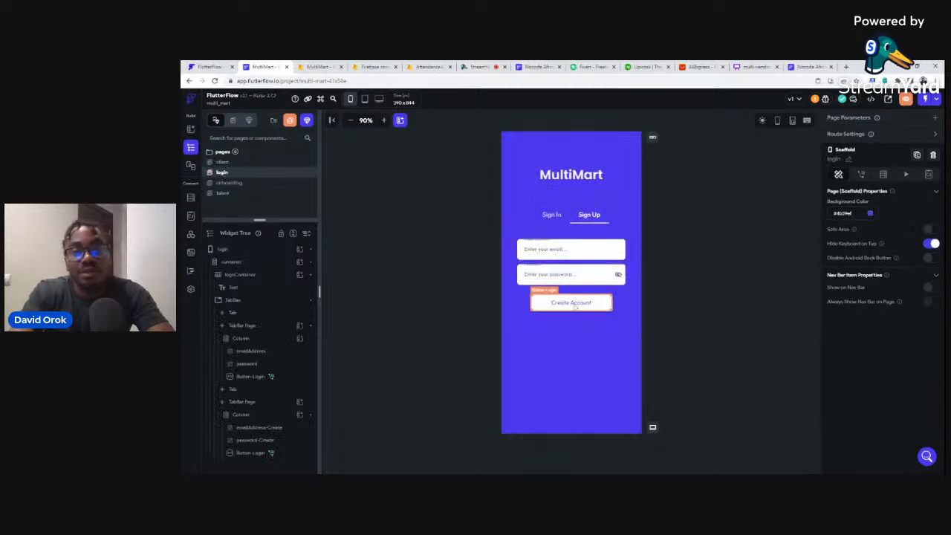
Open the onboarding page with the 'Choose your role' header and Talent/Client buttons.
left_click(249, 183)
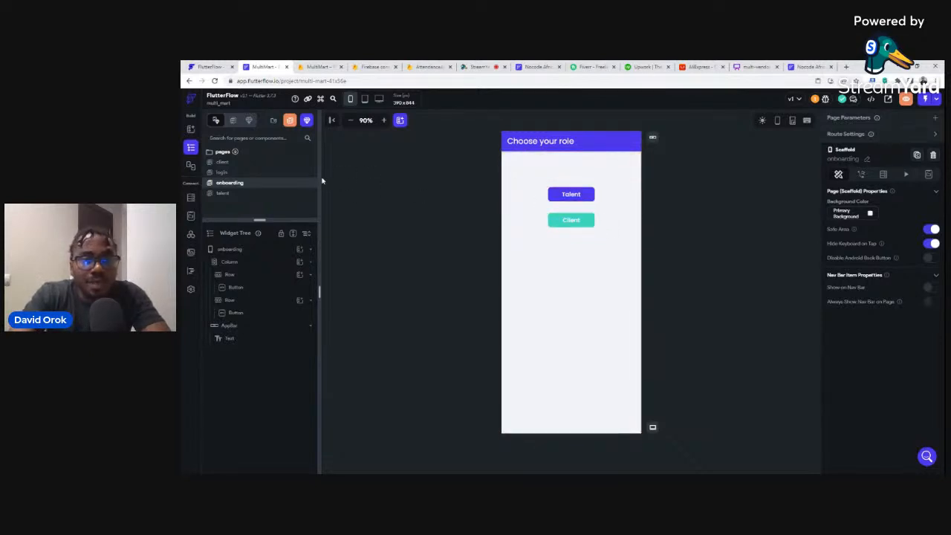
Set the Client Dashboard app bar's background colour to the teal Secondary colour.
left_click(225, 161)
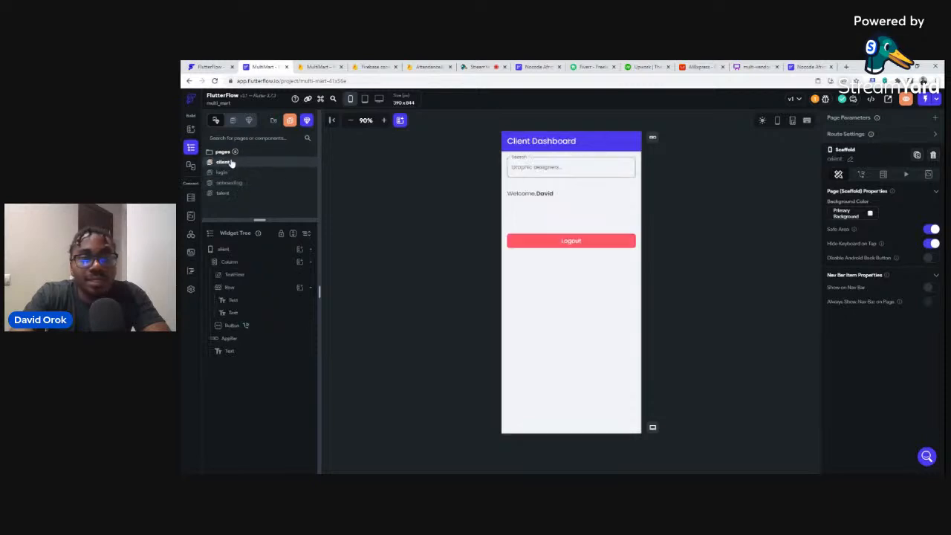
left_click(616, 143)
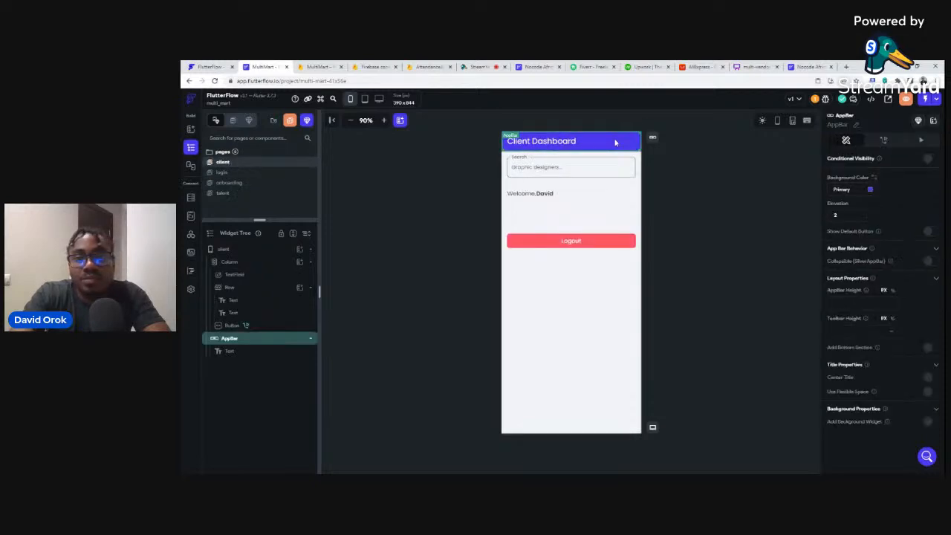
left_click(870, 190)
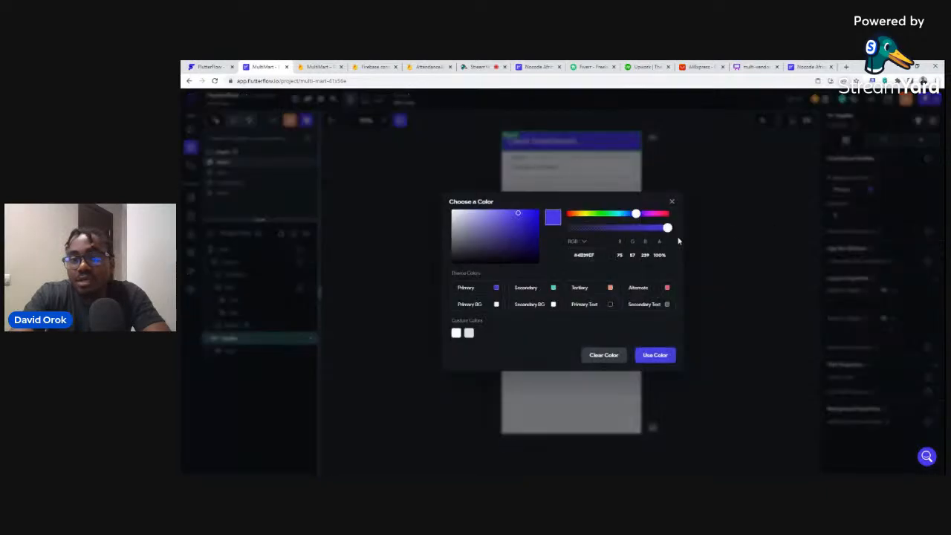
left_click(553, 290)
left_click(740, 189)
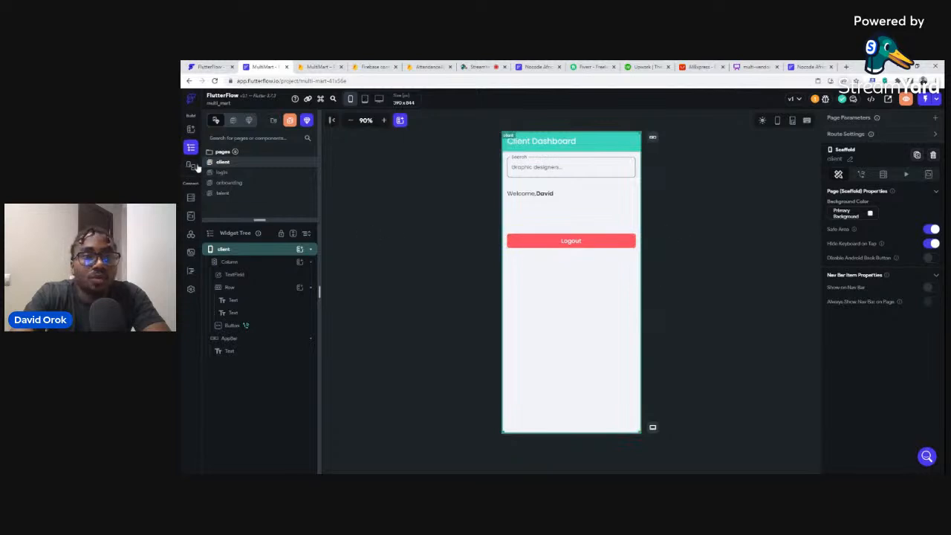
Check the talent and onboarding pages, then bring up the Firestore users schema.
left_click(224, 194)
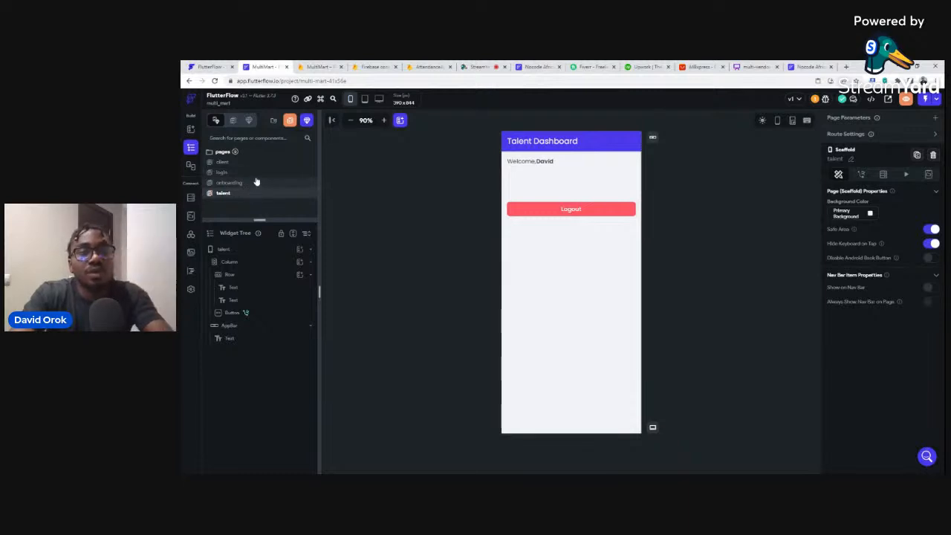
left_click(256, 184)
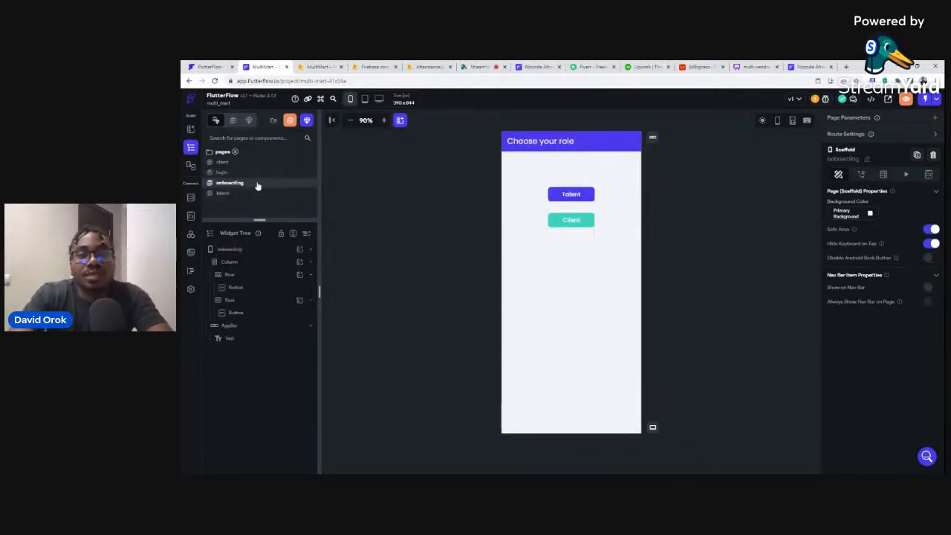
left_click(191, 198)
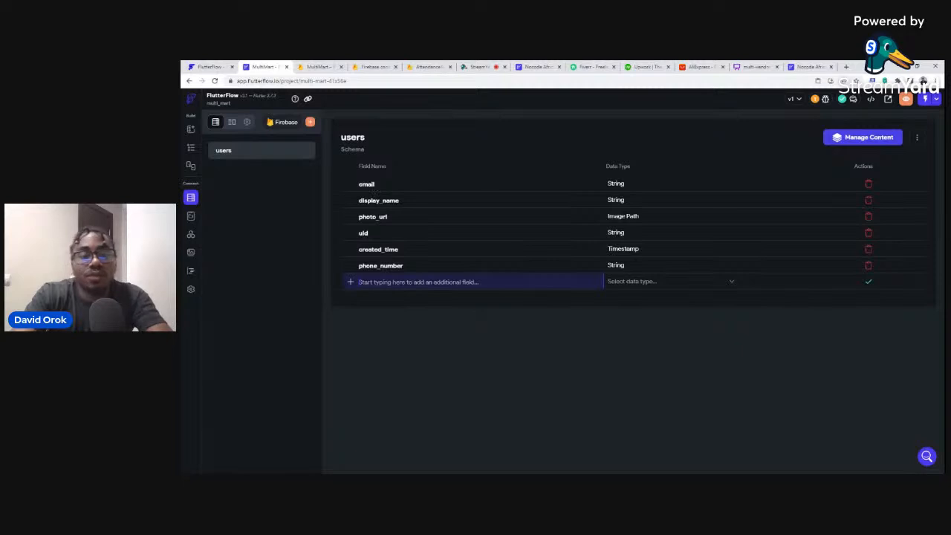
Create two Boolean fields, 'talent' and 'client', in the Firestore users schema.
type("tale")
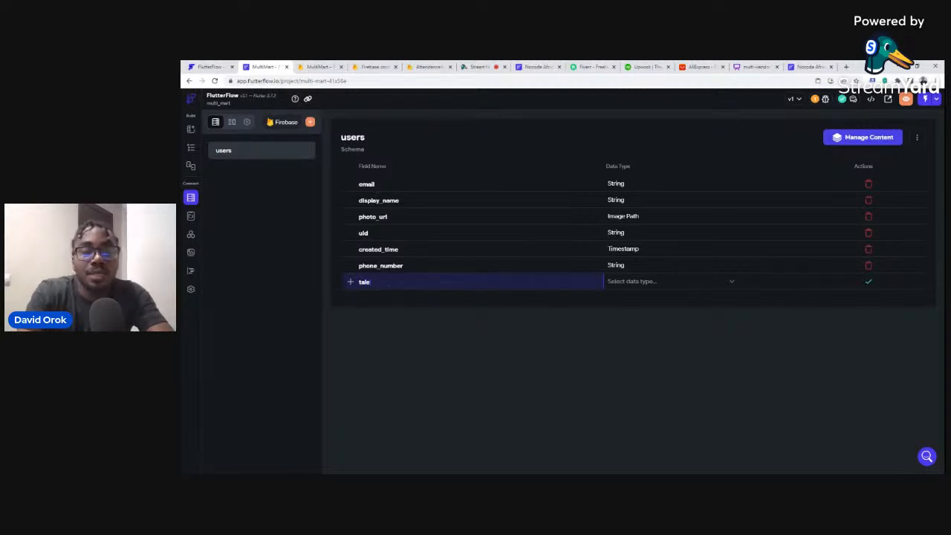
type("nt")
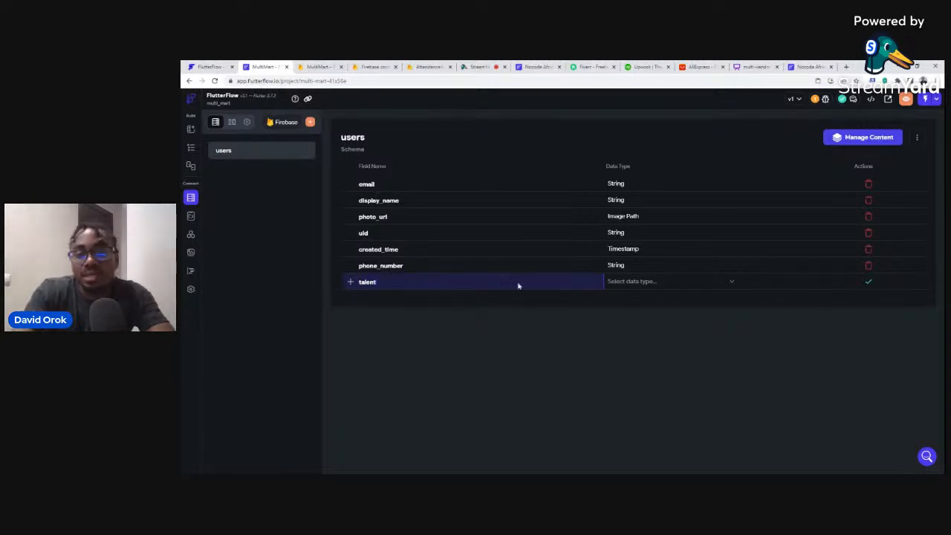
left_click(645, 283)
left_click(636, 245)
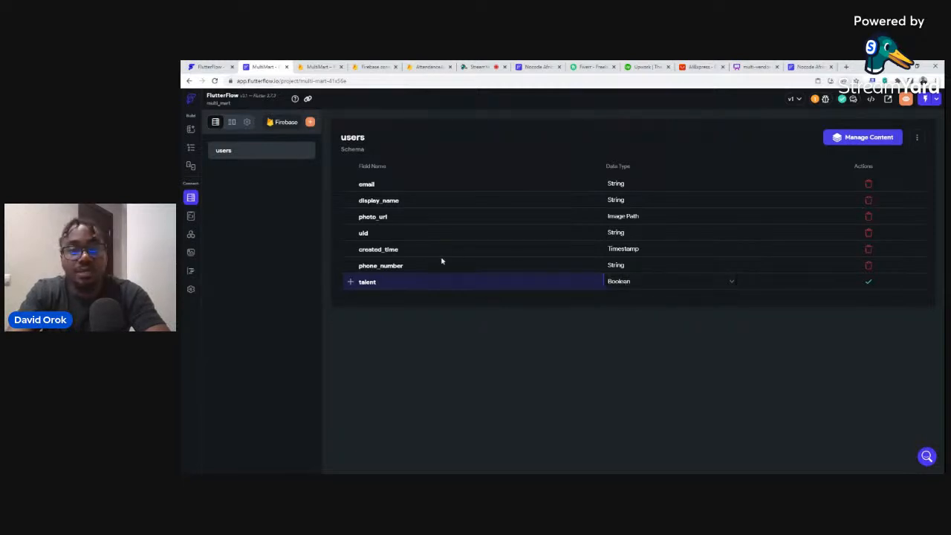
left_click(866, 282)
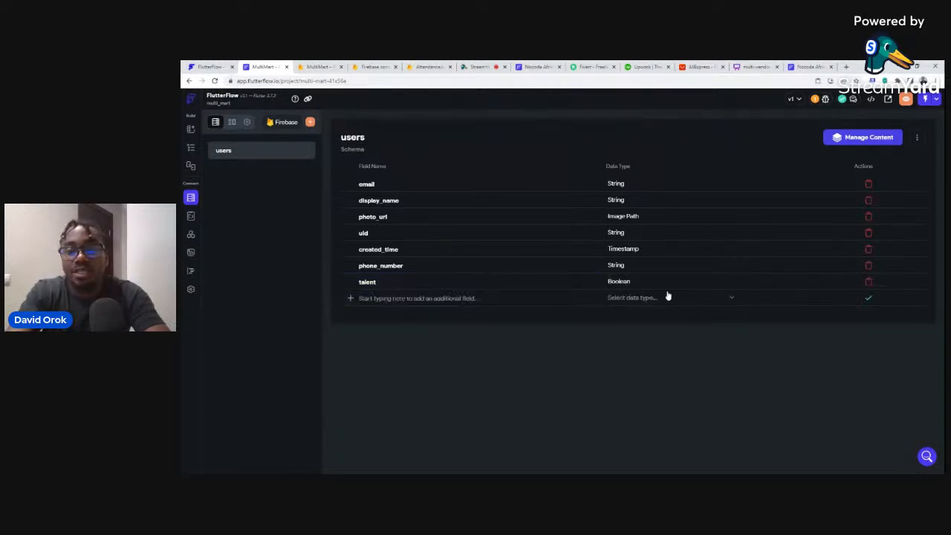
type("cl")
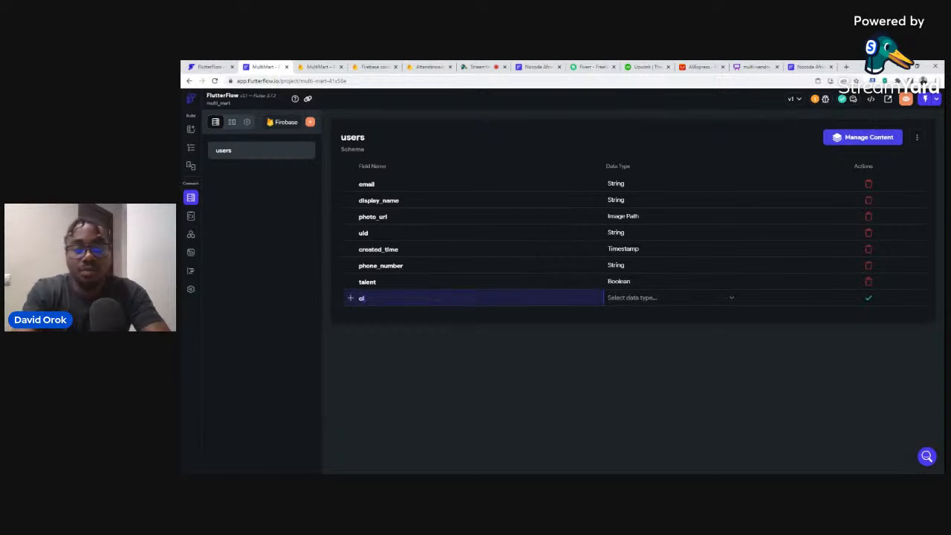
type("ient")
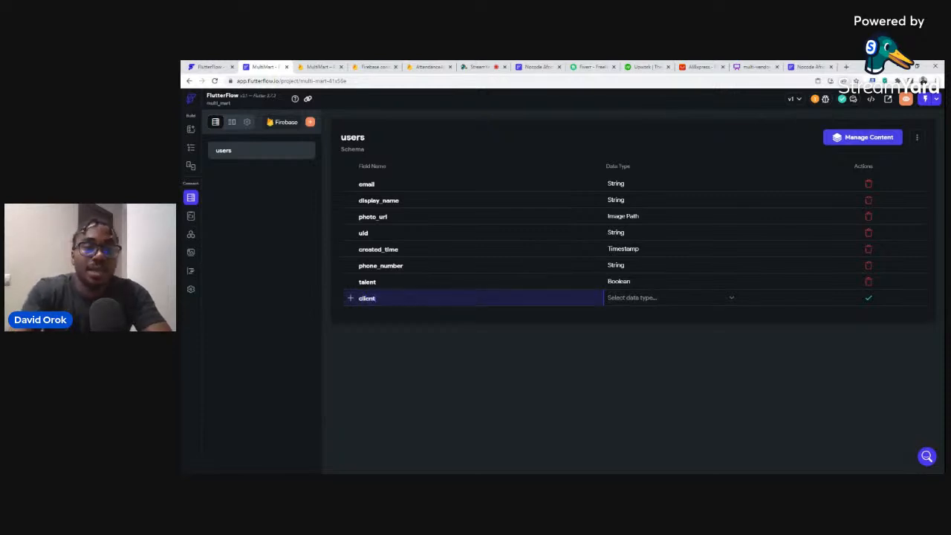
left_click(614, 298)
left_click(635, 261)
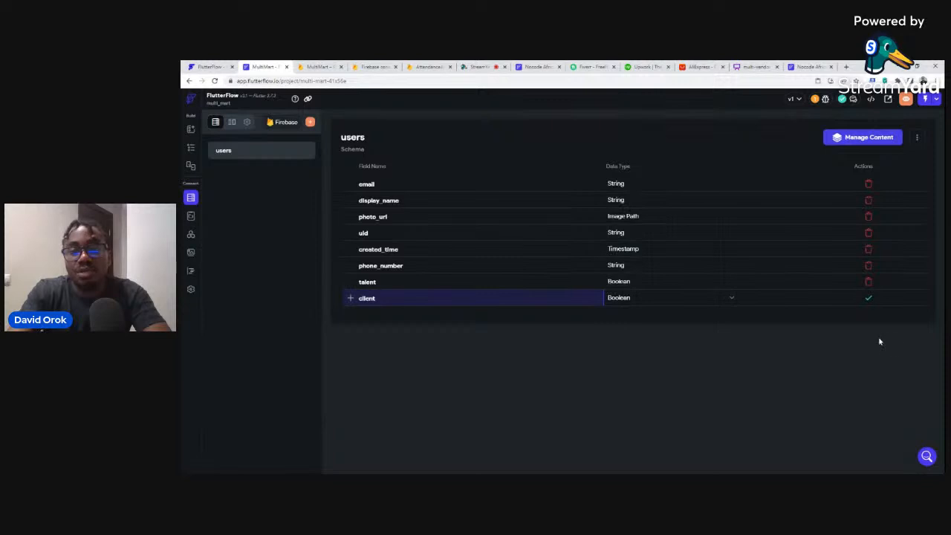
left_click(866, 299)
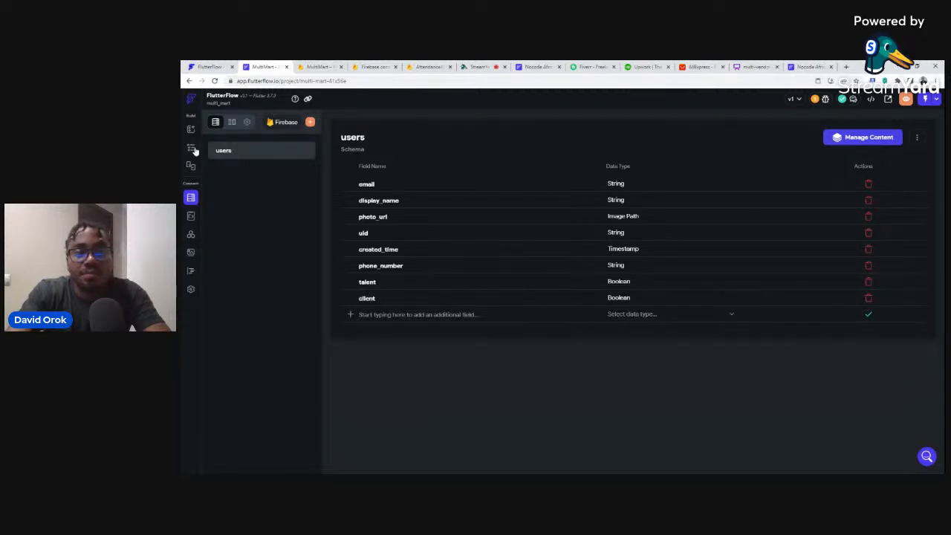
Go to Build > Authentication in the MultiMart Firebase project and get it started.
left_click(306, 65)
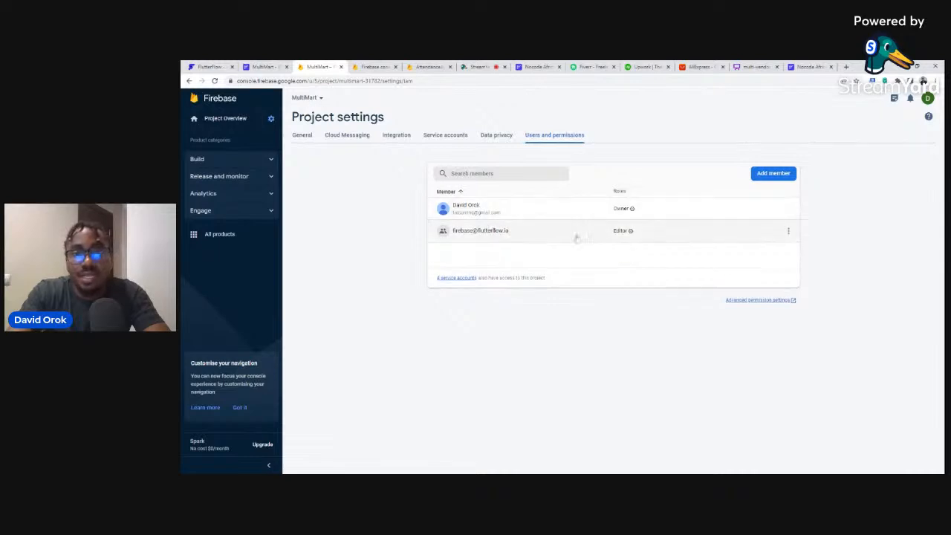
left_click(223, 159)
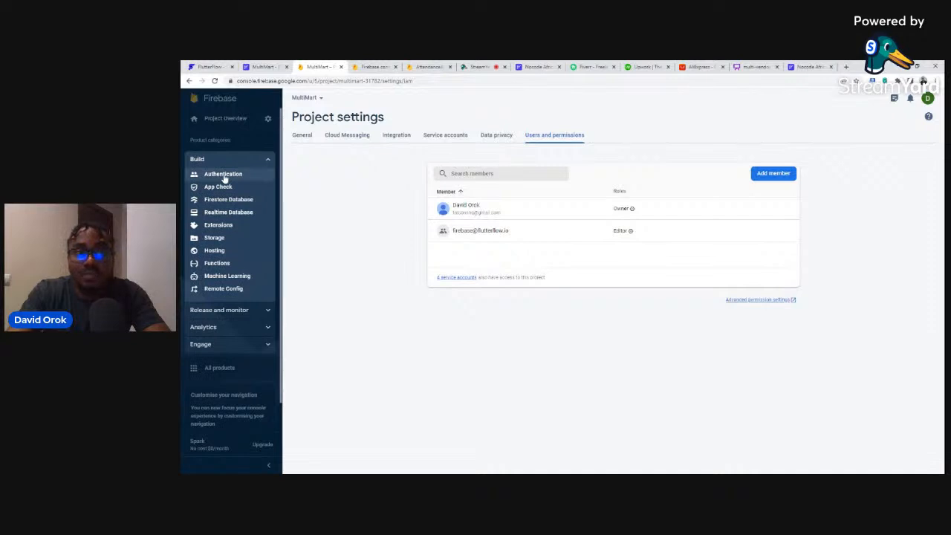
left_click(224, 175)
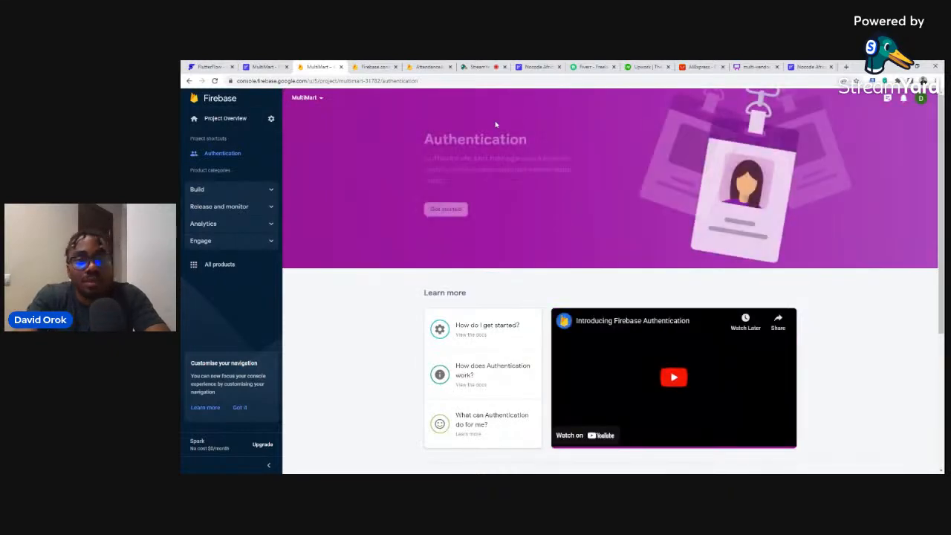
left_click(450, 210)
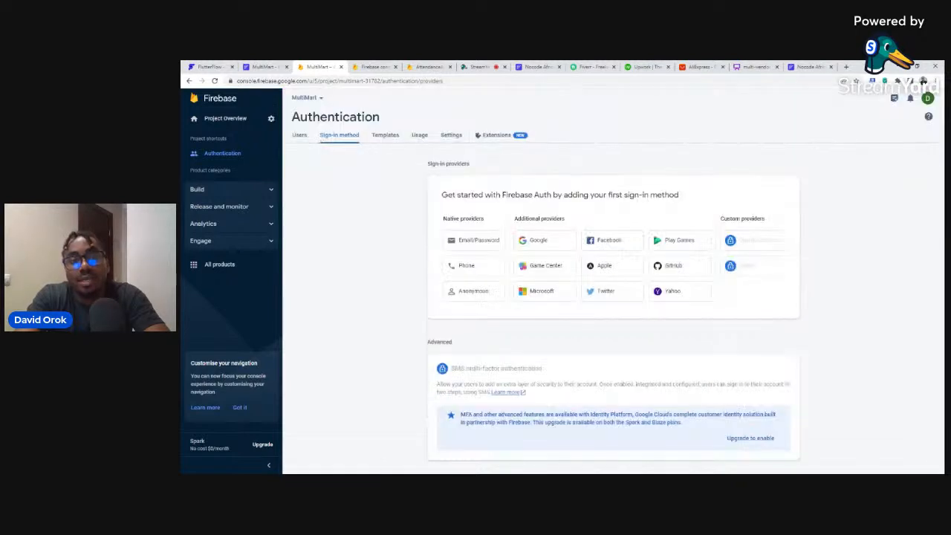
Enable and save the Email/Password sign-in provider, then go to Firestore Database.
left_click(470, 244)
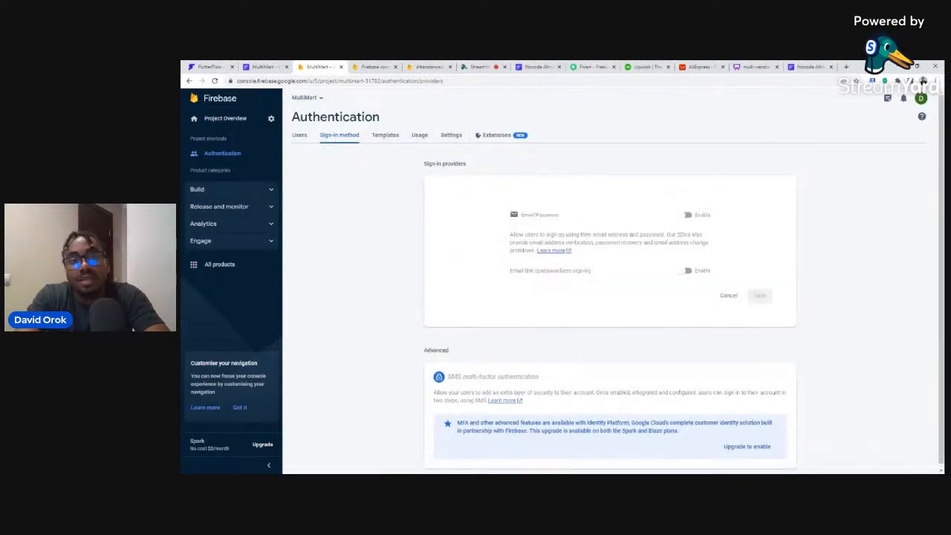
left_click(688, 216)
left_click(761, 297)
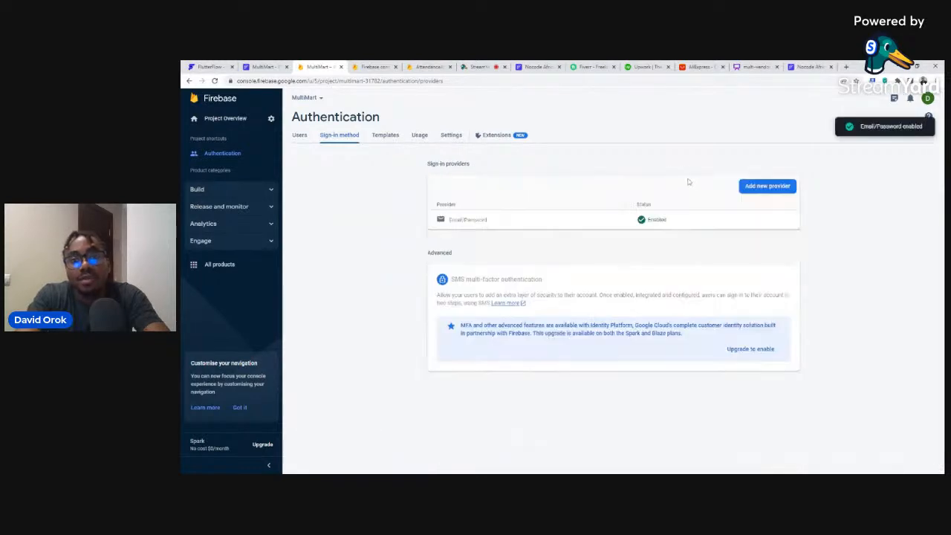
left_click(223, 190)
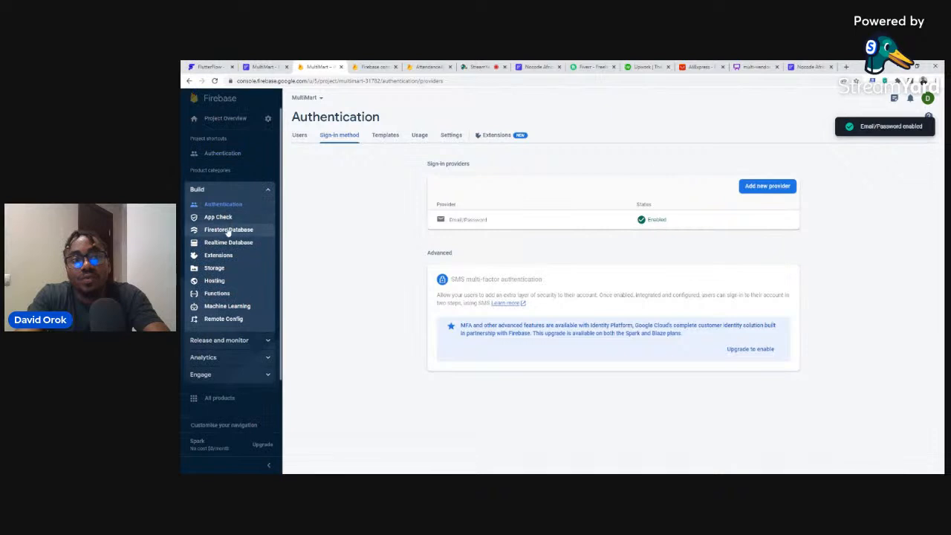
left_click(228, 231)
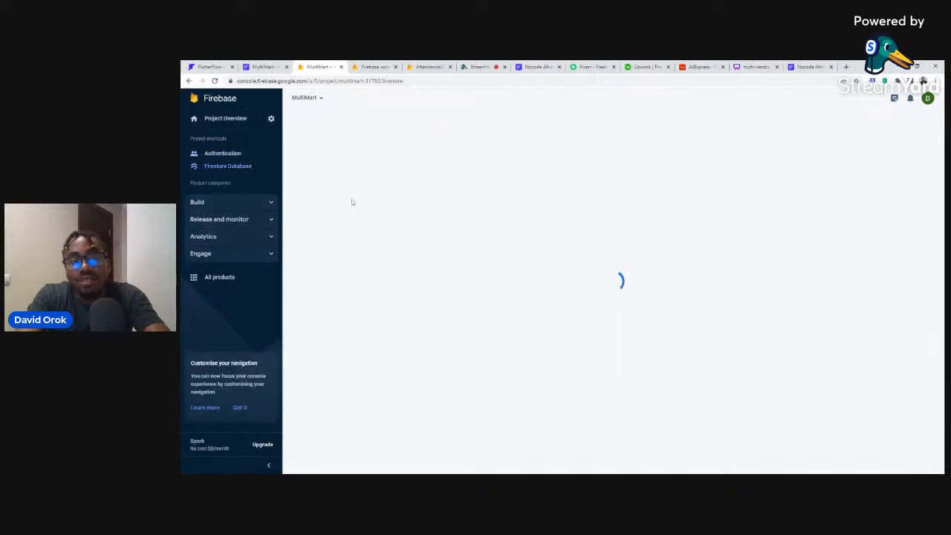
Create the Firestore database in test mode at nam5 (United States), then go to Storage.
left_click(242, 202)
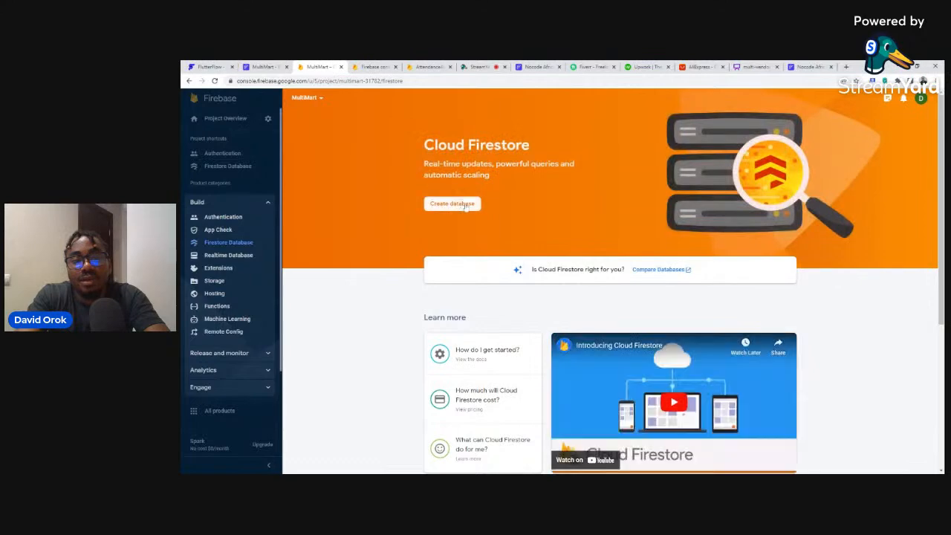
left_click(452, 203)
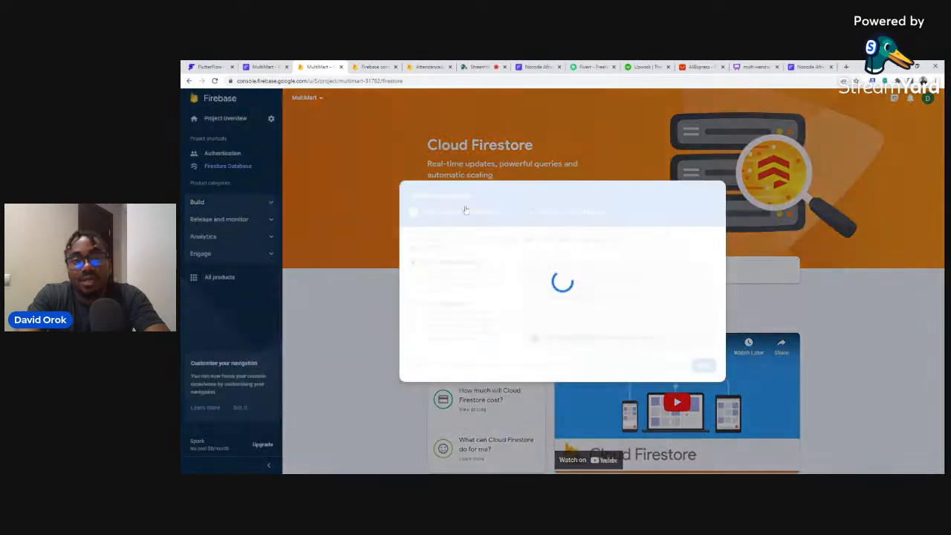
left_click(413, 304)
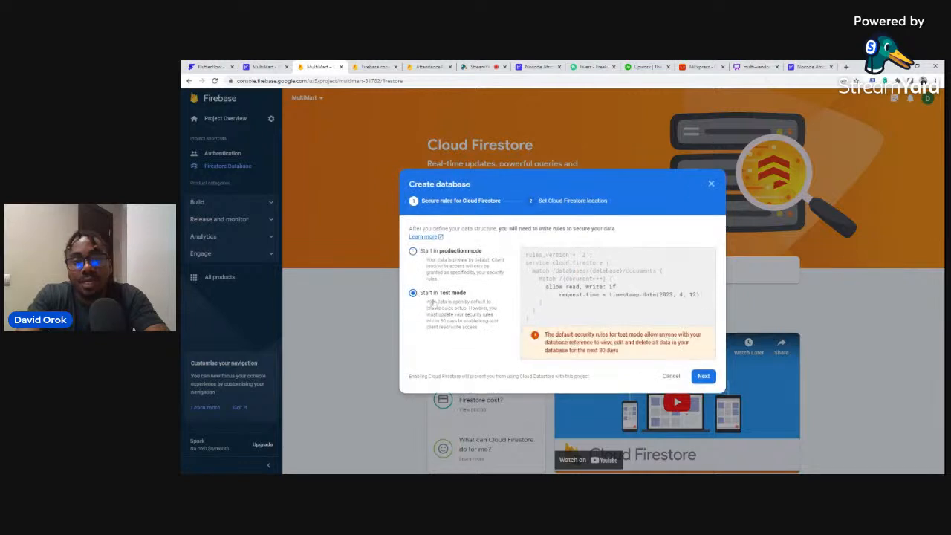
left_click(703, 376)
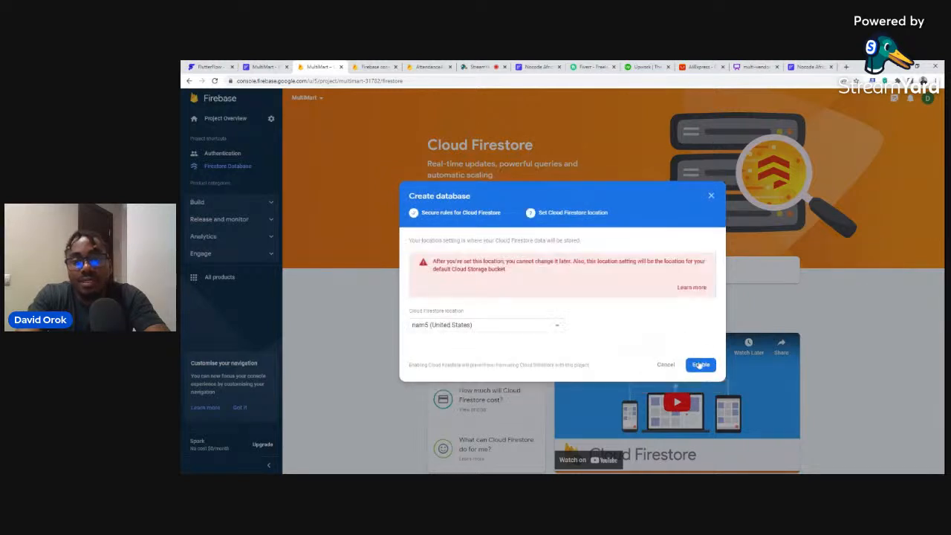
left_click(698, 365)
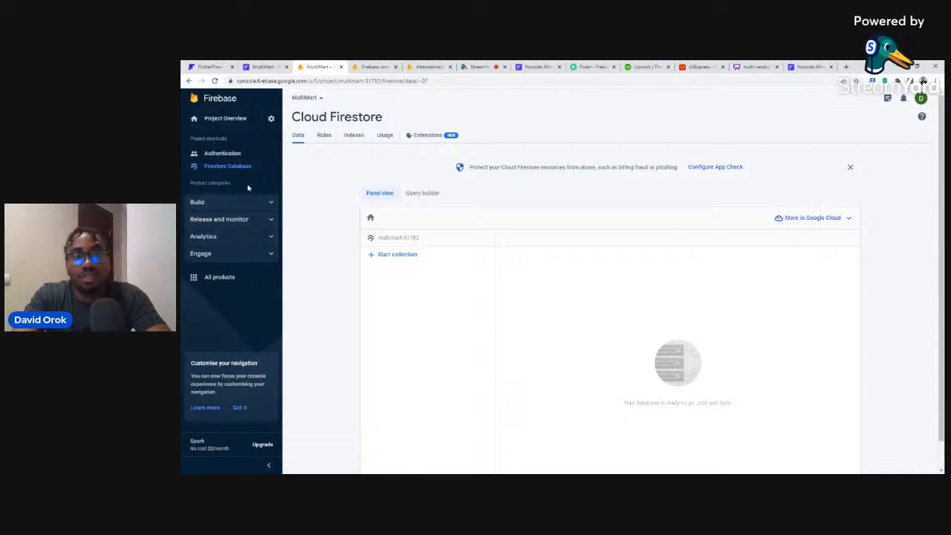
left_click(269, 203)
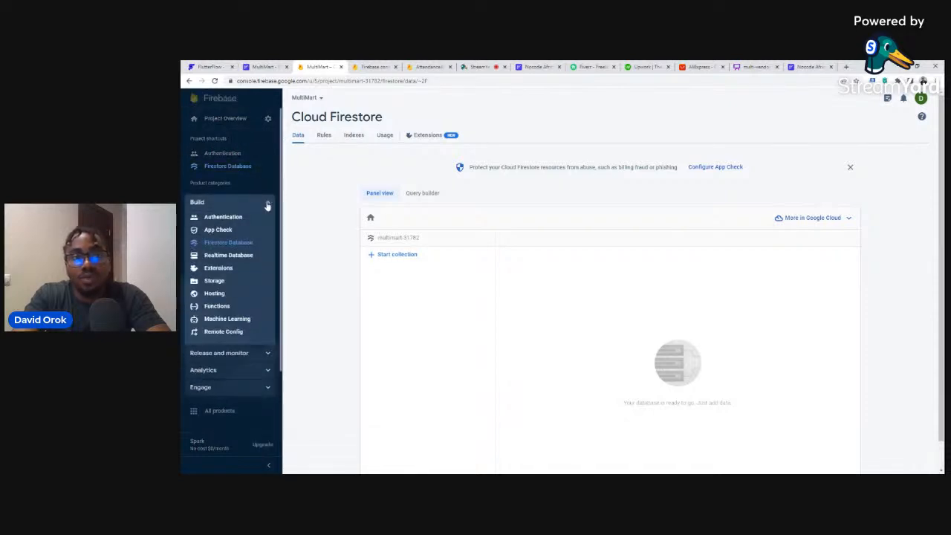
left_click(216, 281)
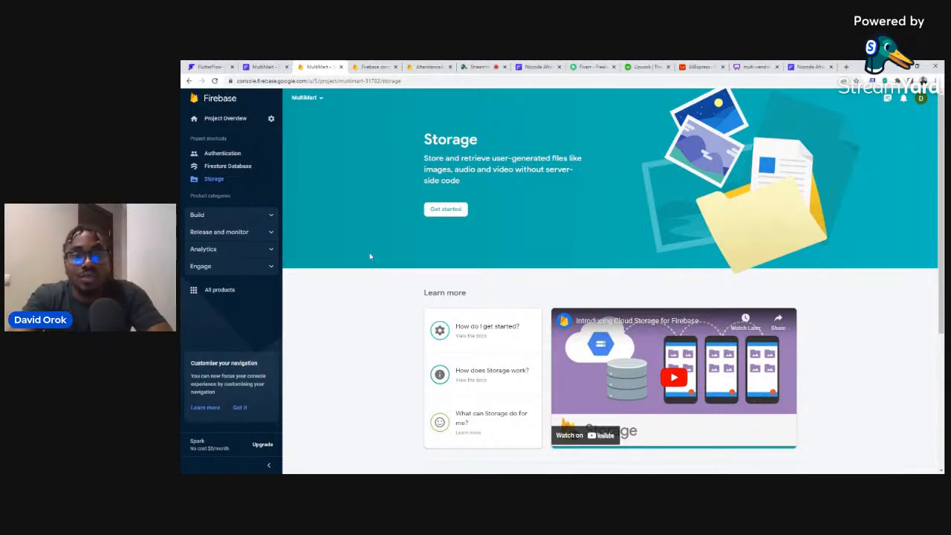
Create the default Cloud Storage bucket with test-mode rules, then return to FlutterFlow.
left_click(439, 214)
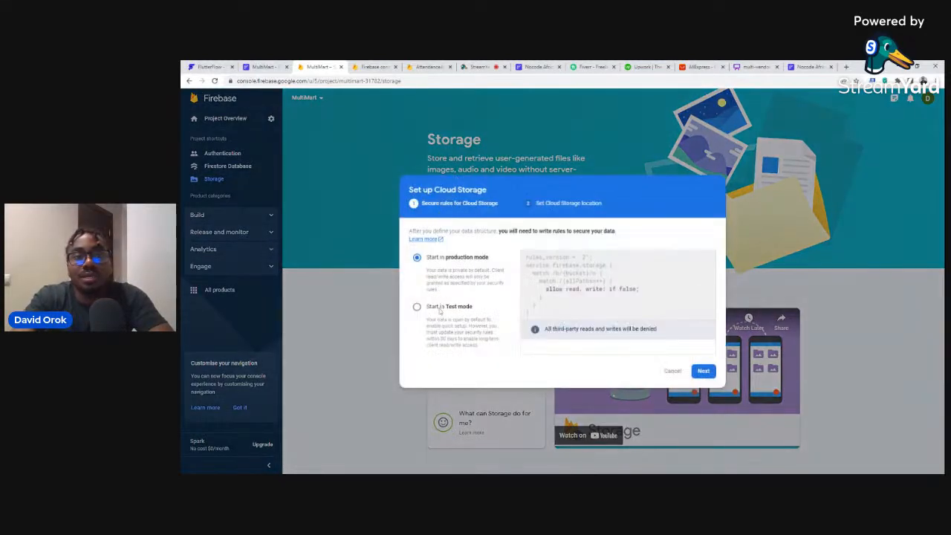
left_click(440, 311)
left_click(703, 372)
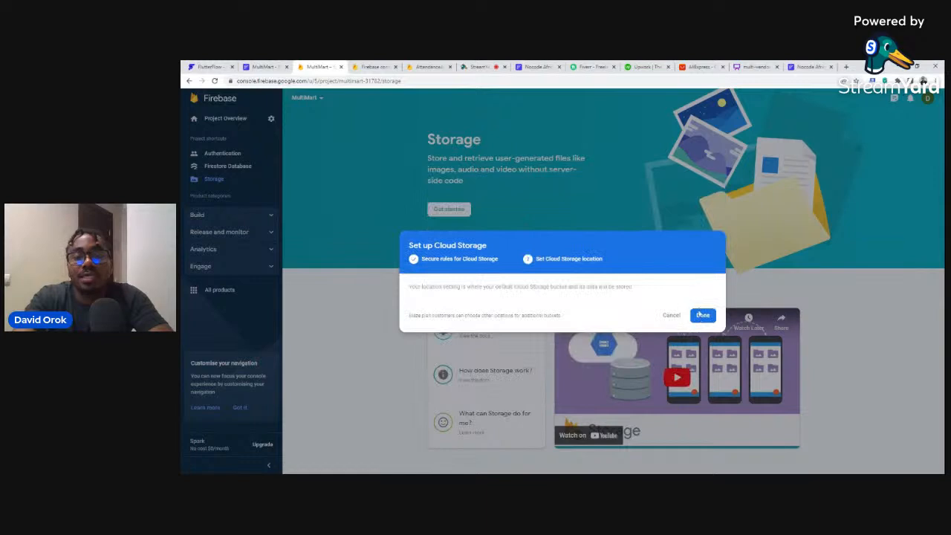
left_click(703, 330)
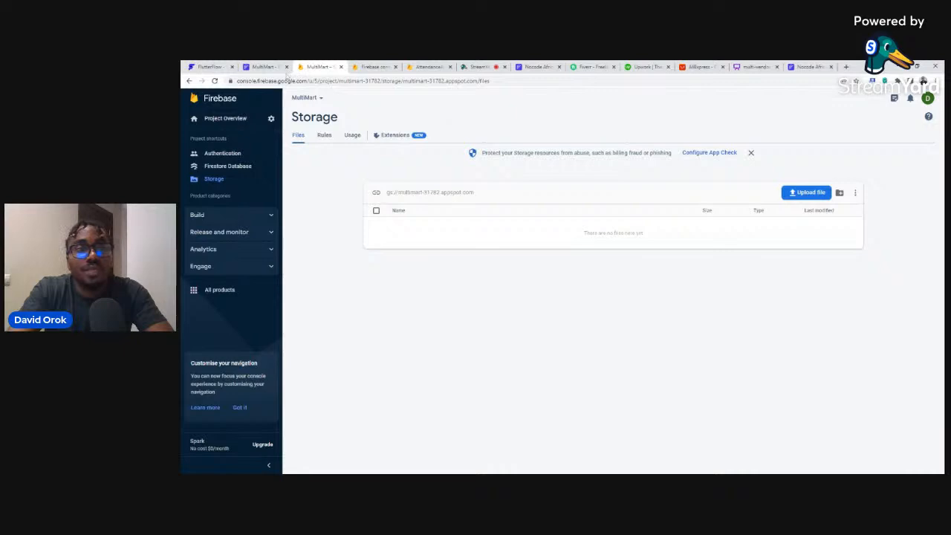
left_click(266, 67)
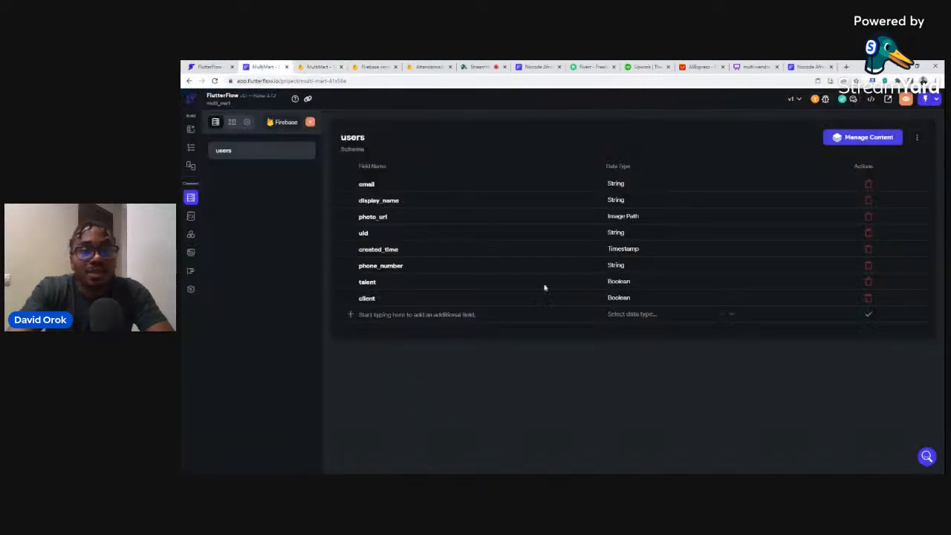
Switch to the Page Selector and open the MultiMart login page.
left_click(191, 149)
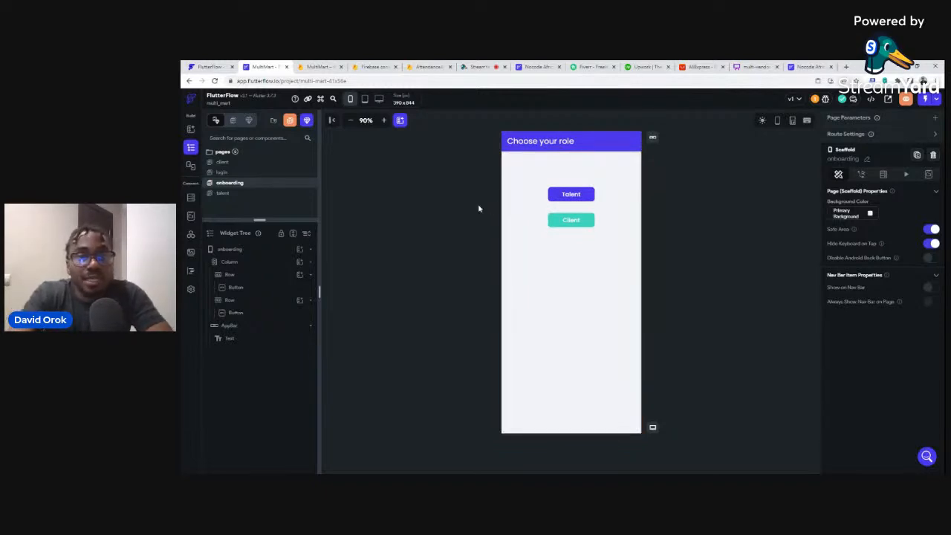
left_click(226, 173)
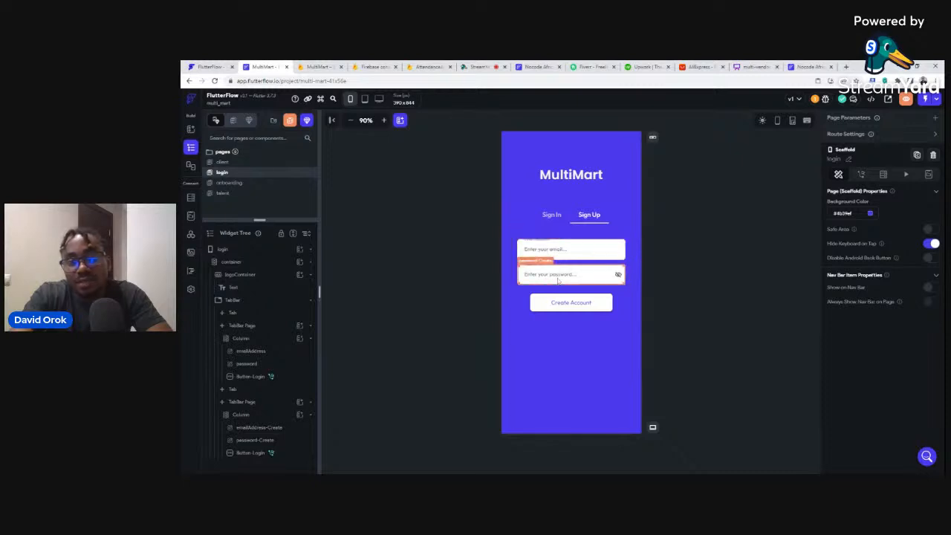
Select the Sign Up tab's Create Account button and show its Actions panel.
left_click(595, 303)
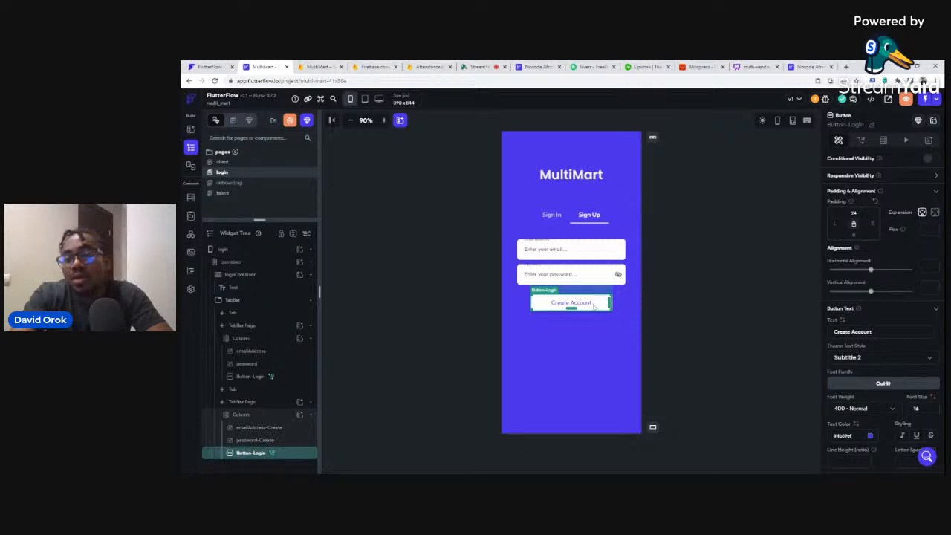
left_click(862, 140)
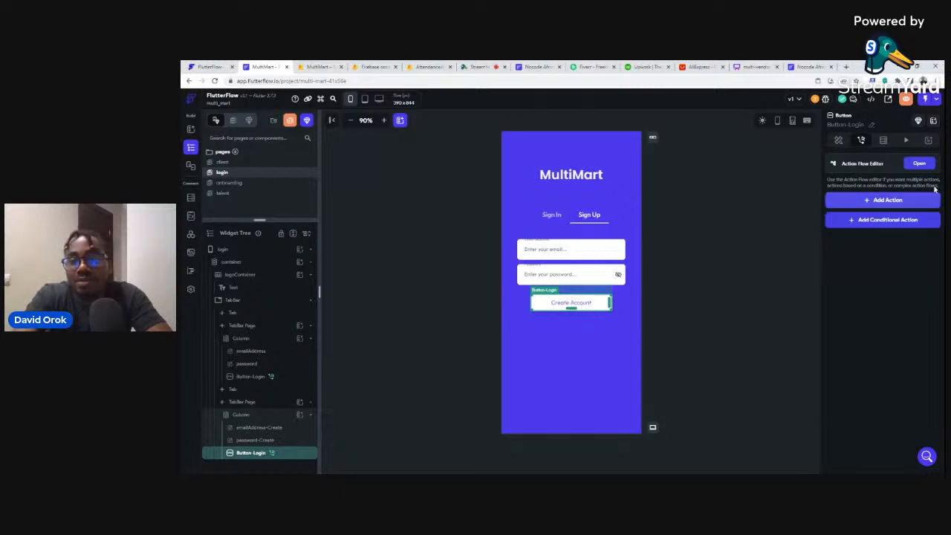
Add a Firebase Authentication Create Account action using the Email auth provider.
left_click(886, 201)
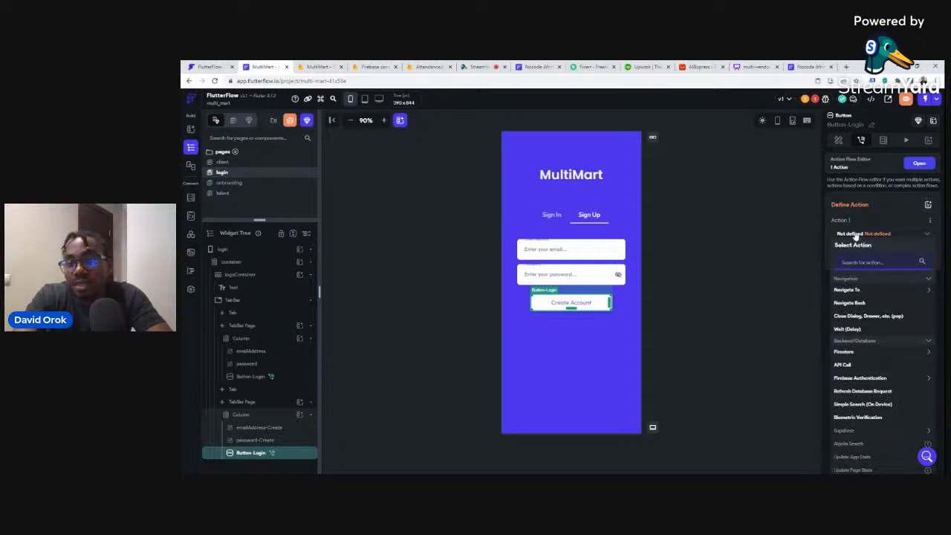
left_click(847, 380)
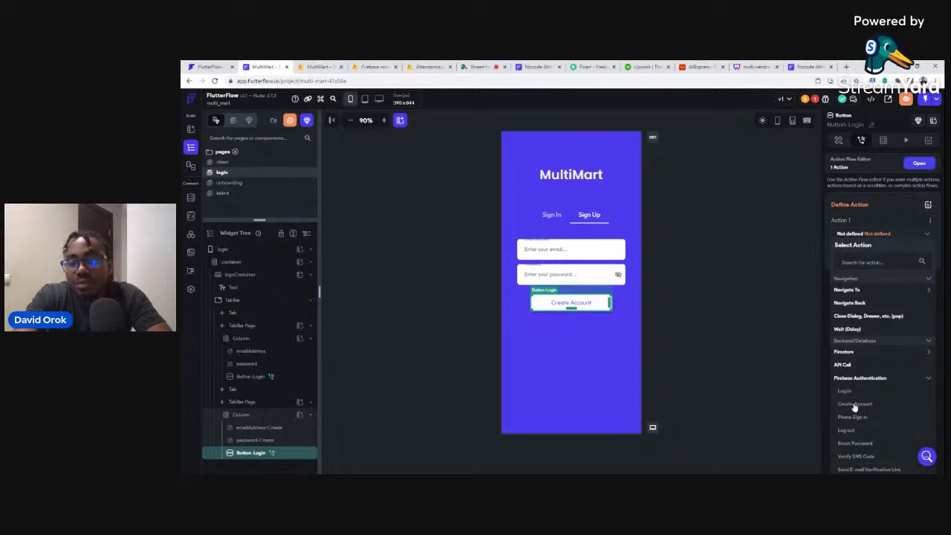
left_click(855, 404)
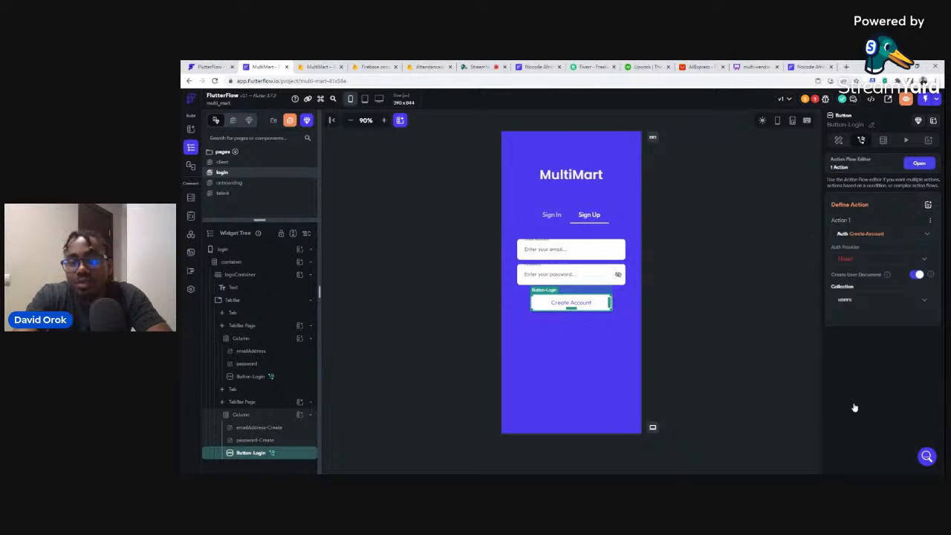
left_click(845, 258)
left_click(844, 258)
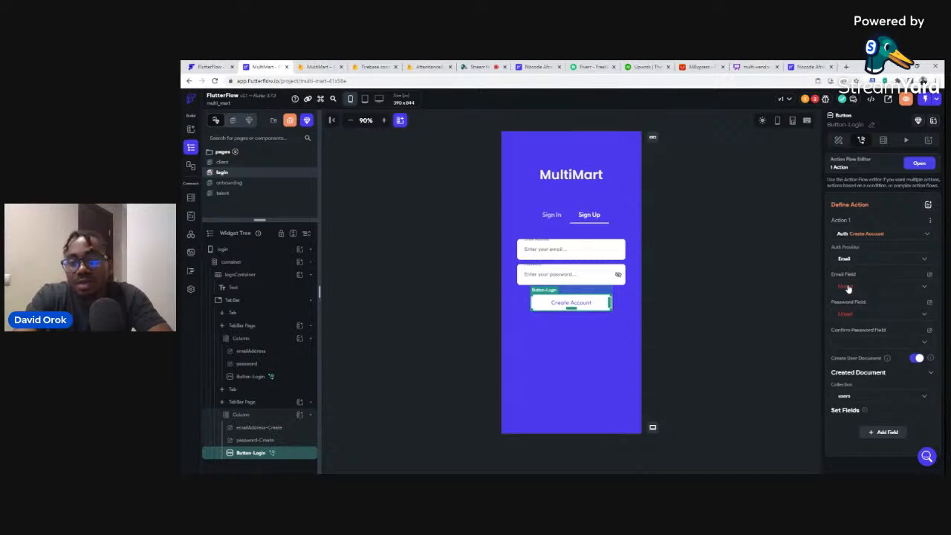
Look at the email field choices, then dismiss them and select the login page.
left_click(848, 287)
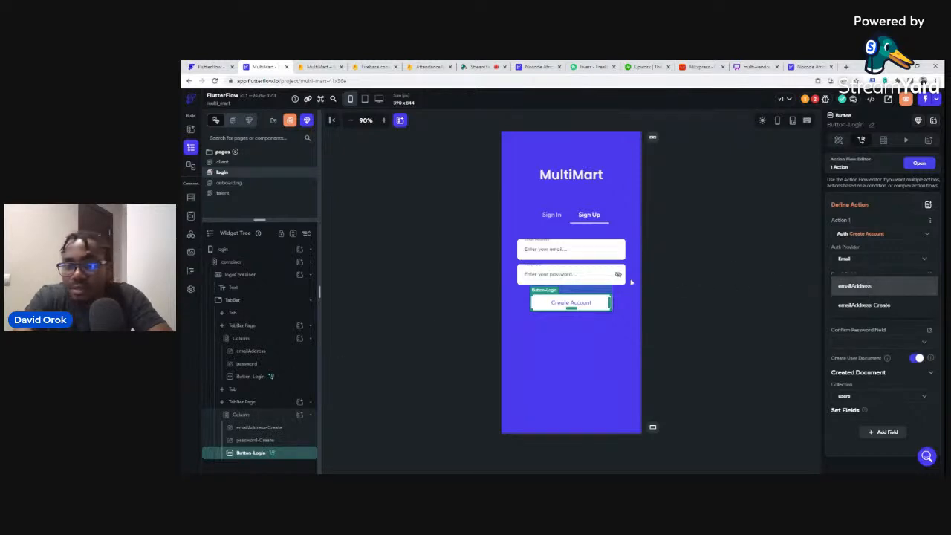
left_click(595, 256)
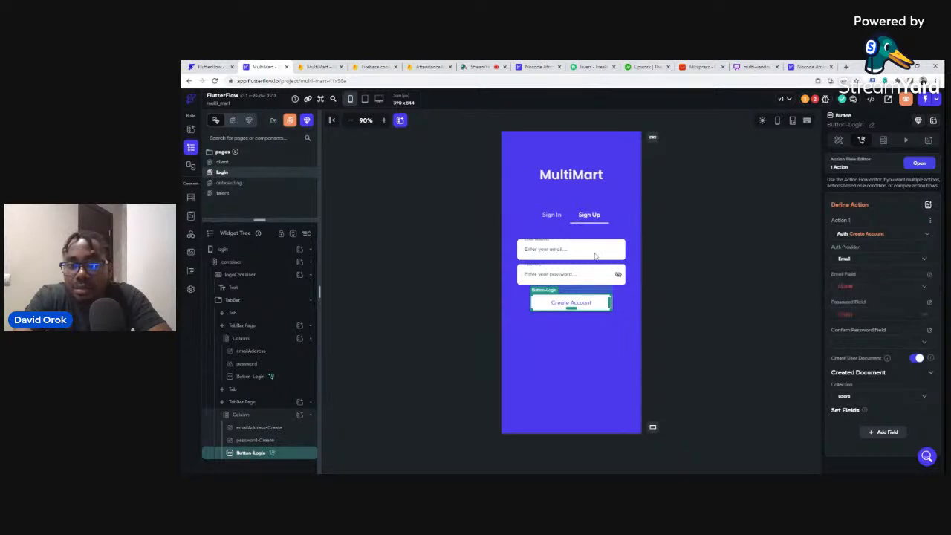
left_click(596, 257)
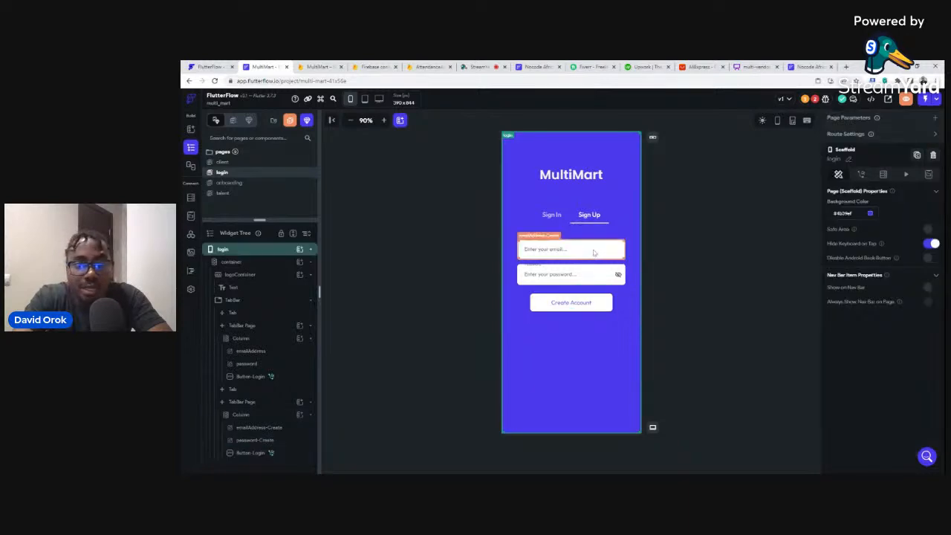
Inspect the email and password fields on both the Sign Up and Sign In tabs.
left_click(594, 253)
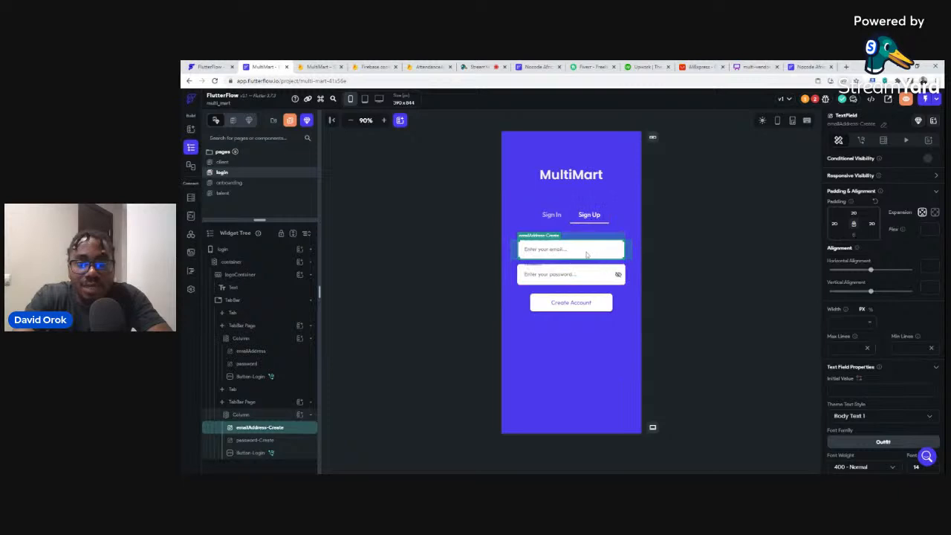
left_click(572, 282)
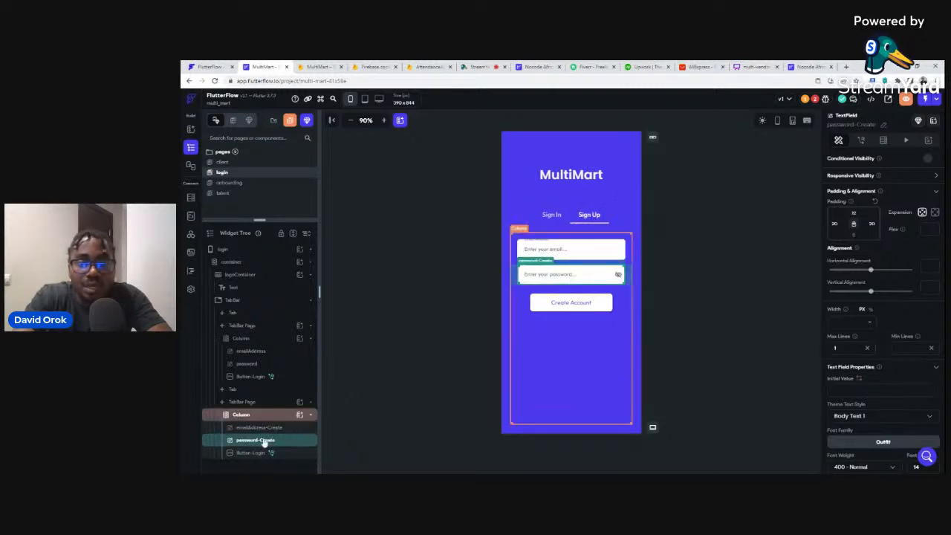
left_click(551, 215)
left_click(550, 251)
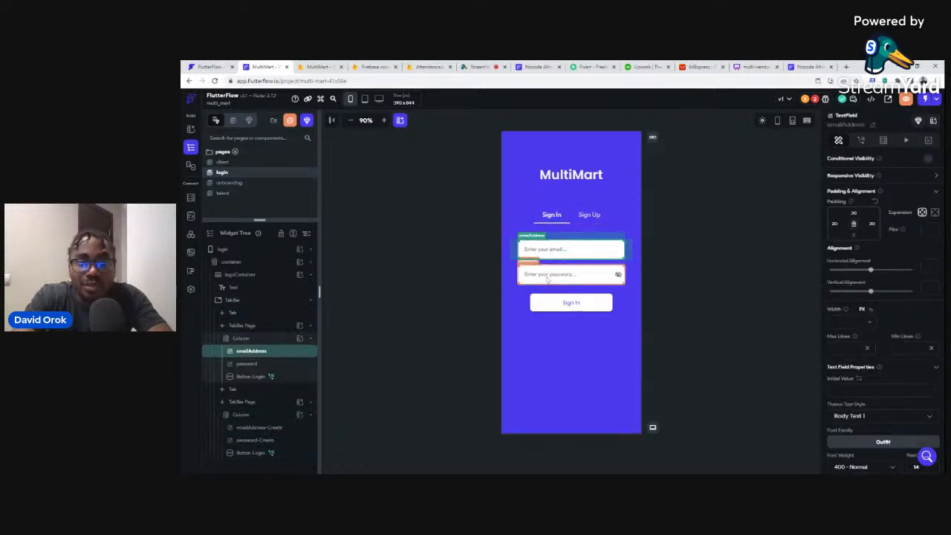
left_click(548, 277)
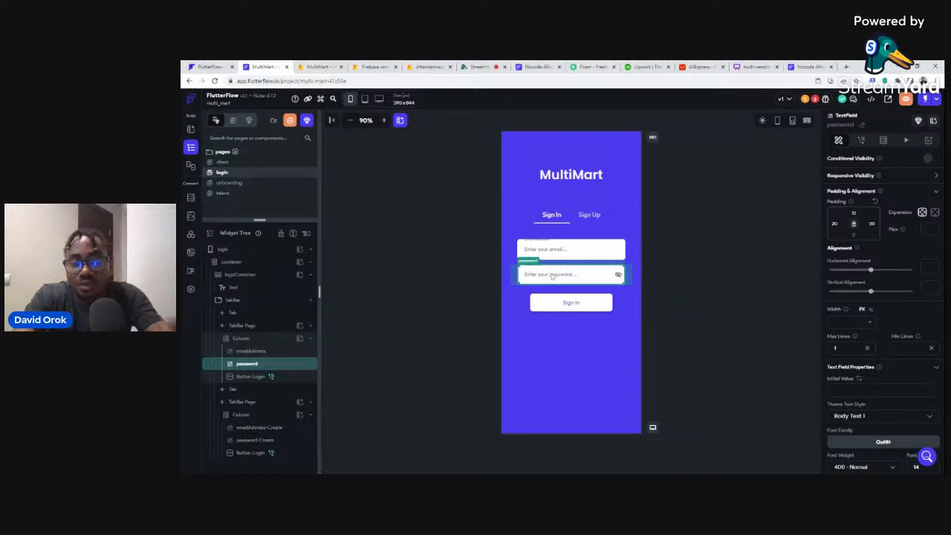
Set Create Account's fields to emailAddress-Create and password-Create, then open the Action Flow Editor.
left_click(594, 217)
left_click(580, 308)
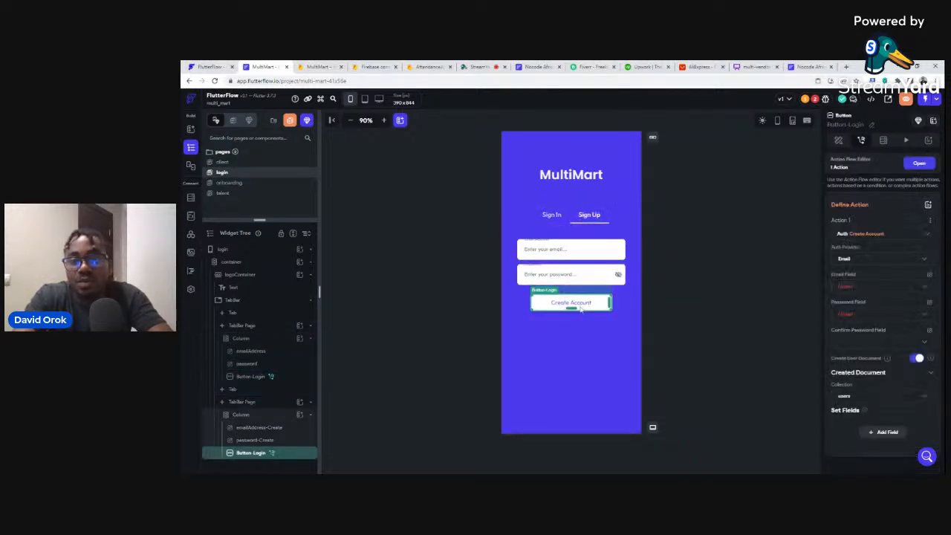
left_click(846, 290)
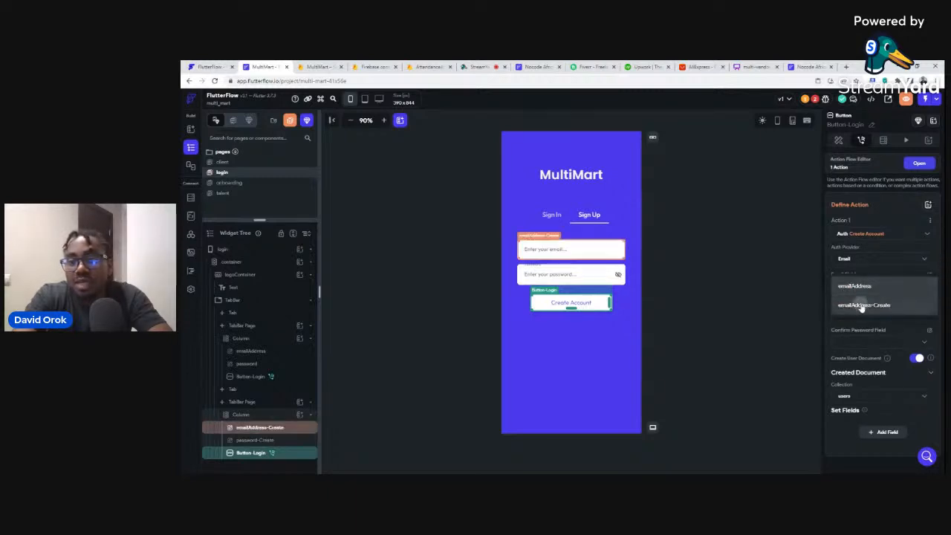
left_click(862, 305)
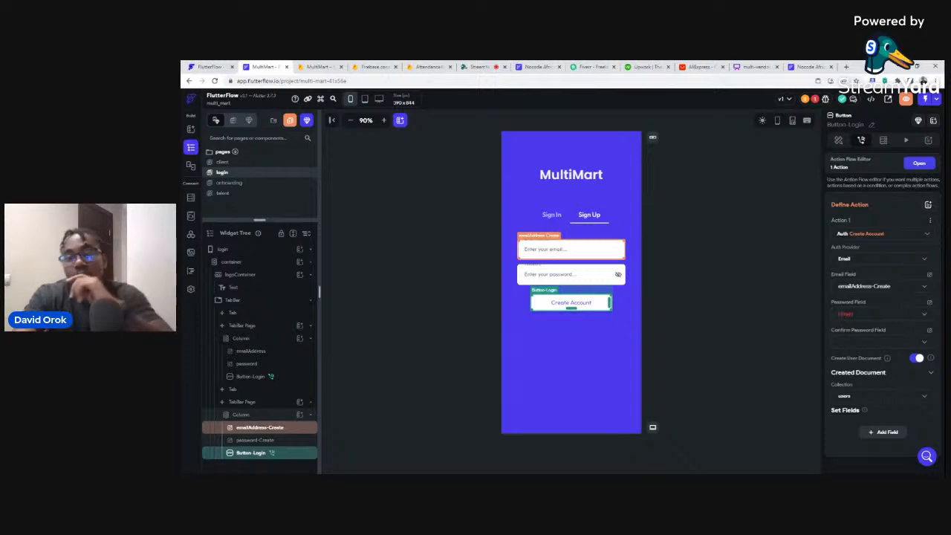
left_click(846, 315)
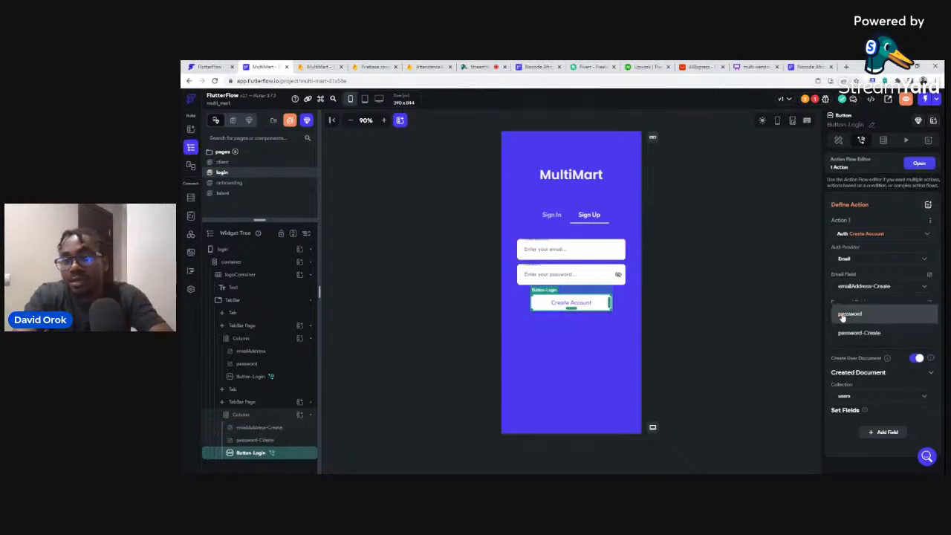
left_click(843, 333)
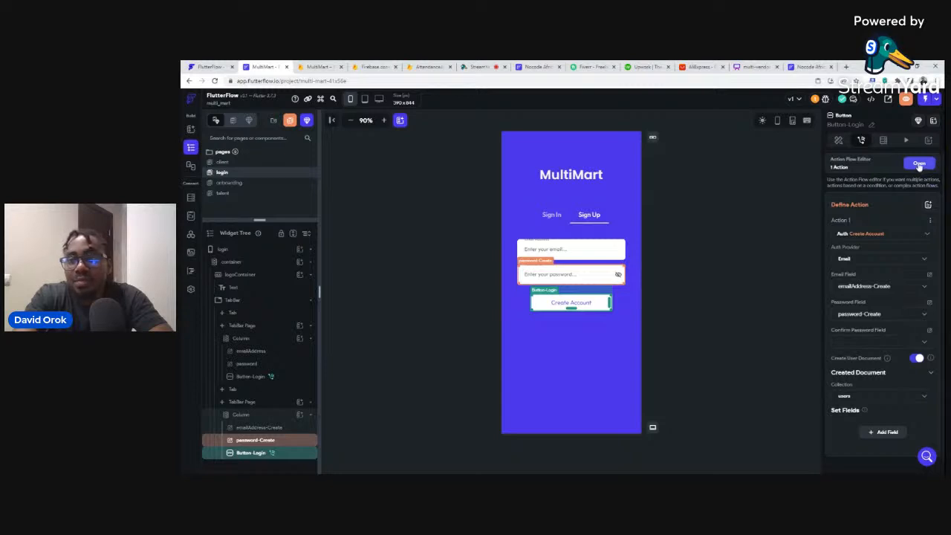
left_click(920, 165)
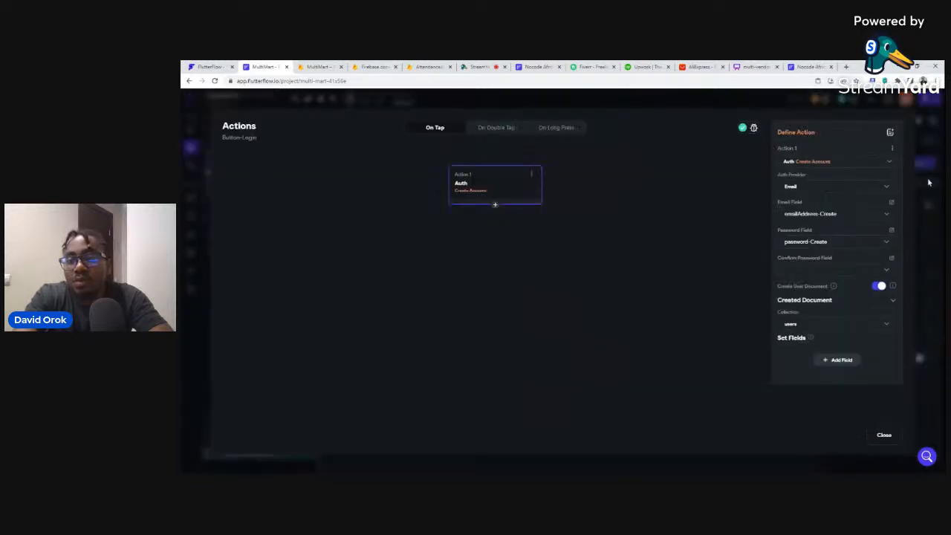
Add a second Create Account action that navigates to the Onboarding page.
left_click(496, 207)
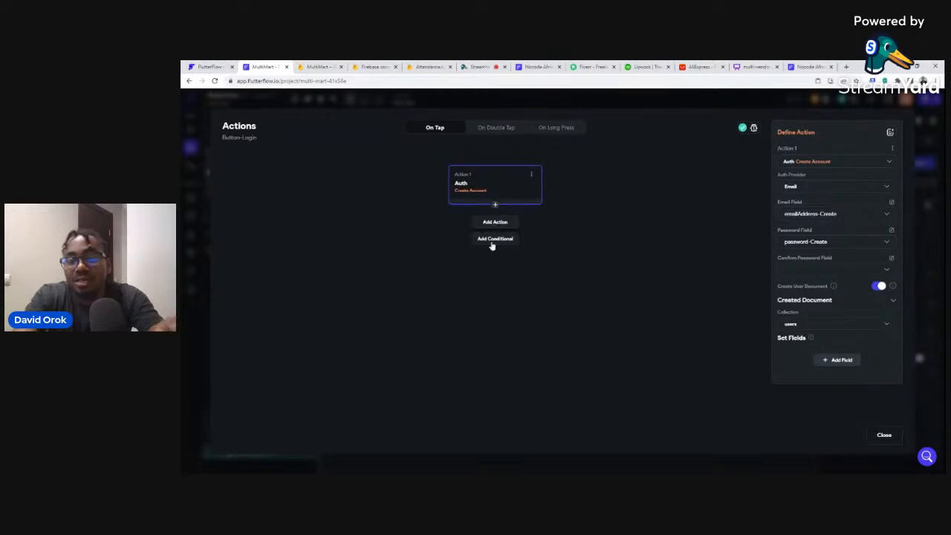
left_click(494, 222)
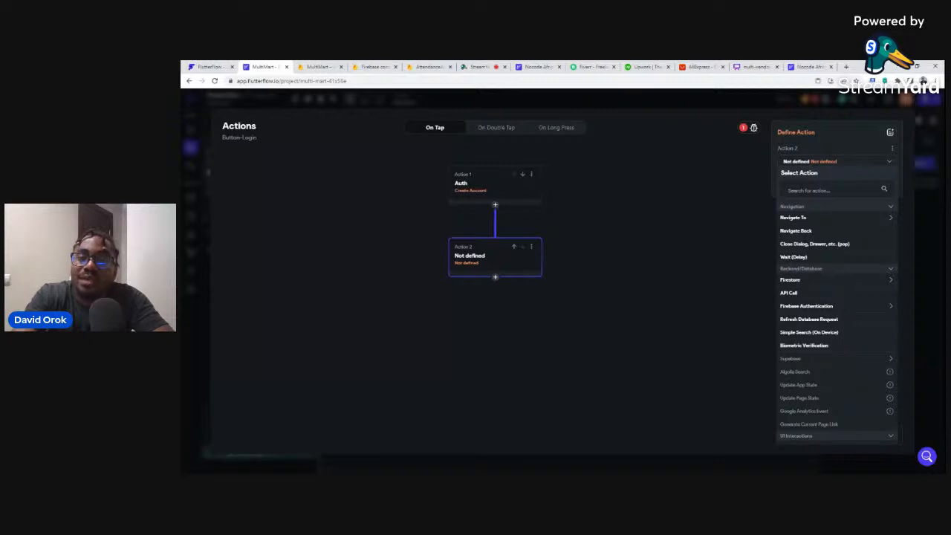
left_click(800, 218)
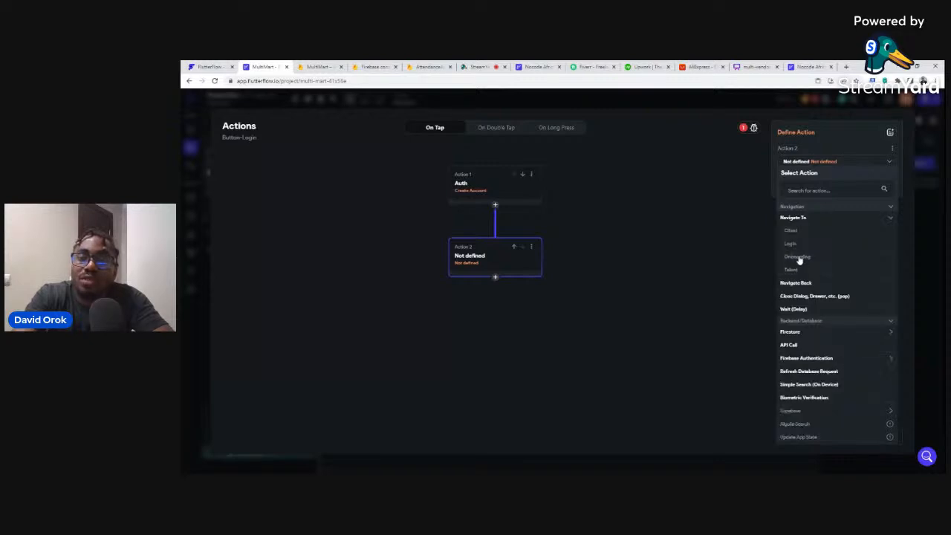
left_click(800, 259)
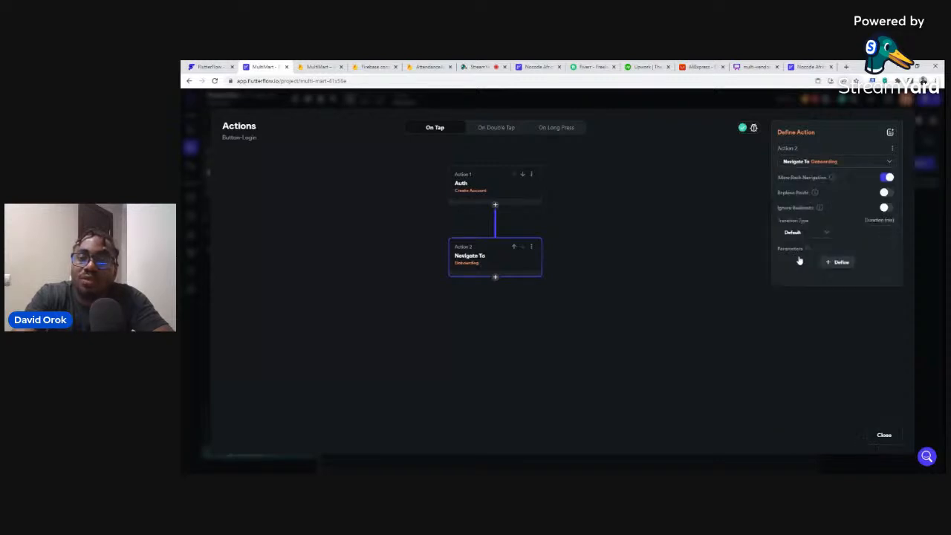
left_click(884, 435)
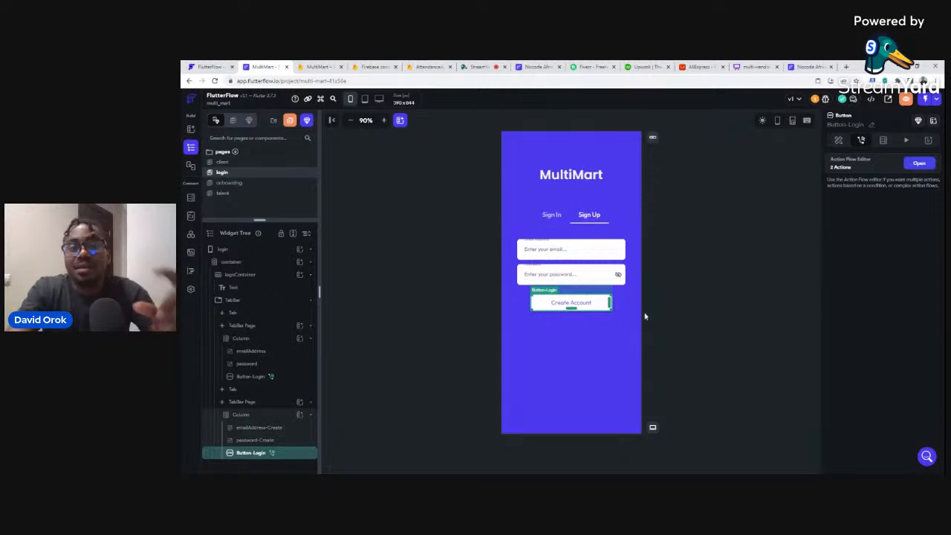
key("ctrl+Tab")
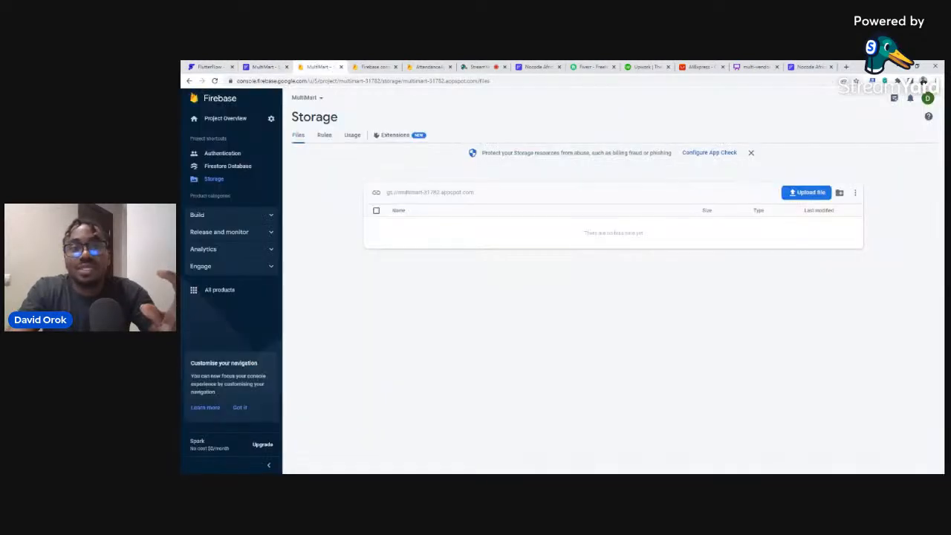
left_click(237, 168)
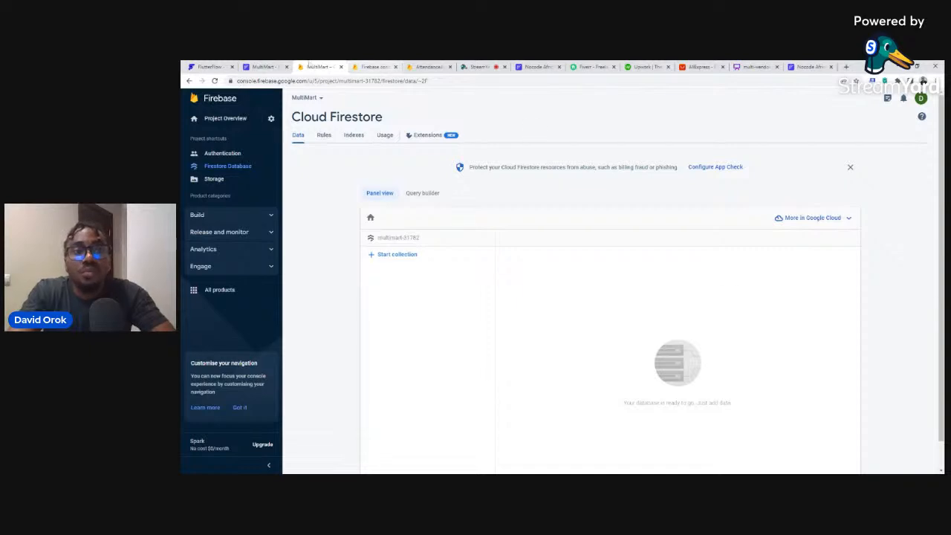
left_click(258, 66)
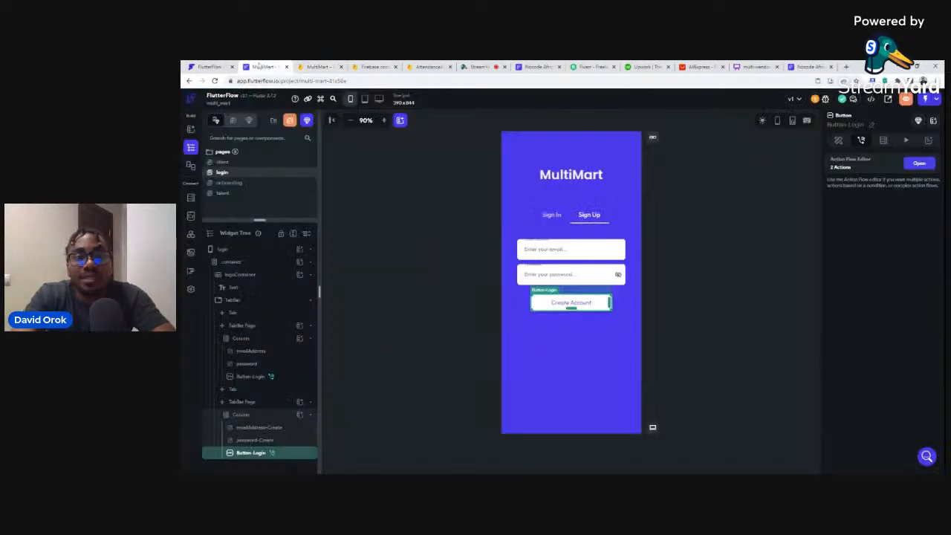
left_click(191, 199)
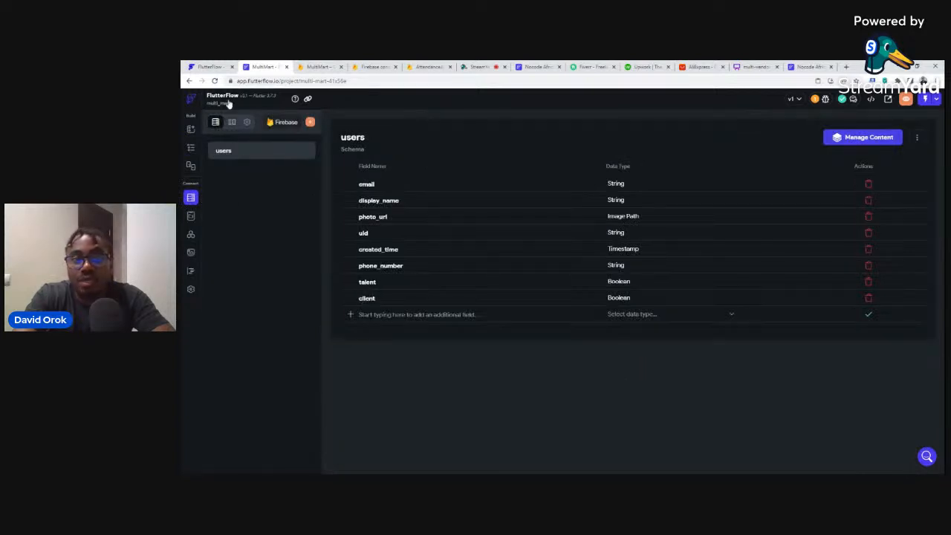
left_click(191, 149)
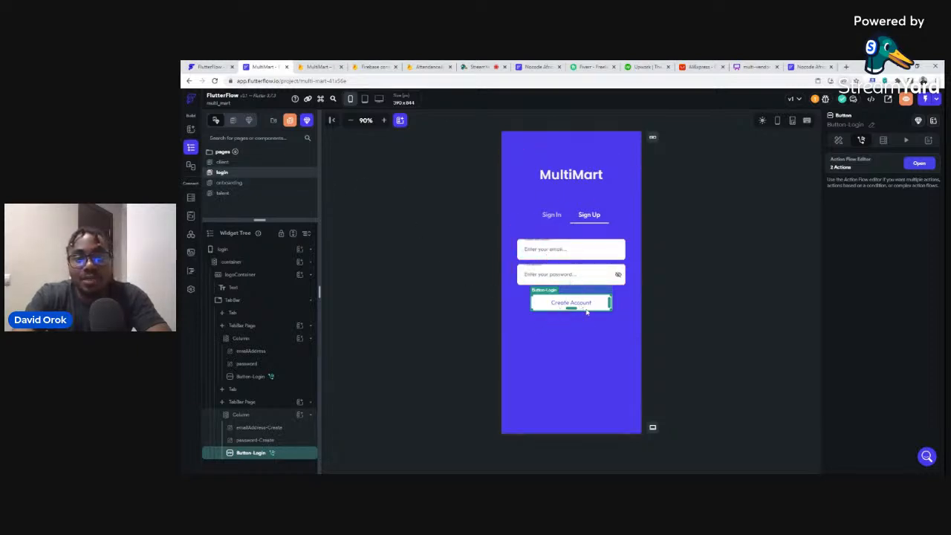
Open the onboarding page from the Pages list and select its Talent button.
left_click(230, 182)
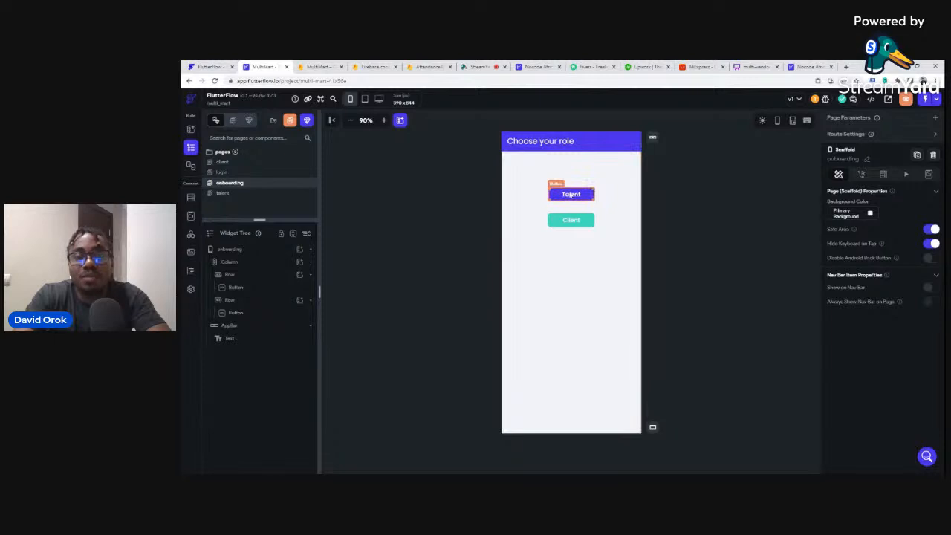
left_click(583, 195)
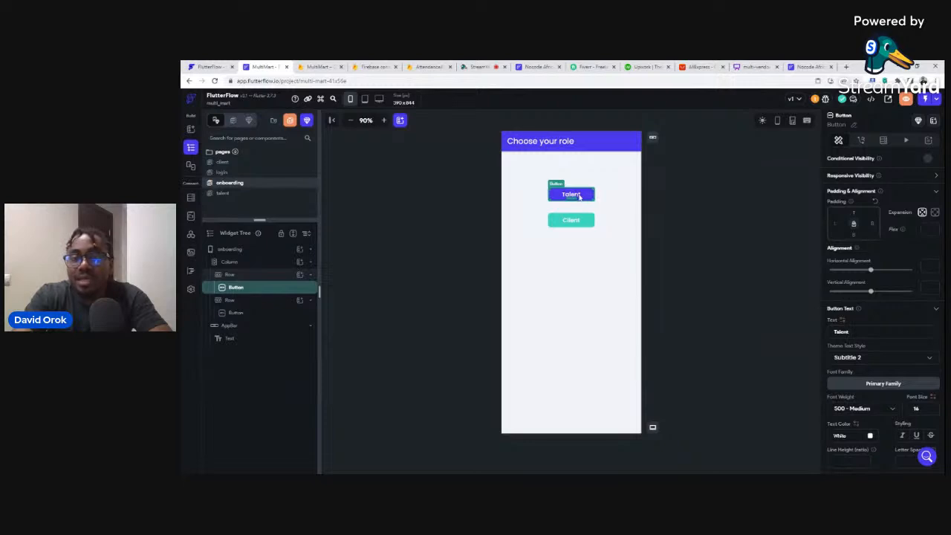
Add an On Tap Firestore Update Document action to the Talent button.
left_click(861, 141)
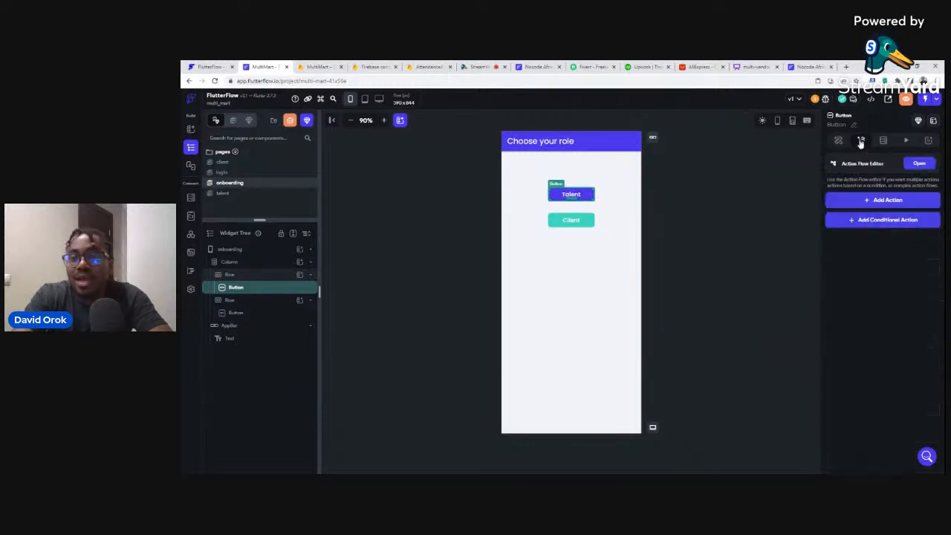
left_click(885, 203)
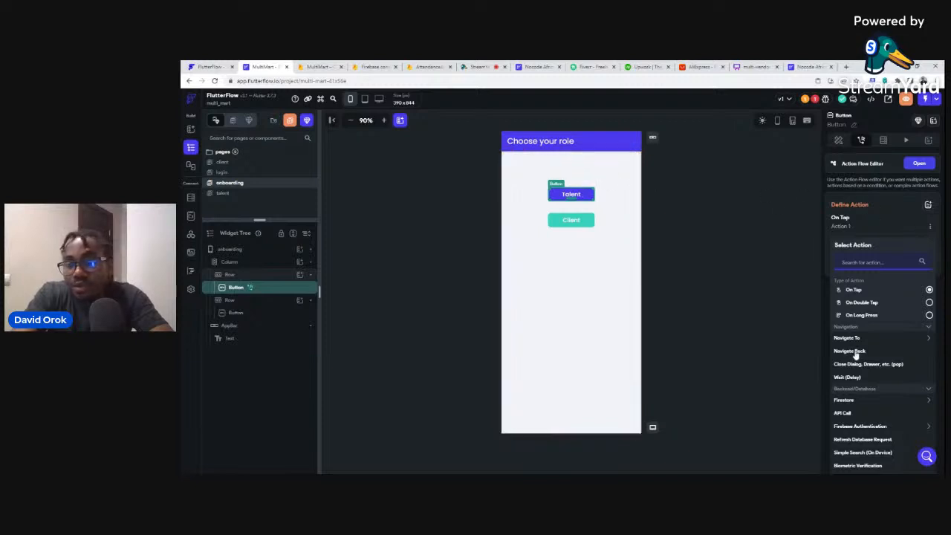
left_click(848, 401)
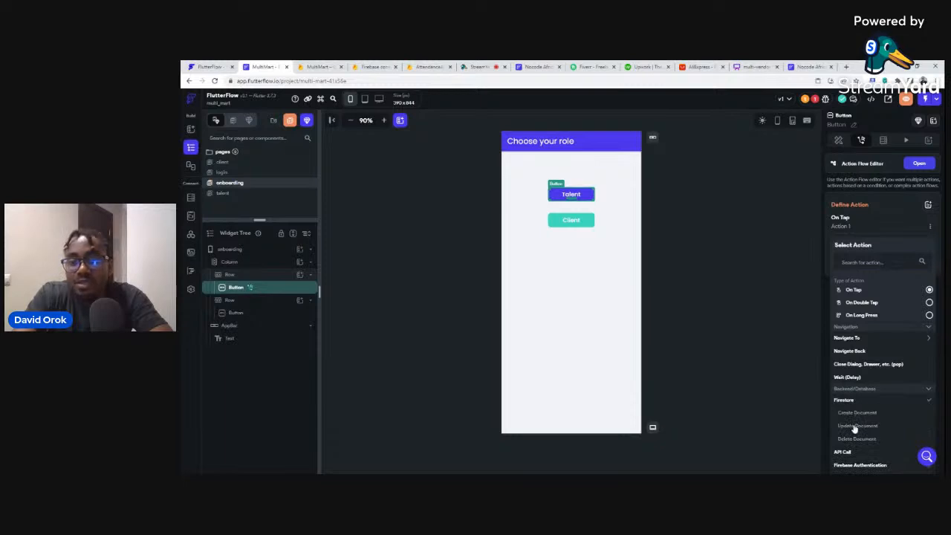
left_click(857, 426)
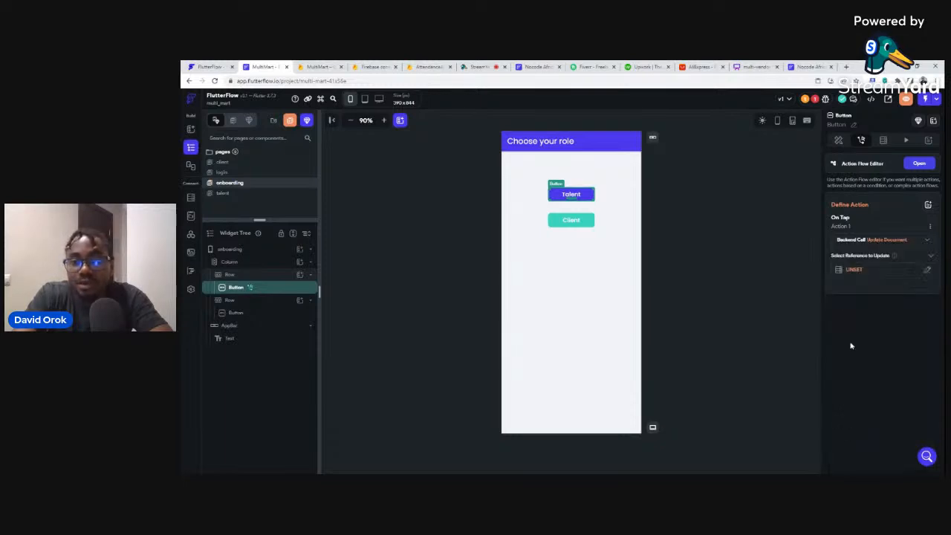
Point the Talent action's document reference at the authenticated user's record reference.
left_click(853, 270)
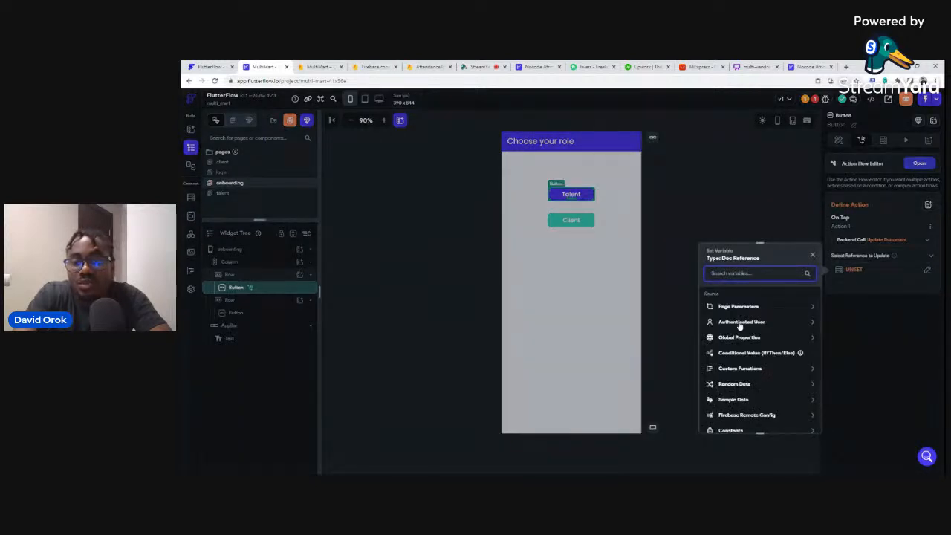
left_click(740, 323)
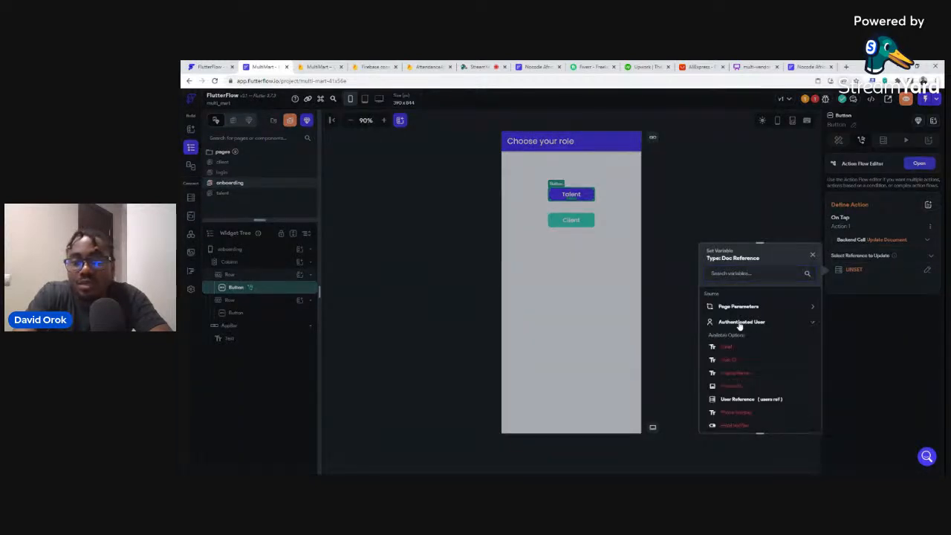
left_click(743, 399)
left_click(801, 421)
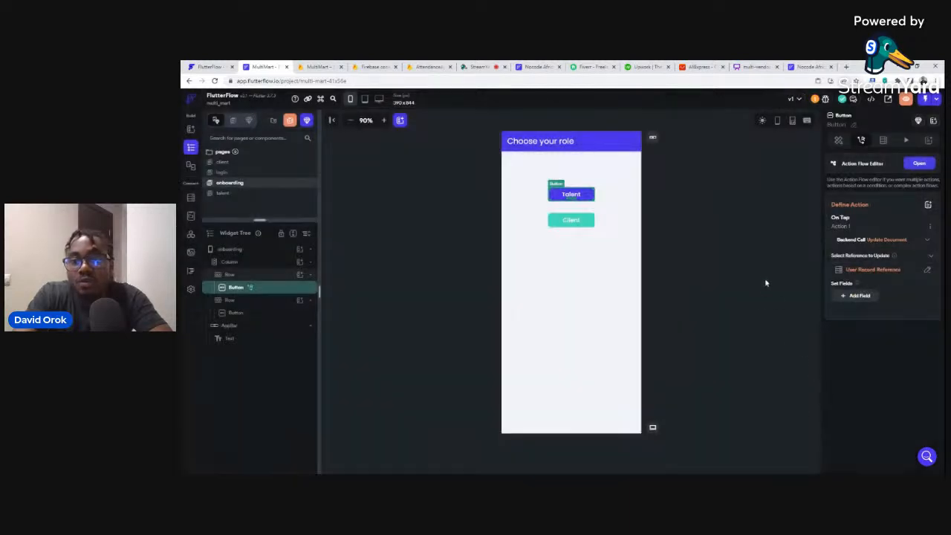
Add the talent field with a Specific Value of True to the update.
left_click(857, 296)
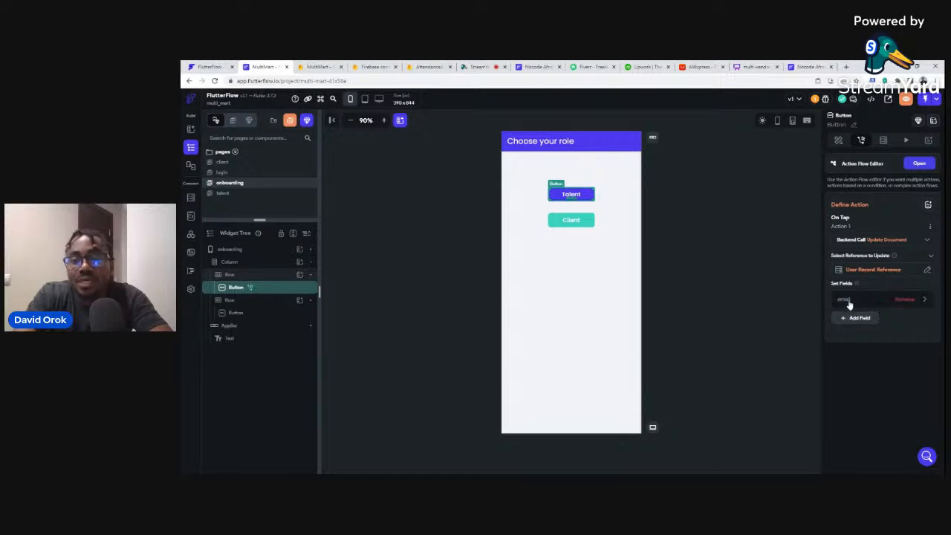
left_click(846, 301)
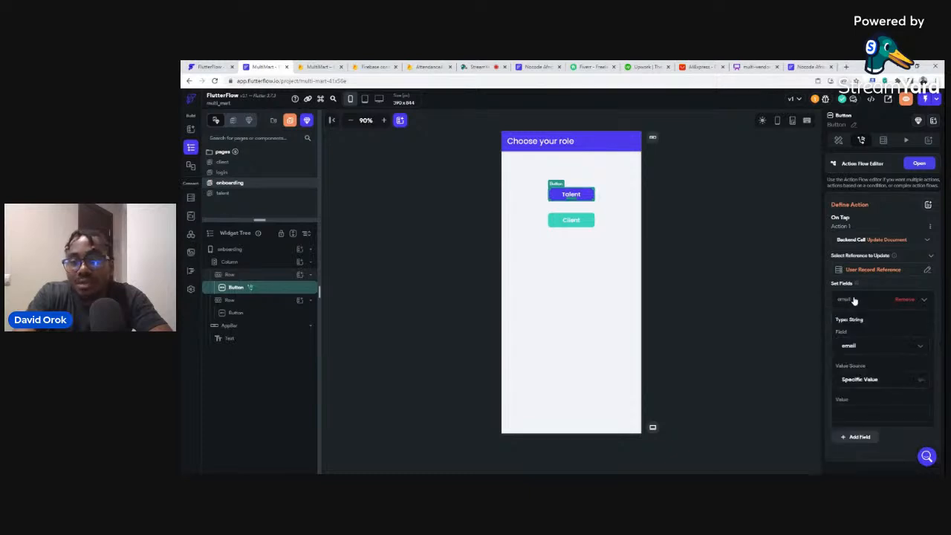
left_click(850, 347)
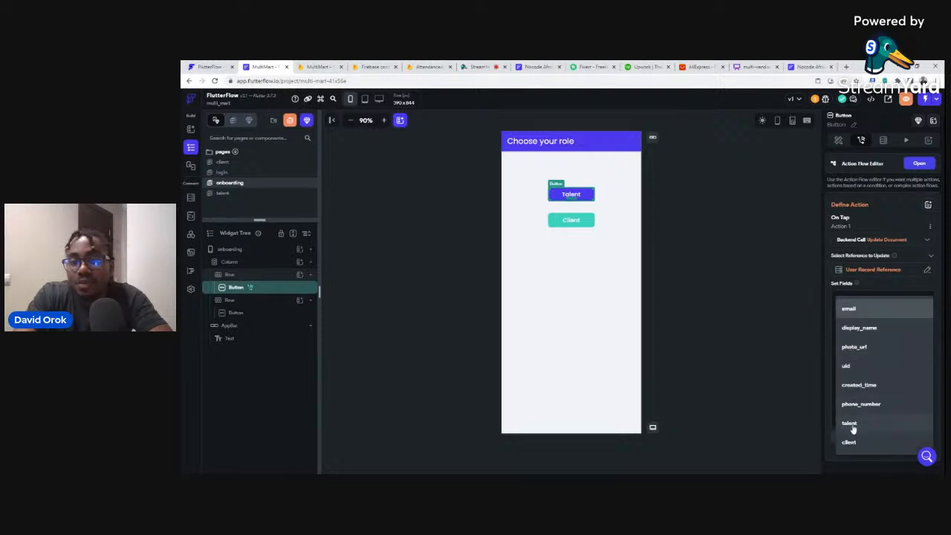
left_click(857, 425)
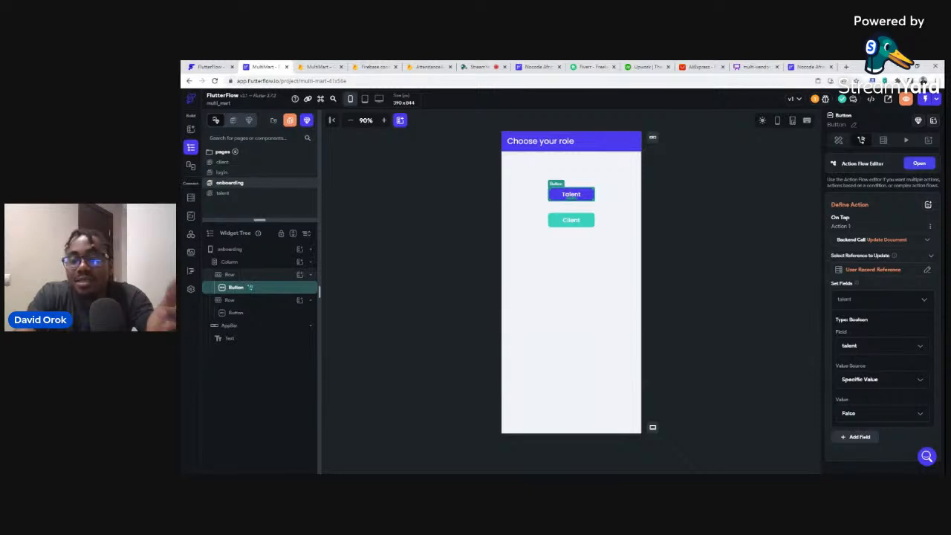
scroll(881, 367, "down", 1)
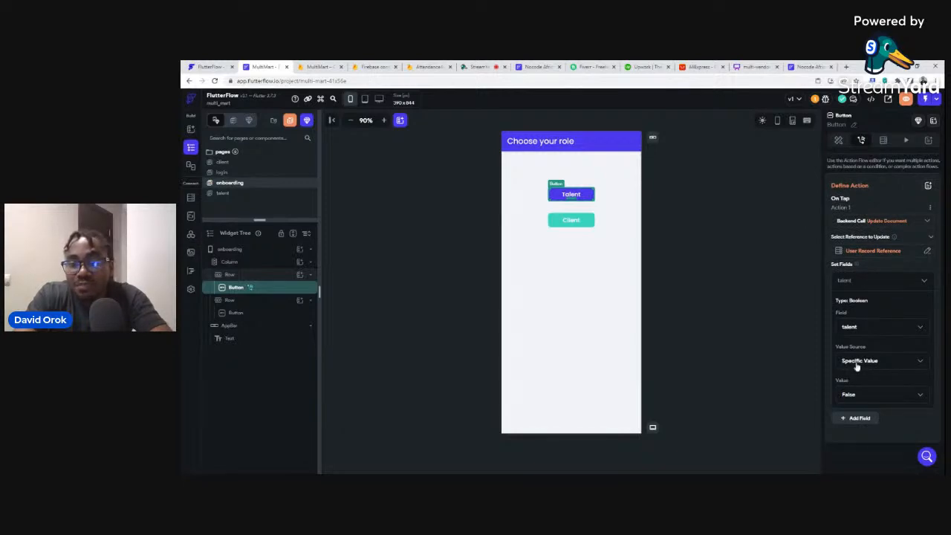
left_click(859, 364)
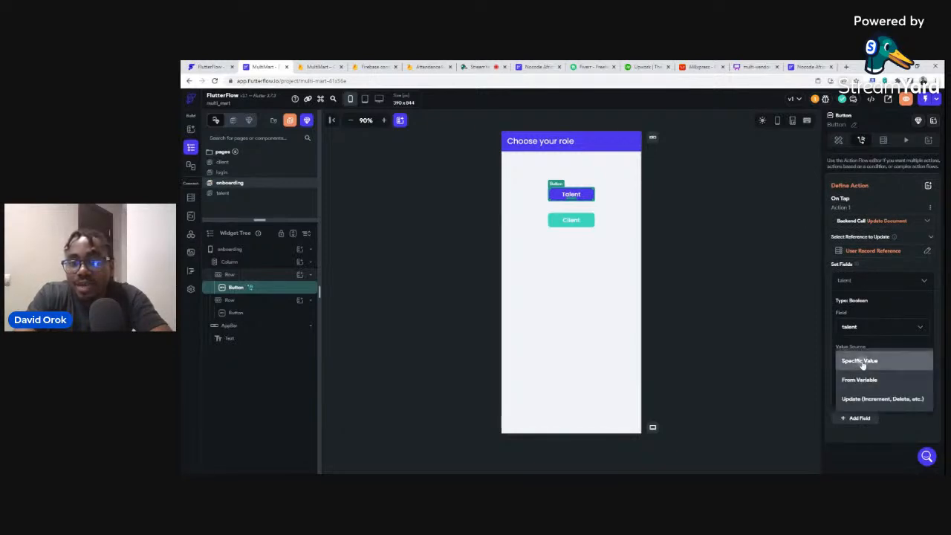
left_click(860, 362)
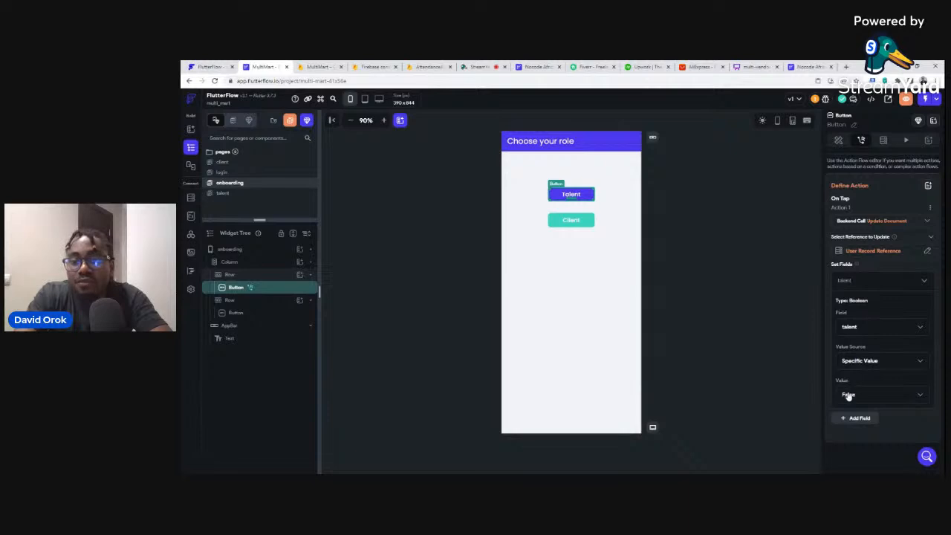
left_click(849, 396)
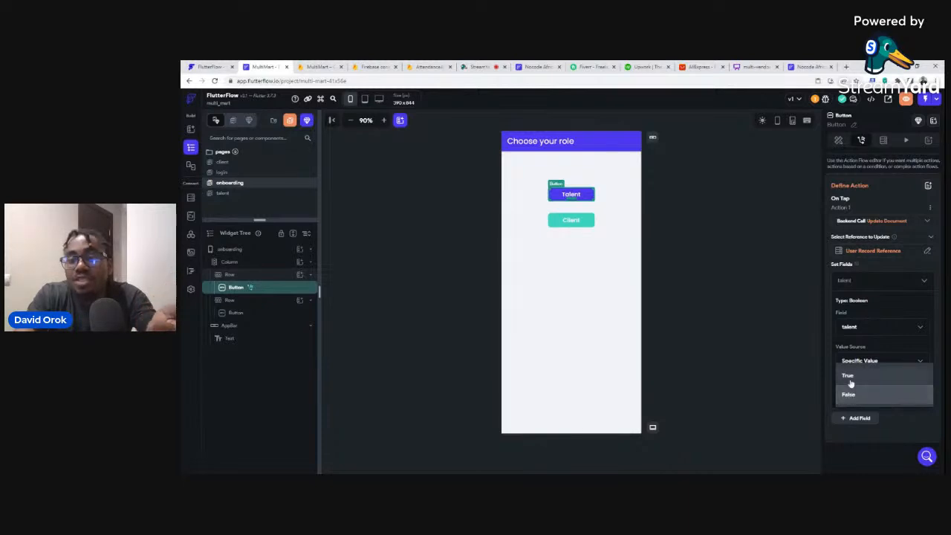
left_click(848, 377)
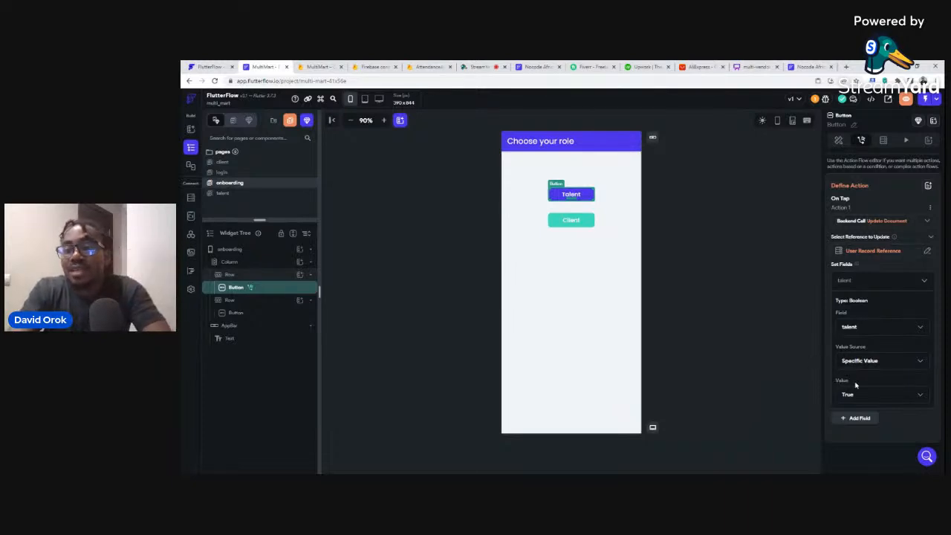
left_click(743, 289)
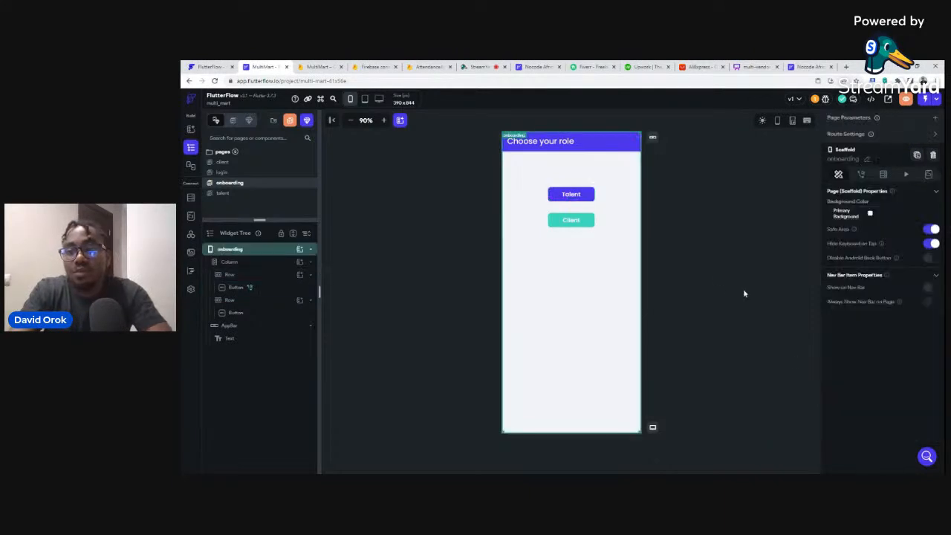
Give the Client button an Update Document action targeting the authenticated user's record reference.
left_click(580, 222)
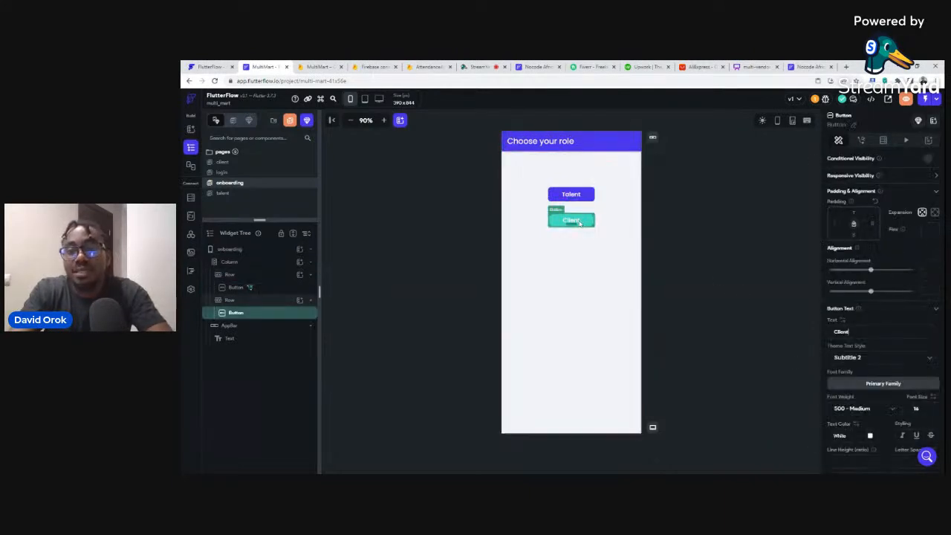
left_click(862, 141)
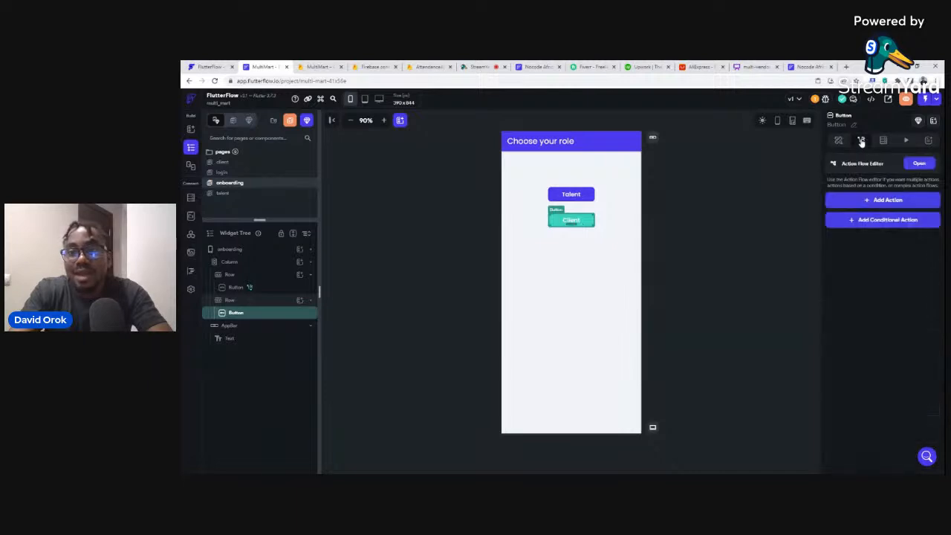
left_click(884, 202)
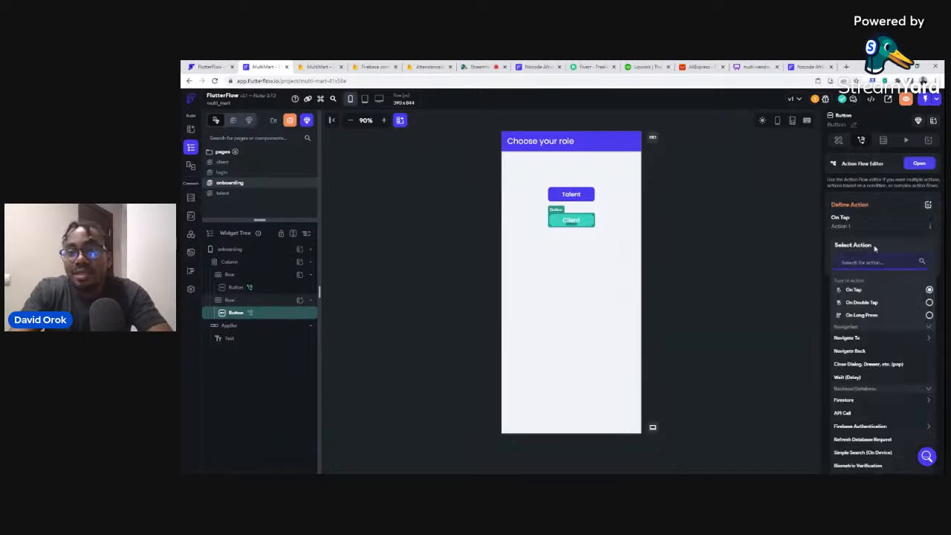
left_click(850, 401)
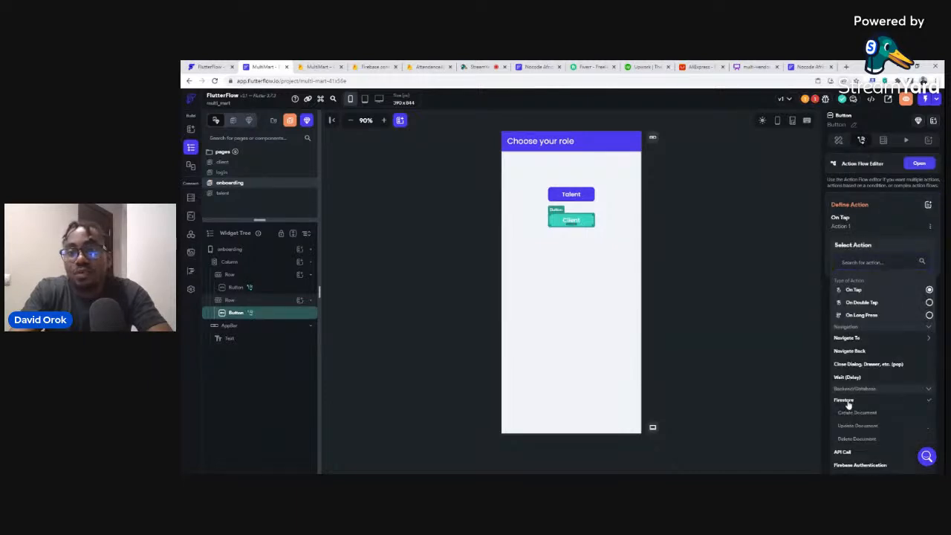
left_click(857, 426)
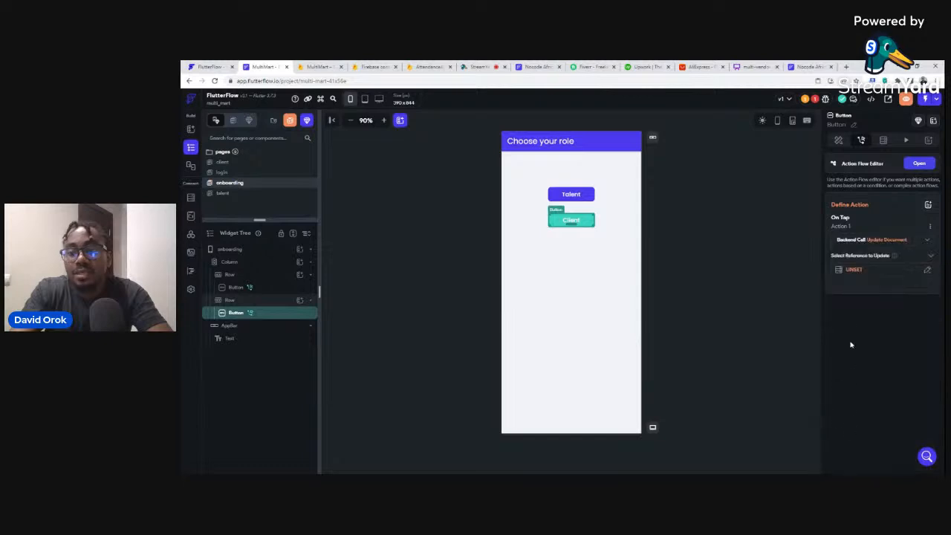
left_click(853, 270)
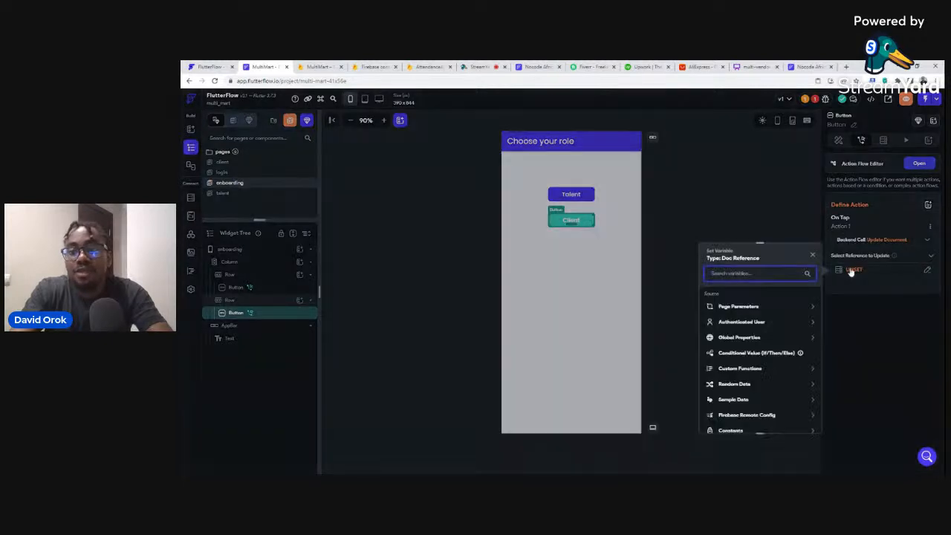
left_click(741, 322)
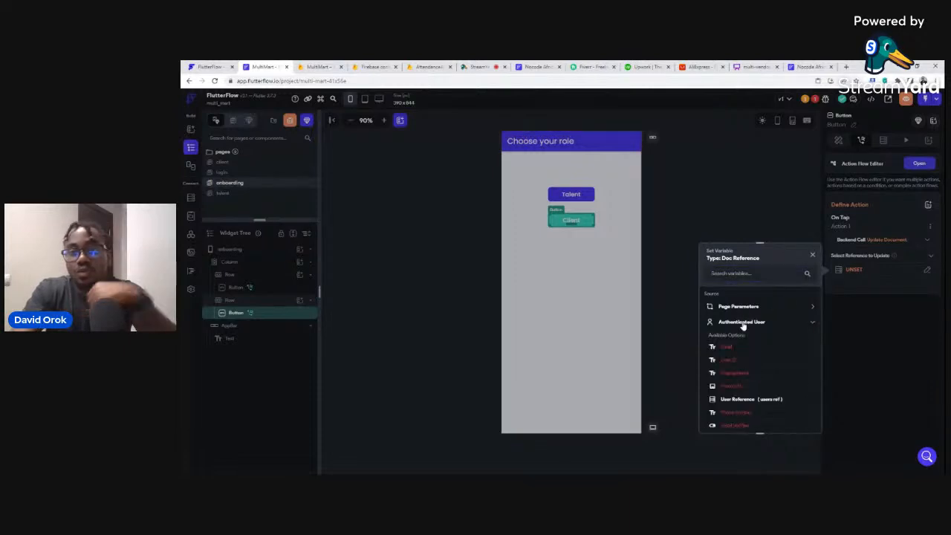
left_click(736, 400)
left_click(801, 422)
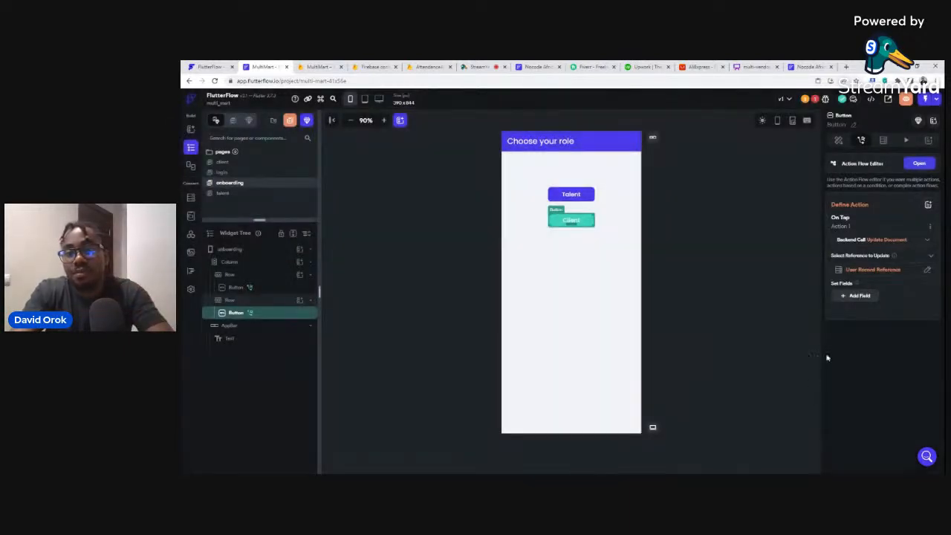
Set the client field to True in the Client button's update.
left_click(857, 298)
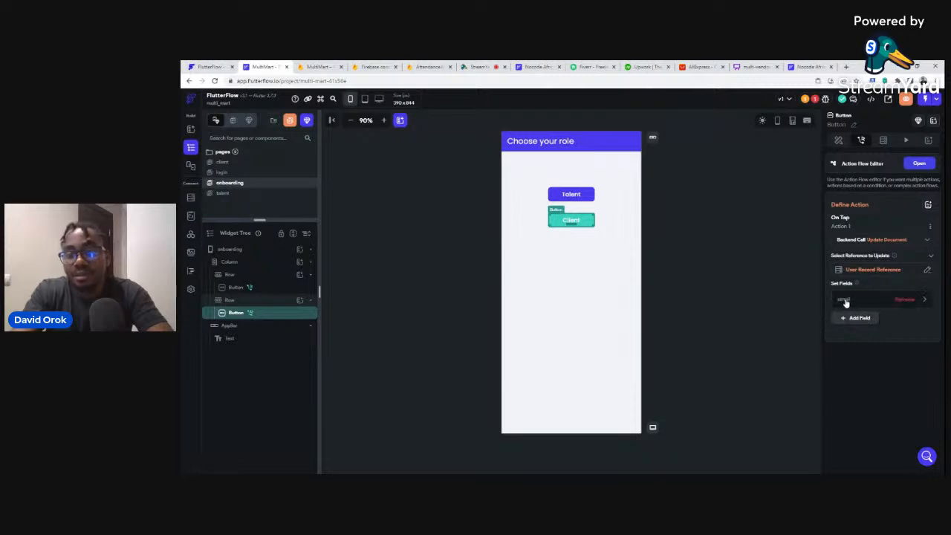
left_click(846, 300)
left_click(848, 350)
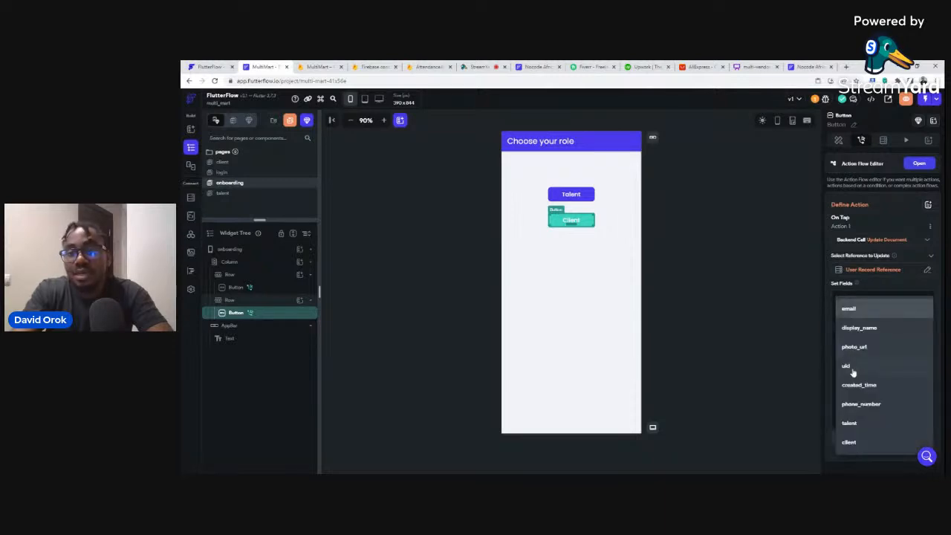
left_click(849, 439)
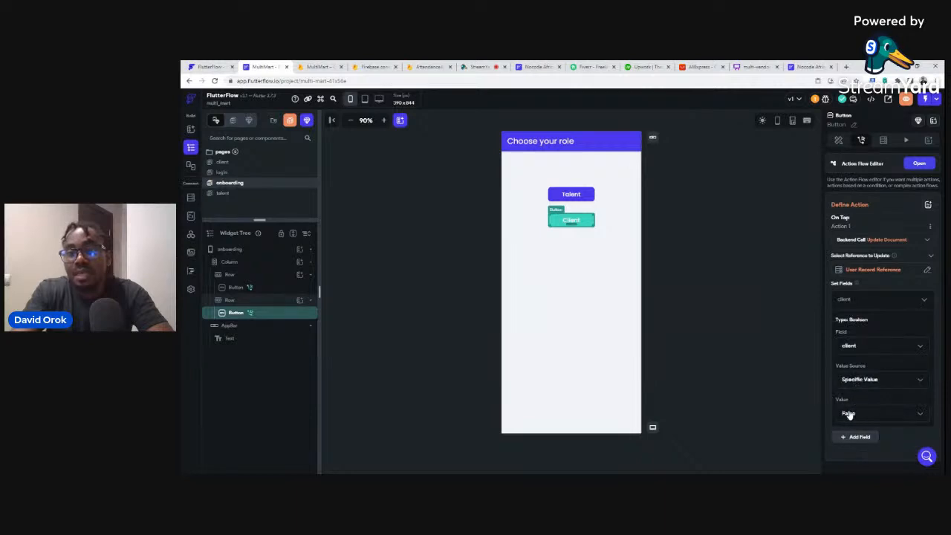
left_click(850, 415)
left_click(849, 398)
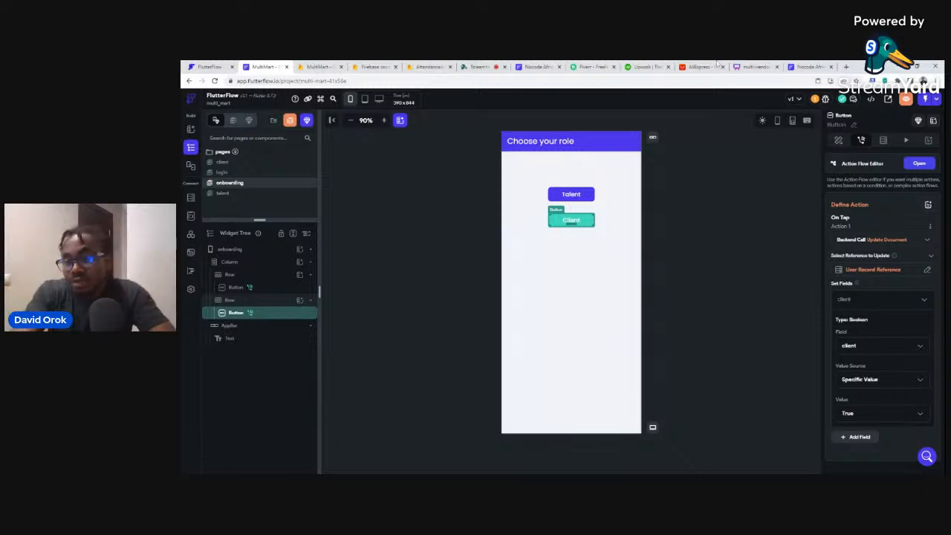
left_click(697, 188)
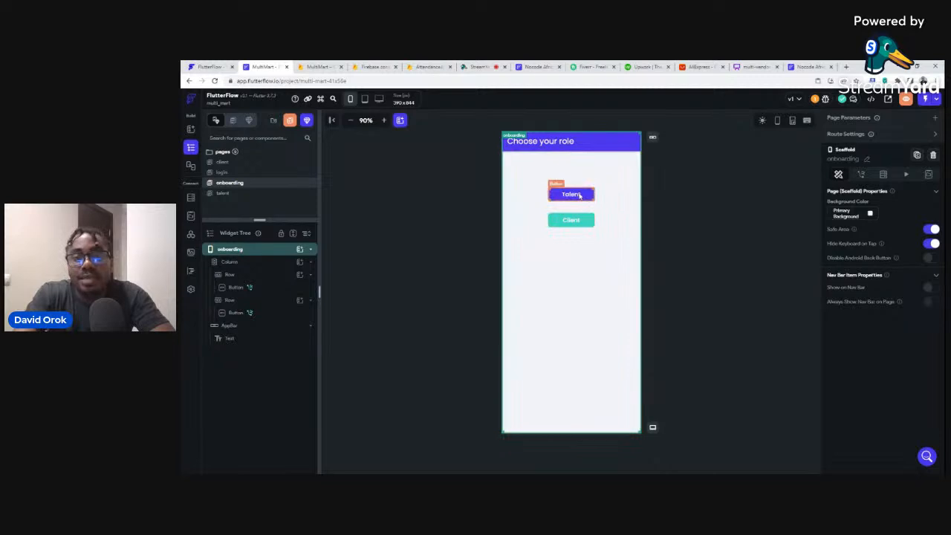
Add a second Talent button action that navigates to the Talent page.
left_click(579, 194)
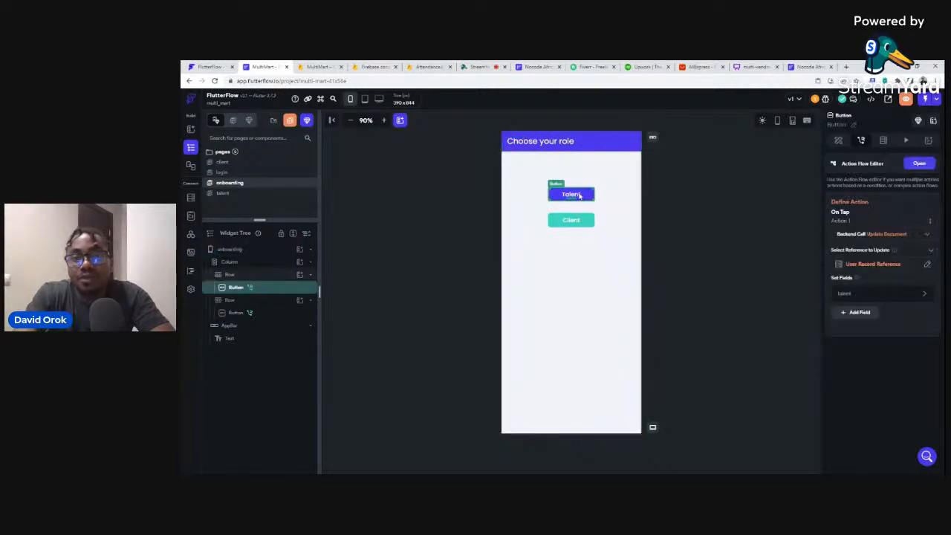
left_click(922, 167)
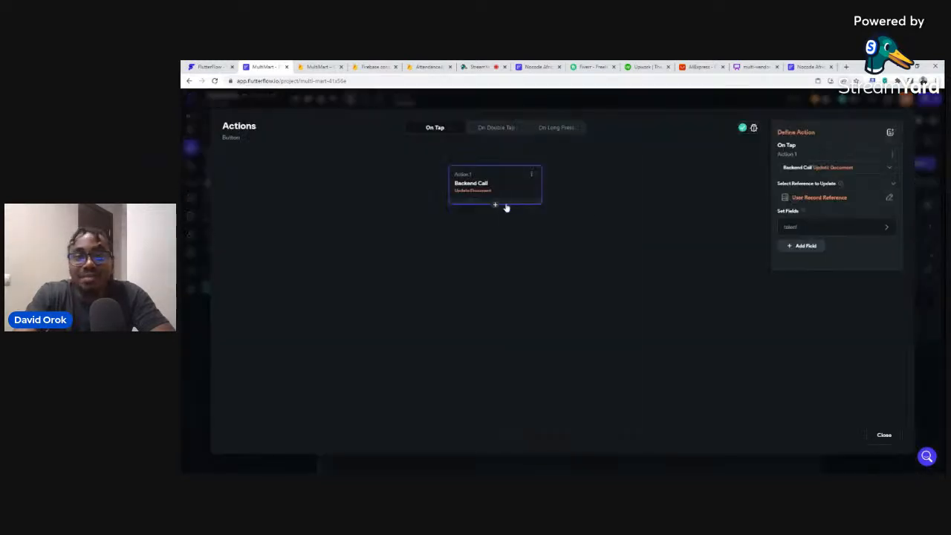
left_click(884, 435)
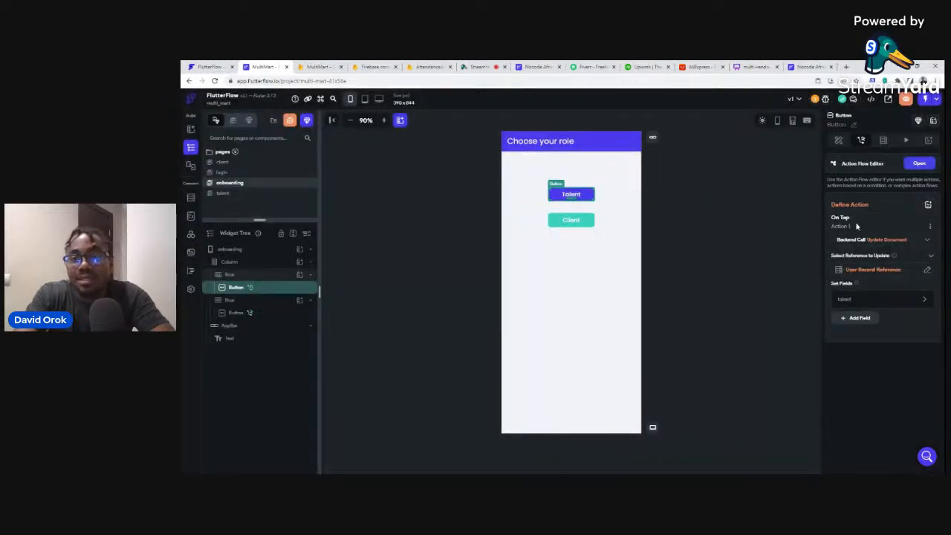
left_click(922, 164)
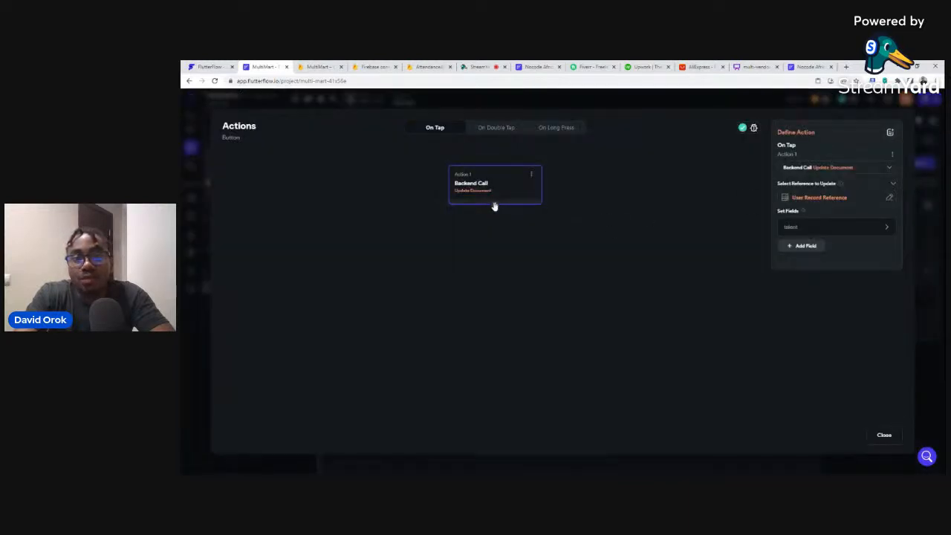
mouse_move(494, 206)
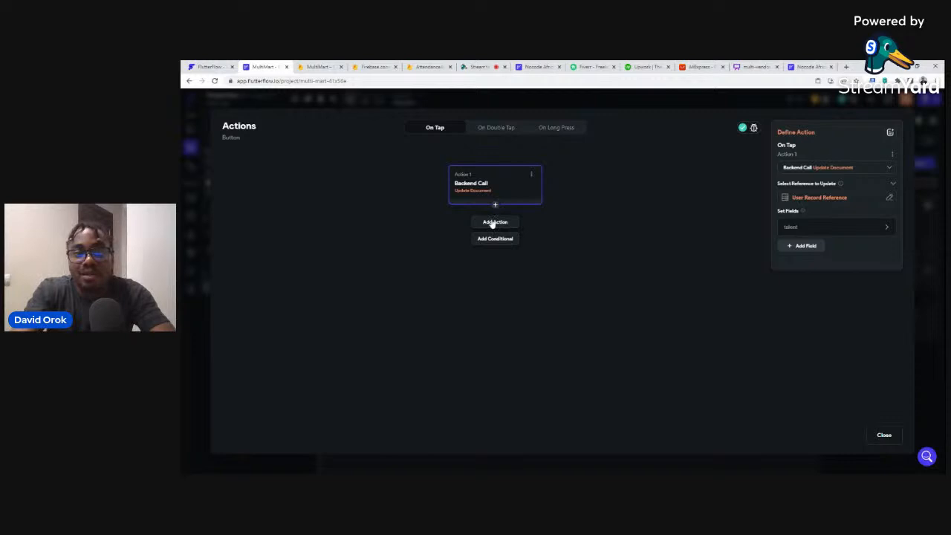
left_click(492, 224)
left_click(794, 218)
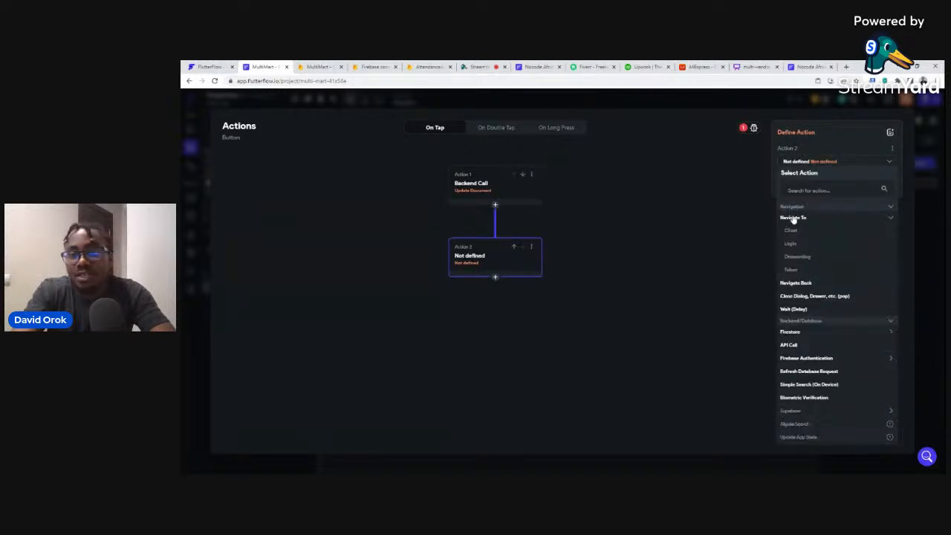
left_click(792, 270)
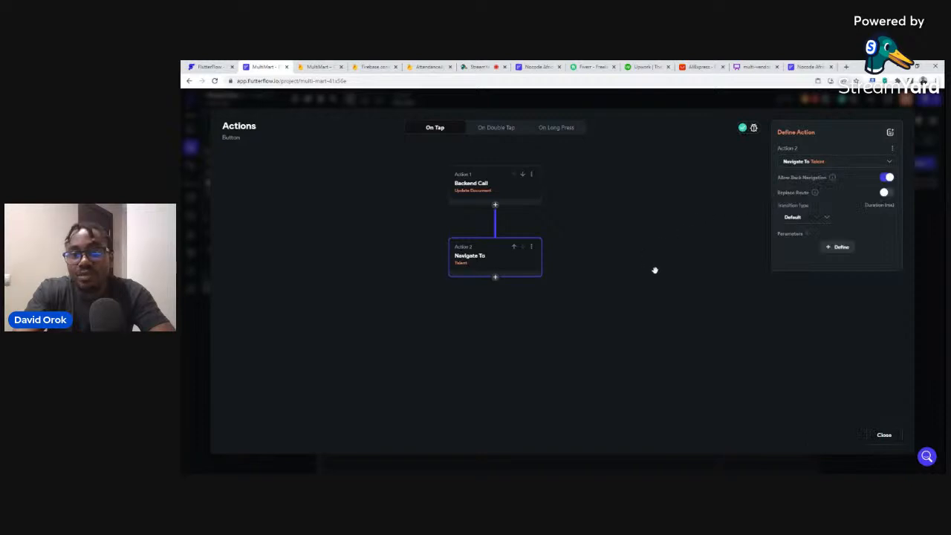
left_click(885, 436)
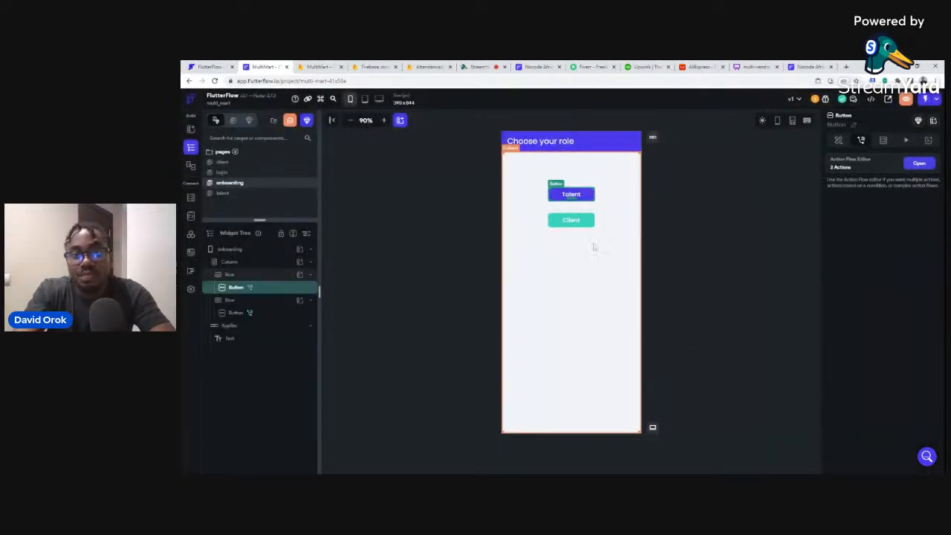
Add a second Client button action that navigates to the client page.
left_click(588, 222)
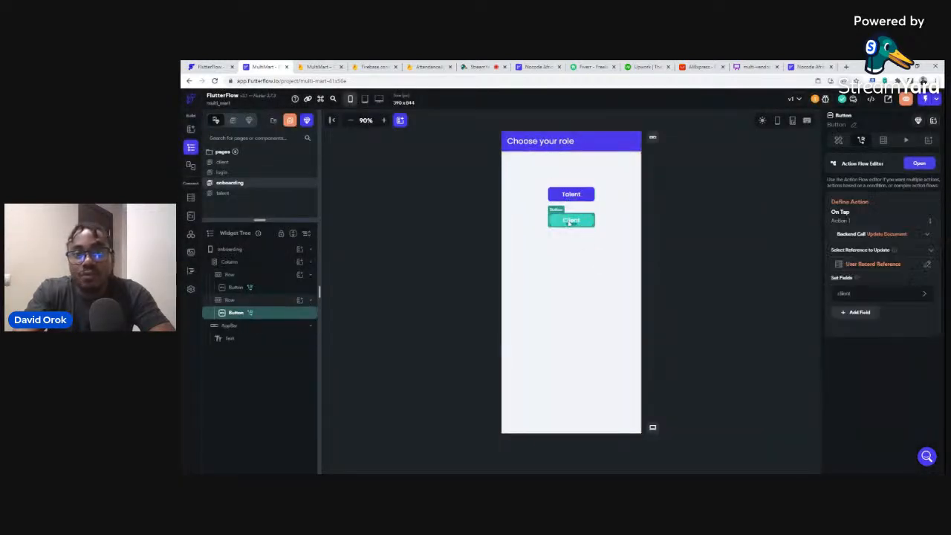
left_click(919, 164)
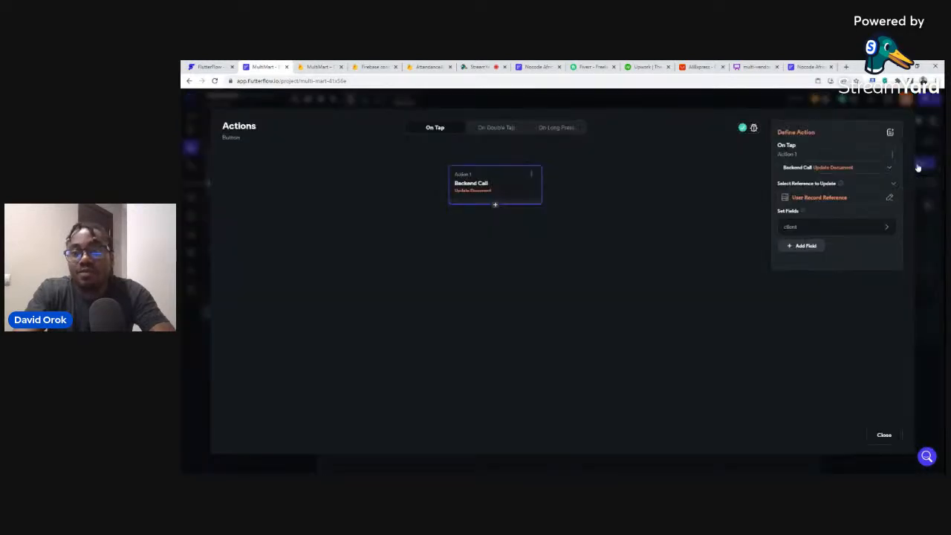
left_click(496, 205)
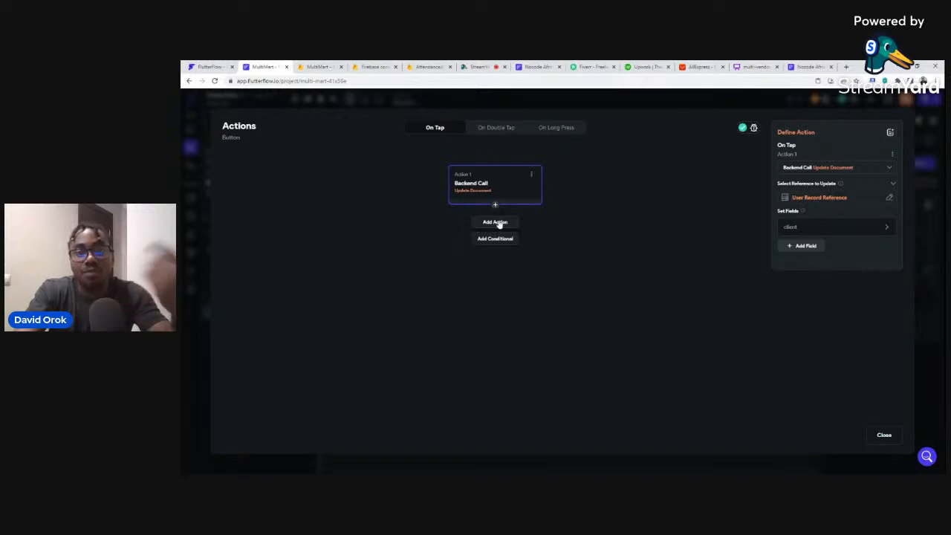
left_click(498, 222)
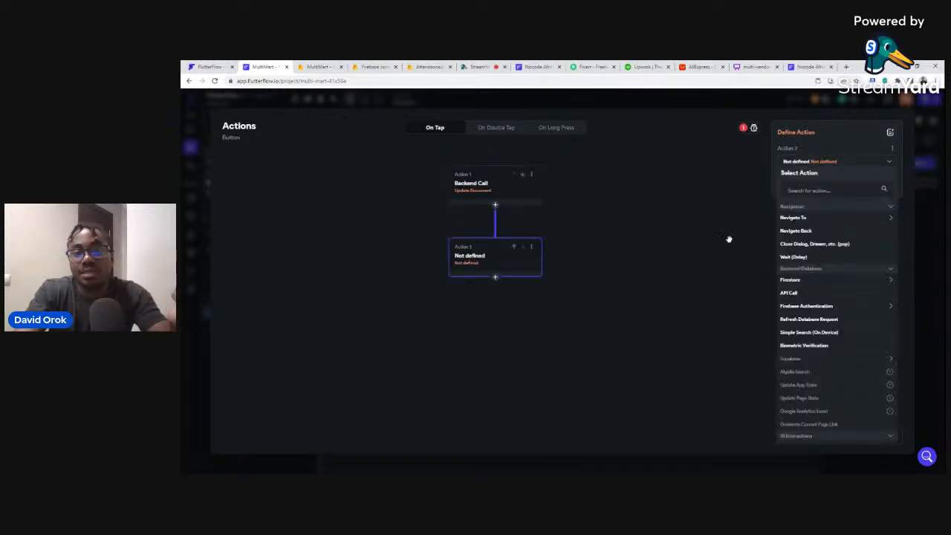
left_click(789, 218)
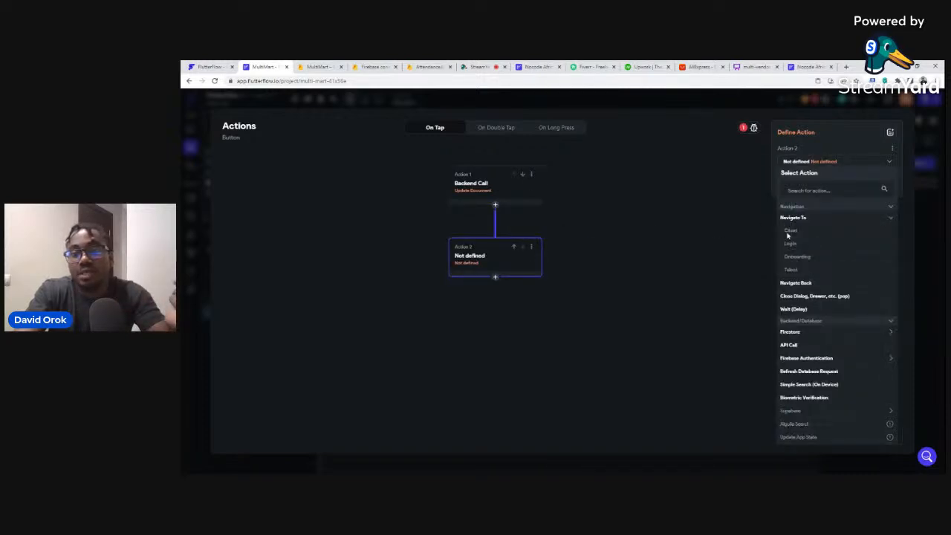
left_click(787, 232)
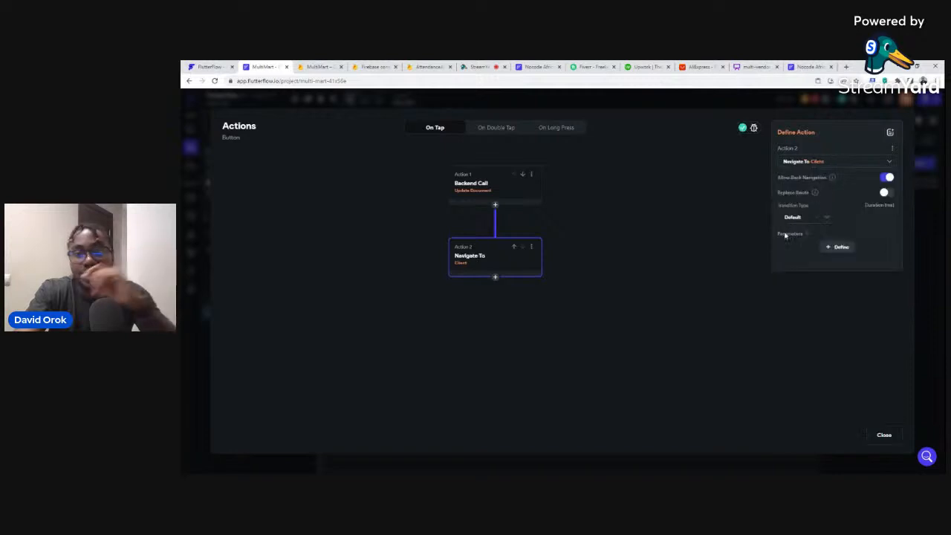
left_click(883, 435)
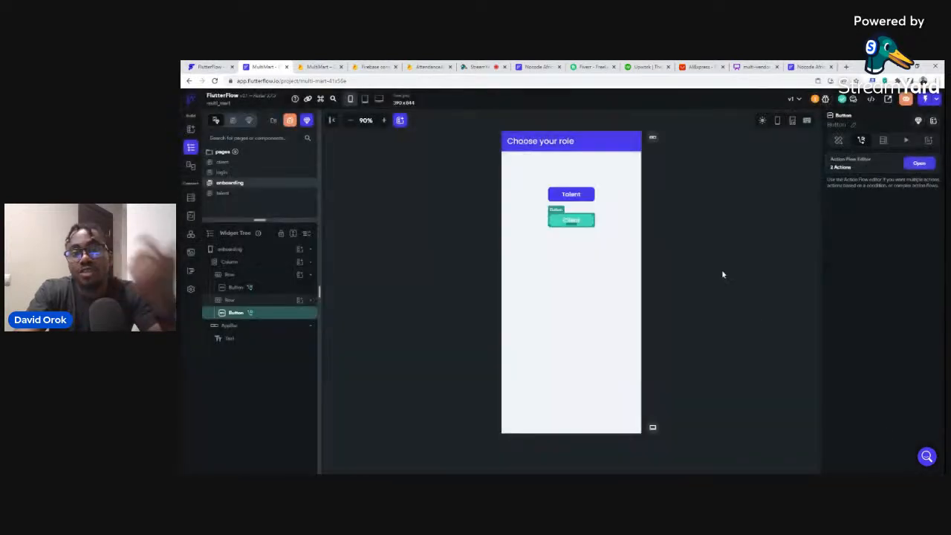
left_click(717, 232)
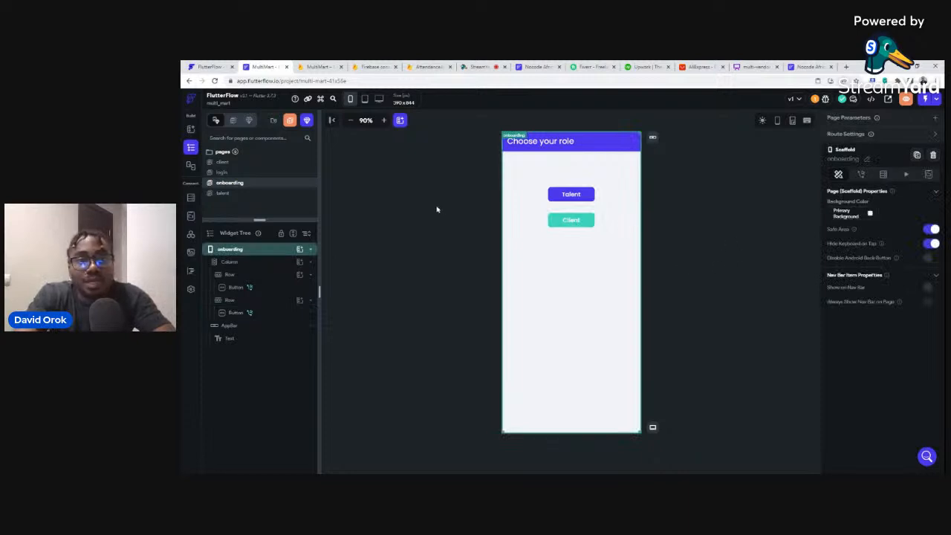
On the login page, give the Sign In button a Firebase Authentication Log In action.
left_click(221, 173)
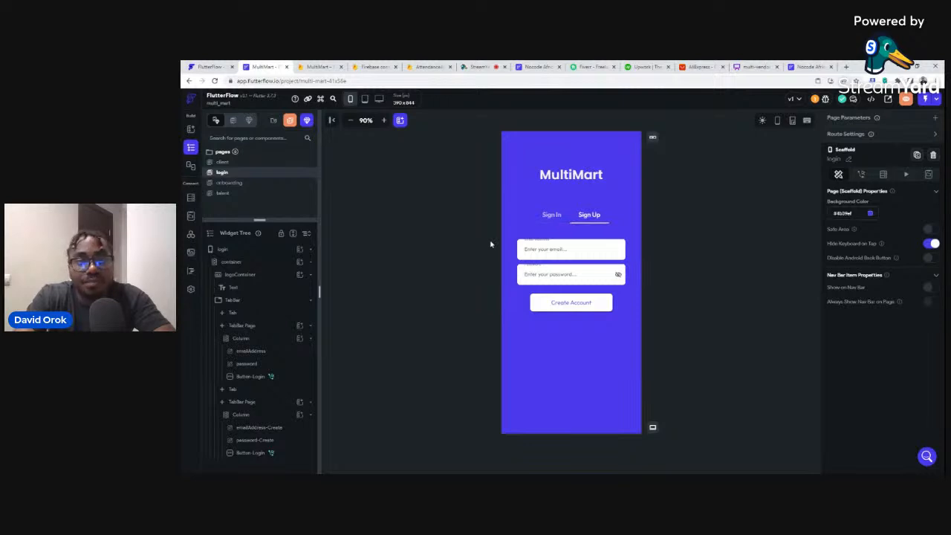
left_click(551, 215)
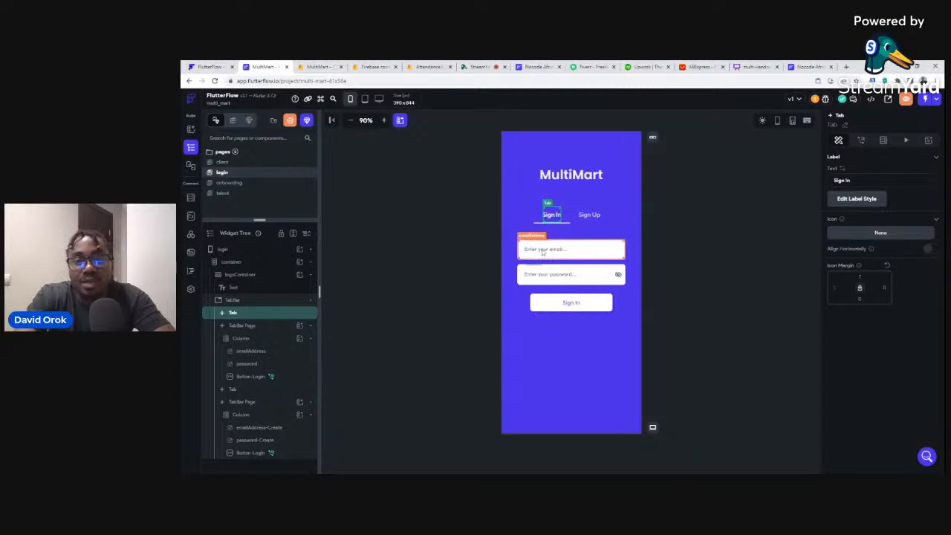
left_click(570, 305)
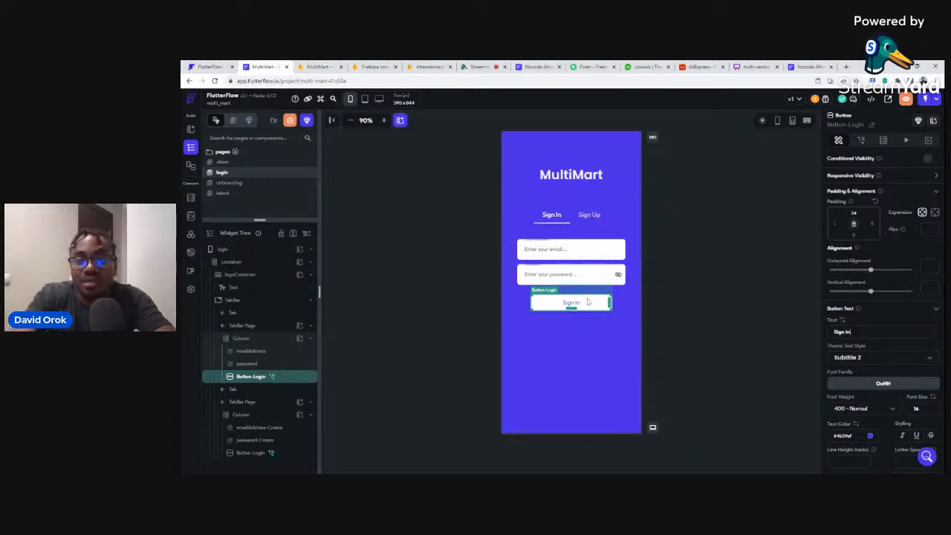
left_click(862, 141)
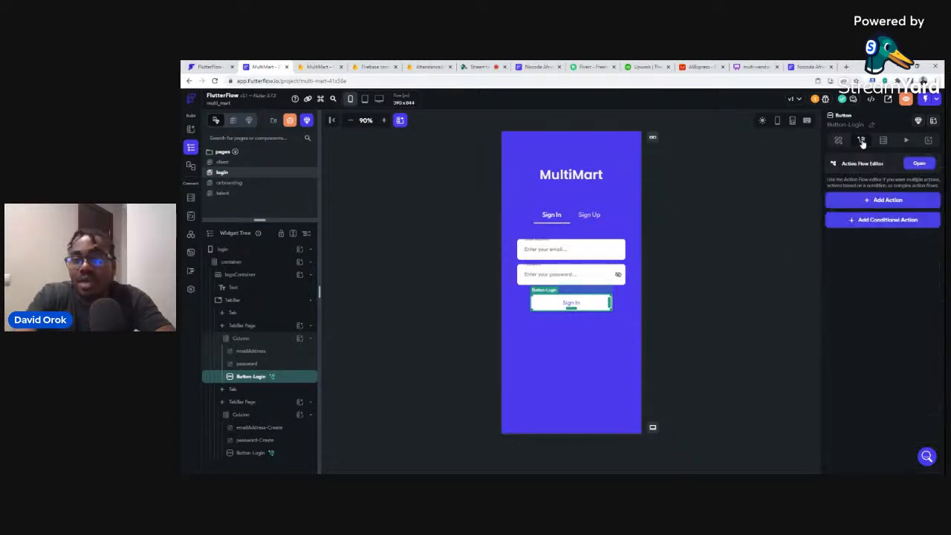
left_click(884, 205)
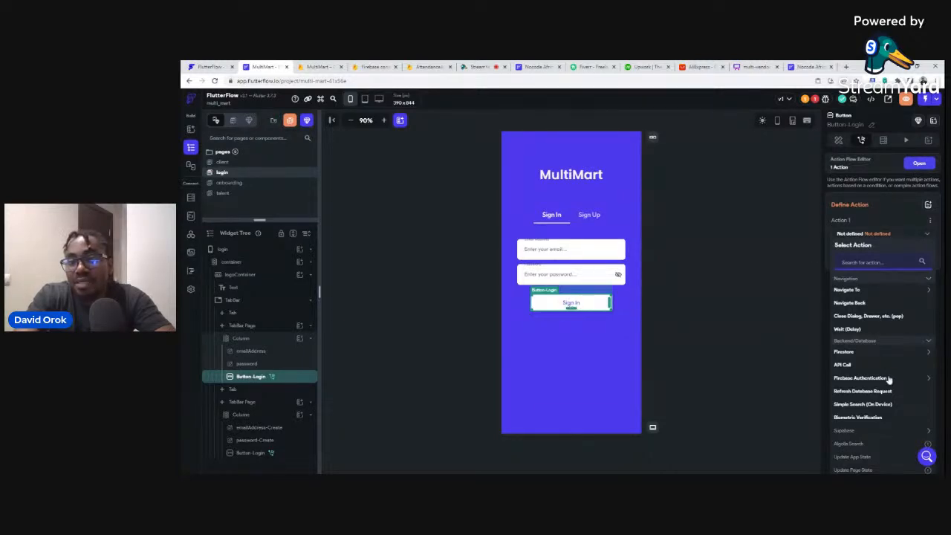
left_click(849, 379)
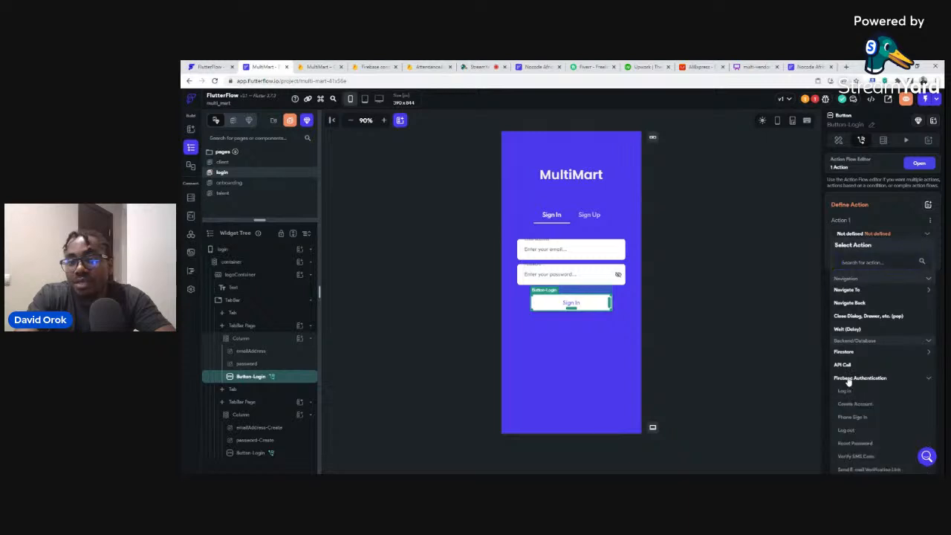
left_click(847, 392)
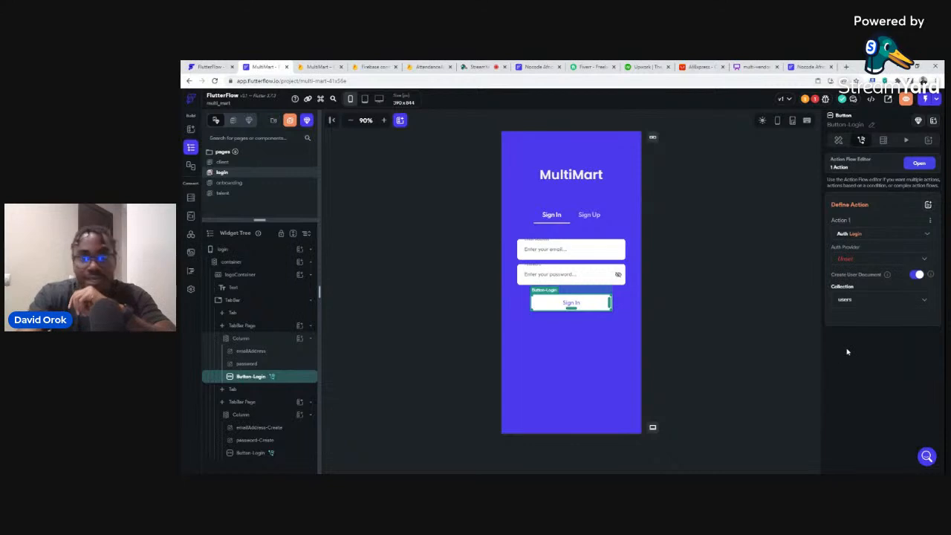
Set the login provider to Email using the emailAddress and password fields.
left_click(848, 259)
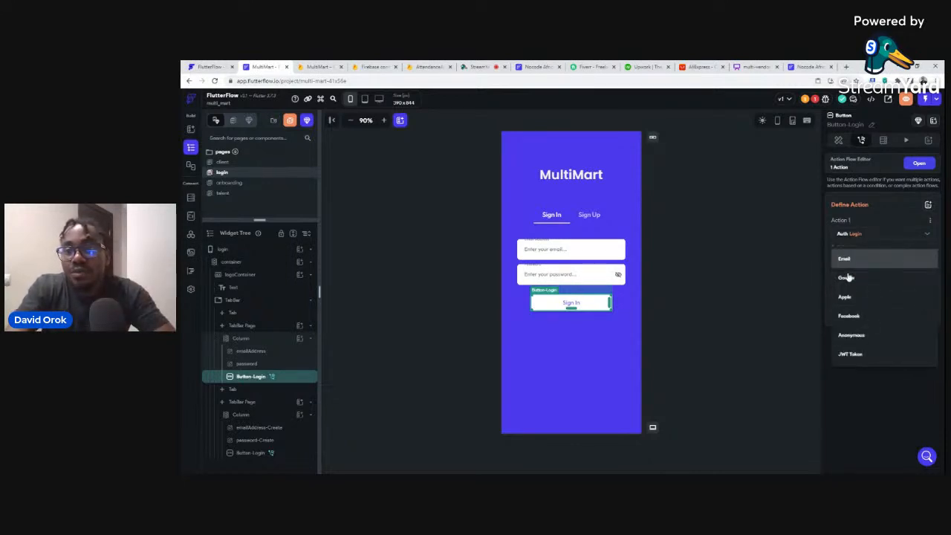
left_click(847, 275)
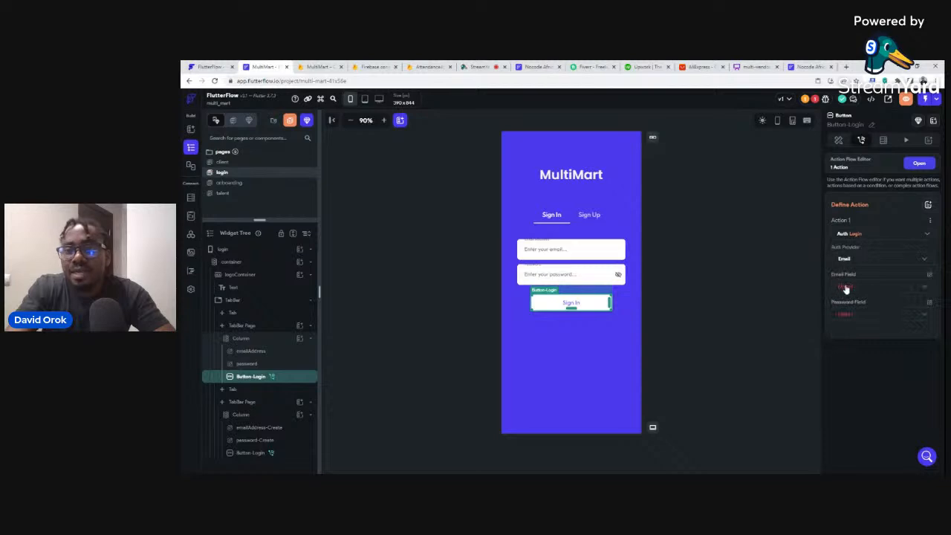
left_click(846, 288)
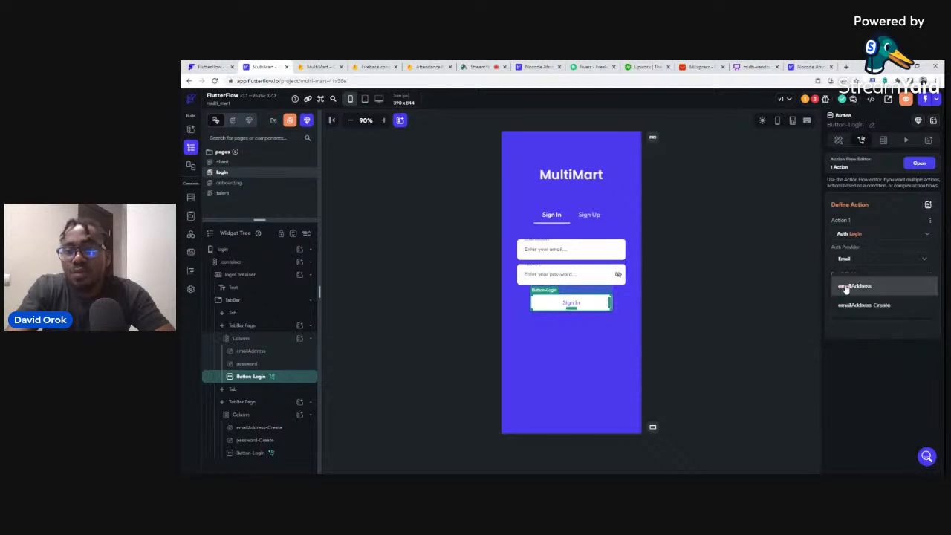
left_click(847, 286)
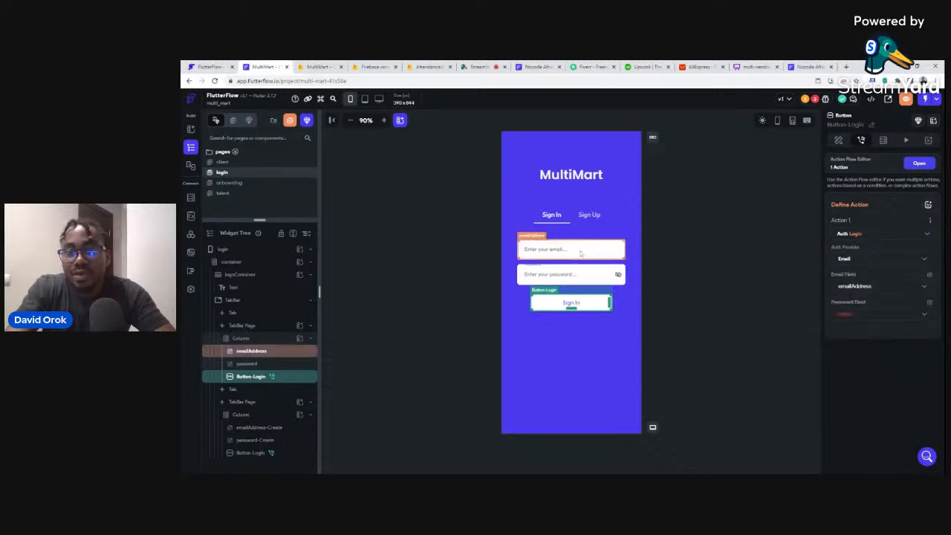
left_click(845, 317)
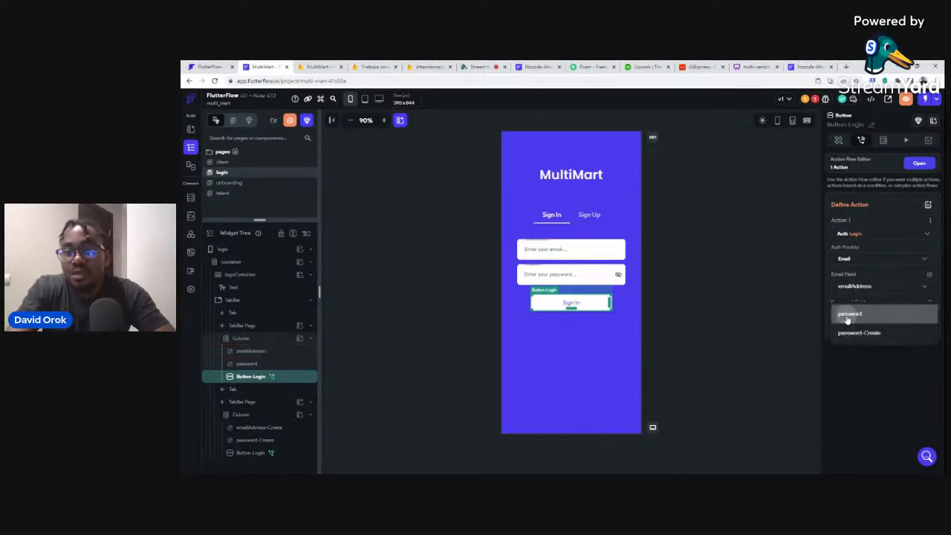
left_click(849, 316)
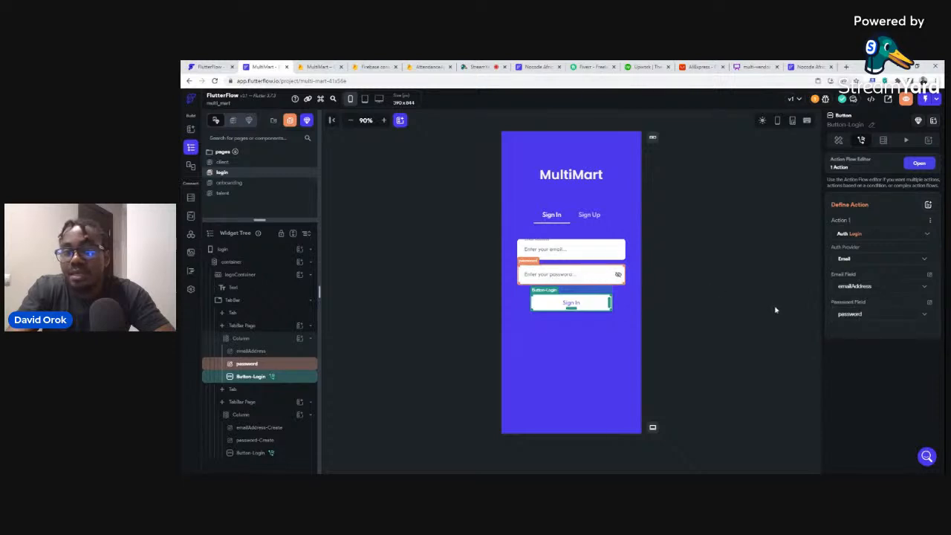
left_click(920, 164)
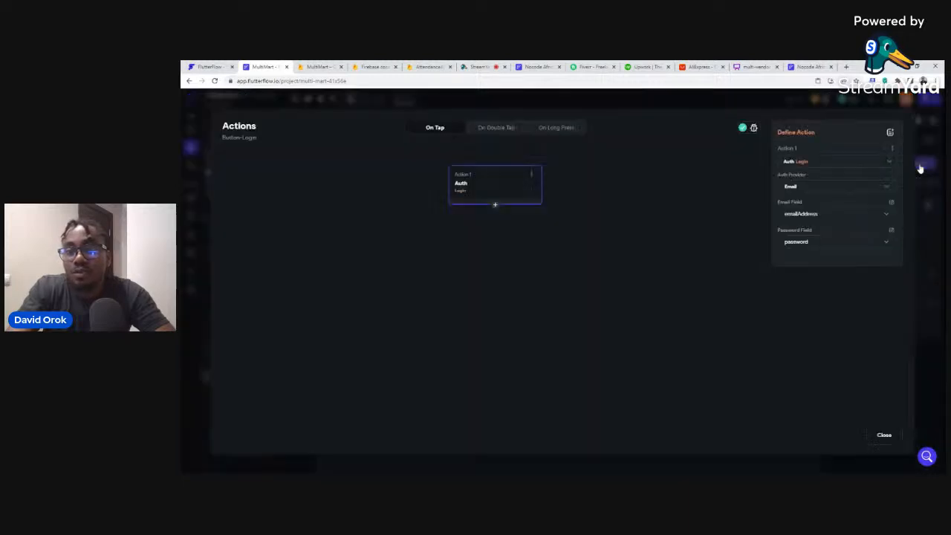
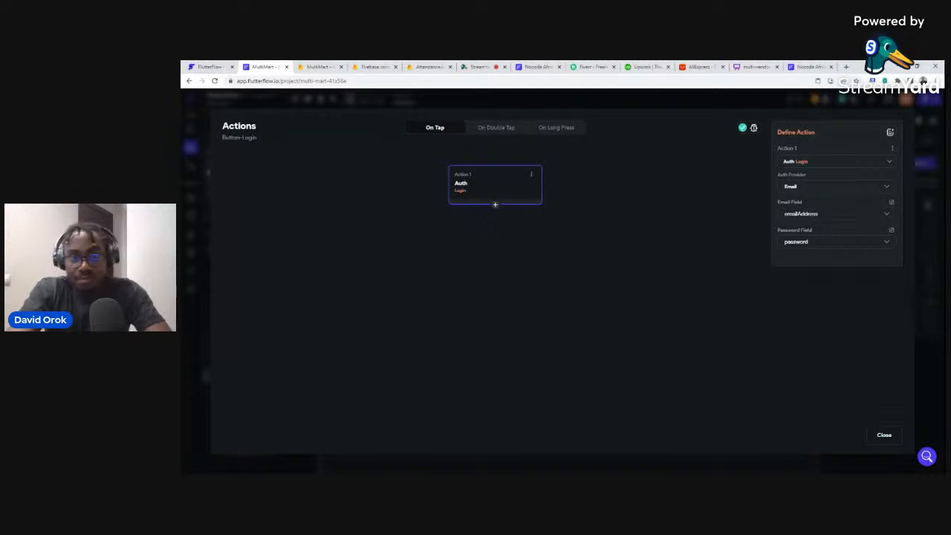
Add a conditional branch after the Auth login action.
left_click(495, 205)
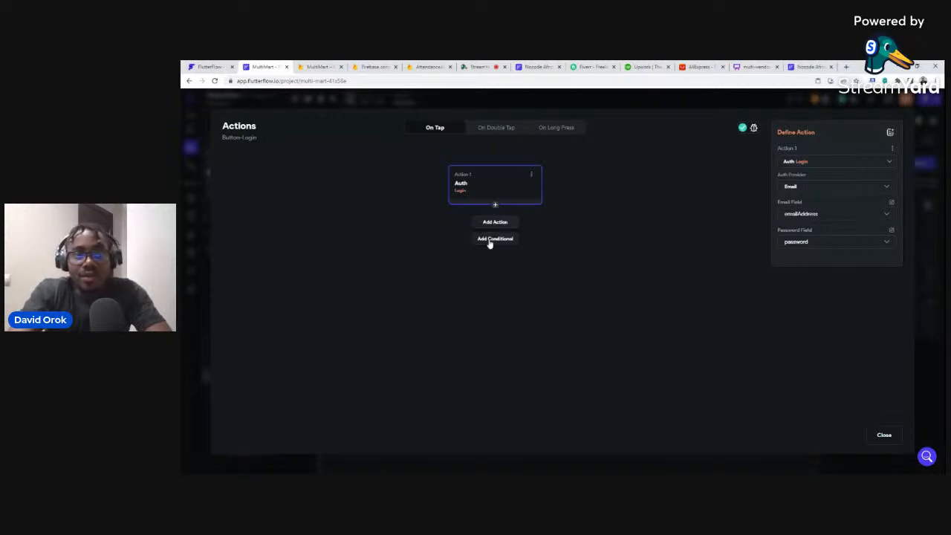
left_click(495, 239)
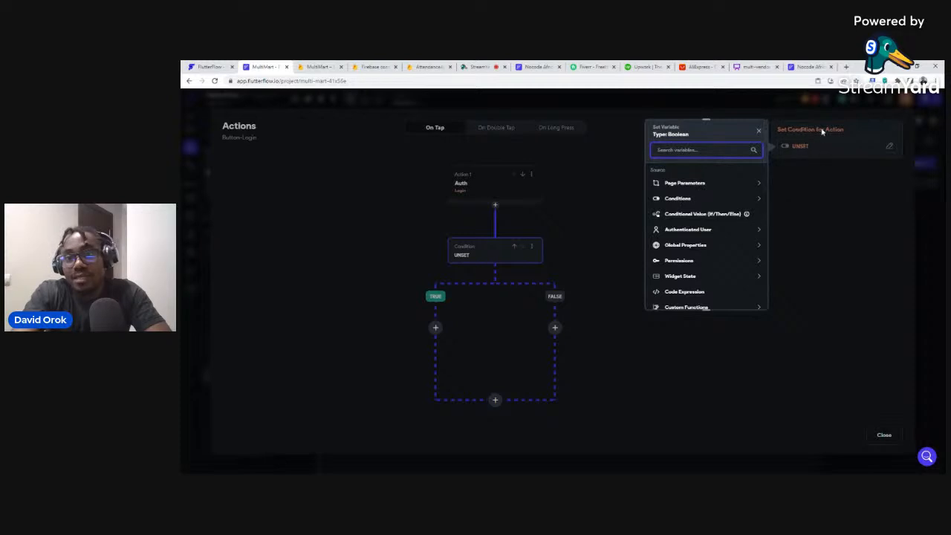
Start a single condition whose first value is the authenticated user's talent field.
left_click(677, 199)
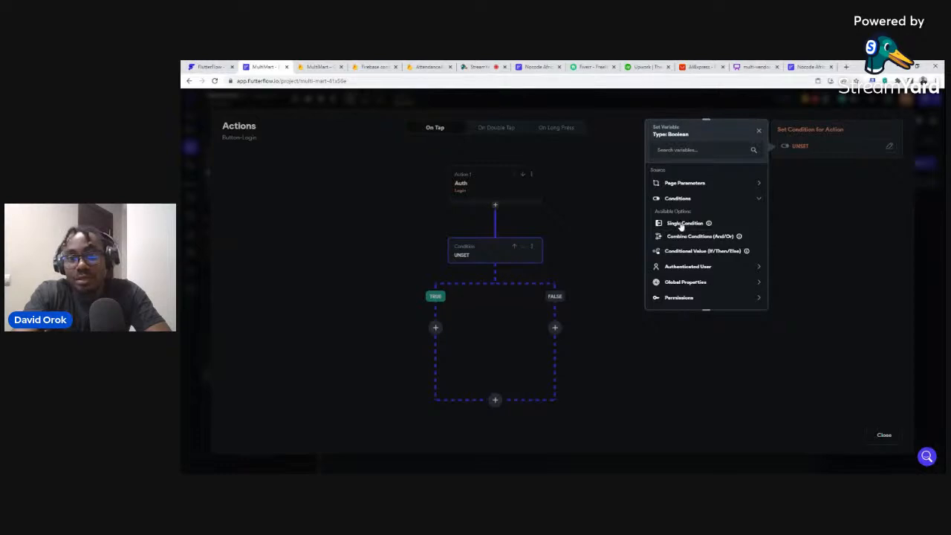
left_click(681, 224)
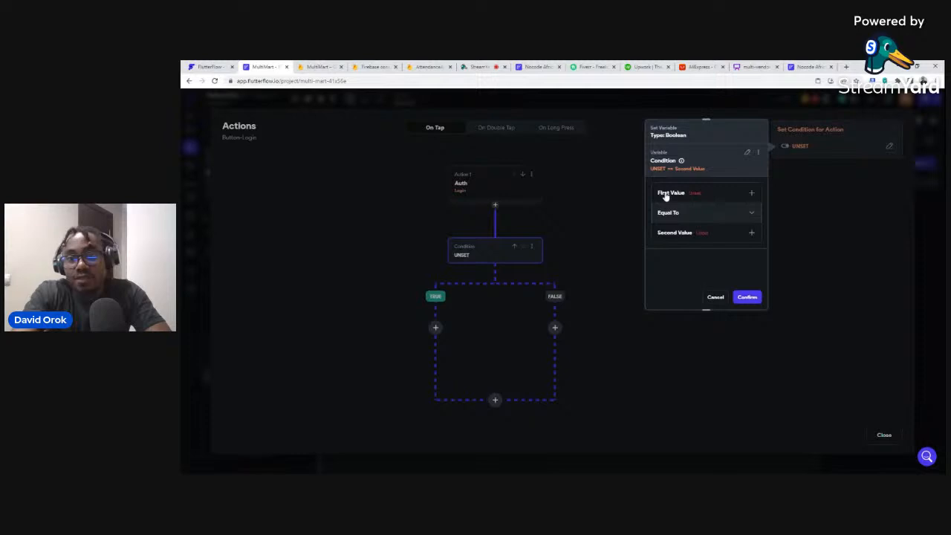
left_click(667, 195)
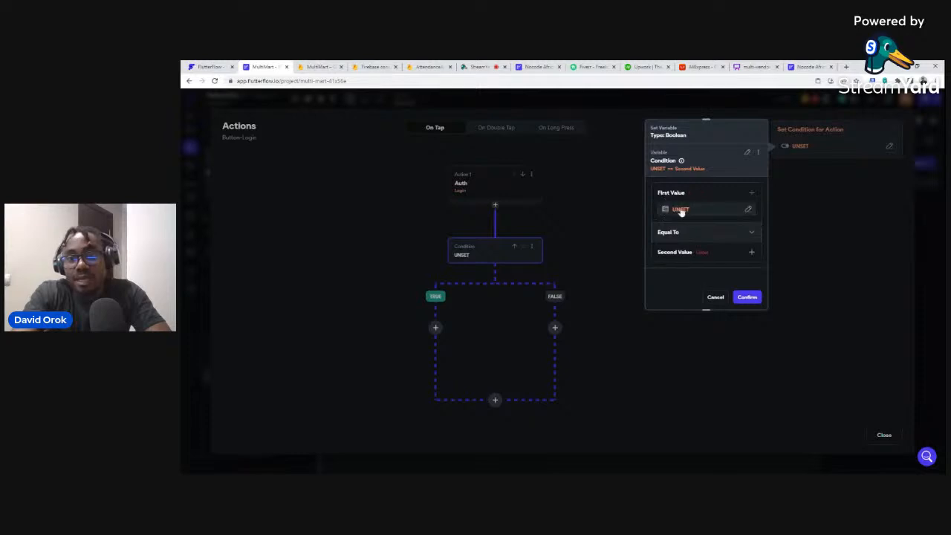
left_click(680, 209)
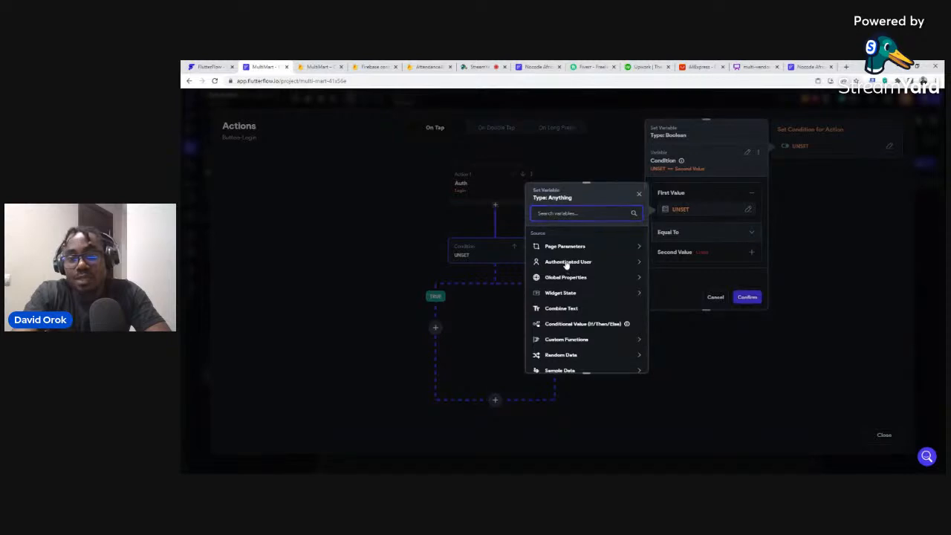
left_click(568, 262)
scroll(575, 286, "down", 1)
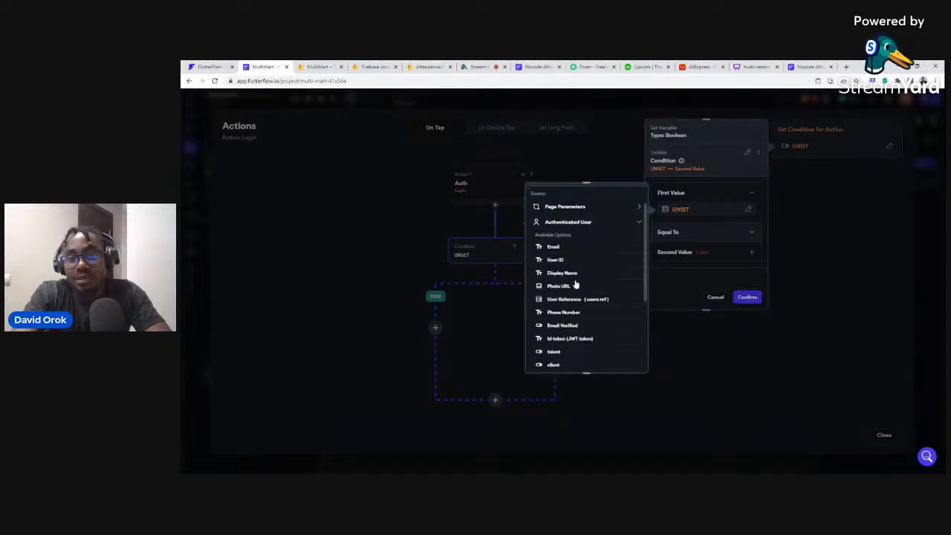
left_click(554, 353)
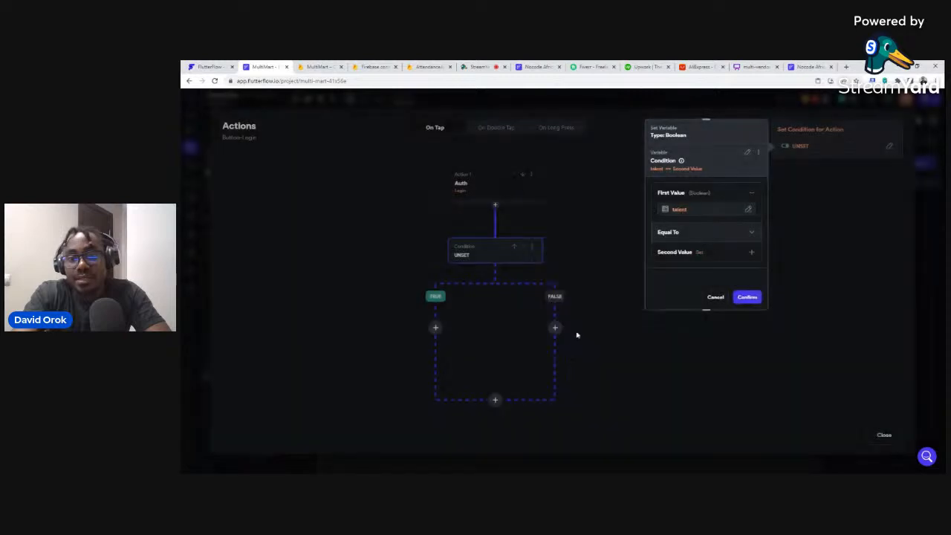
Set the second value to the specific value True and confirm talent == true.
left_click(674, 255)
scroll(685, 266, "down", 1)
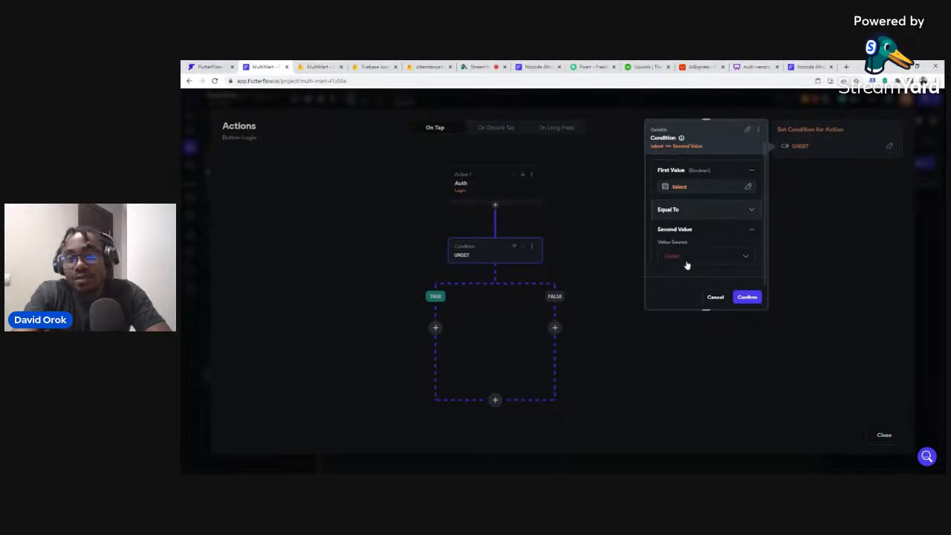
left_click(688, 256)
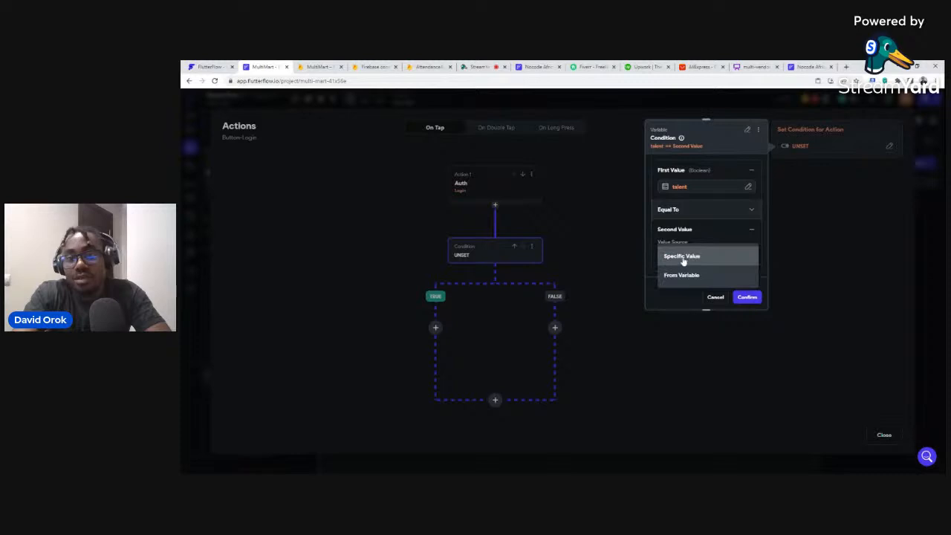
left_click(682, 257)
scroll(700, 240, "down", 1)
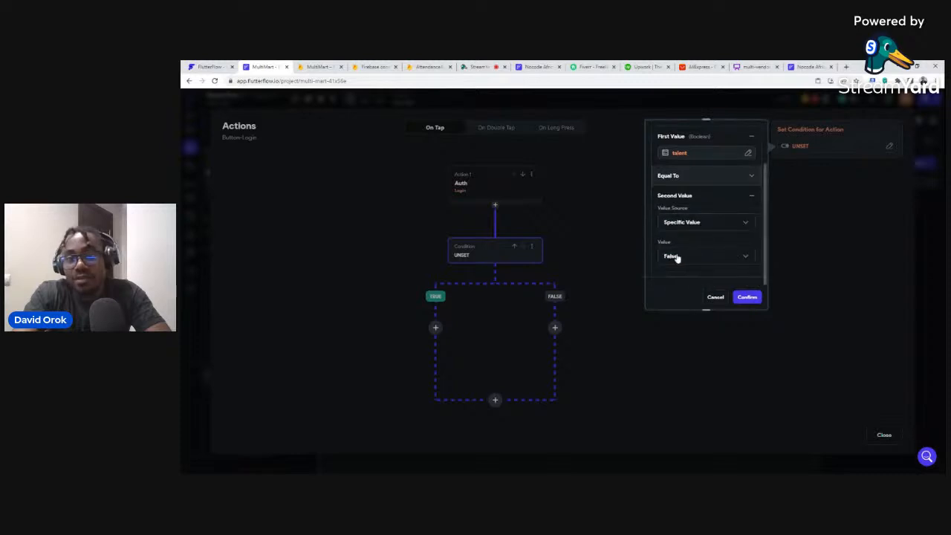
left_click(671, 255)
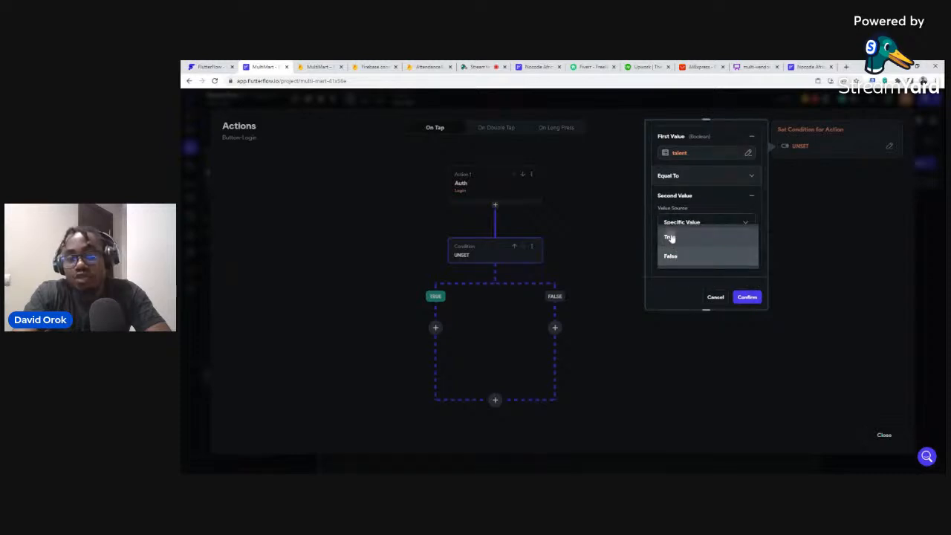
left_click(670, 237)
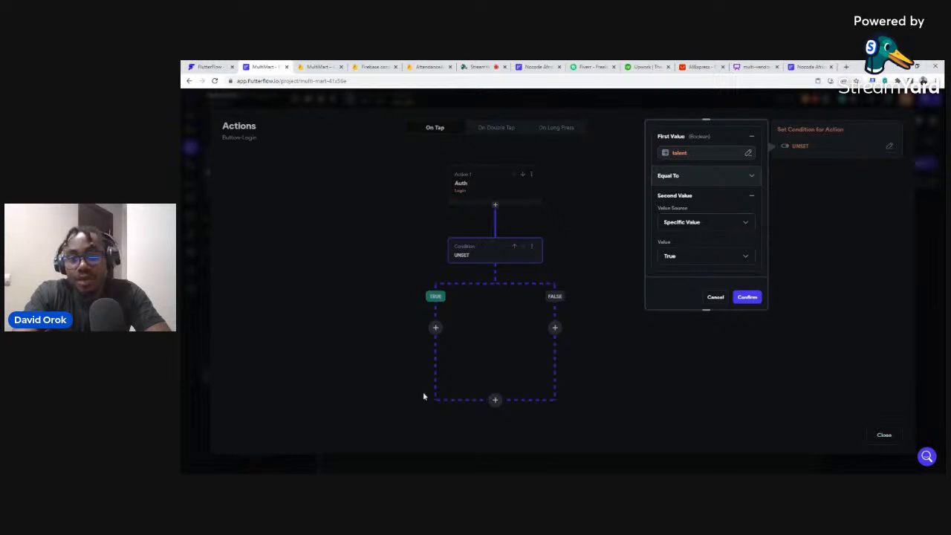
scroll(729, 204, "up", 1)
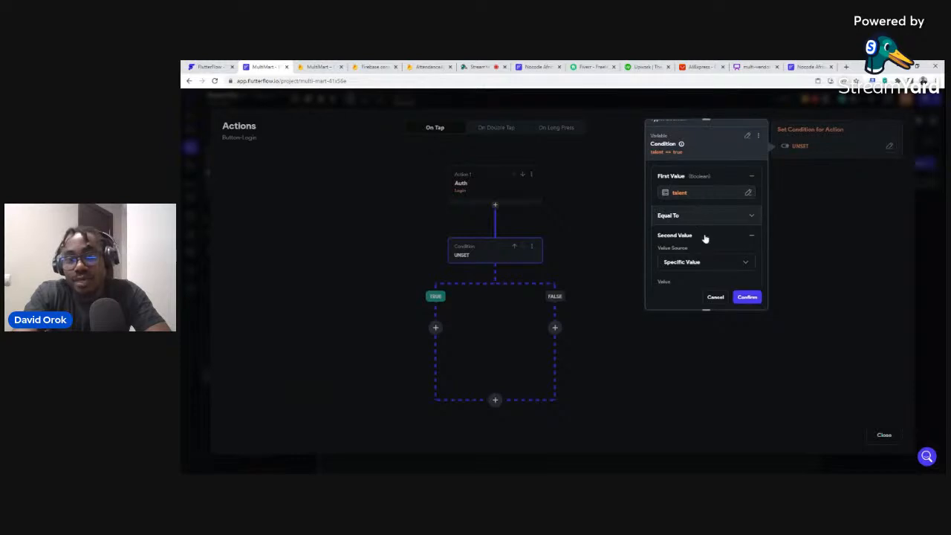
scroll(705, 238, "down", 1)
left_click(747, 297)
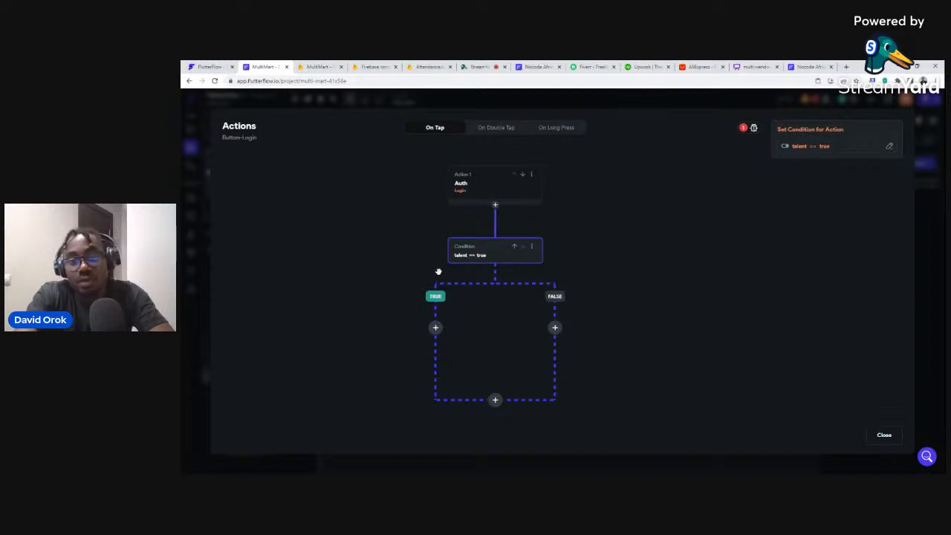
Make the TRUE branch navigate to the Talent page, then add a nested condition on the FALSE branch.
left_click(436, 328)
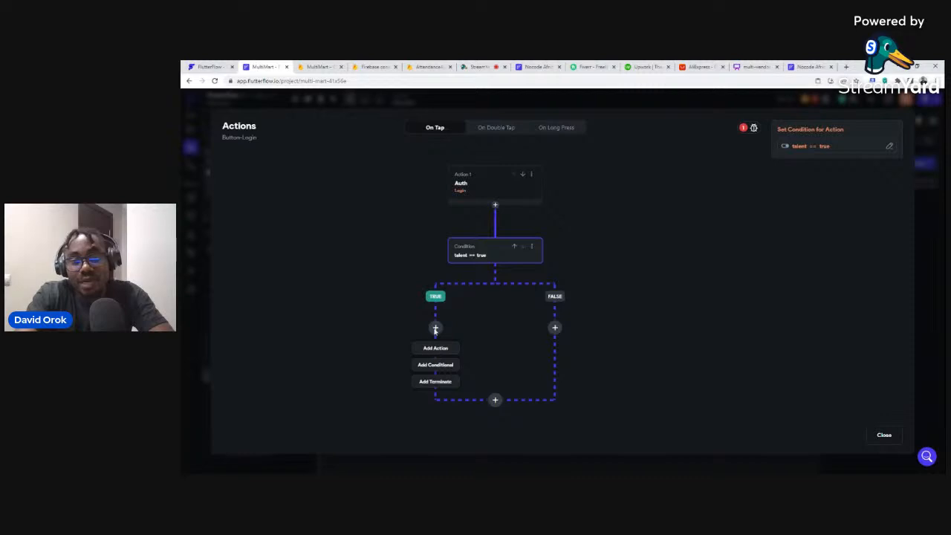
left_click(437, 329)
left_click(436, 330)
left_click(436, 348)
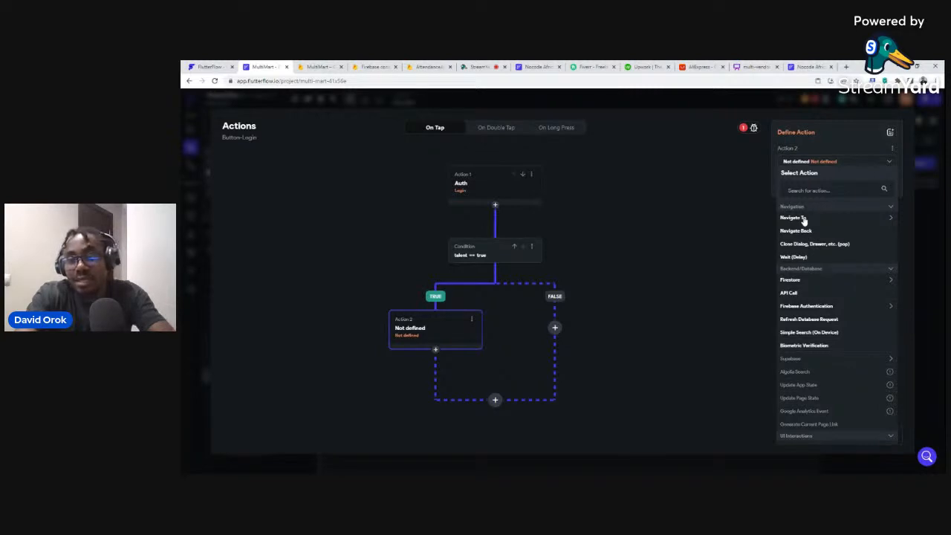
left_click(802, 219)
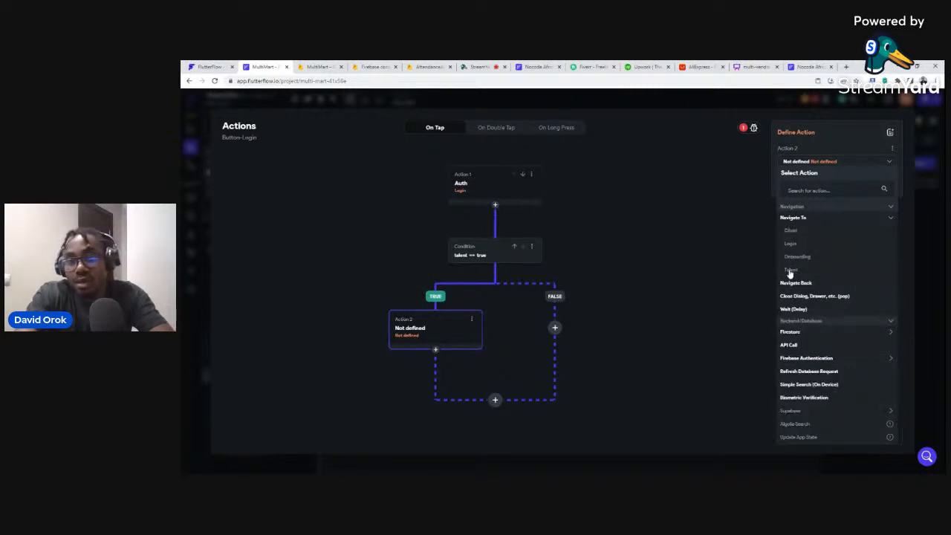
left_click(790, 270)
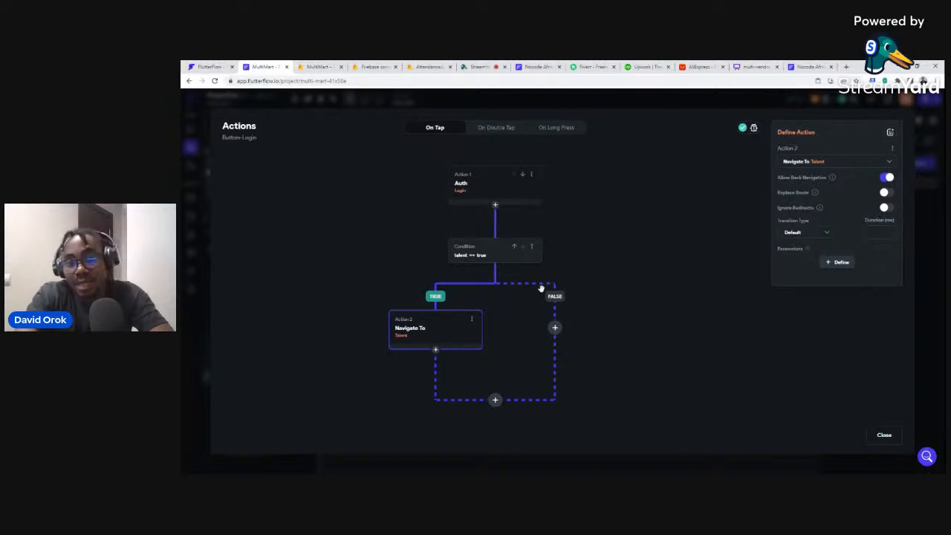
left_click(556, 329)
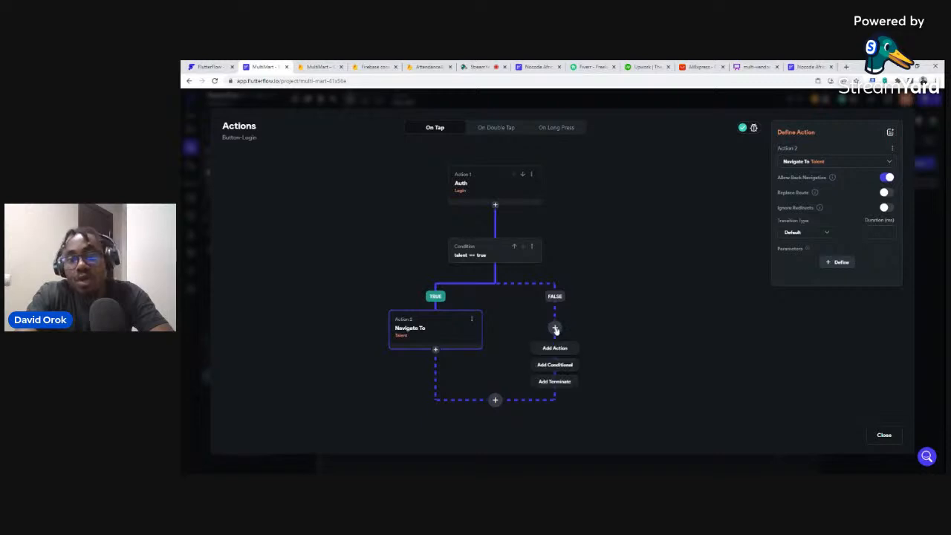
left_click(556, 365)
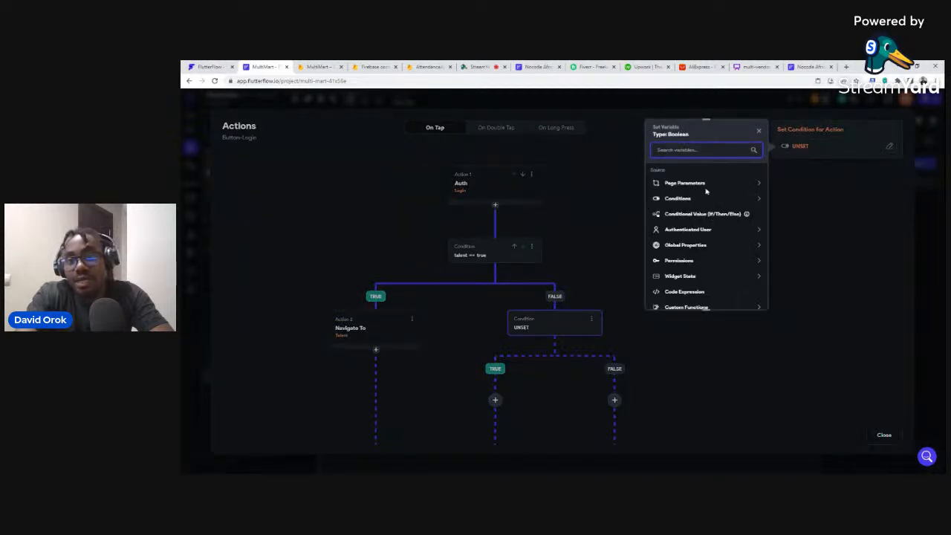
Start the nested single condition with the authenticated user's client field as first value.
left_click(678, 199)
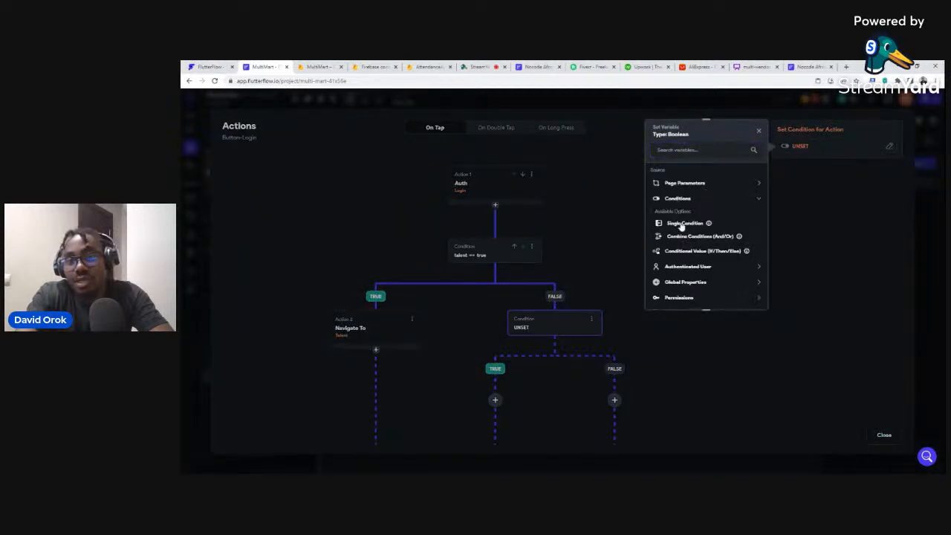
left_click(682, 225)
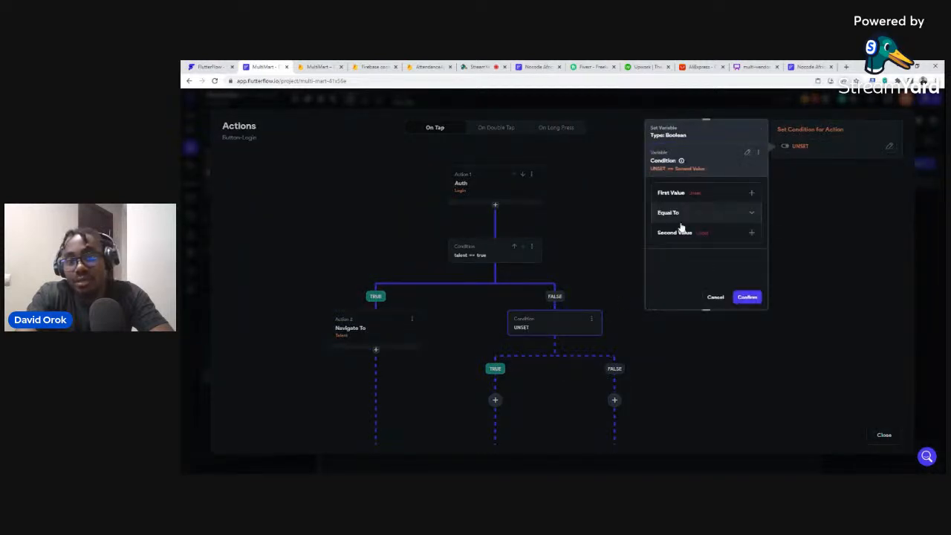
left_click(671, 193)
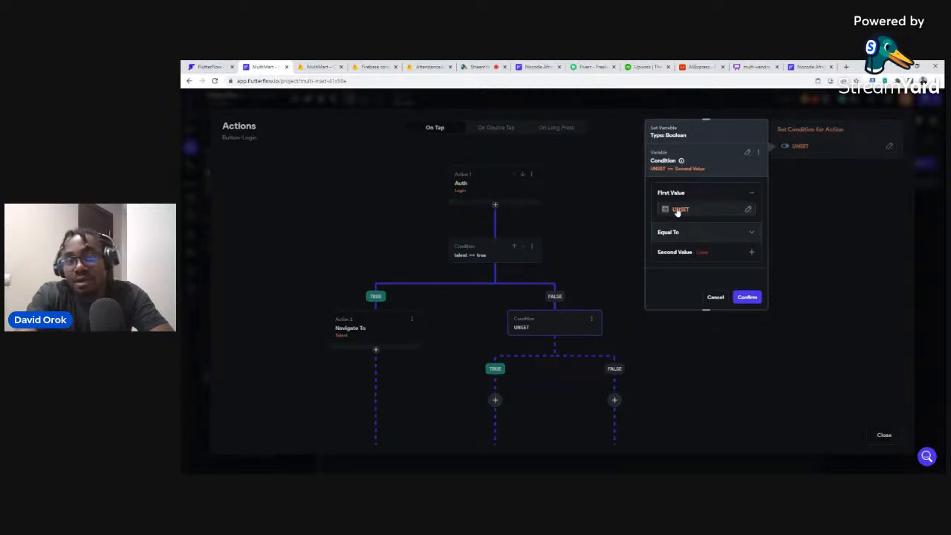
left_click(678, 212)
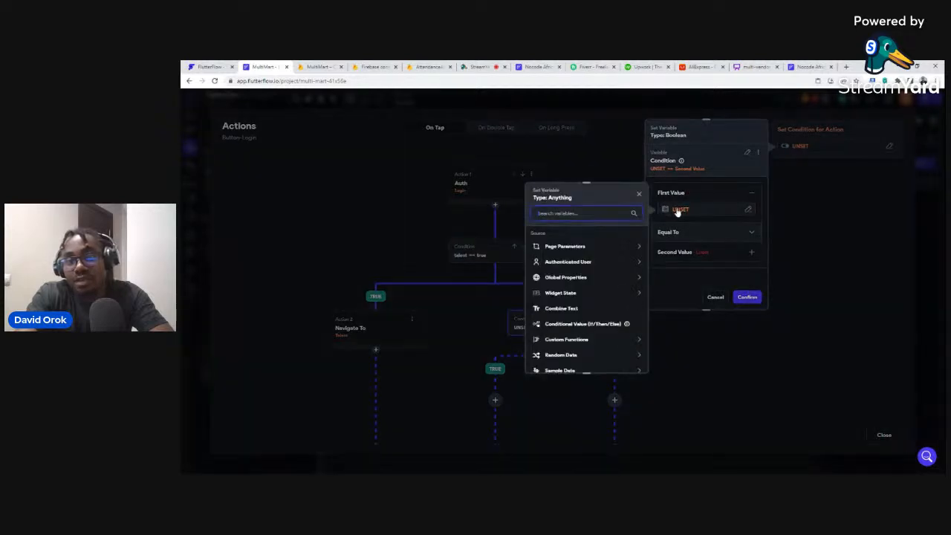
left_click(564, 264)
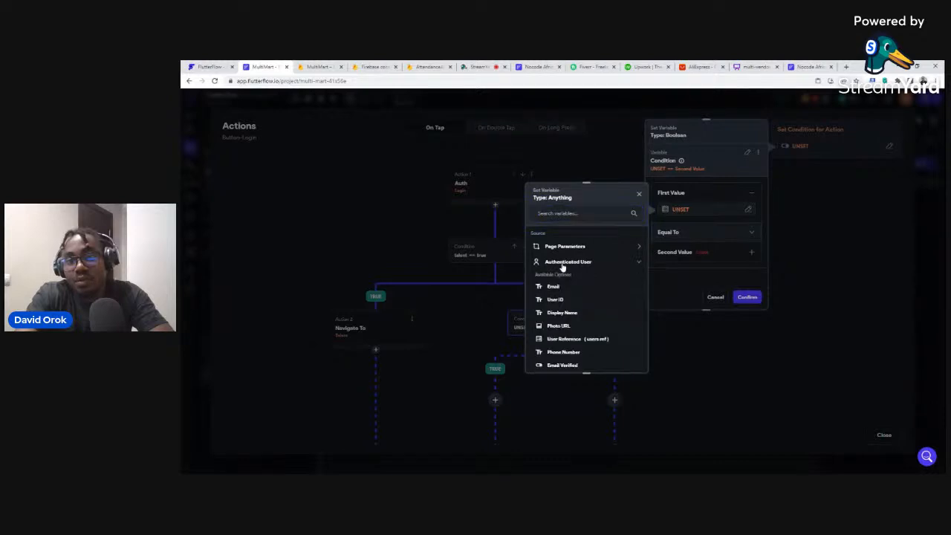
scroll(565, 341, "down", 2)
left_click(557, 366)
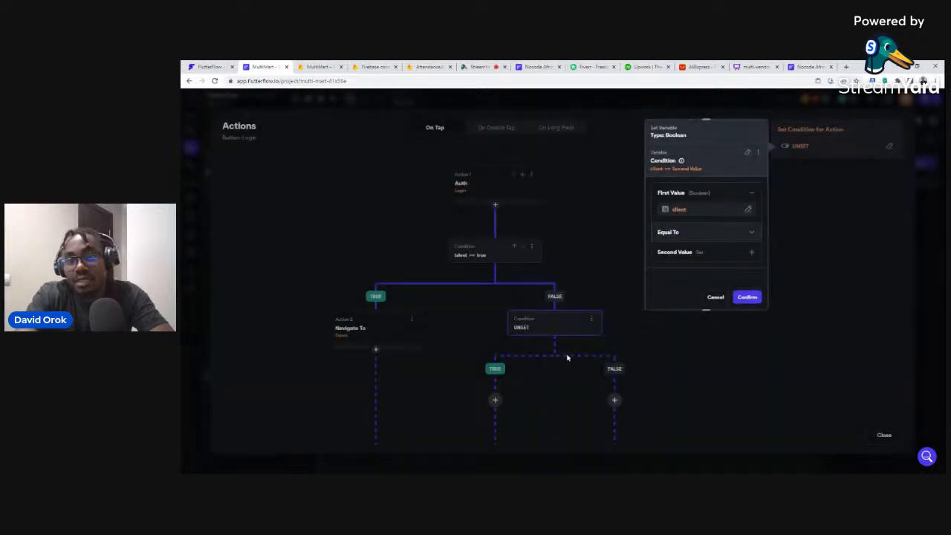
Compare it against the specific value True and confirm client == true.
left_click(670, 254)
scroll(671, 256, "down", 1)
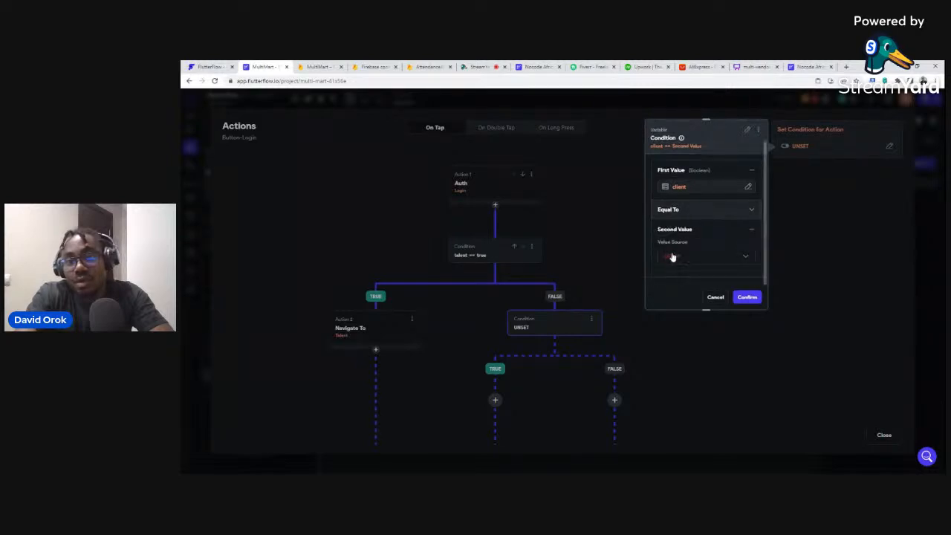
left_click(672, 258)
left_click(676, 257)
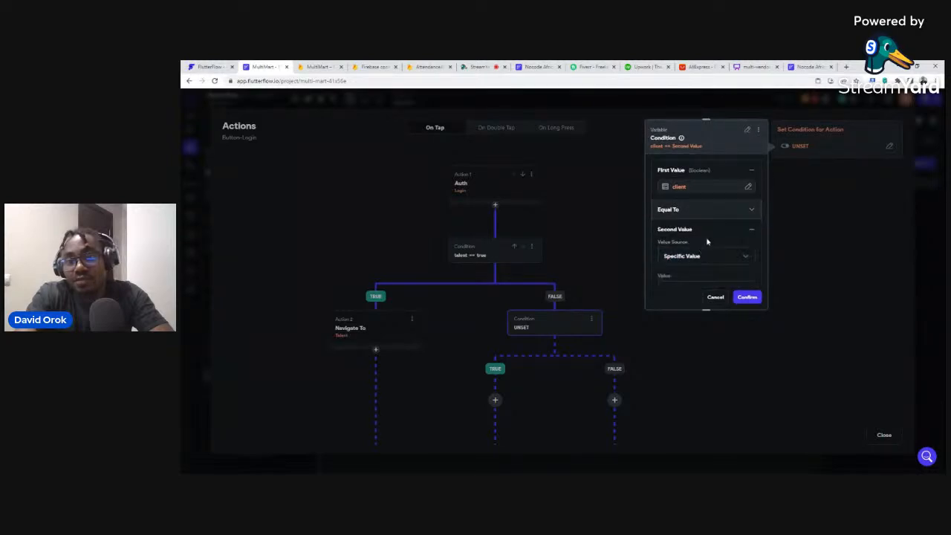
scroll(706, 242, "down", 1)
left_click(669, 255)
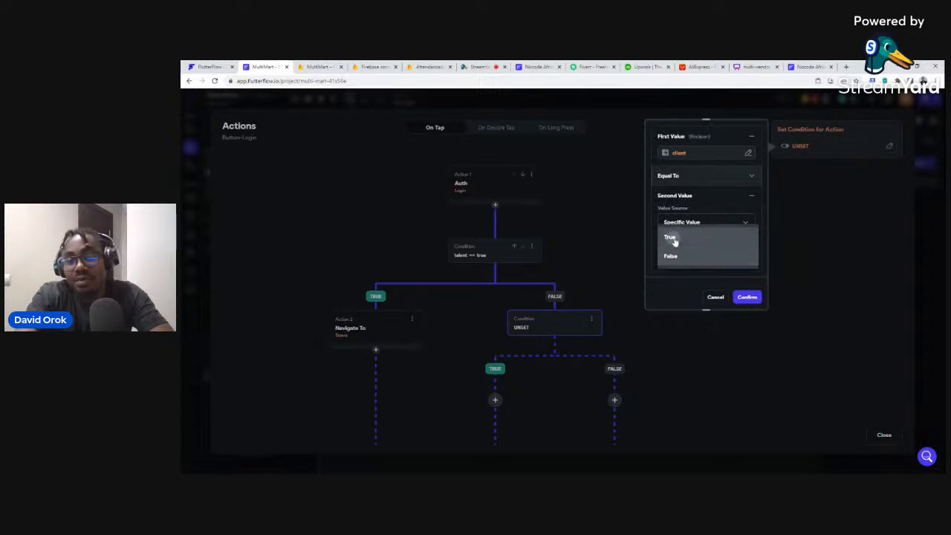
left_click(672, 238)
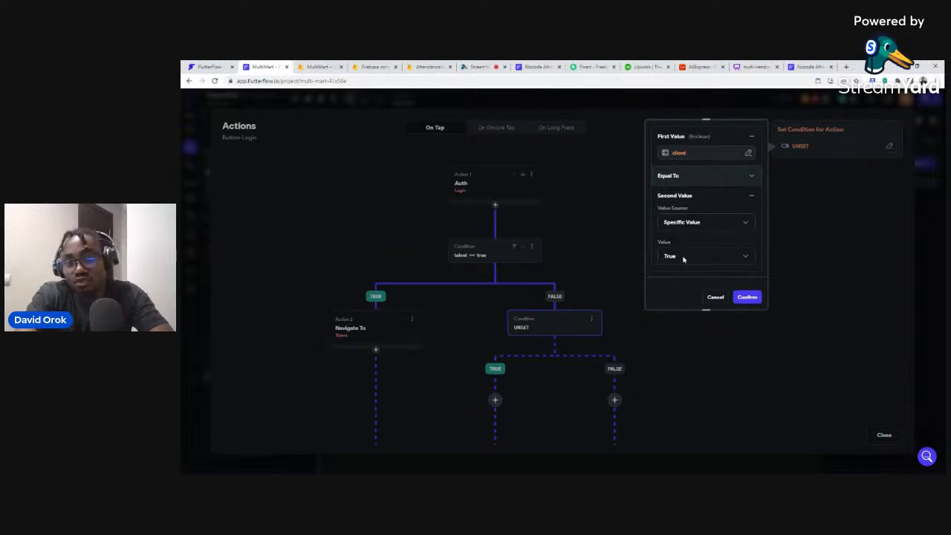
left_click(747, 297)
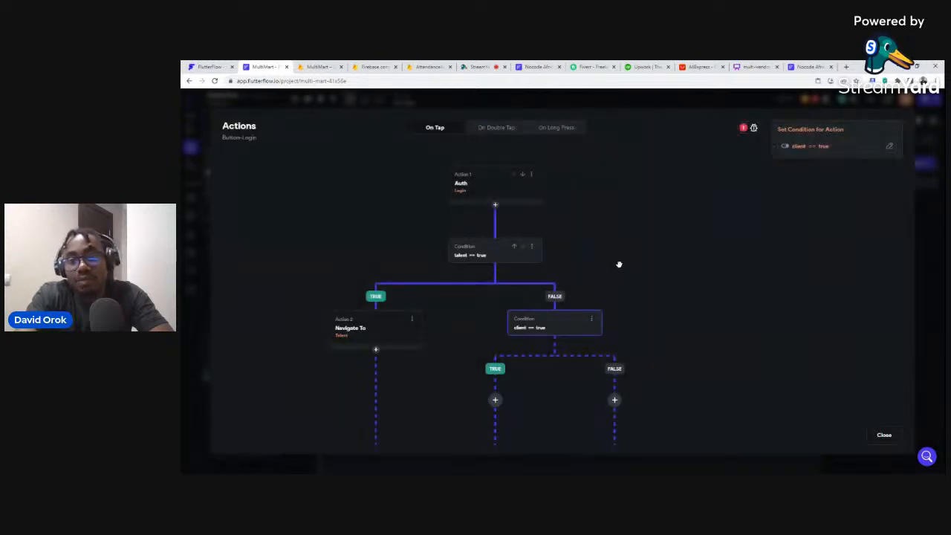
scroll(620, 267, "down", 2)
scroll(628, 283, "up", 2)
left_click_drag(622, 278, 595, 186)
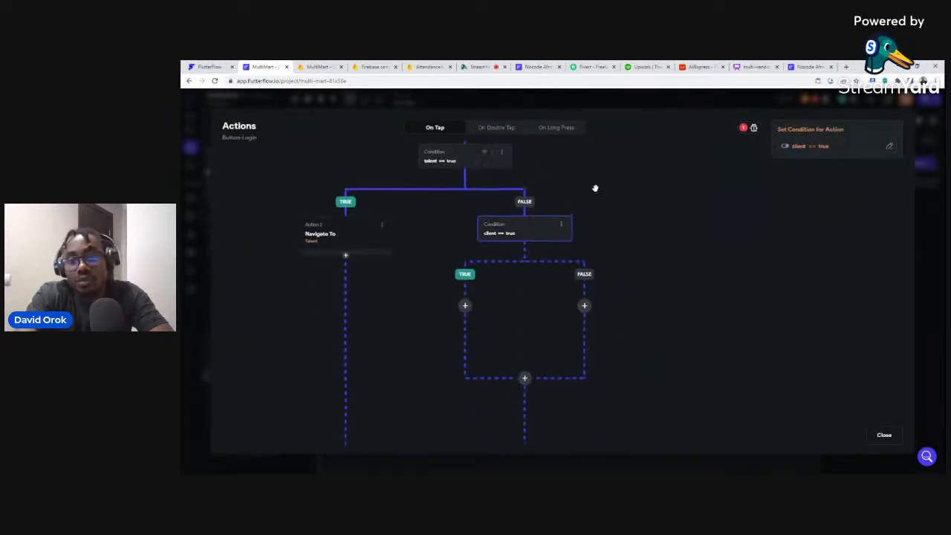
Make the client condition's TRUE branch navigate to the Client page, then close the editor.
left_click(458, 293)
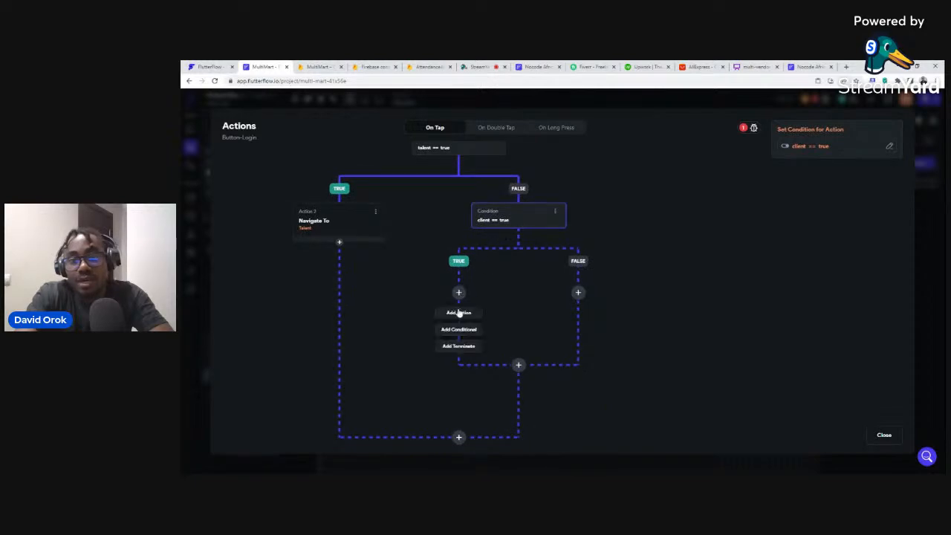
left_click(458, 314)
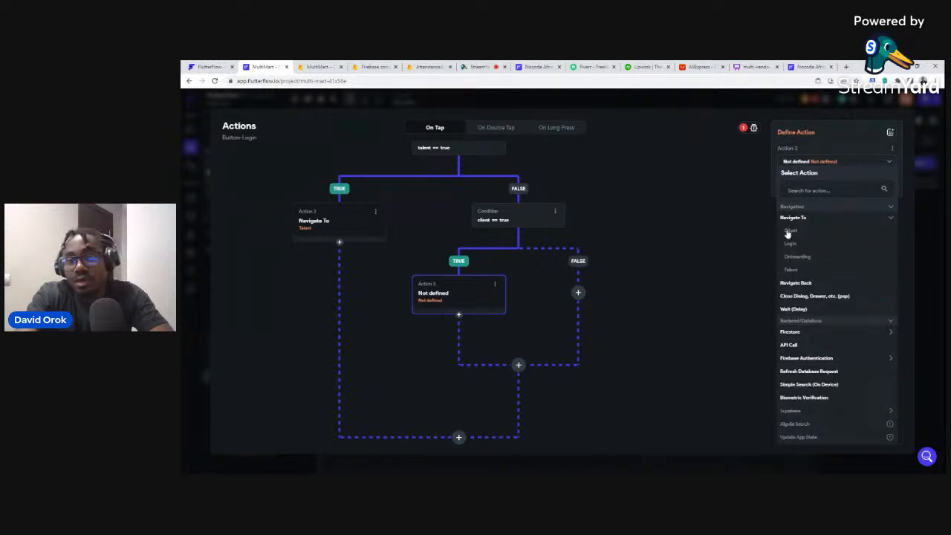
left_click(789, 231)
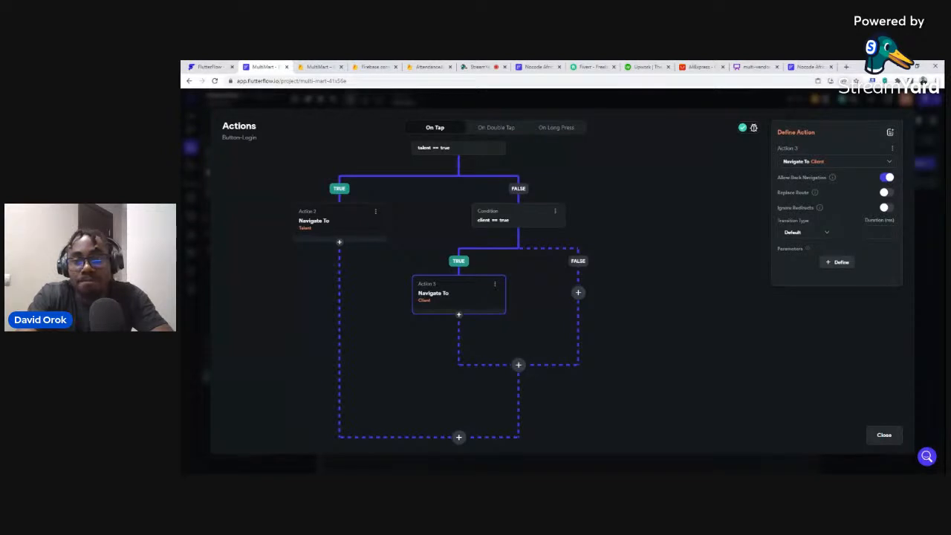
left_click(884, 435)
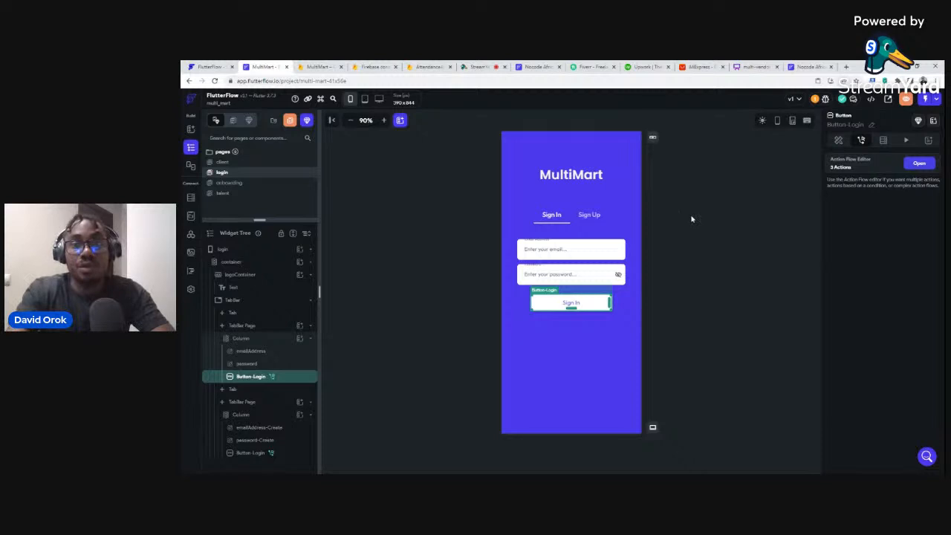
On the onboarding page, add a third action to the Talent button's action flow.
left_click(226, 184)
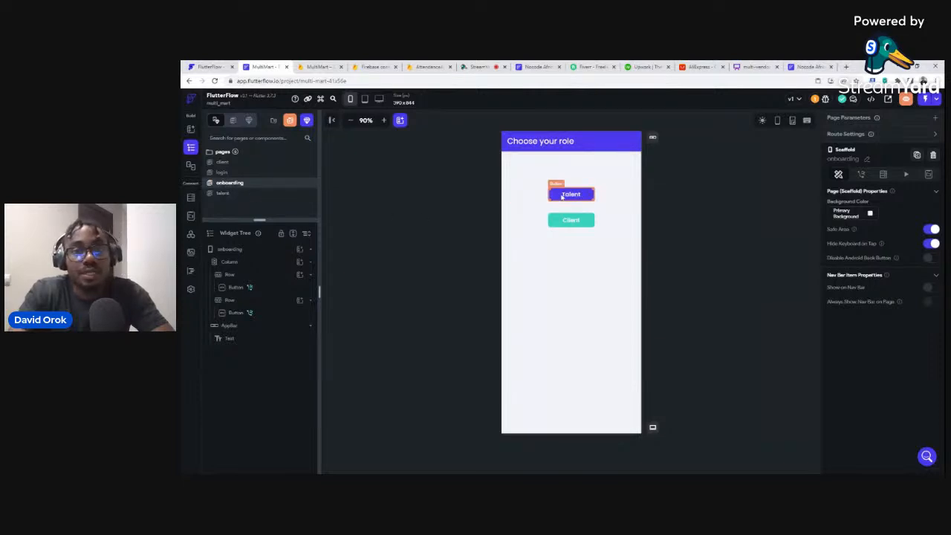
left_click(563, 197)
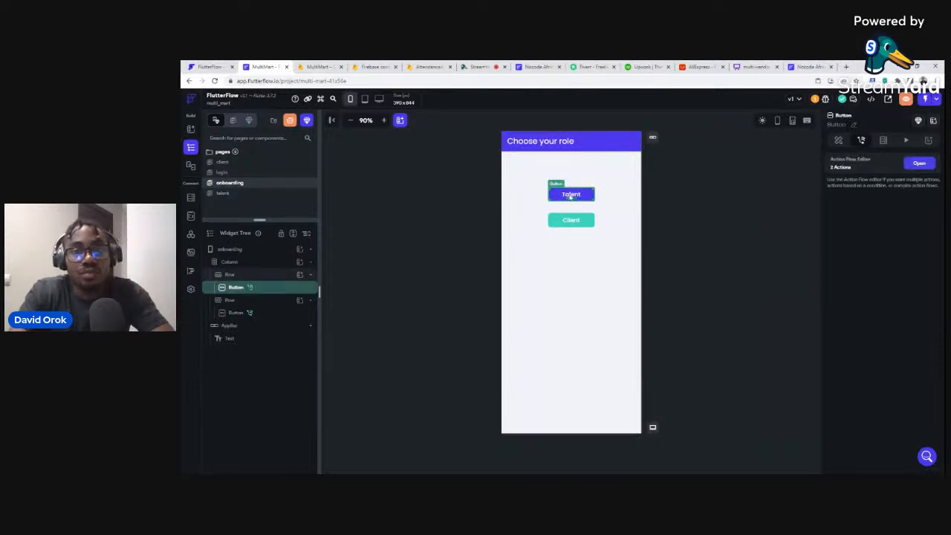
left_click(920, 164)
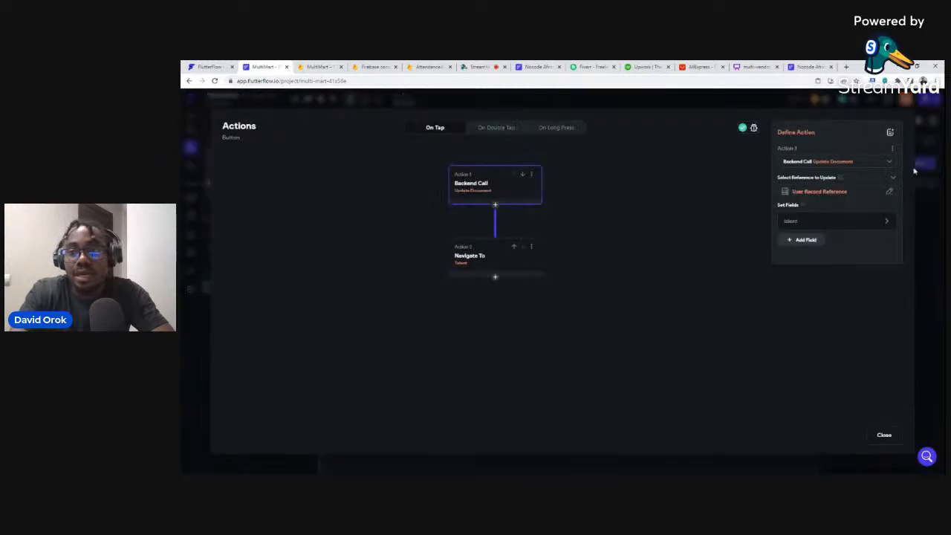
left_click(495, 279)
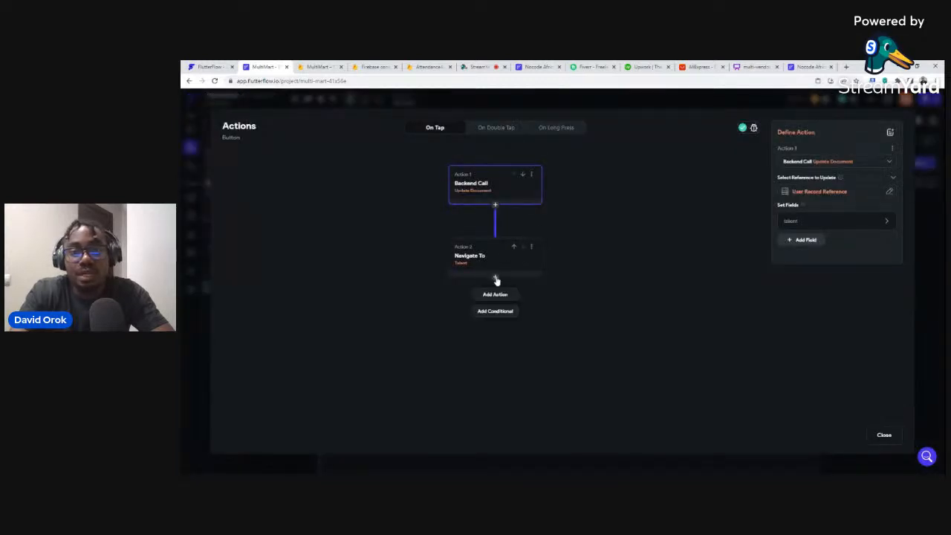
left_click(496, 295)
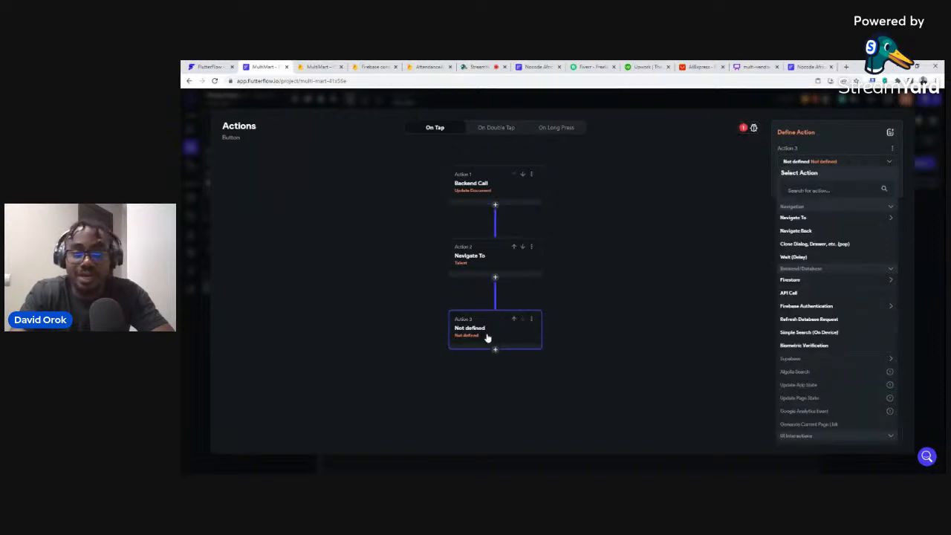
Make the new action a Show Snack Bar with the text 'Role selected'.
left_click(811, 191)
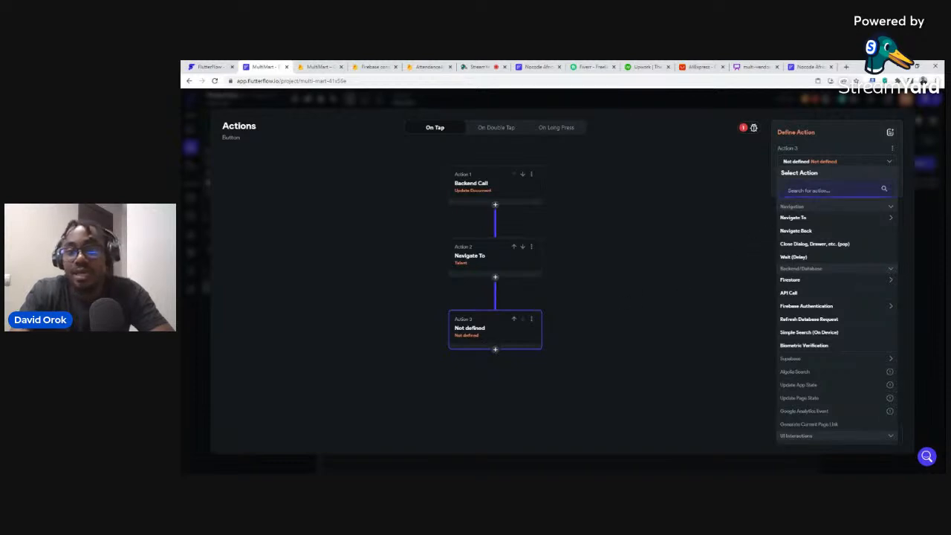
type("snack")
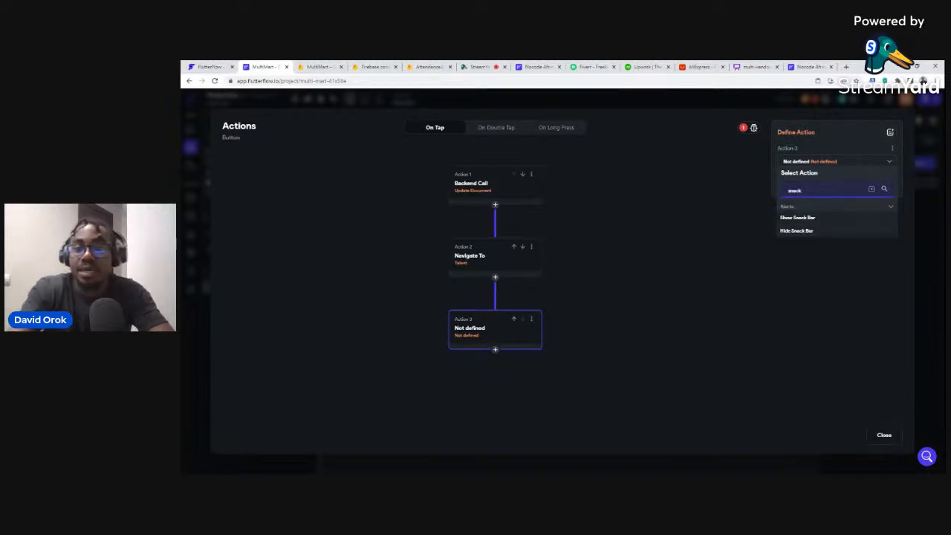
left_click(798, 218)
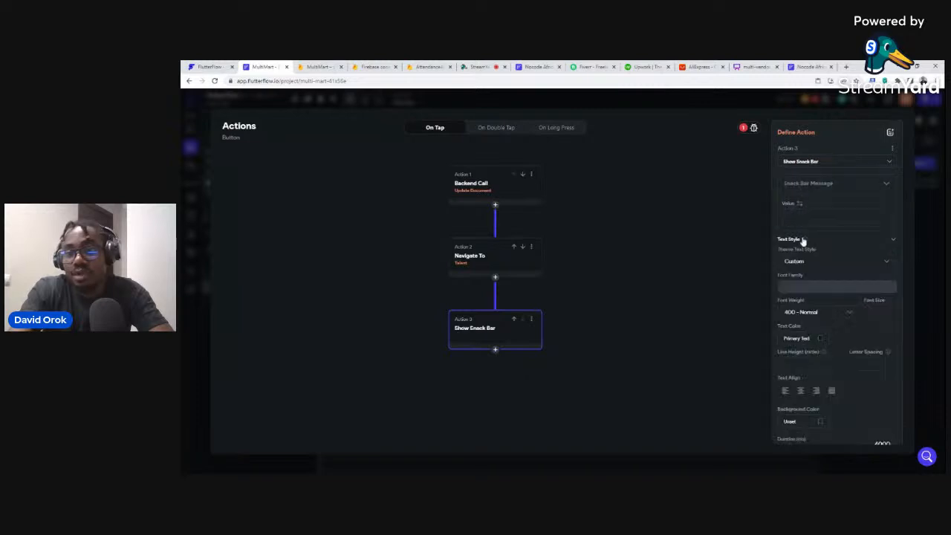
type("Role sel")
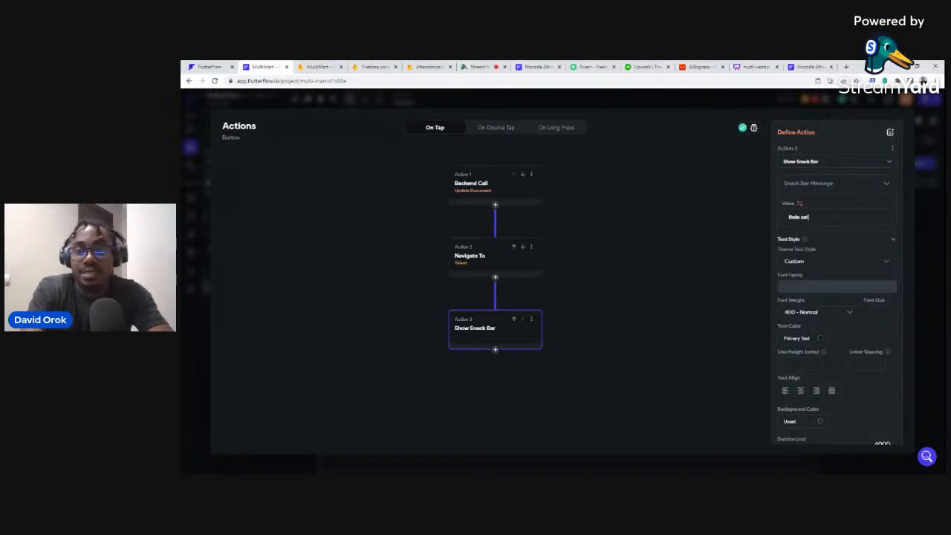
type("ected")
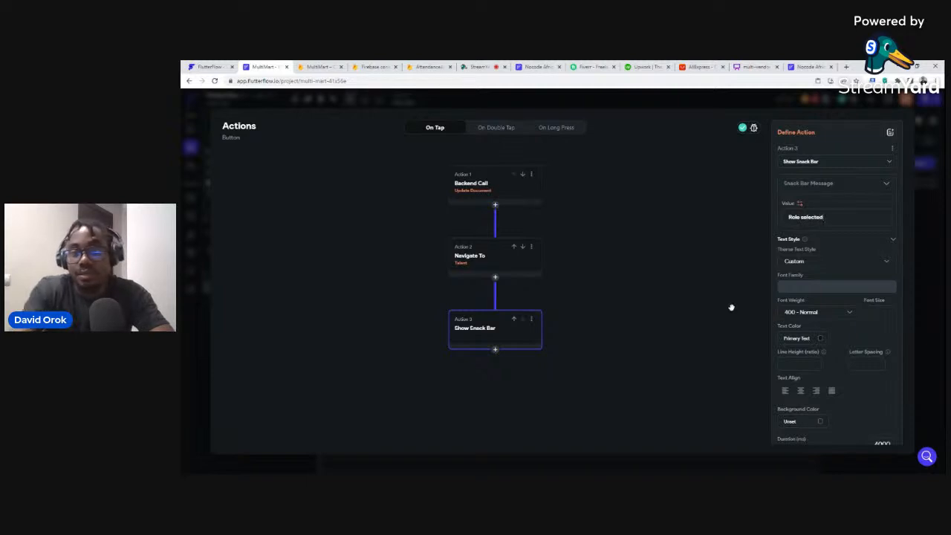
left_click(731, 307)
left_click(886, 442)
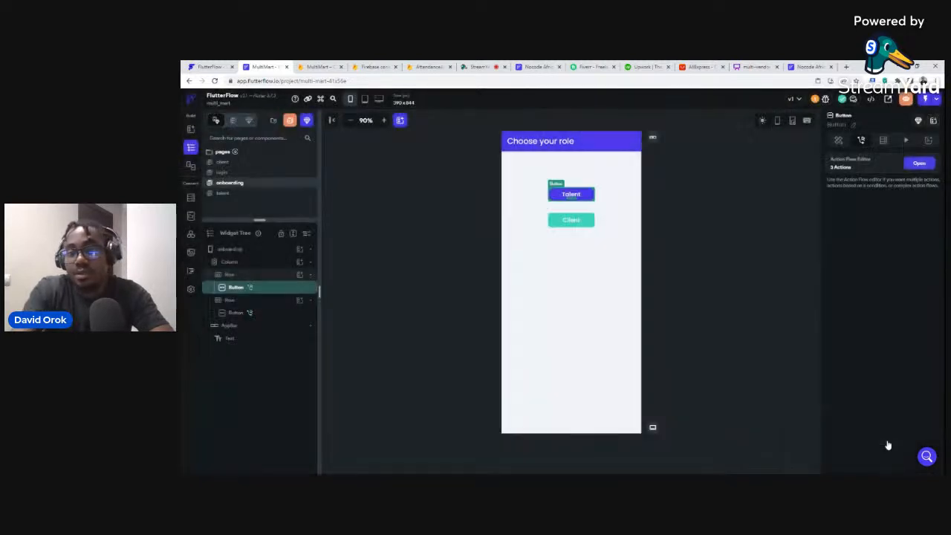
left_click(571, 220)
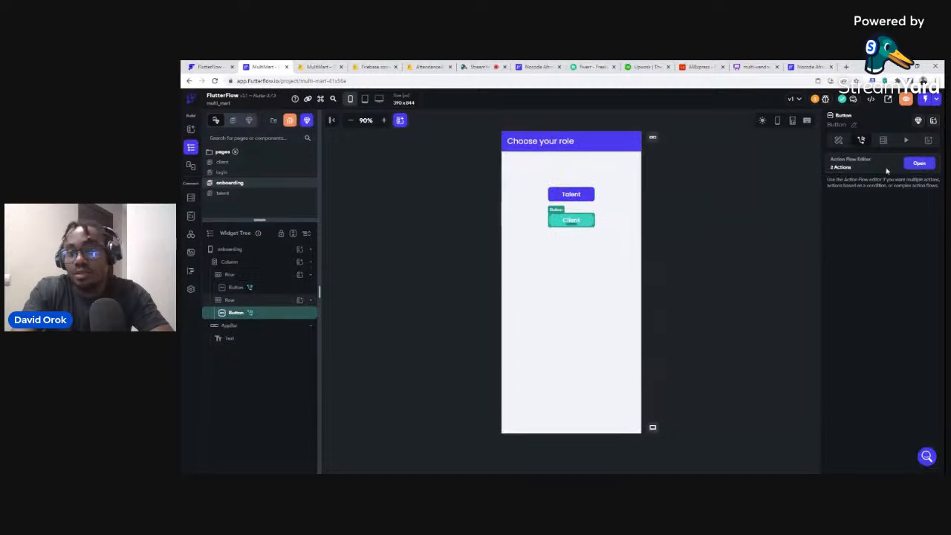
Append a Show Snack Bar action reading 'Role selected' to the Client button's flow.
left_click(920, 164)
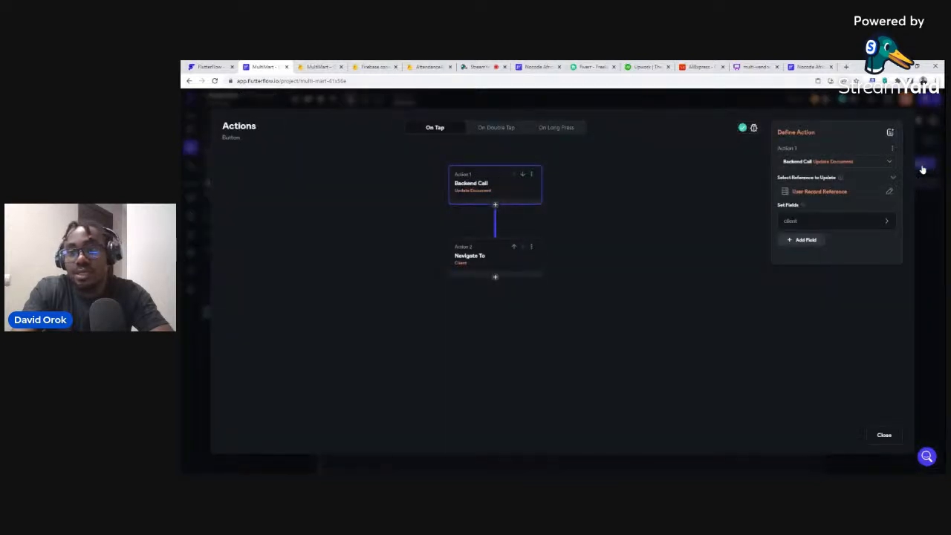
left_click(495, 277)
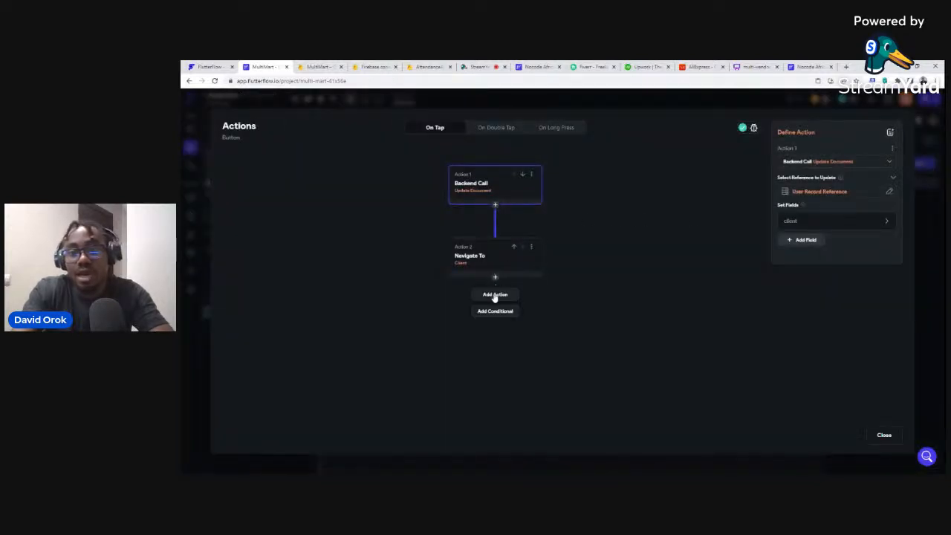
left_click(495, 296)
left_click(829, 190)
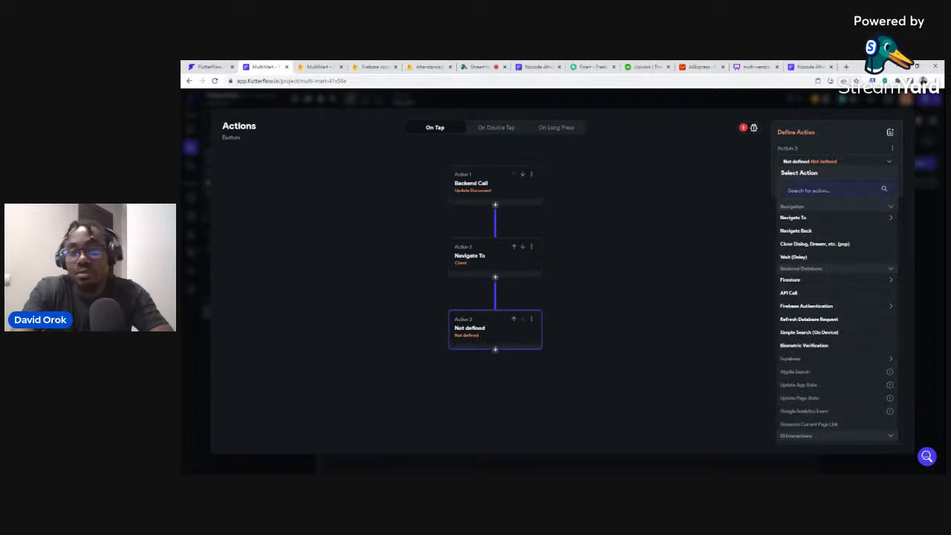
type("snack")
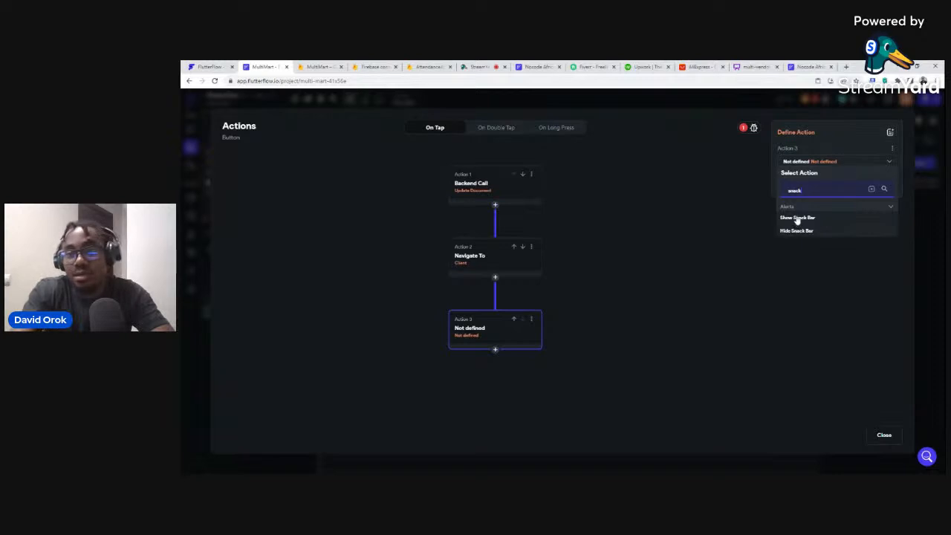
left_click(797, 219)
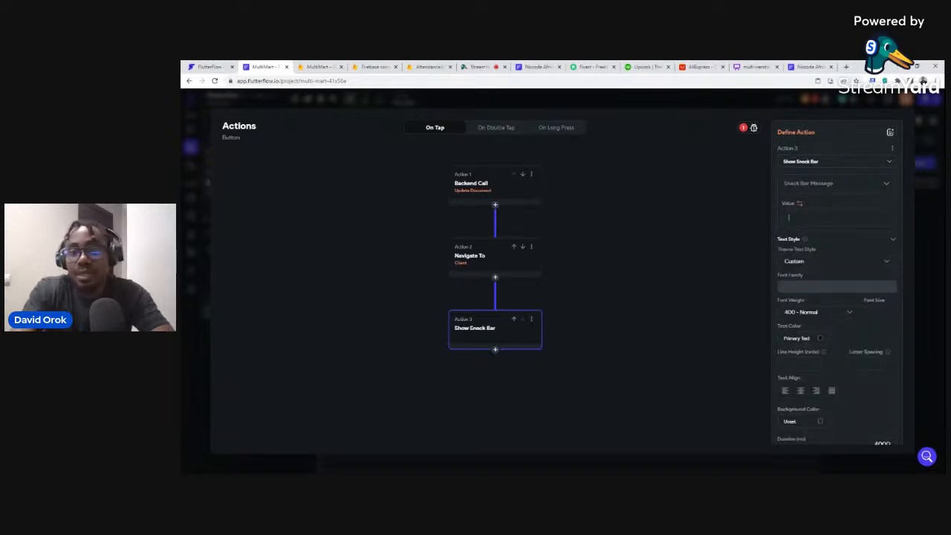
type("Role")
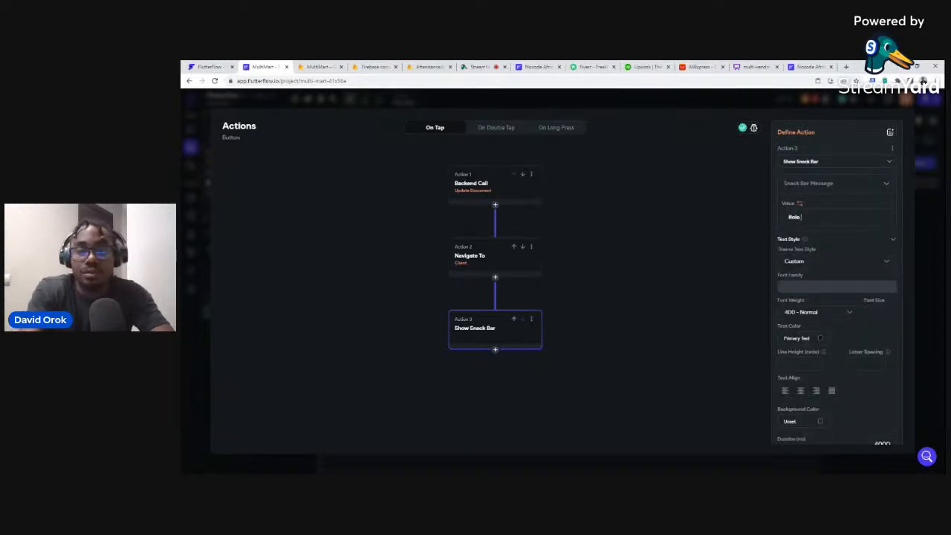
type(" selected")
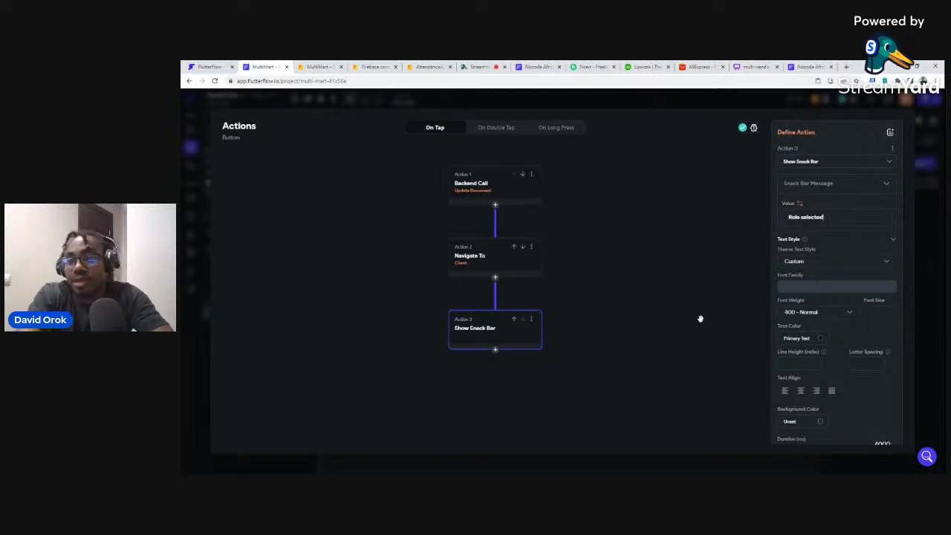
left_click(933, 304)
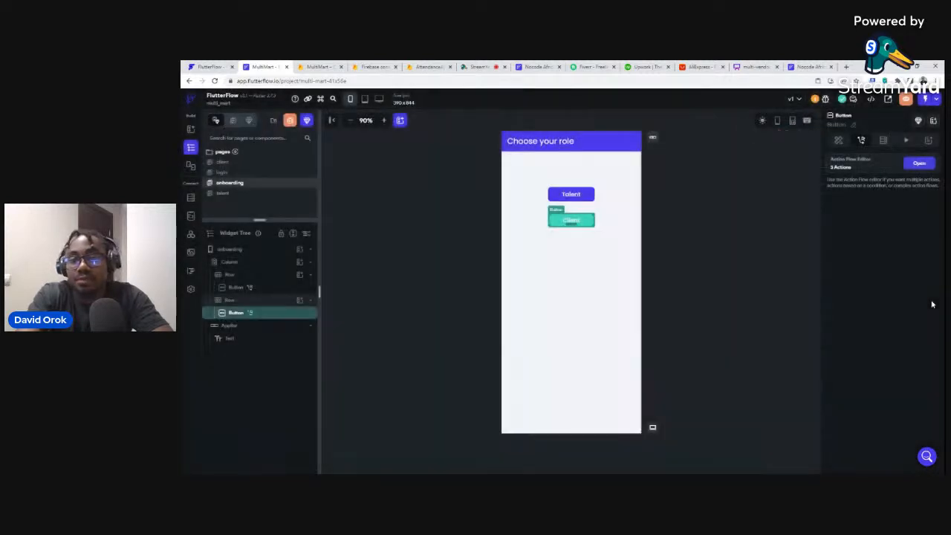
left_click(686, 190)
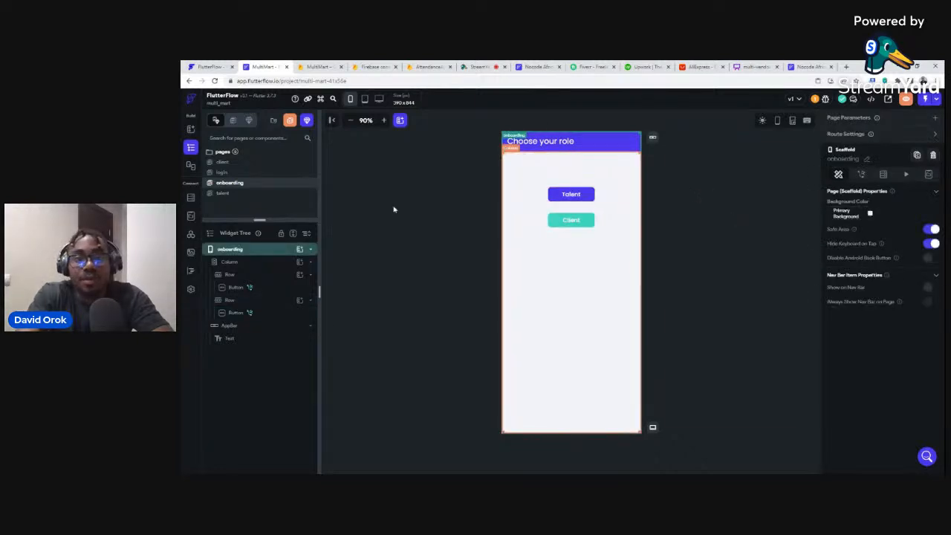
Launch a Run-mode test build of the app, then switch to the Whimsical flowchart.
left_click(414, 192)
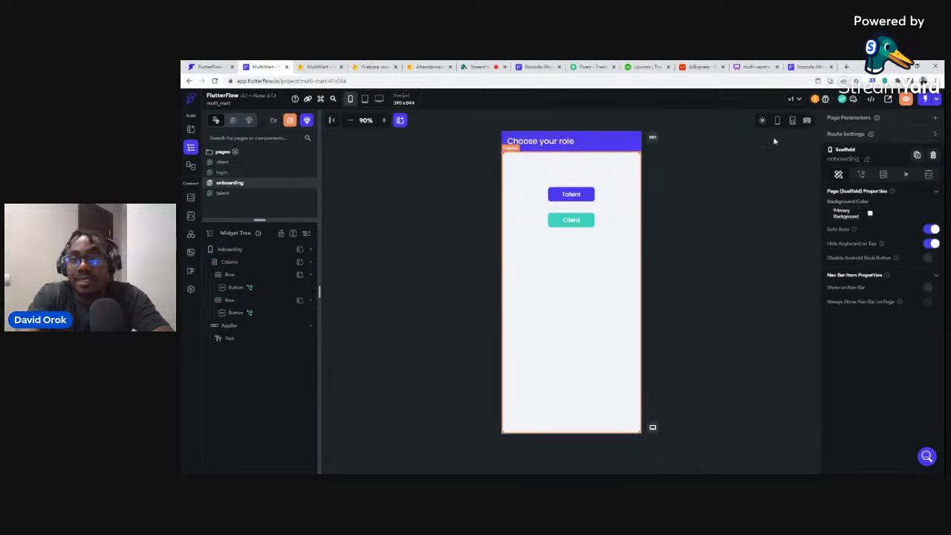
left_click(939, 101)
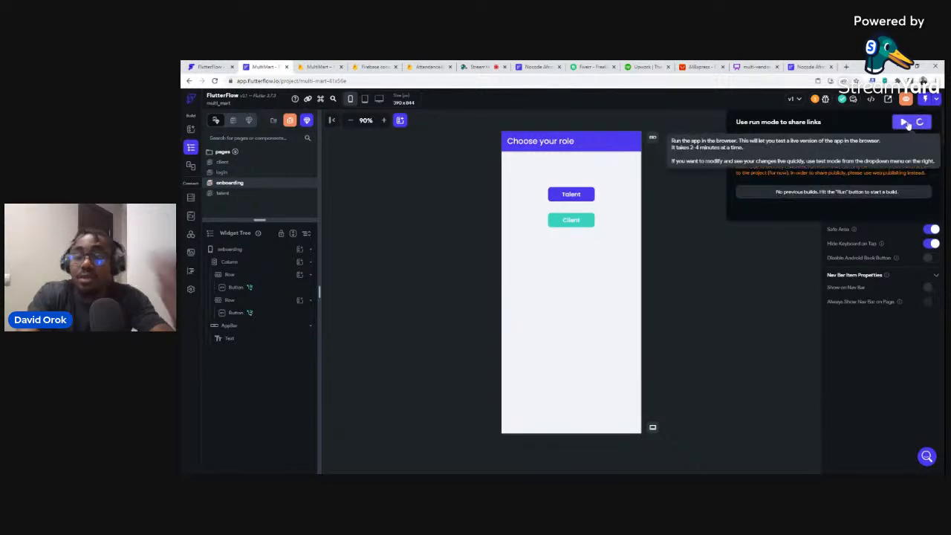
left_click(913, 123)
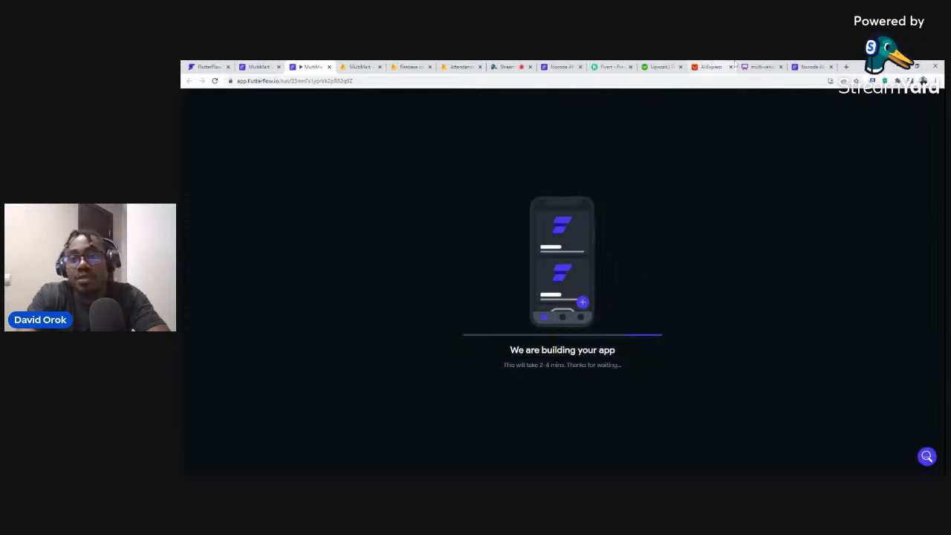
left_click(757, 67)
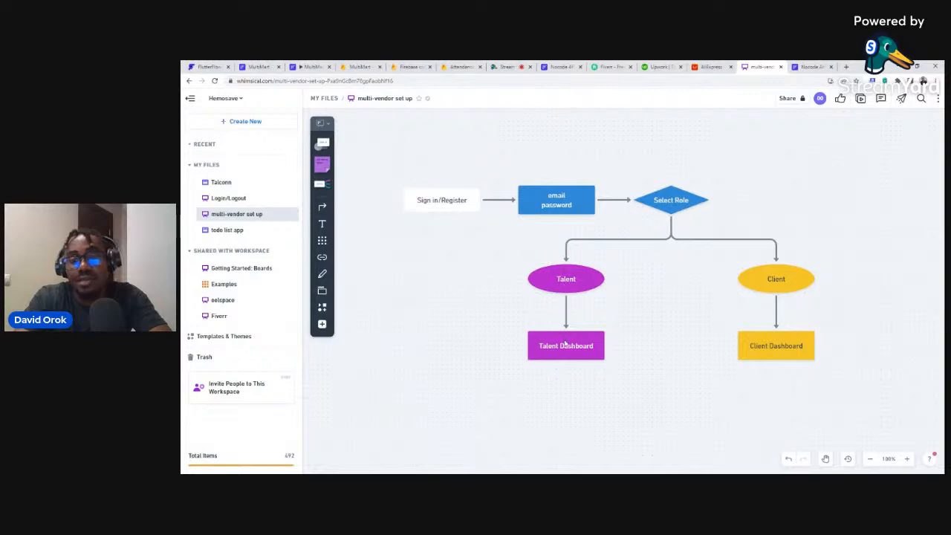
Review the Sign in/Register and role-selection flowchart, then return to FlutterFlow.
left_click(435, 204)
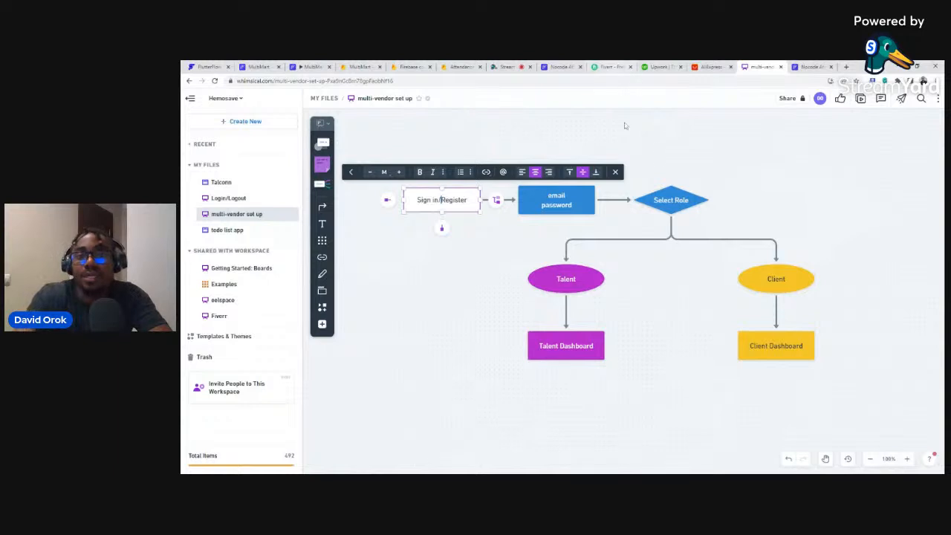
left_click(675, 132)
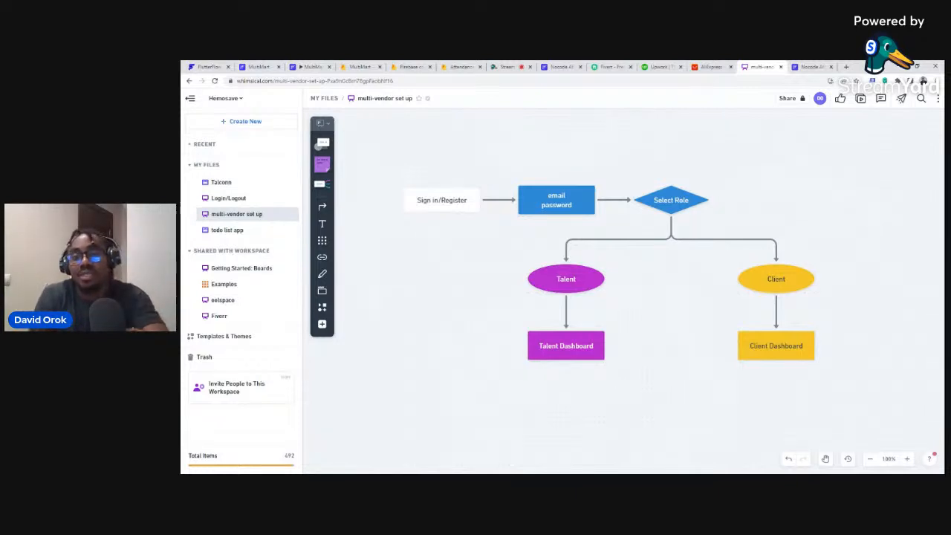
left_click(257, 67)
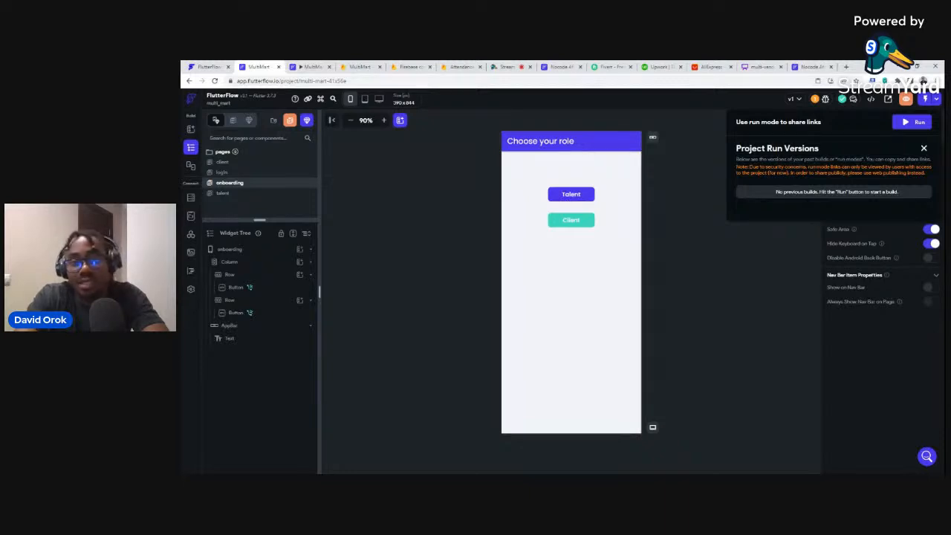
Preview the login page's Sign Up form, then switch to the running MultiMart app.
left_click(222, 174)
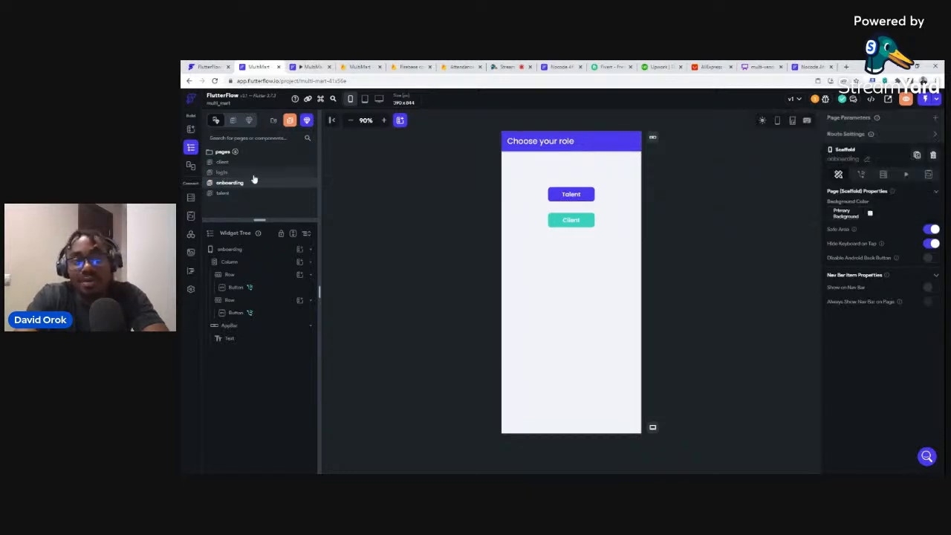
left_click(222, 172)
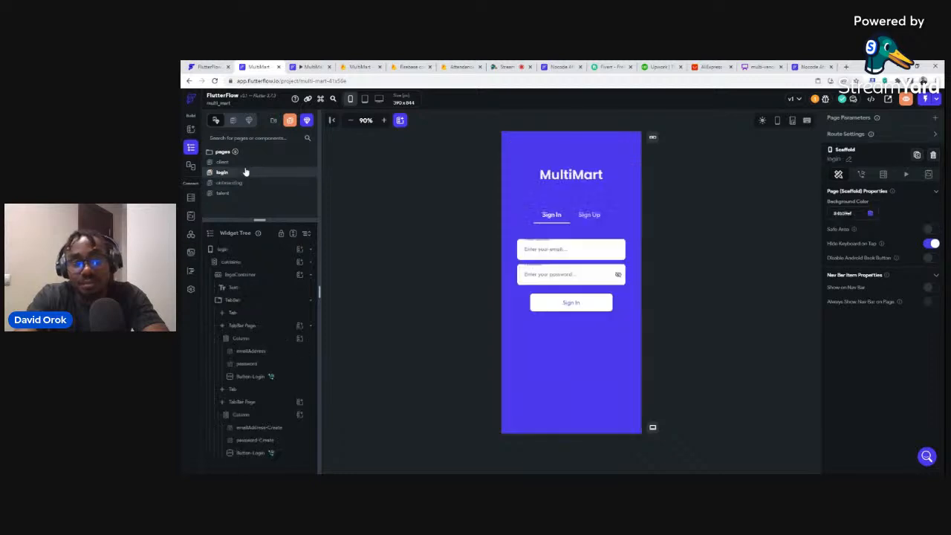
left_click(589, 215)
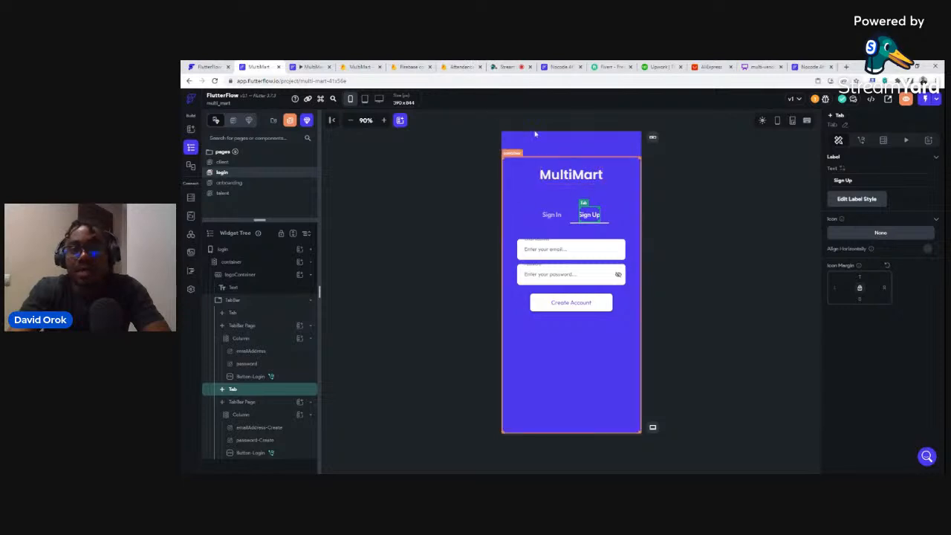
left_click(311, 67)
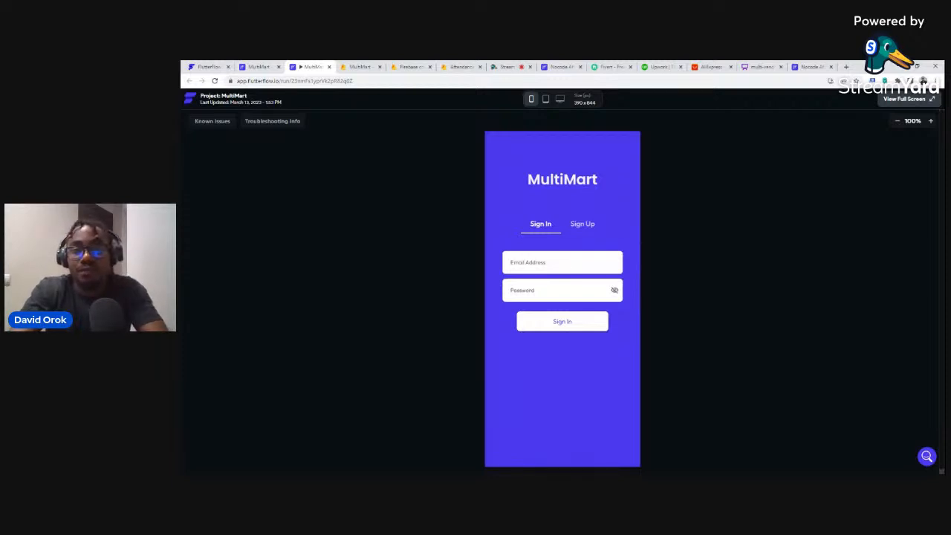
Sign up a new account with an email address and password, then choose the Talent role.
left_click(579, 226)
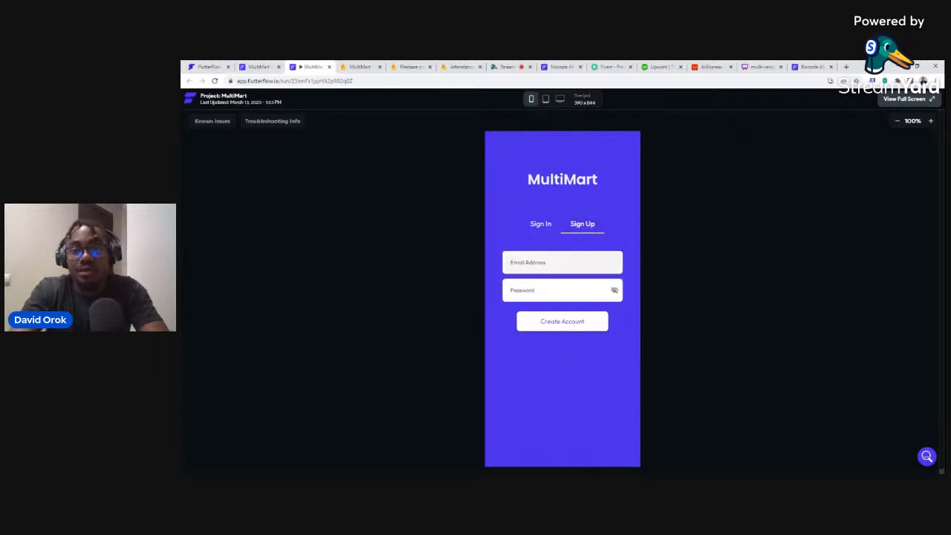
left_click(550, 262)
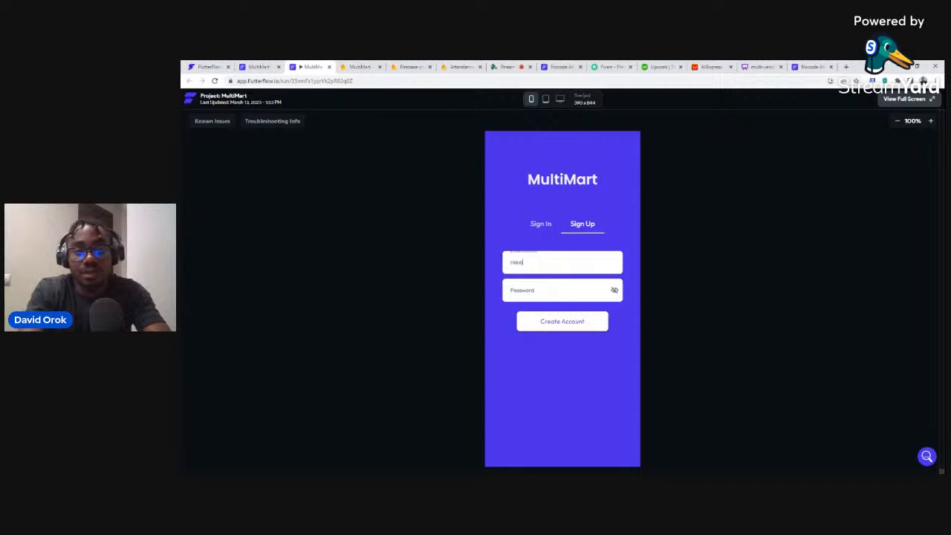
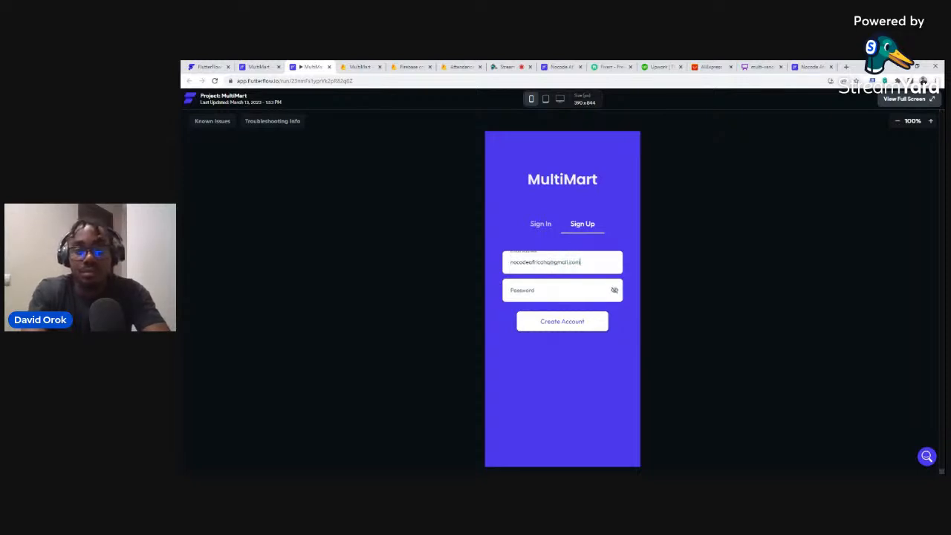
type("••••••")
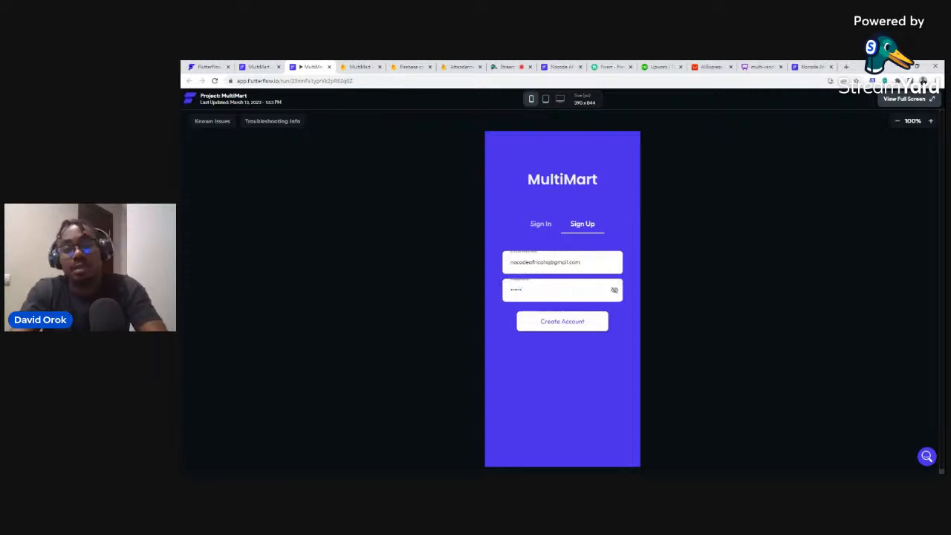
left_click(564, 322)
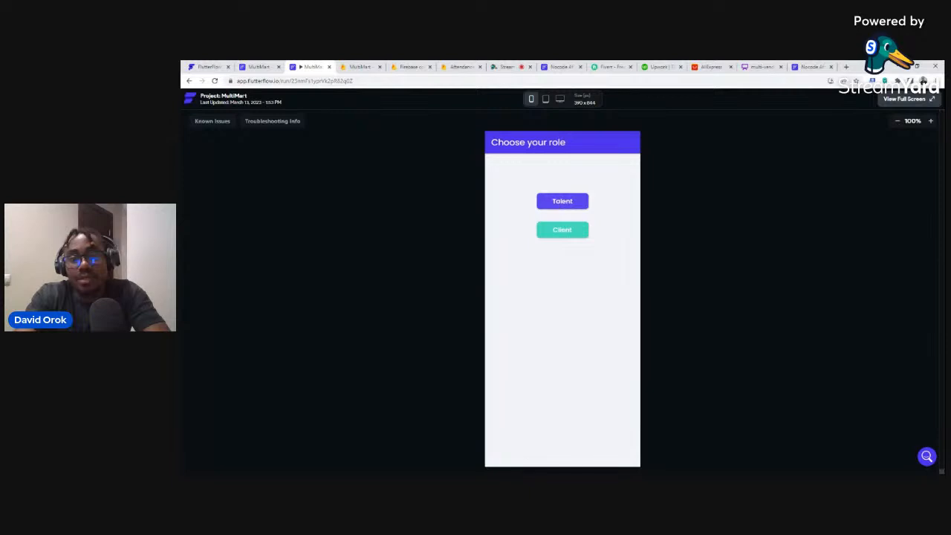
left_click(563, 205)
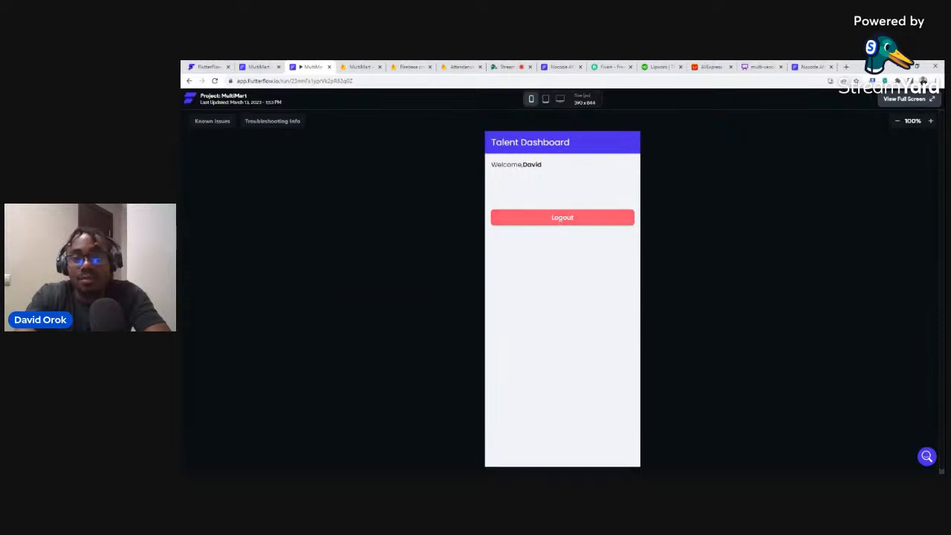
Log out, sign back in with the new account, then reload the Firestore data page.
left_click(558, 218)
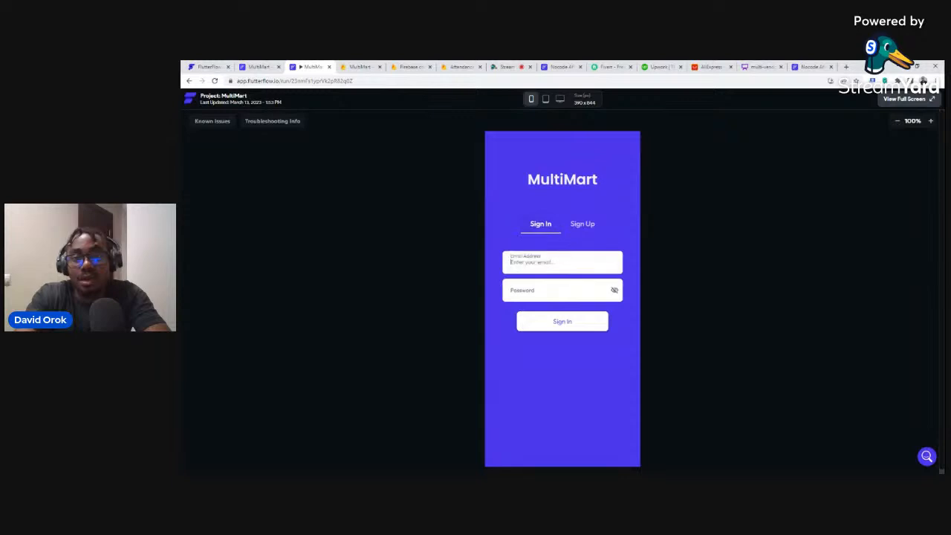
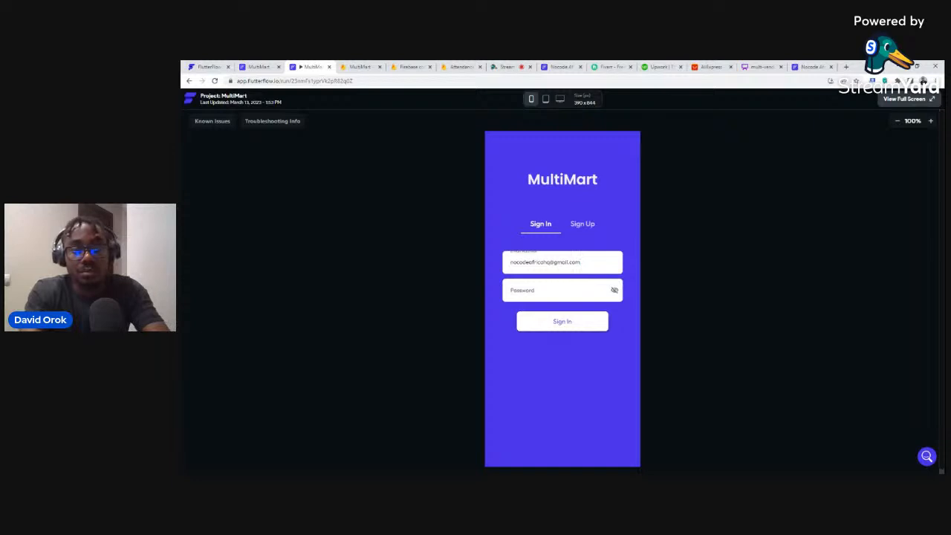
key("ctrl+a")
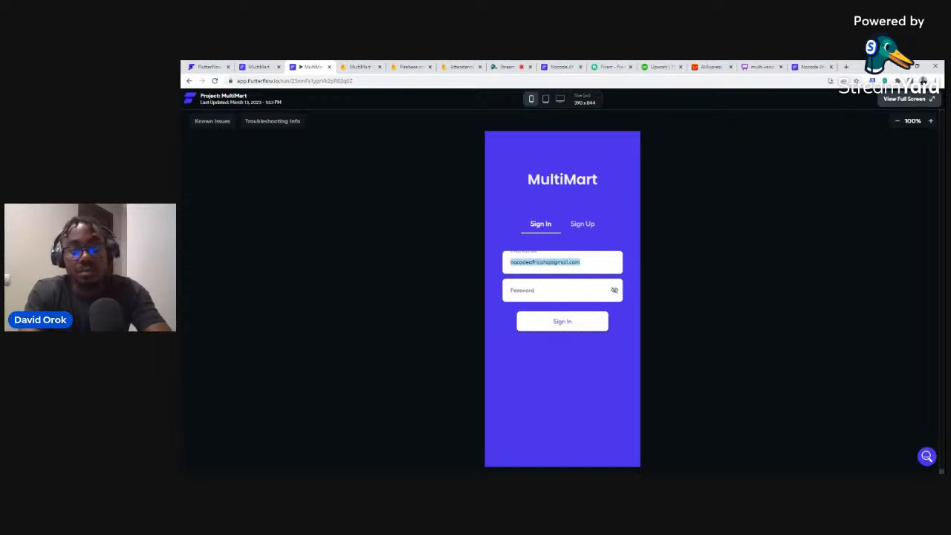
left_click(558, 290)
type("•")
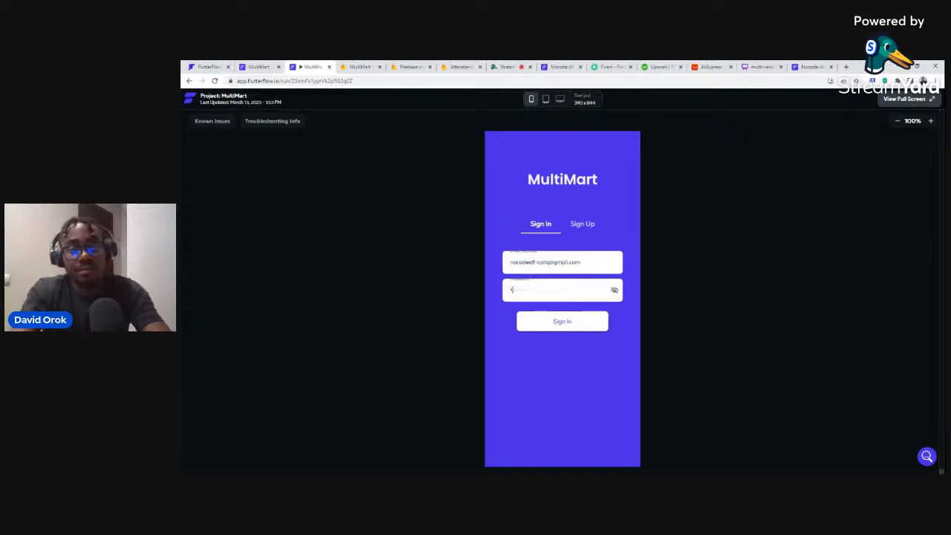
type("•••••")
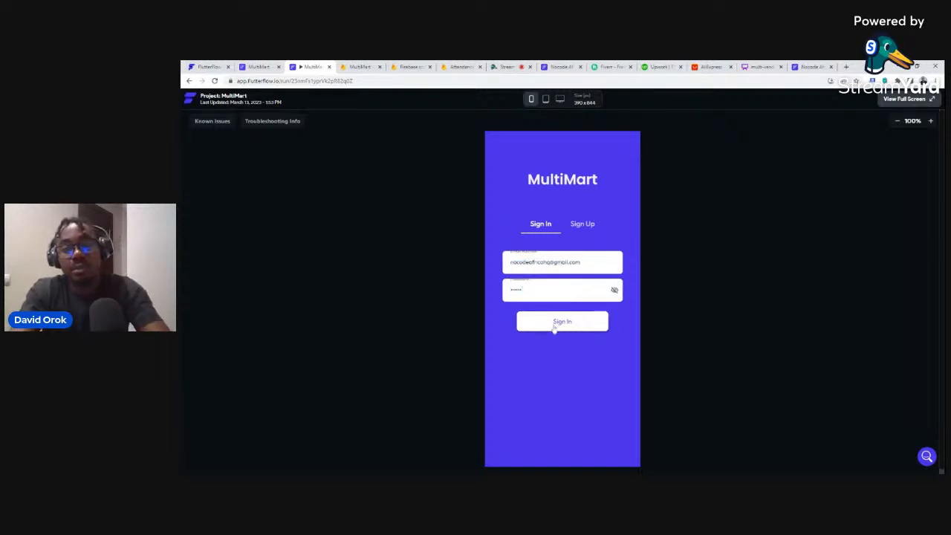
left_click(557, 325)
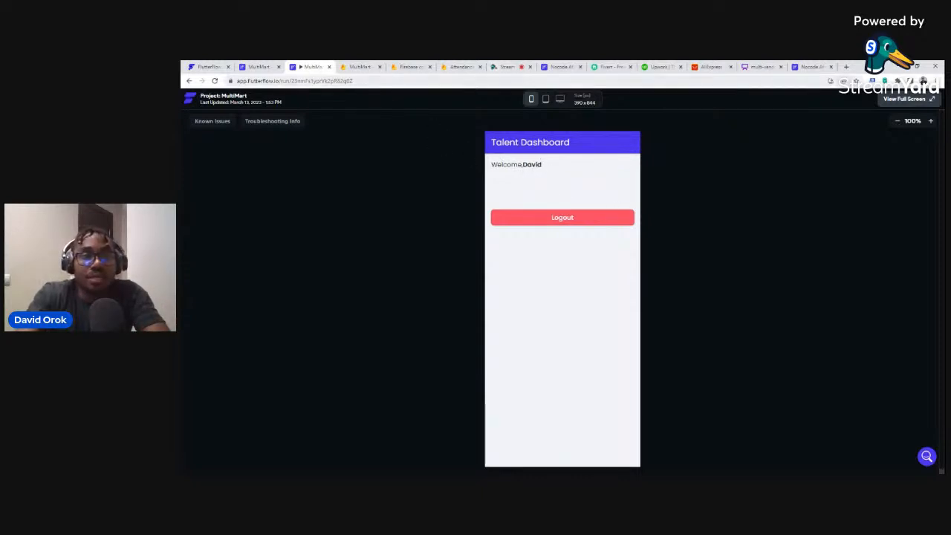
left_click(361, 67)
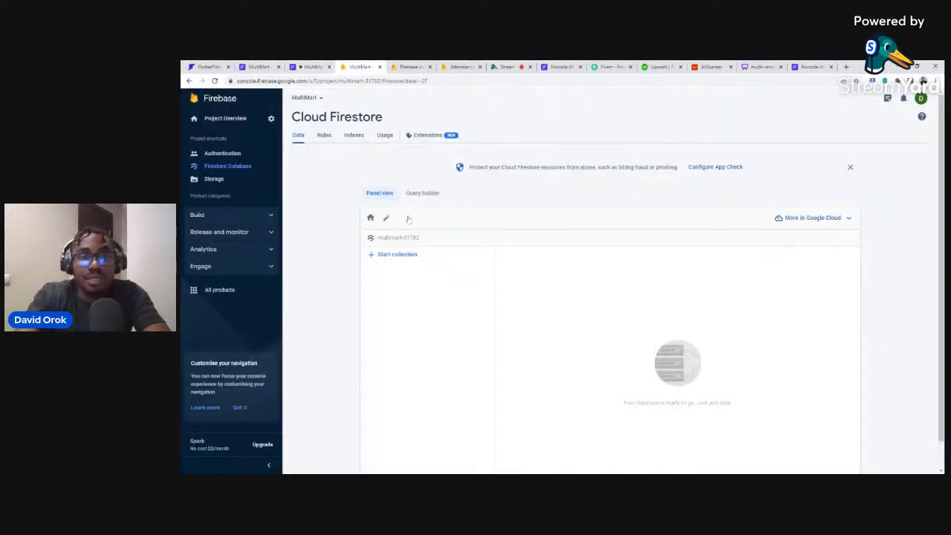
left_click(214, 80)
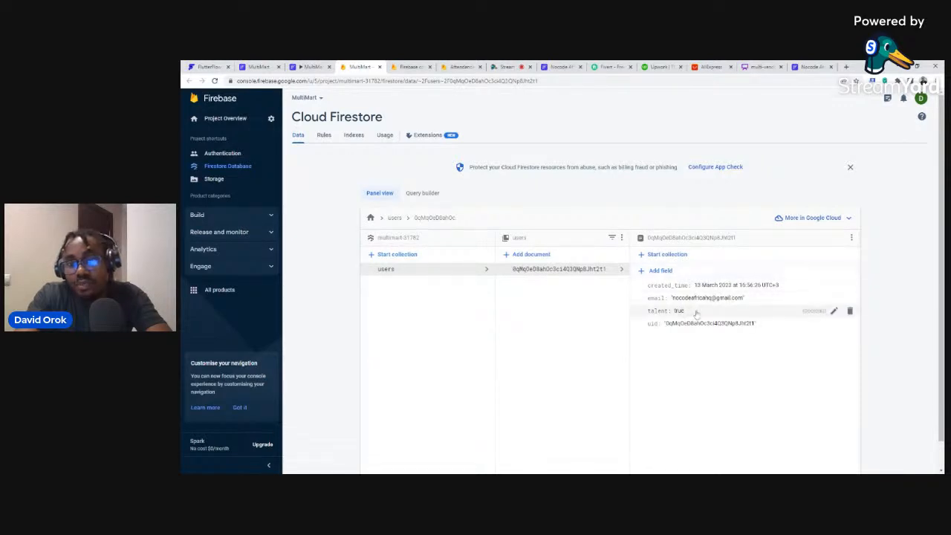
Set the user document's talent field to false in Firestore.
left_click(834, 311)
left_click(779, 329)
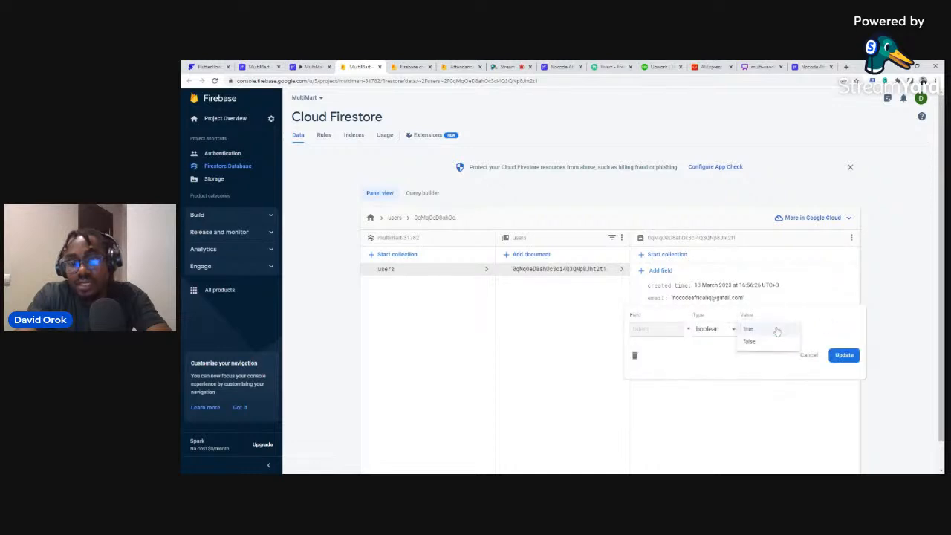
left_click(779, 341)
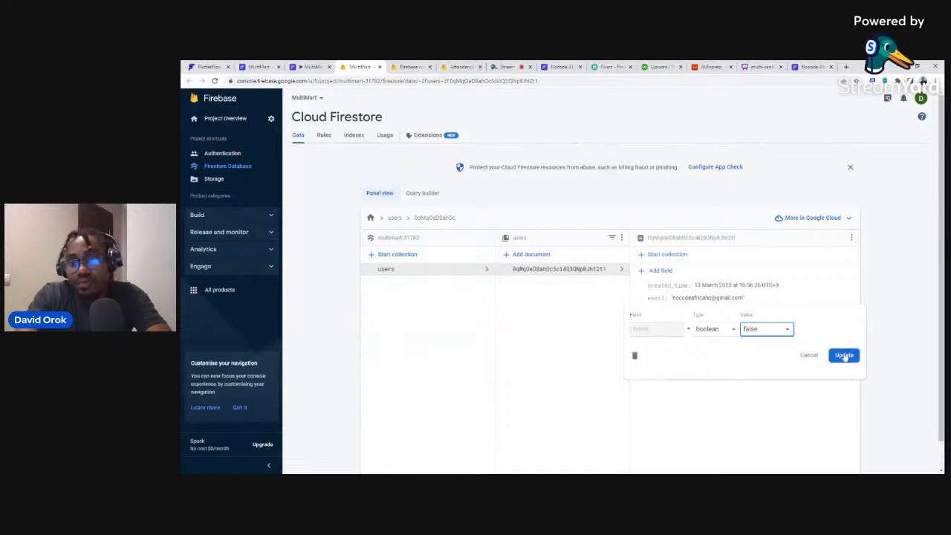
left_click(845, 357)
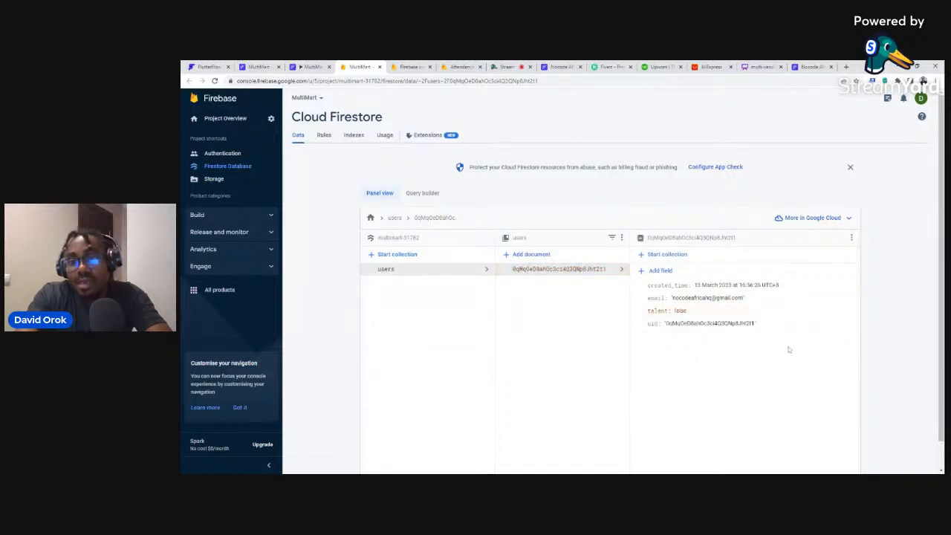
Add a boolean client field set to true, then log out of the app's Talent Dashboard.
left_click(661, 271)
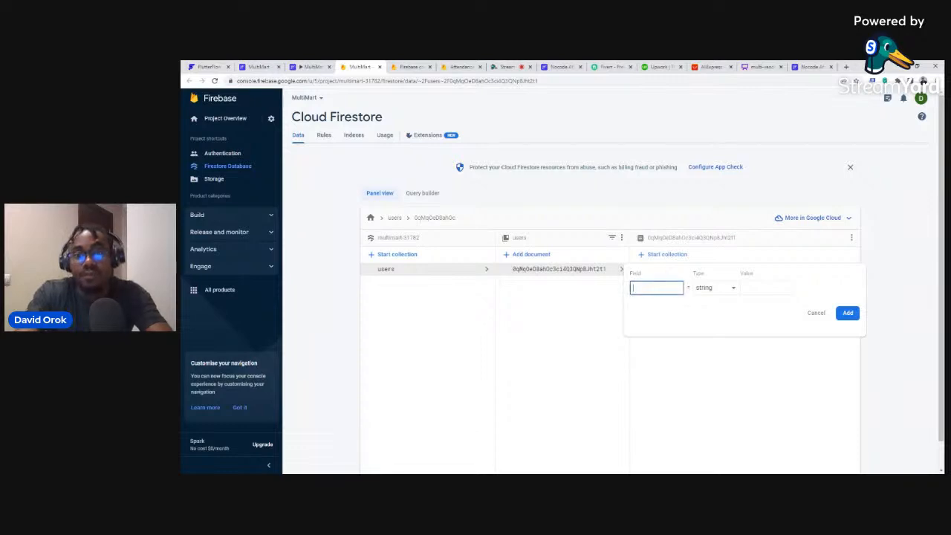
type("client")
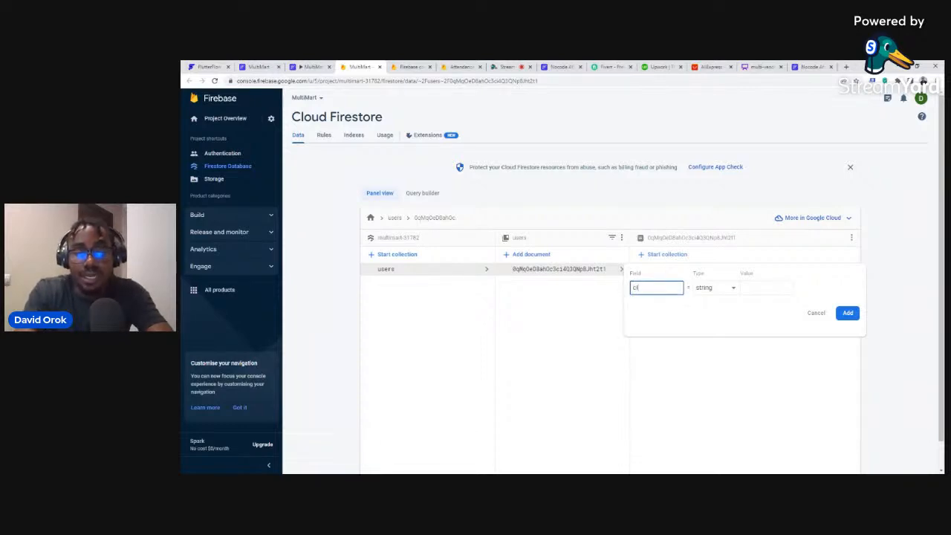
left_click(728, 290)
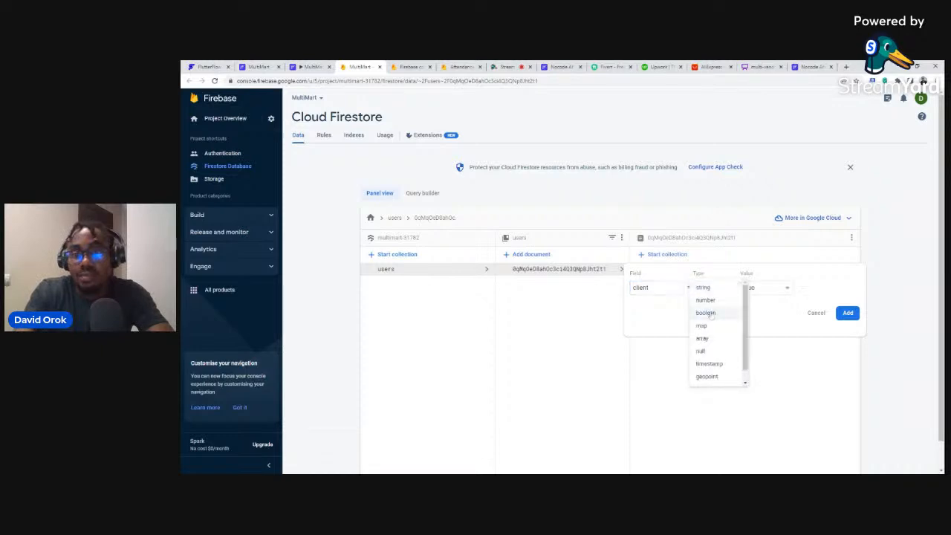
left_click(714, 308)
left_click(758, 289)
left_click(749, 300)
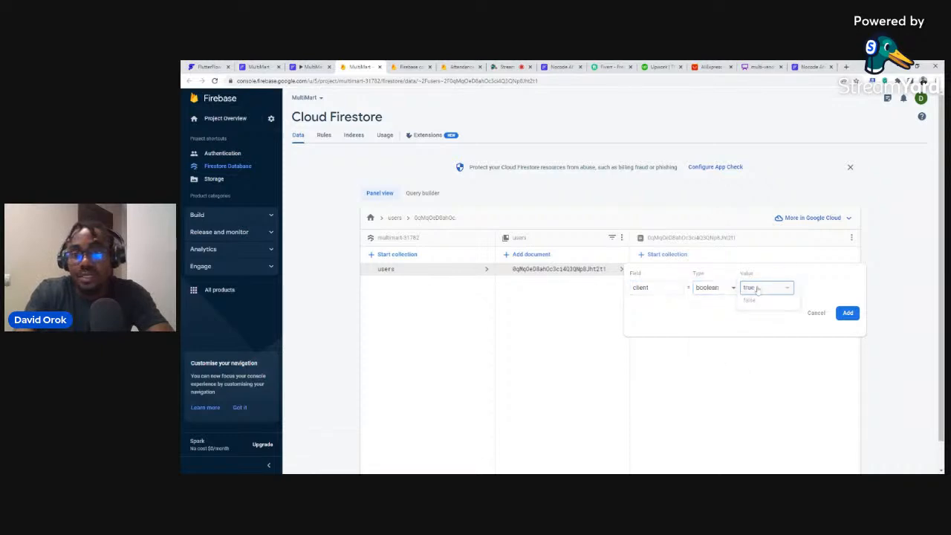
left_click(848, 313)
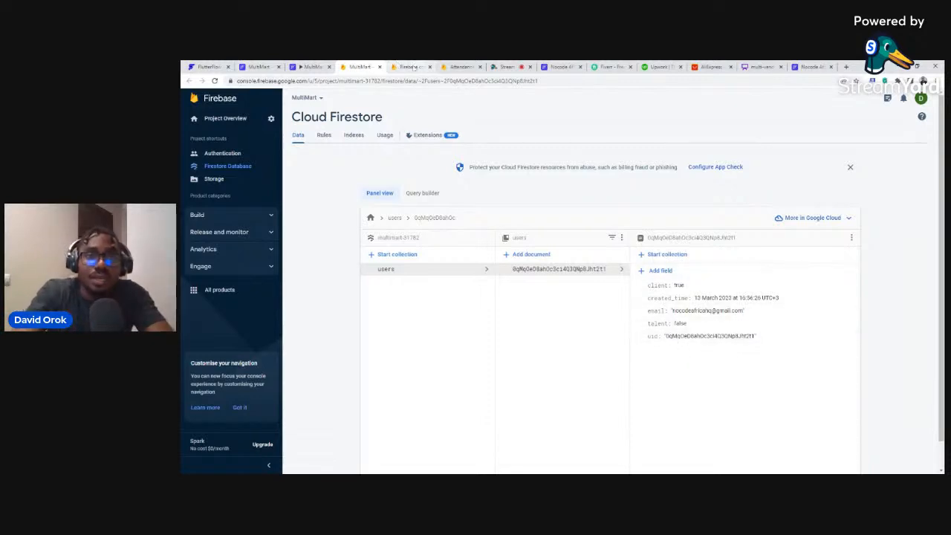
left_click(308, 66)
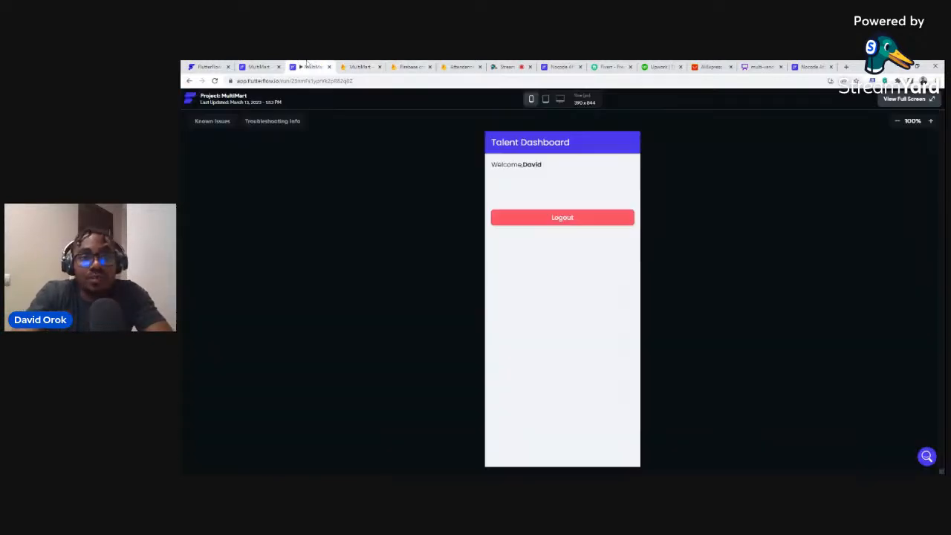
left_click(587, 220)
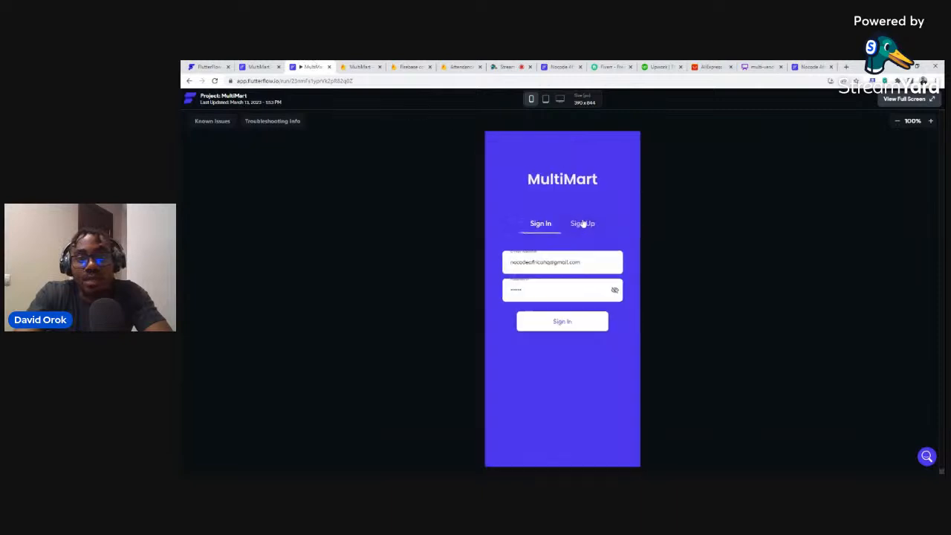
Sign in to the Client Dashboard, type 'Hhhhggfgfghg' in Search, then log out.
left_click(562, 321)
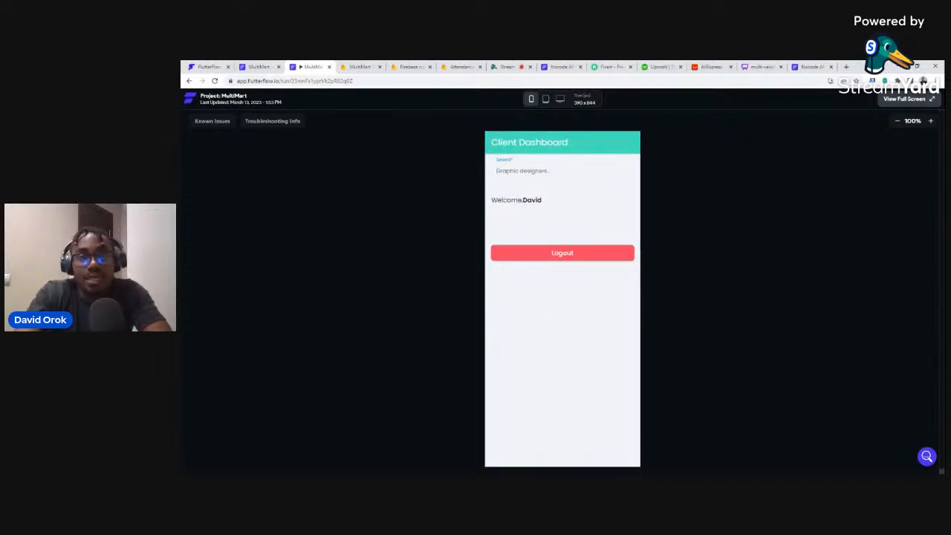
type("Hhhhg")
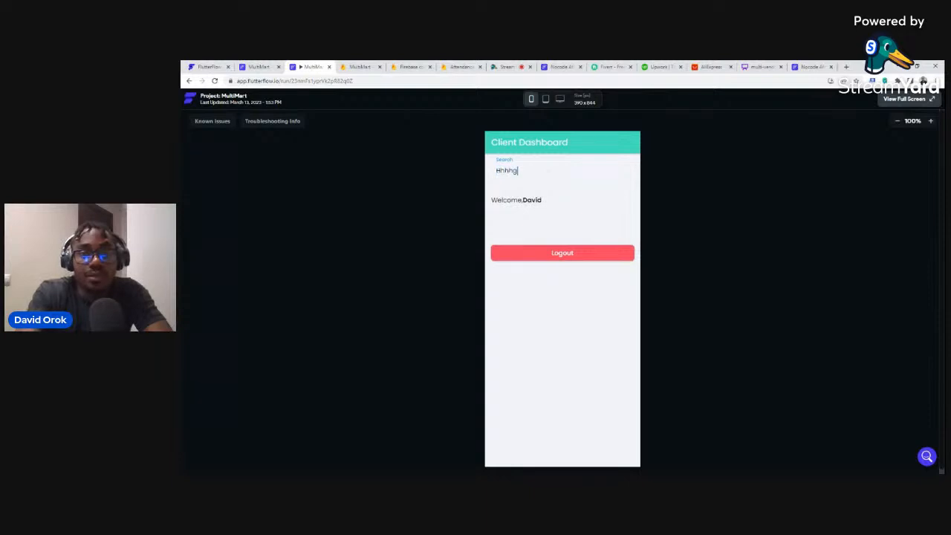
type("gfgfghg")
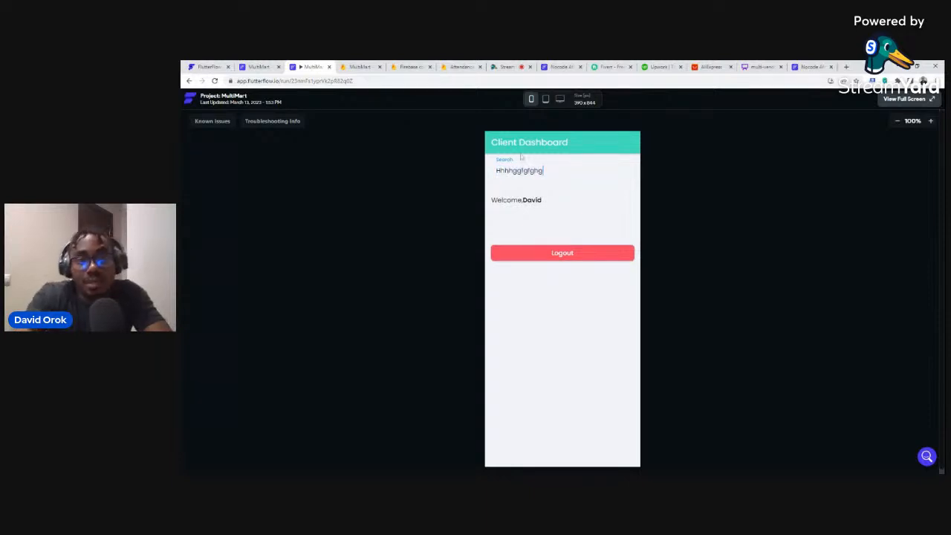
left_click(550, 254)
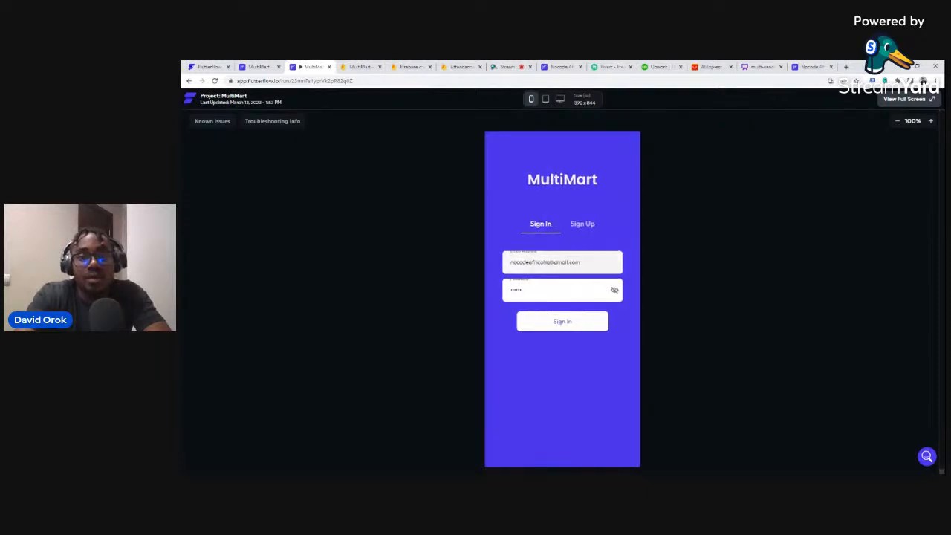
Replace the sign-in email with a new address and attempt to sign in.
triple_click(537, 261)
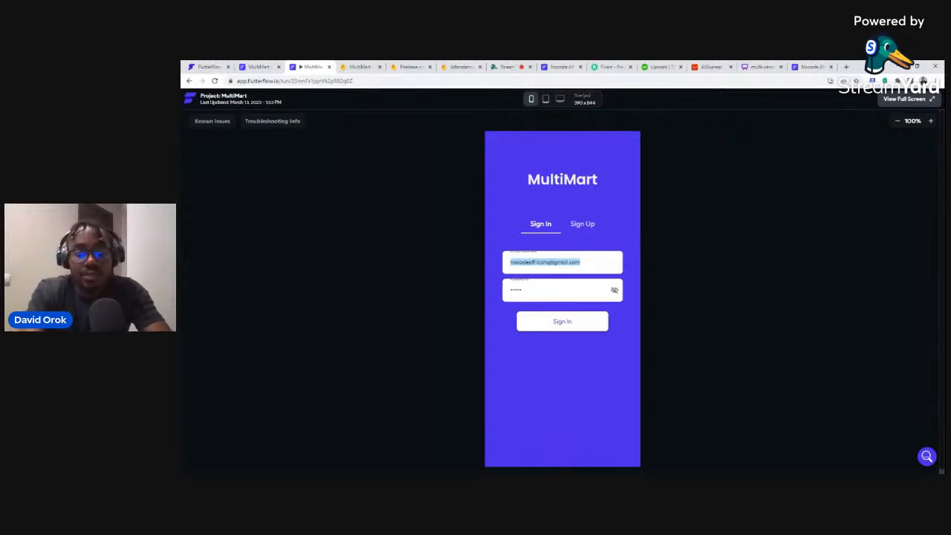
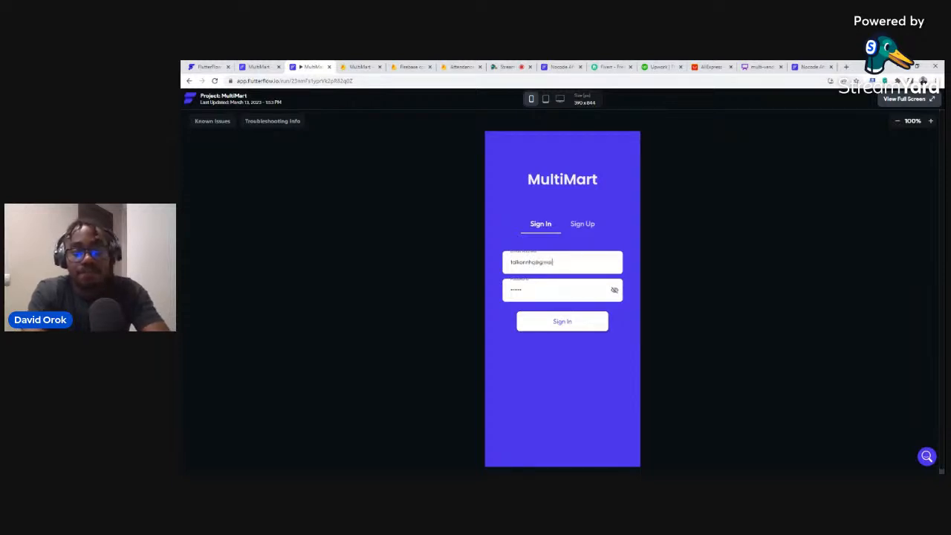
key("ctrl+a")
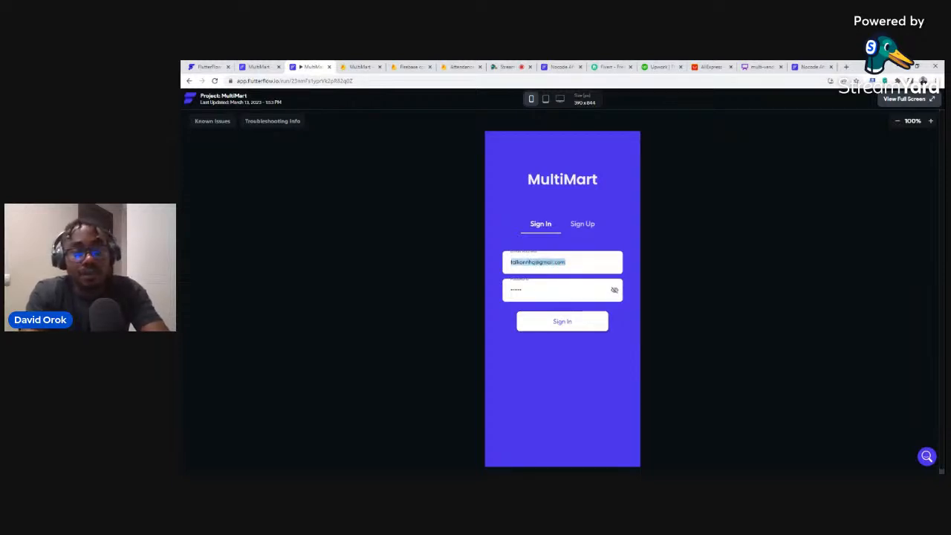
left_click(556, 326)
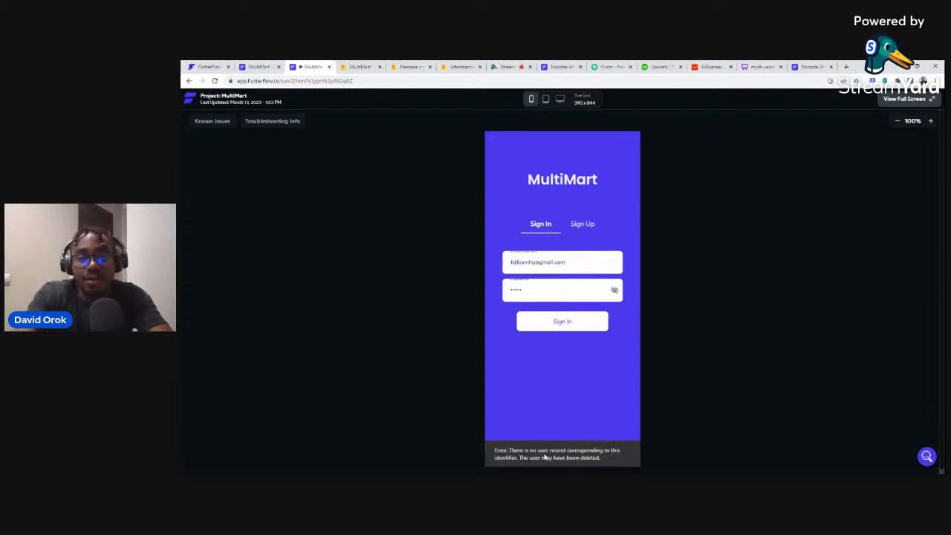
Create the new account with the pasted email and a password, then start deleting the Firestore client field.
left_click(579, 226)
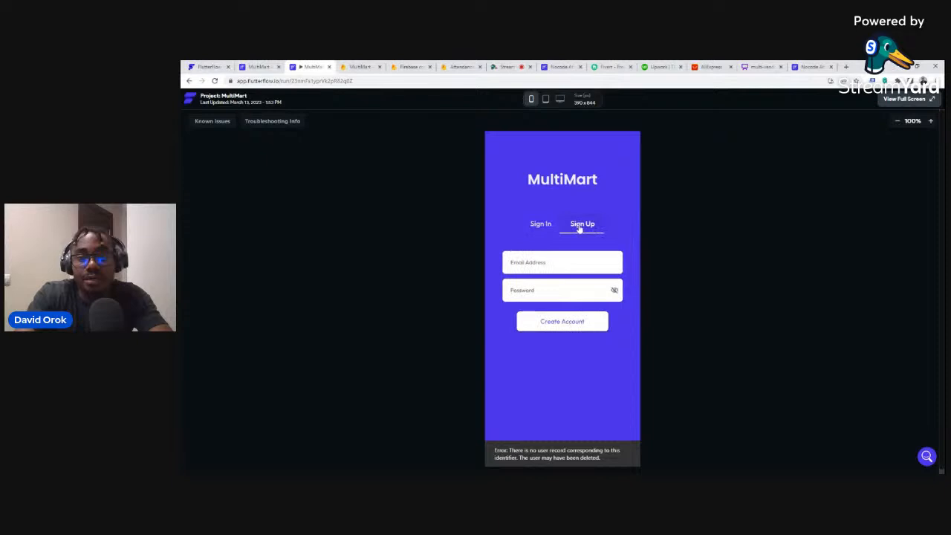
left_click(563, 262)
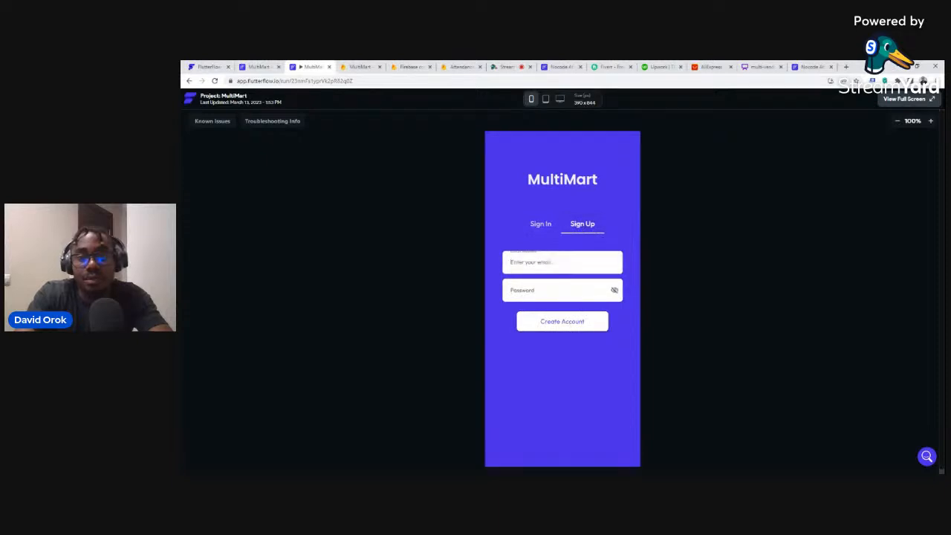
key("ctrl+v")
left_click(563, 291)
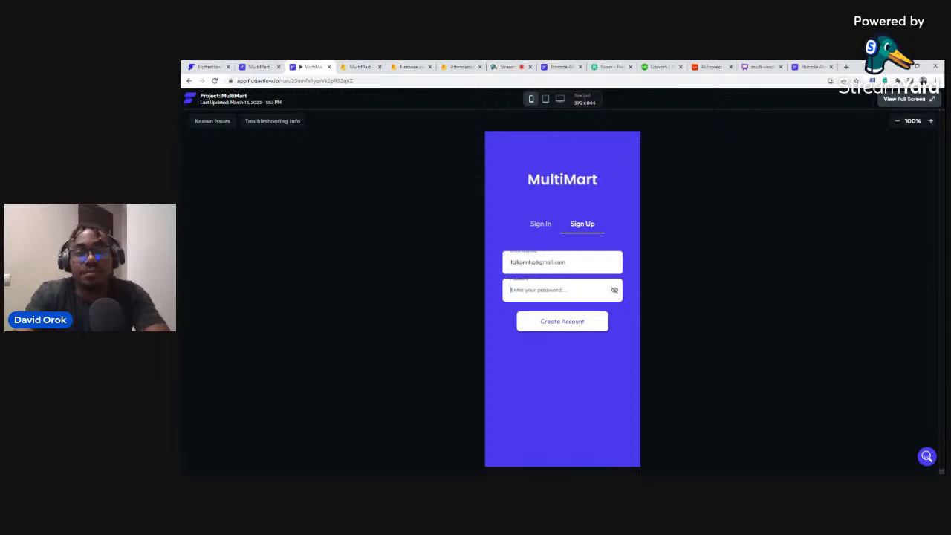
type("123456")
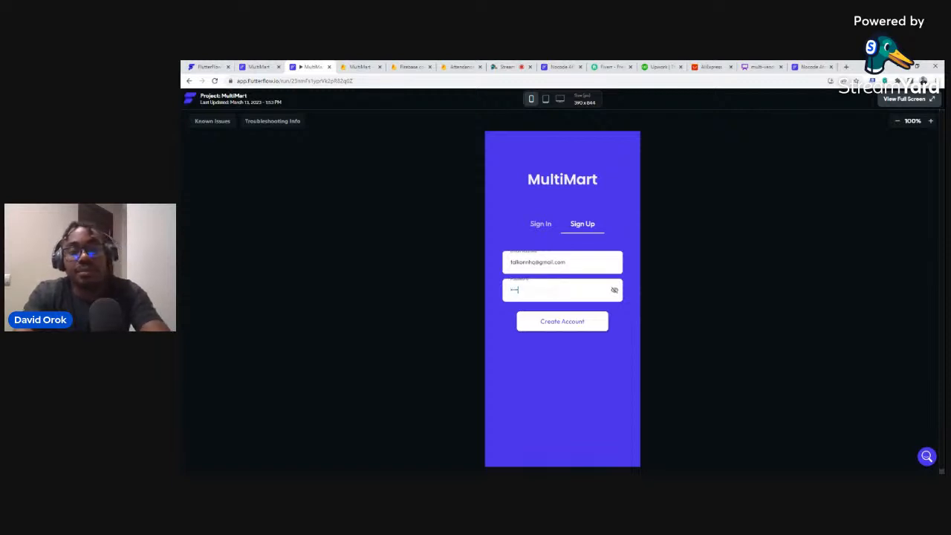
left_click(545, 326)
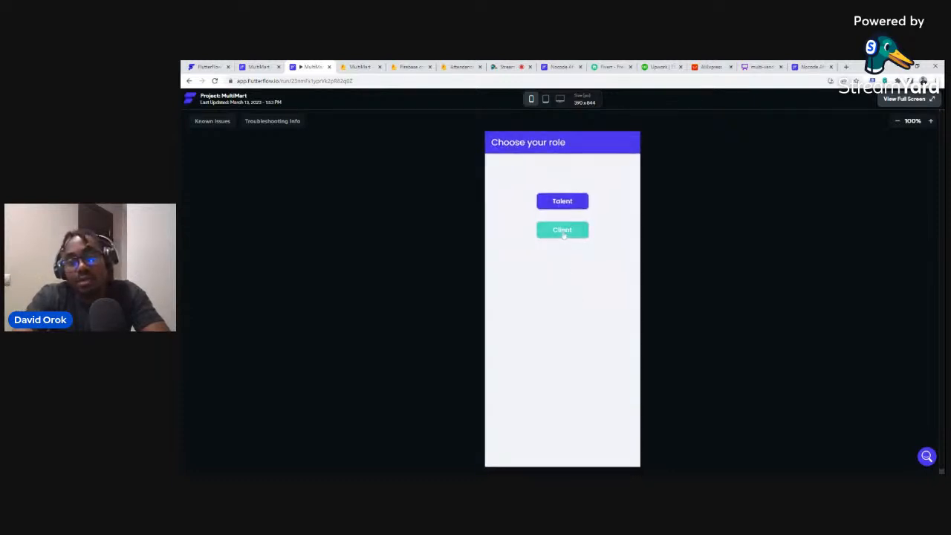
left_click(353, 67)
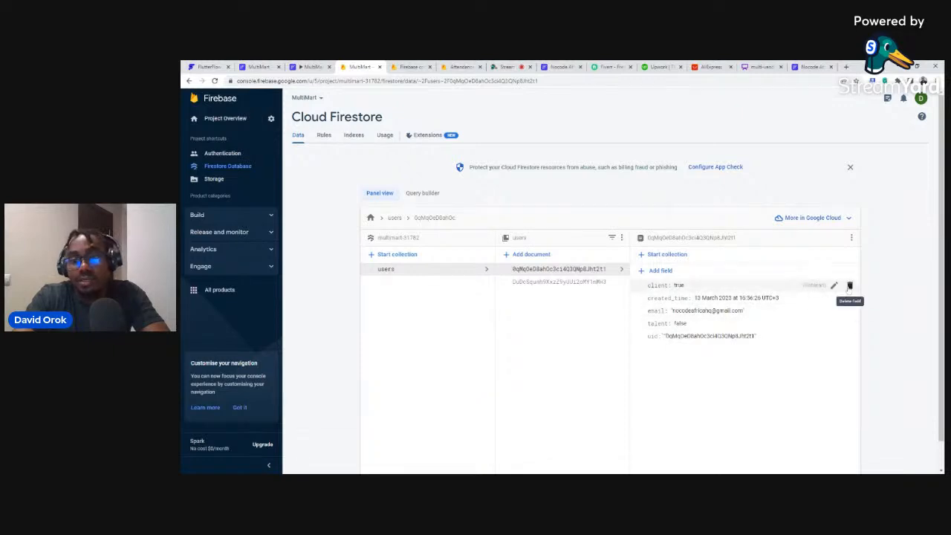
left_click(849, 286)
Delete the client field, set talent to true in Firestore, then pick Client in the app.
left_click(672, 327)
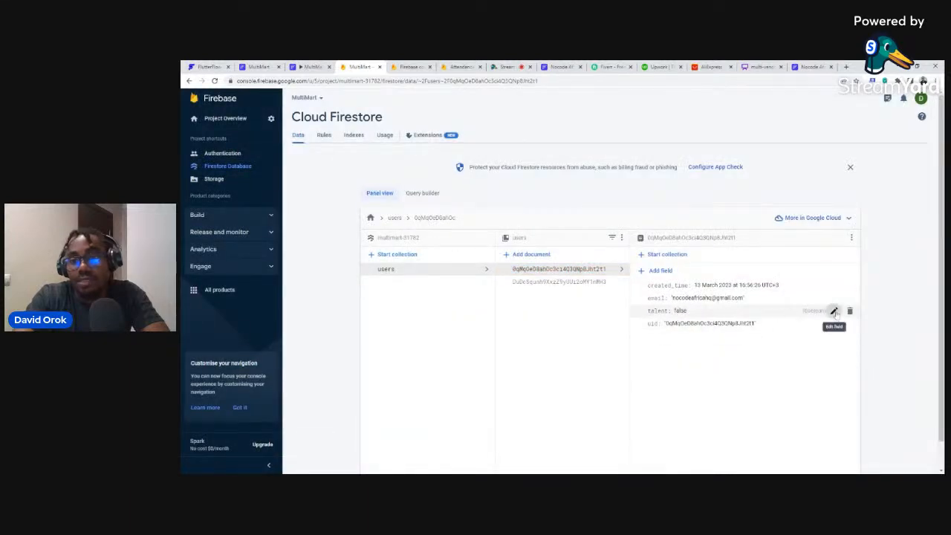
left_click(834, 311)
left_click(769, 328)
left_click(765, 313)
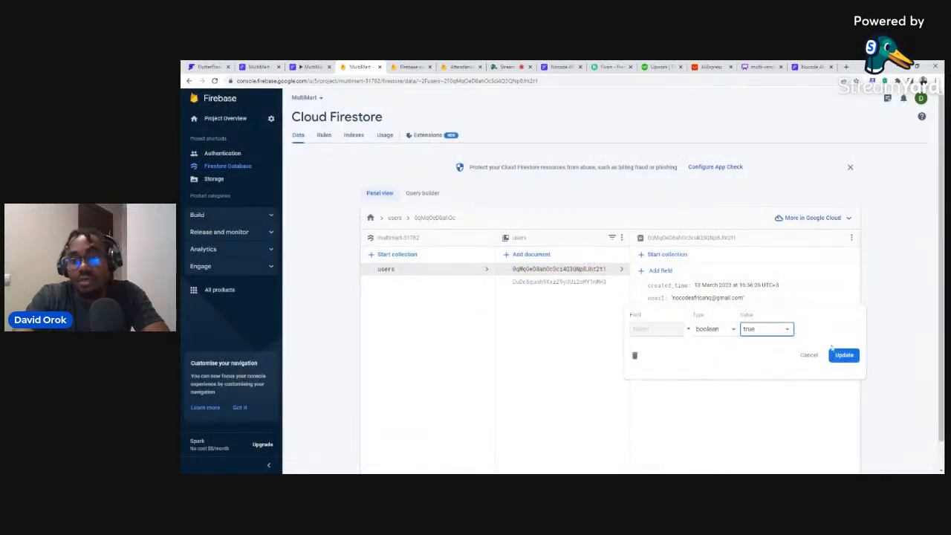
left_click(844, 355)
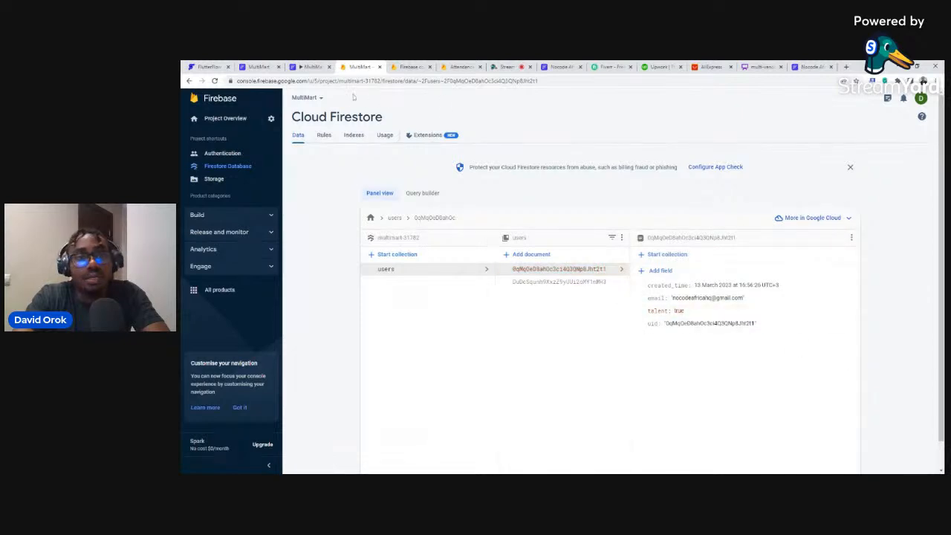
left_click(308, 67)
left_click(550, 232)
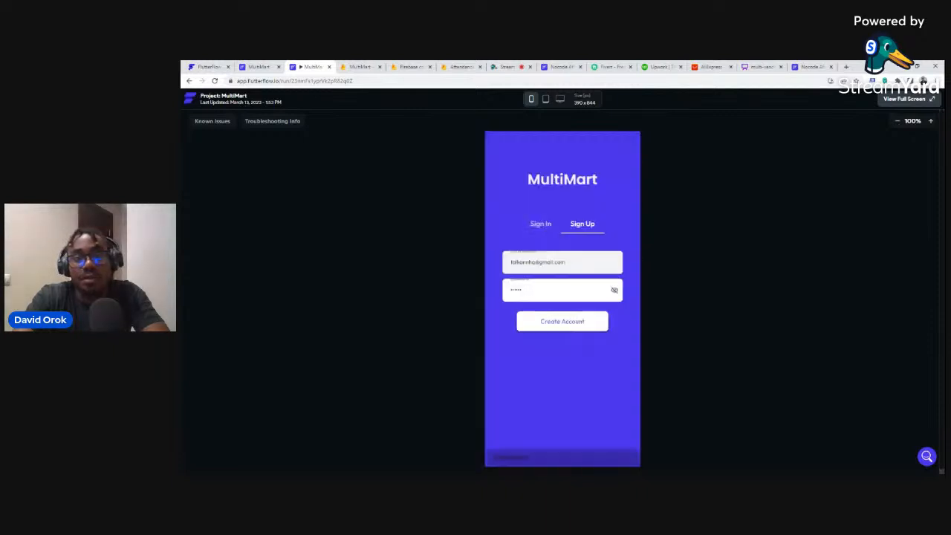
Sign in with the new account to reach the Client Dashboard, then view the Firestore user records.
left_click(538, 225)
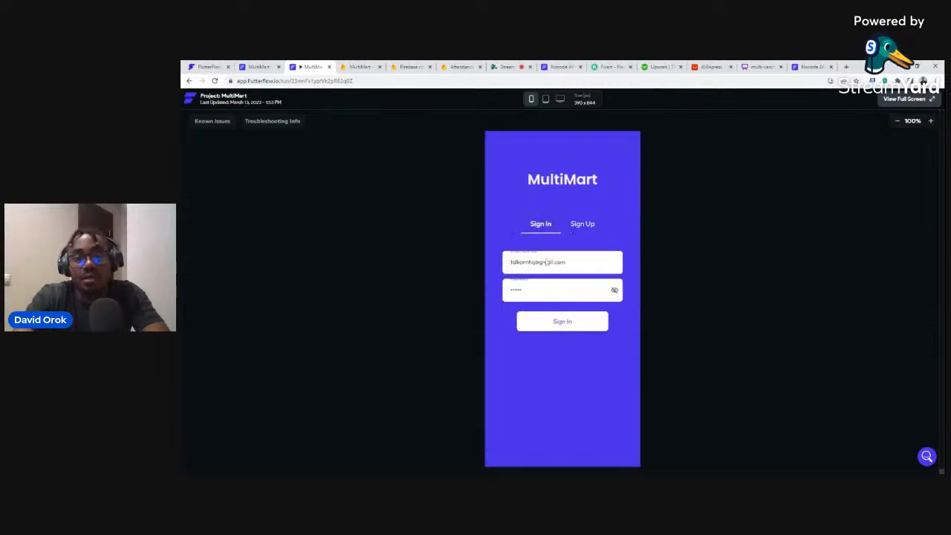
left_click(550, 322)
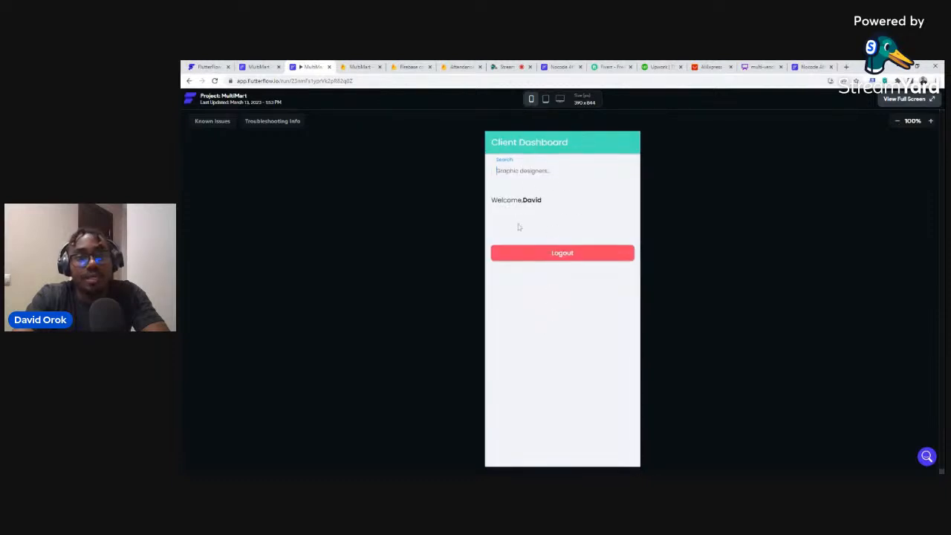
left_click(343, 67)
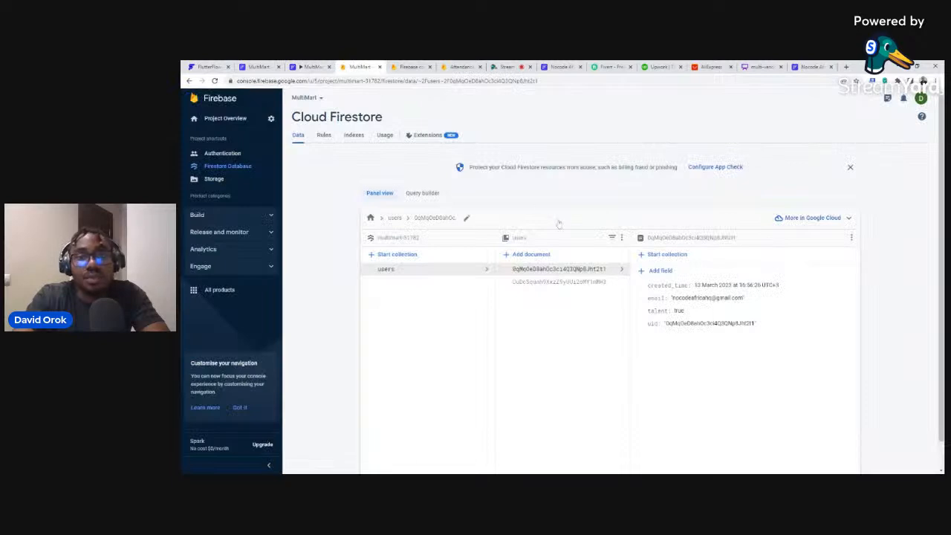
Check the second user document shows client: true, then return to the app's Client Dashboard.
left_click(553, 283)
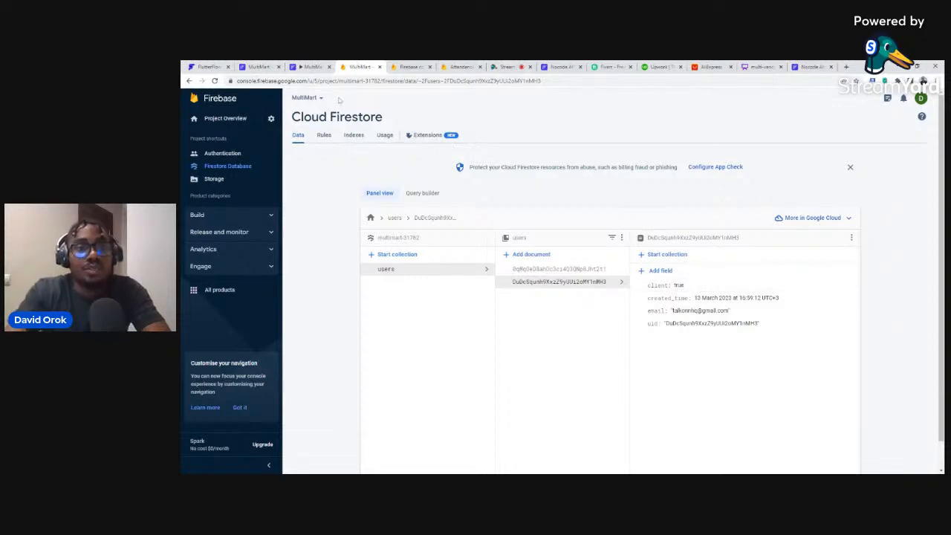
left_click(304, 66)
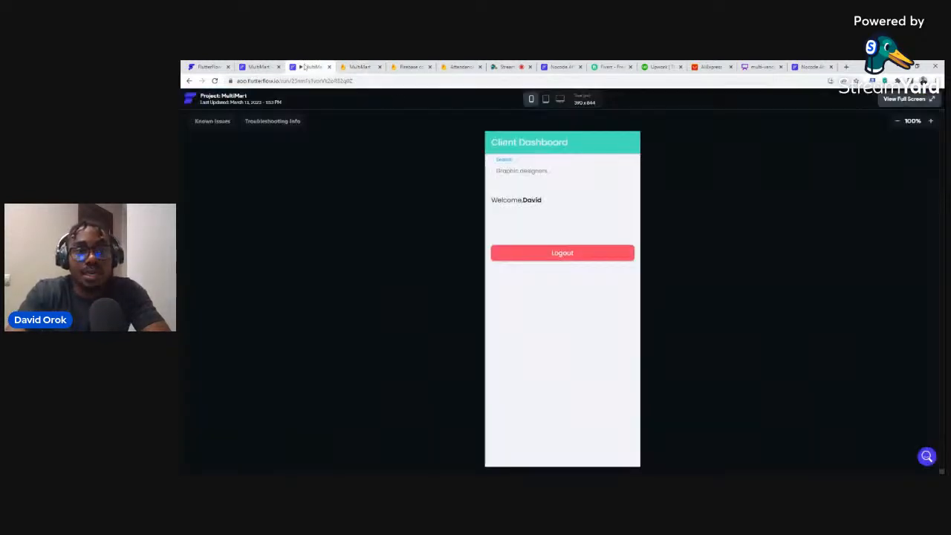
Log out of the Client Dashboard and toggle between the Sign Up and Sign In forms.
left_click(553, 255)
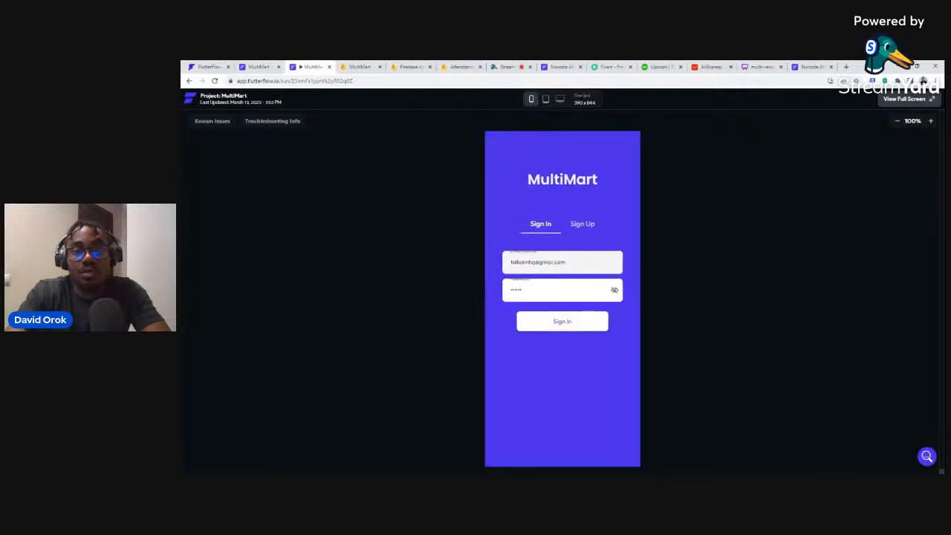
left_click(581, 224)
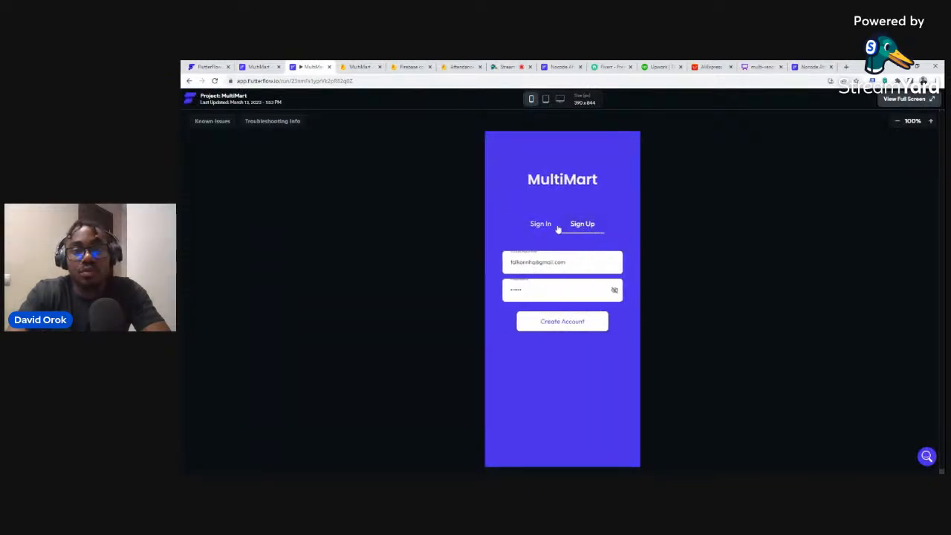
left_click(549, 226)
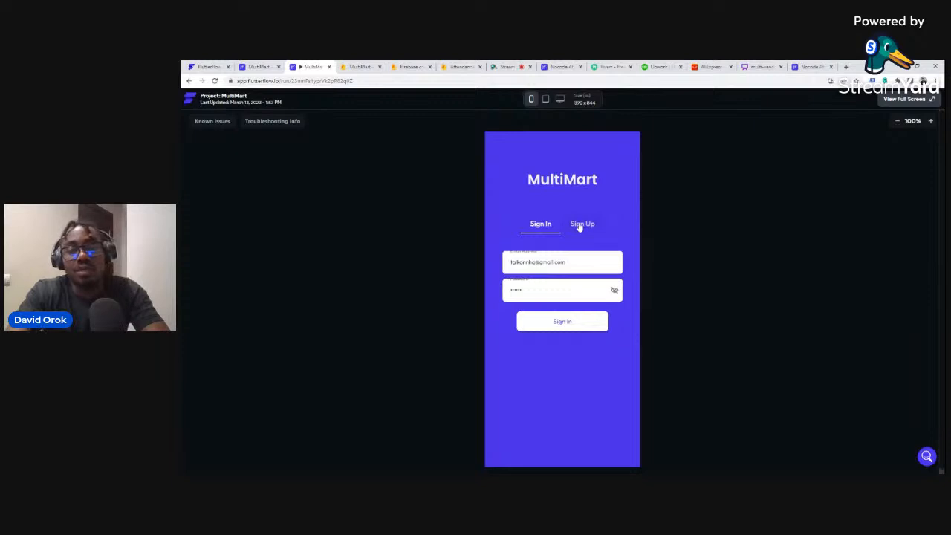